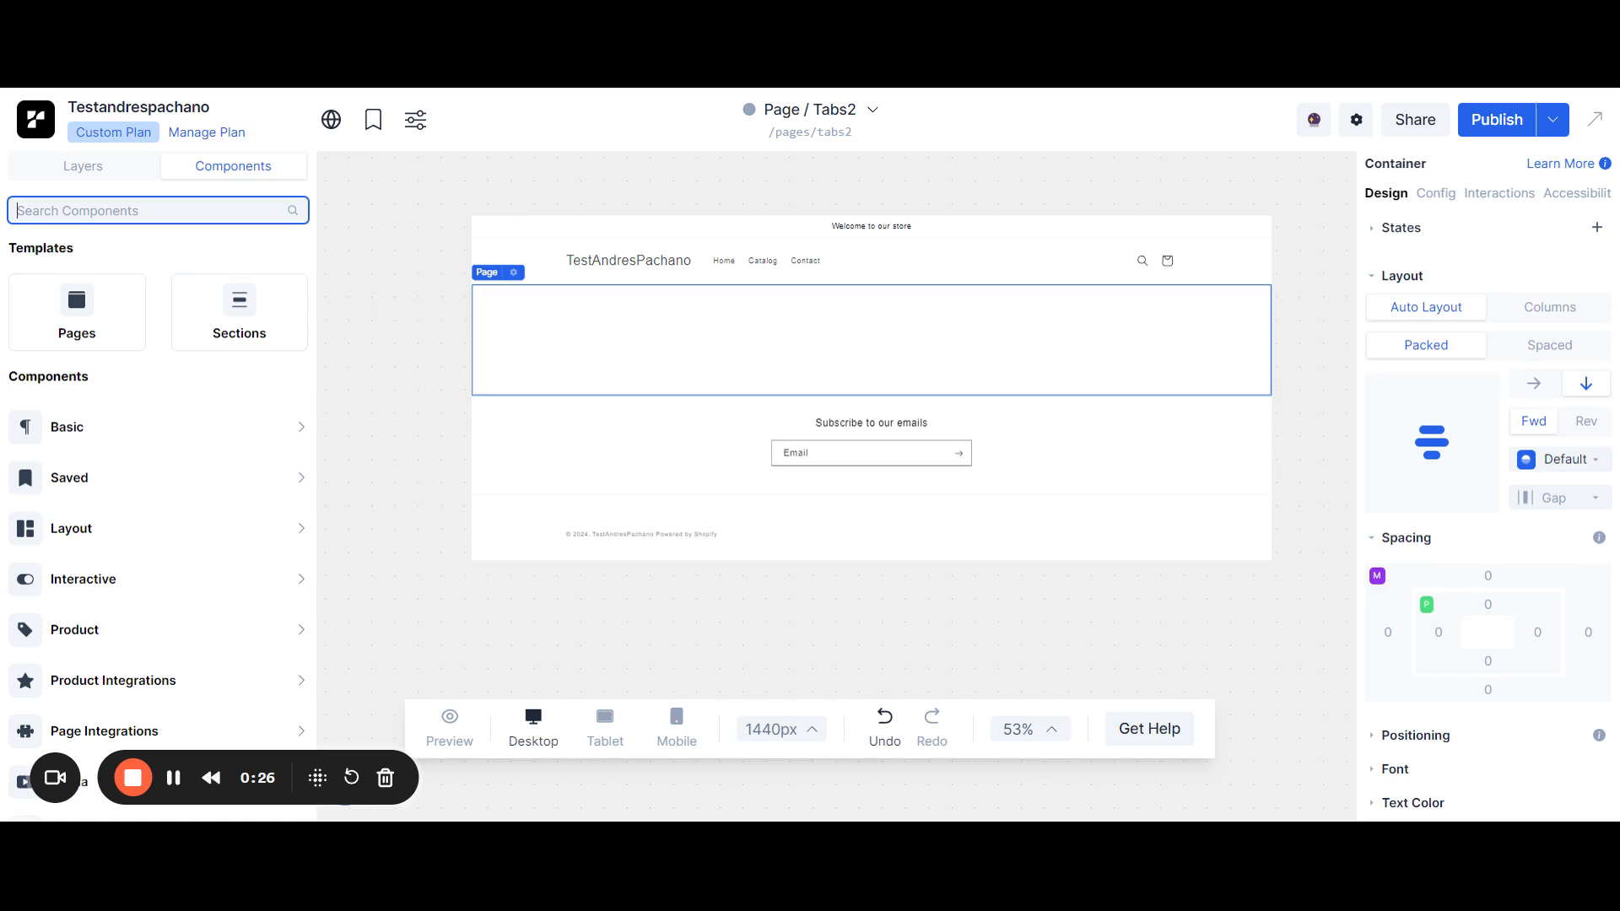
# Search the components for "tabs" and add a Tabs (Left) component to the empty page area.
pyautogui.write('tabs')
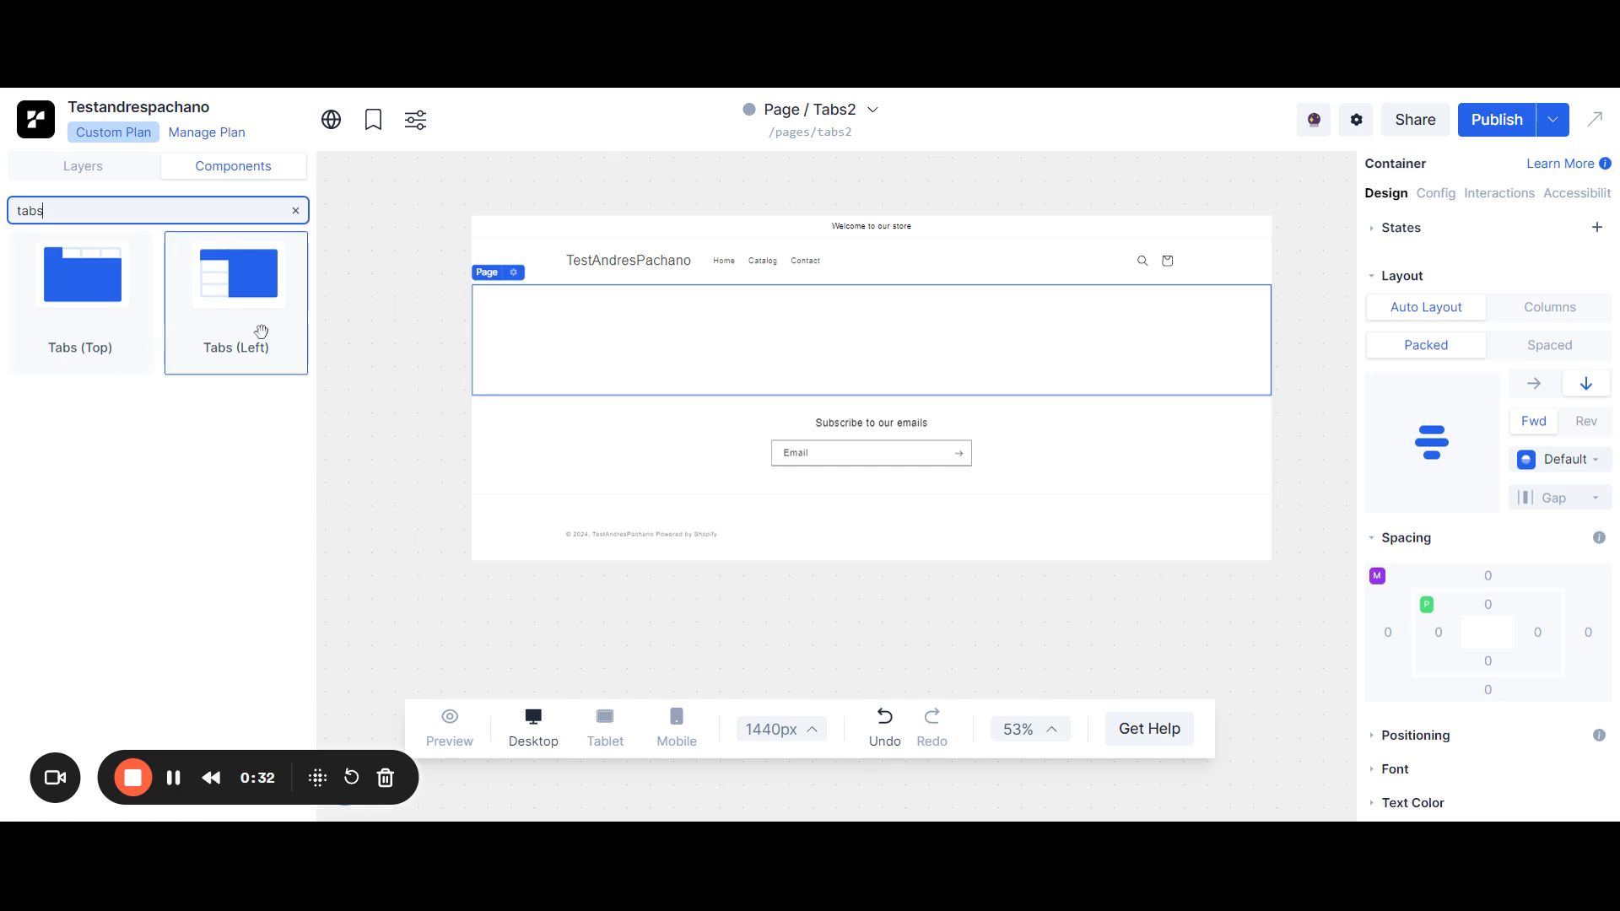
pyautogui.moveTo(65, 318); pyautogui.dragTo(97, 244)
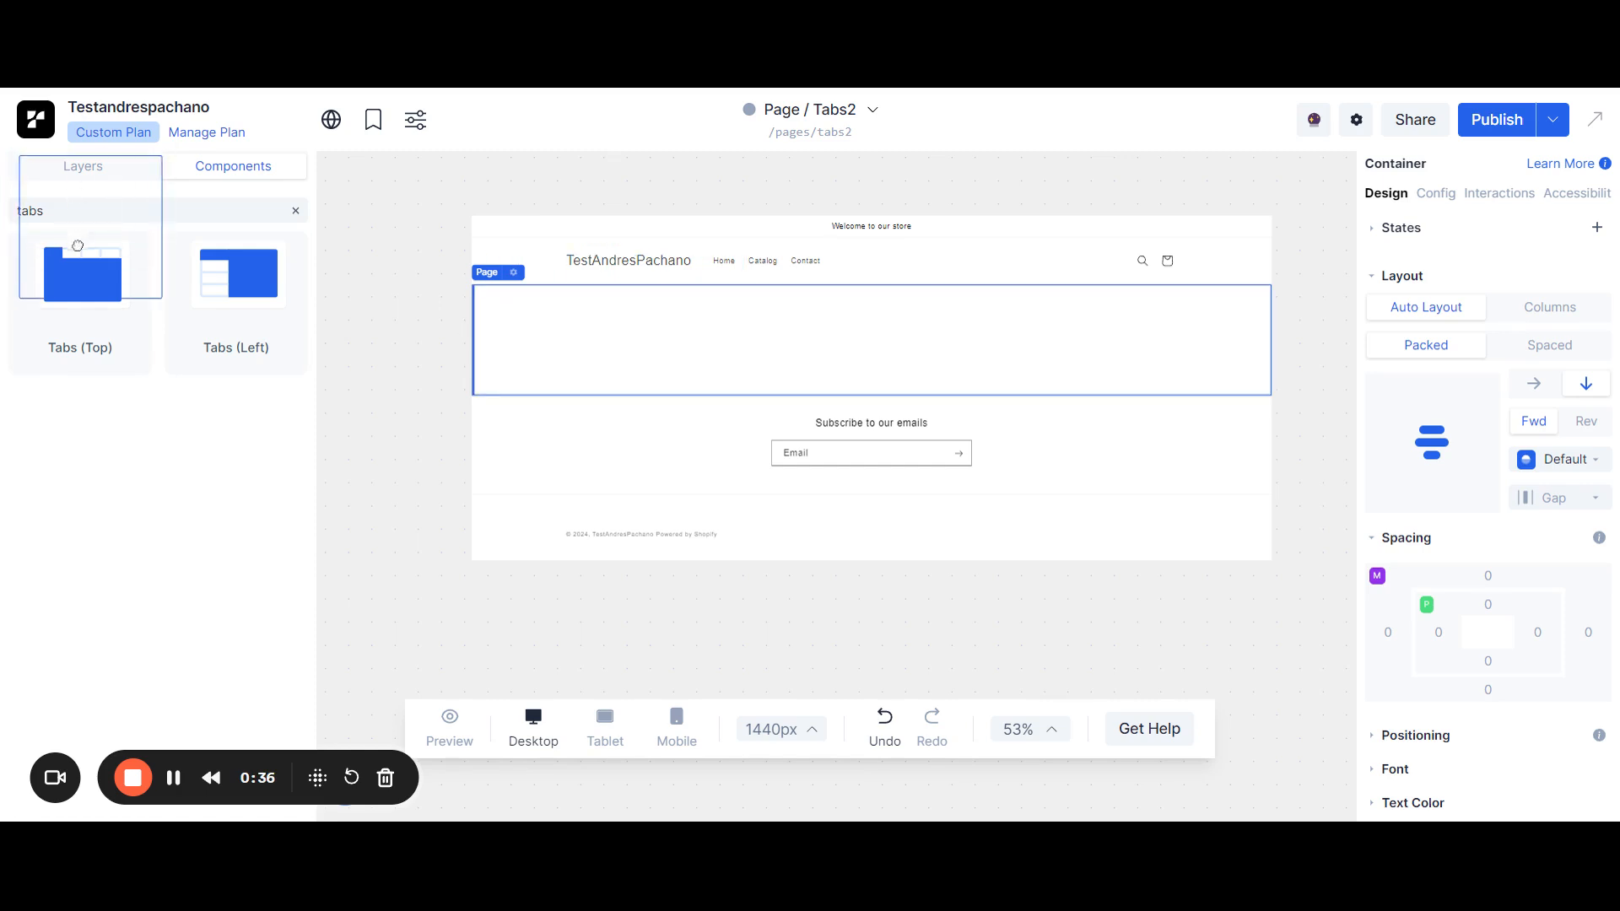
pyautogui.moveTo(205, 307); pyautogui.dragTo(541, 349)
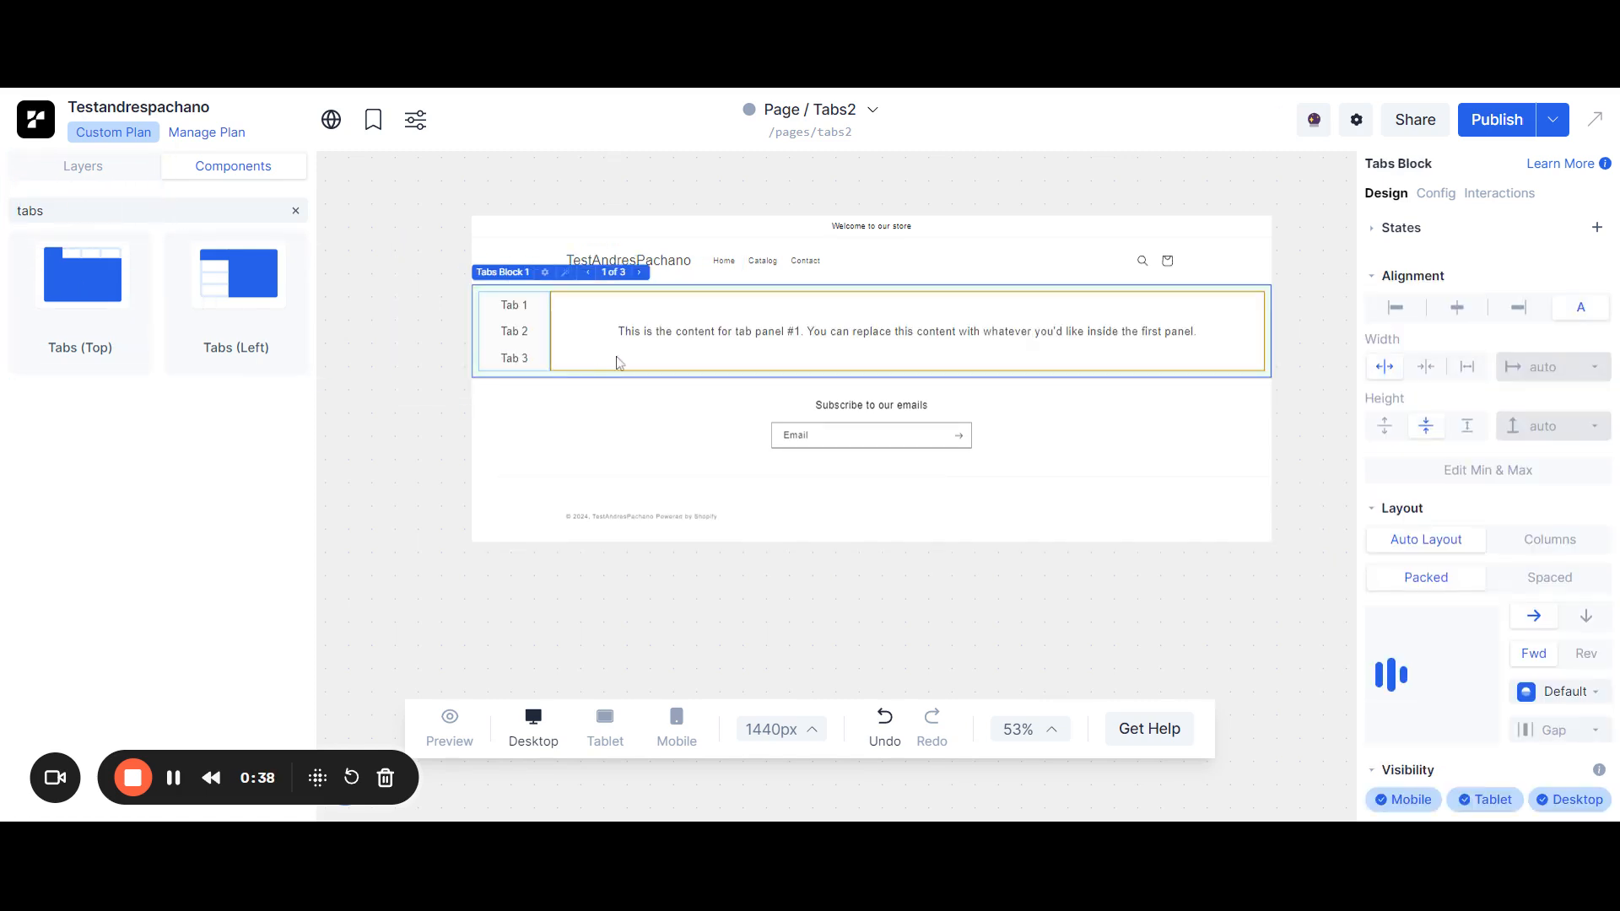
# Examine the layer structure of Tabs Block 1, including its Tabs Menu and the containers inside Tabs Content.
pyautogui.click(99, 169)
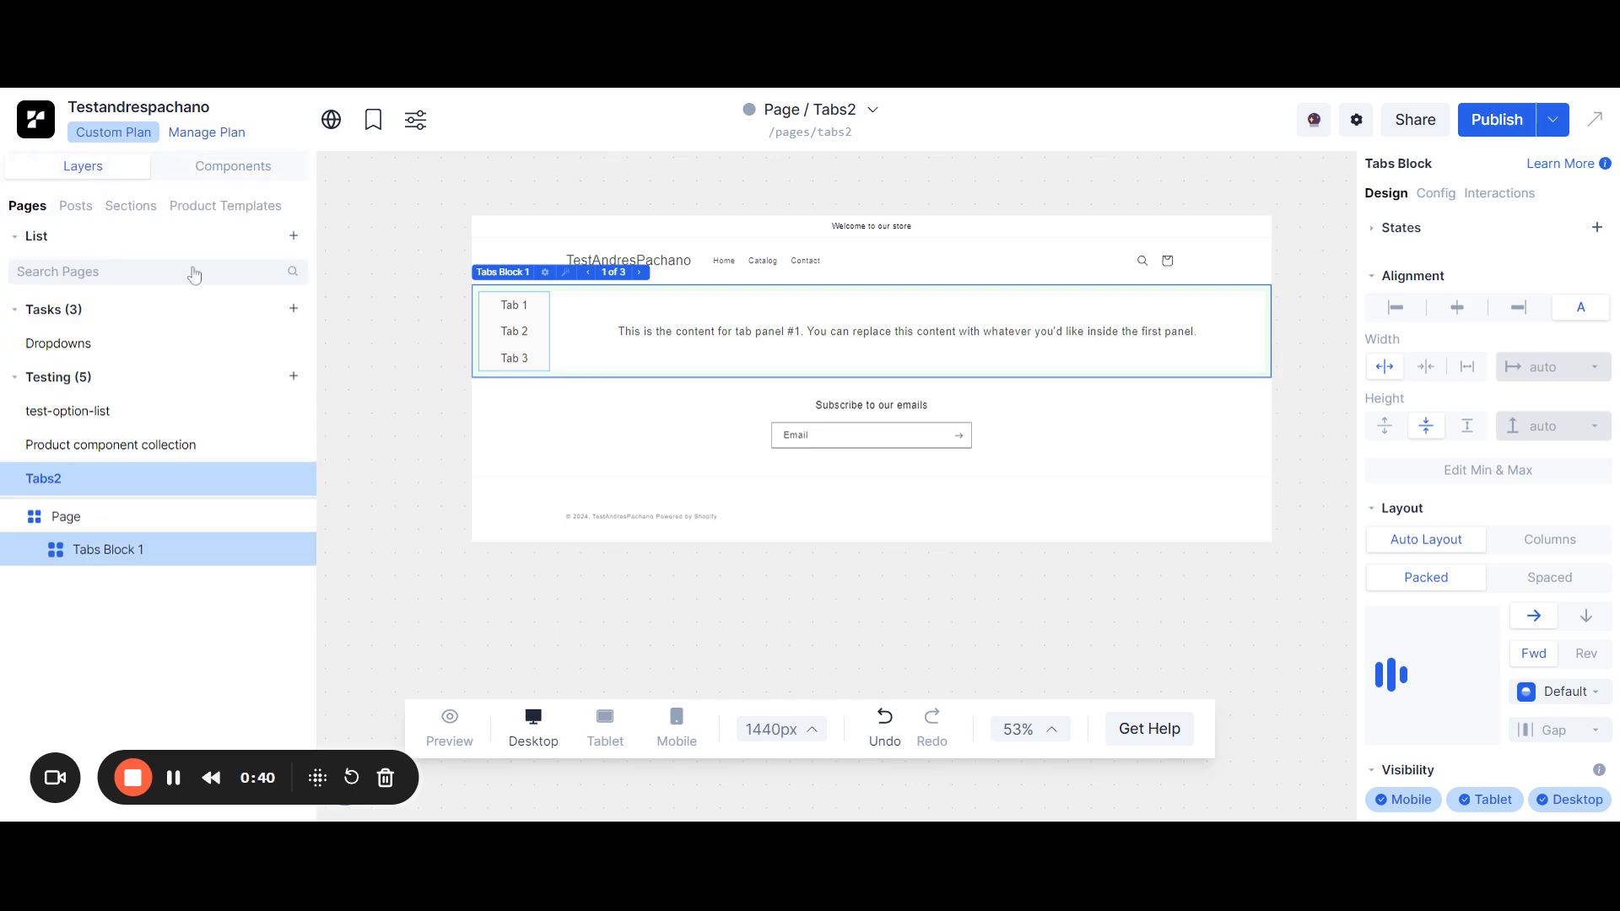
pyautogui.click(38, 550)
pyautogui.click(113, 582)
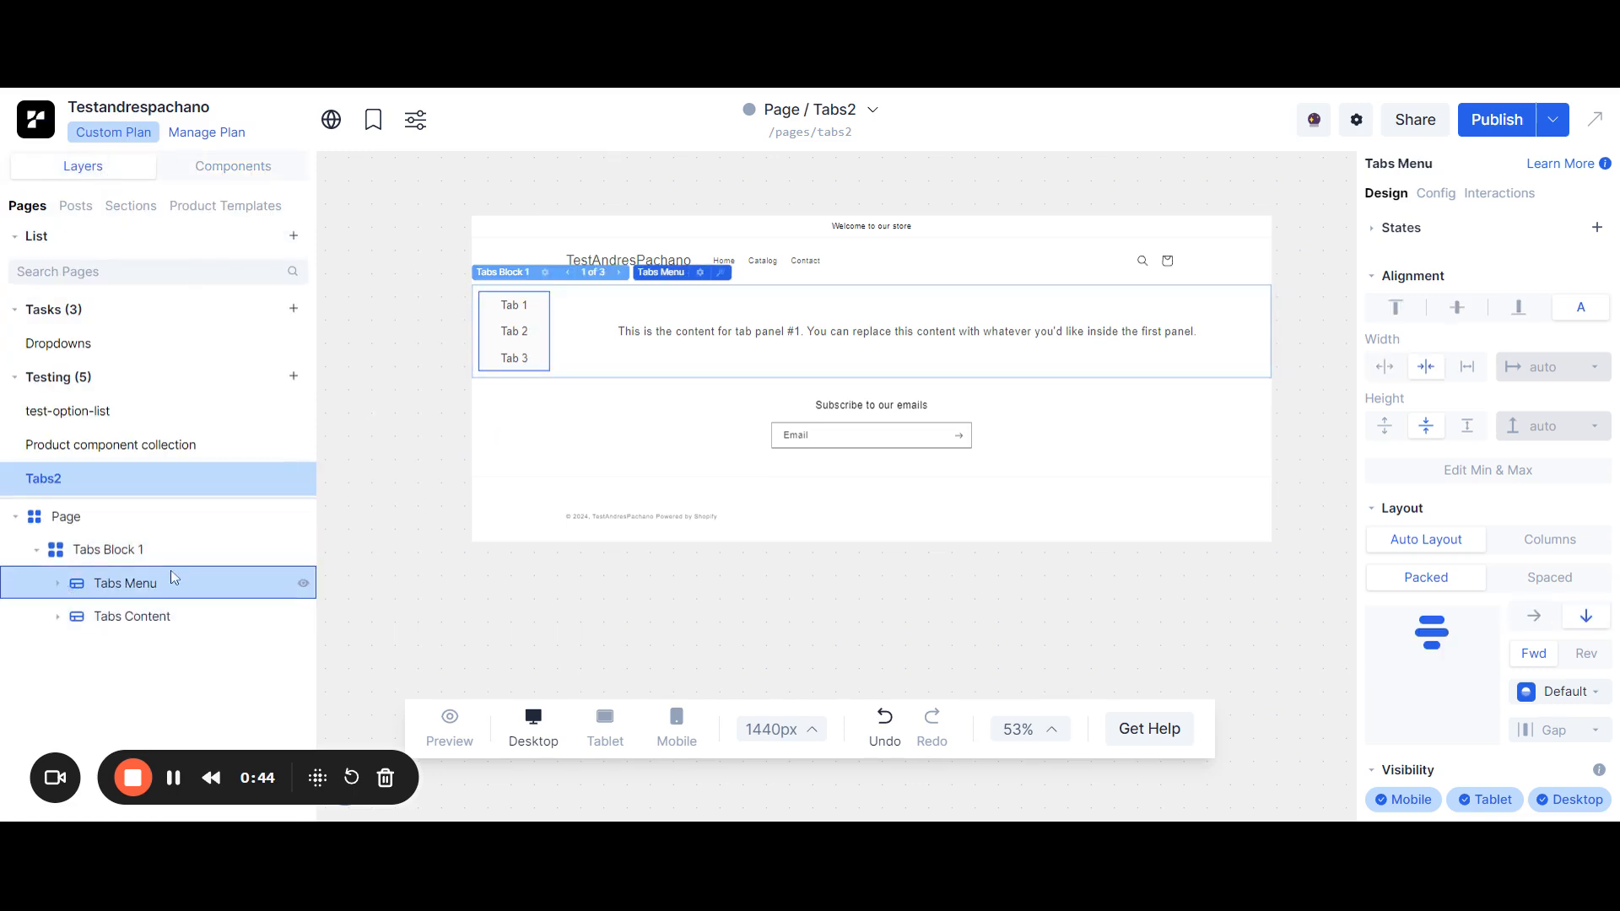
pyautogui.click(91, 626)
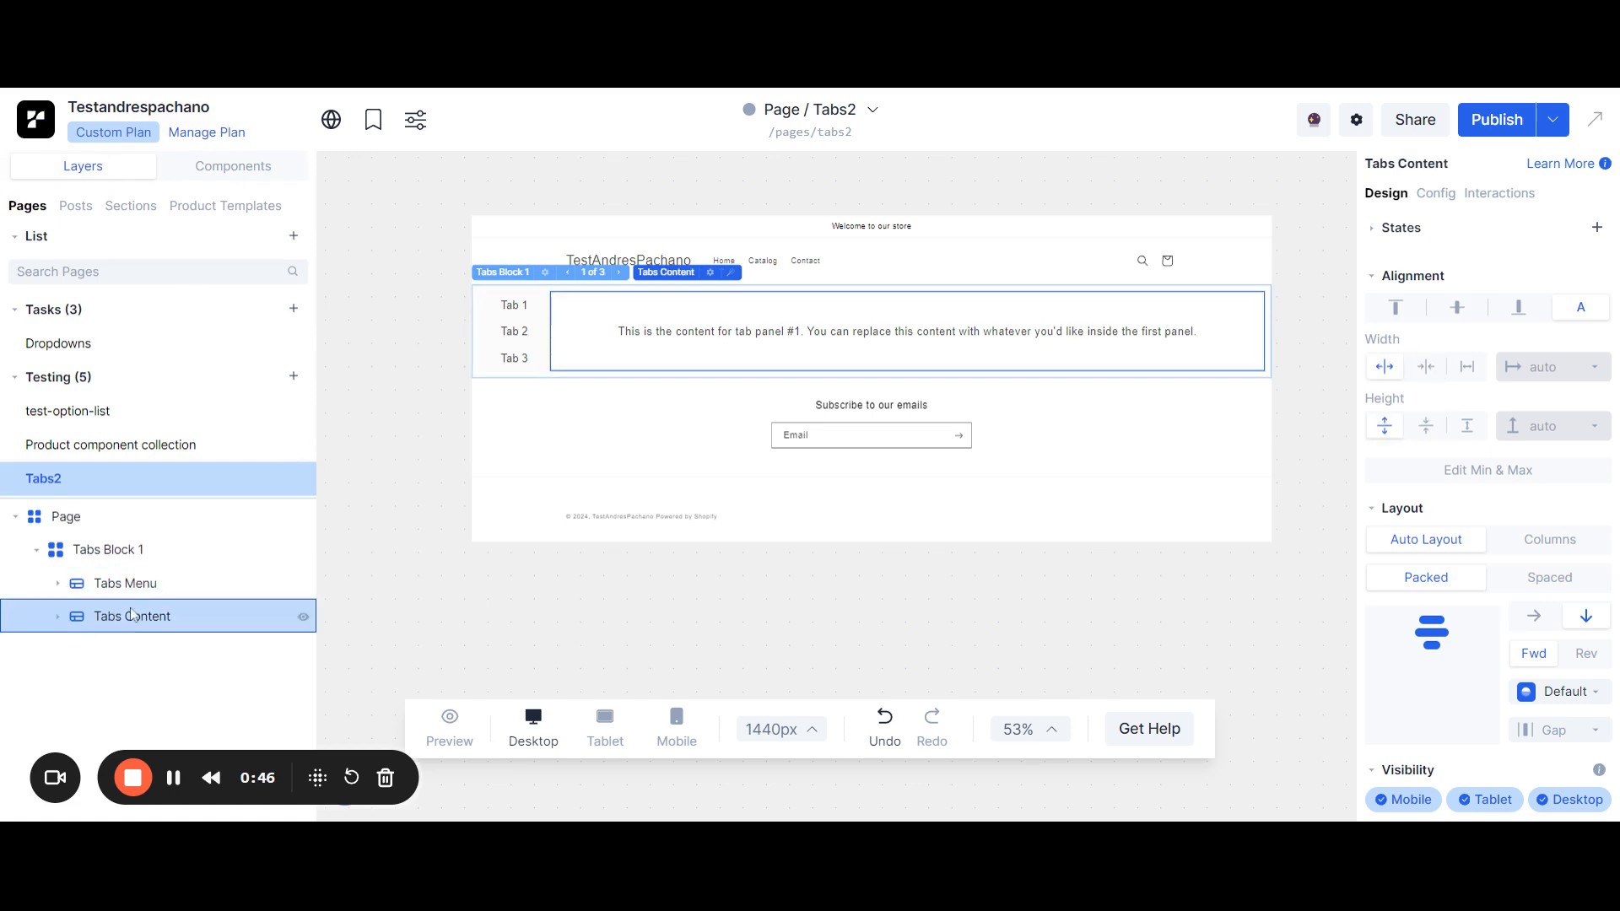
pyautogui.click(59, 618)
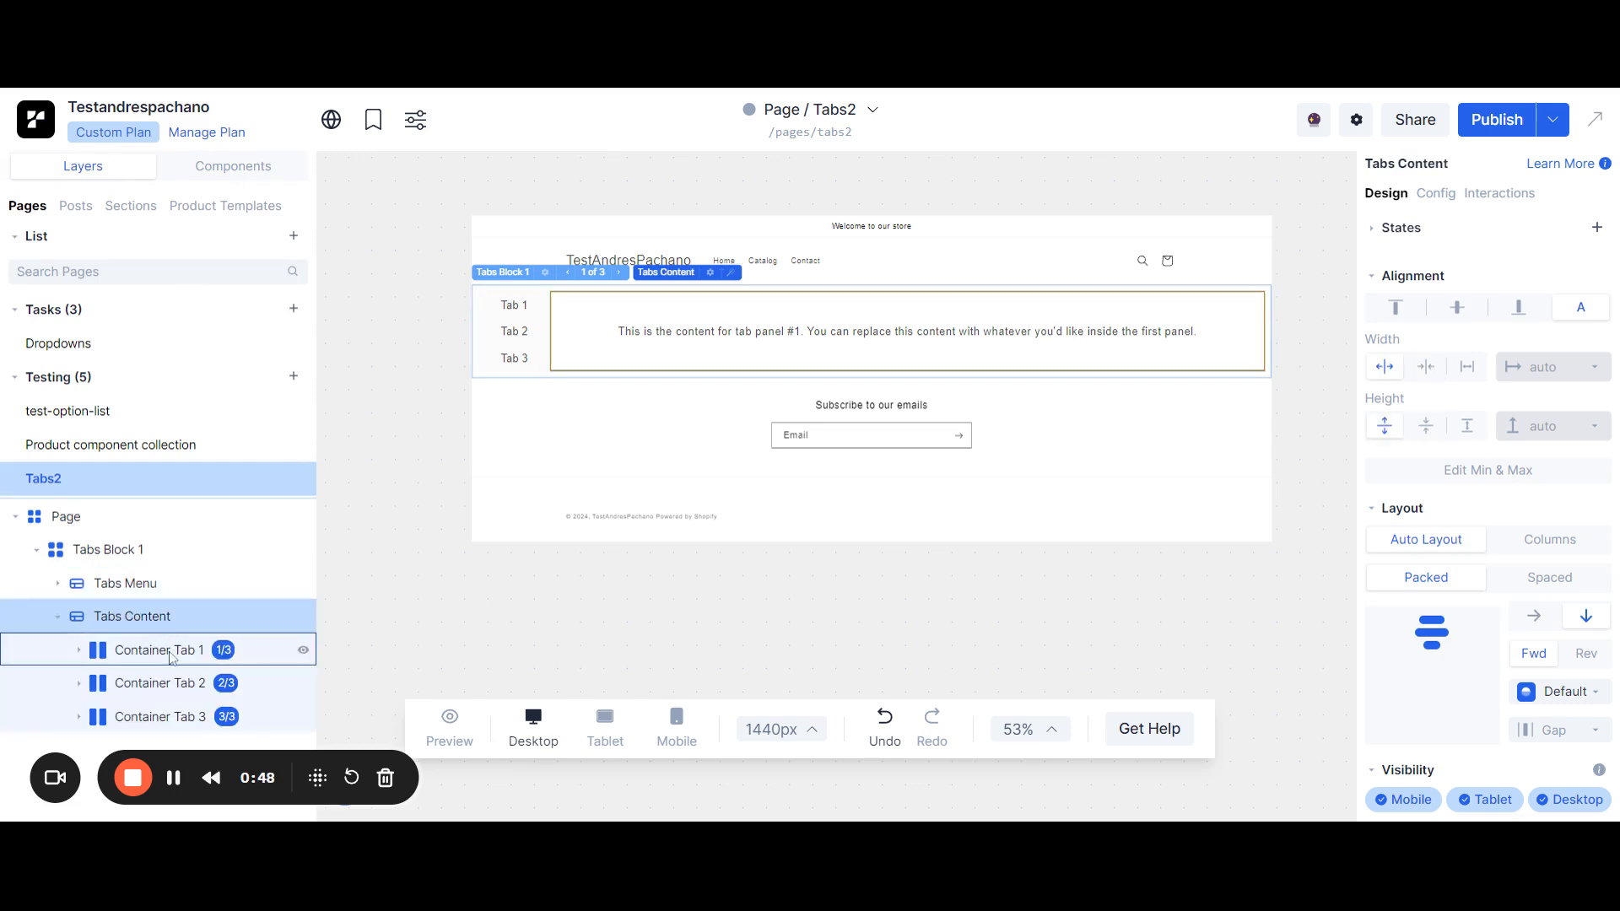
pyautogui.scroll(3, 862, 473)
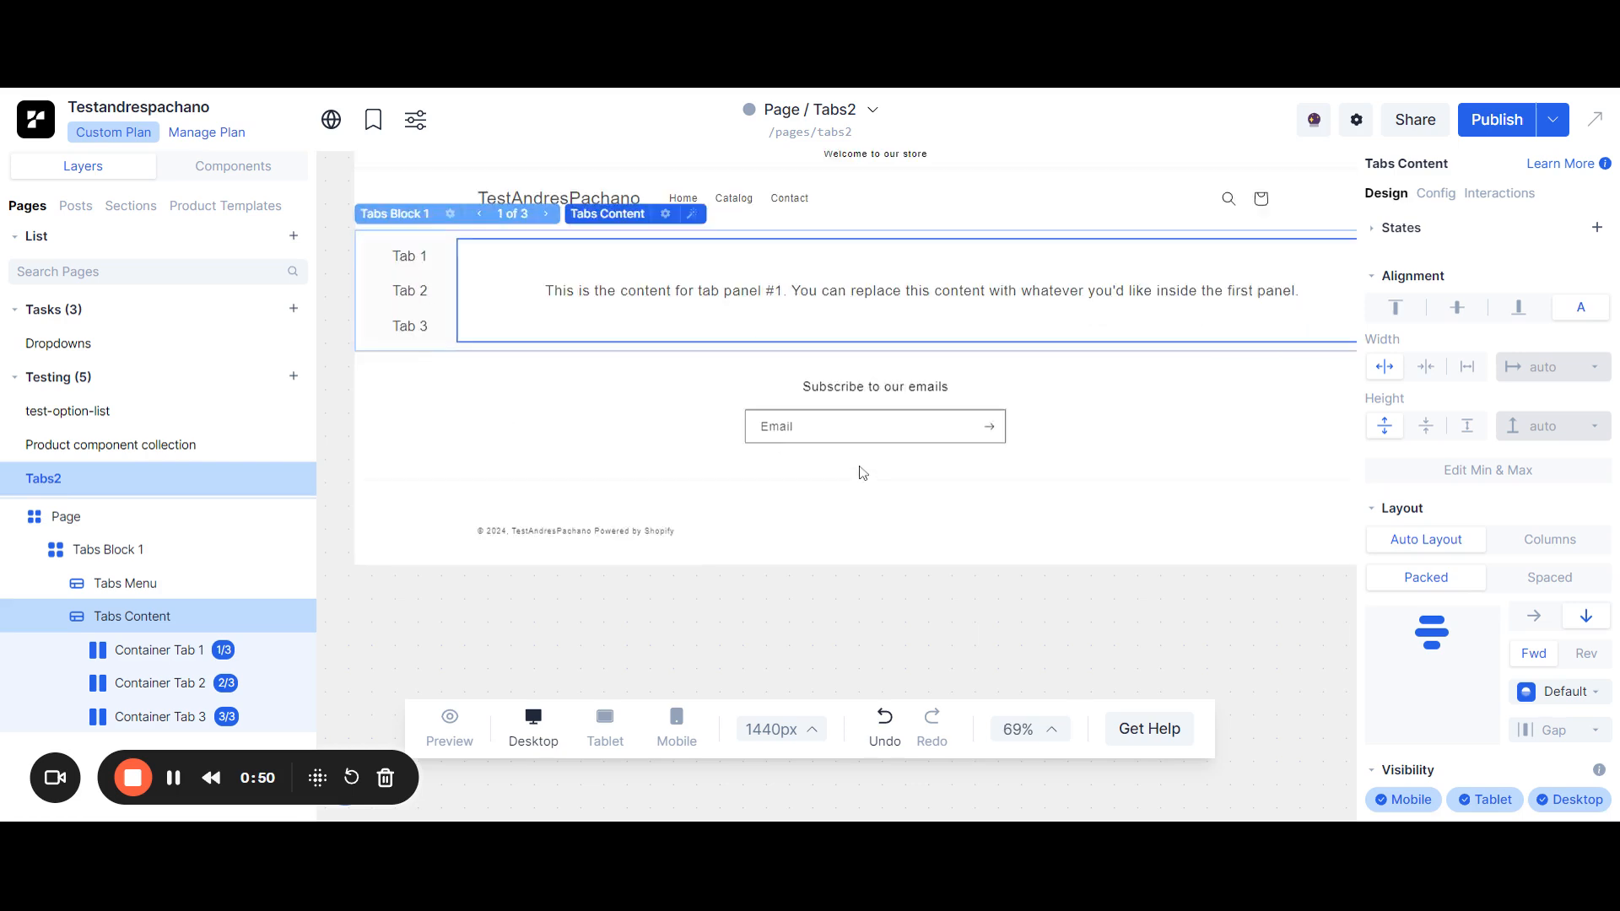
pyautogui.scroll(-1, 863, 473)
# Preview the page, check the content panels of Tab 2 and Tab 3, and return to editing.
pyautogui.click(453, 723)
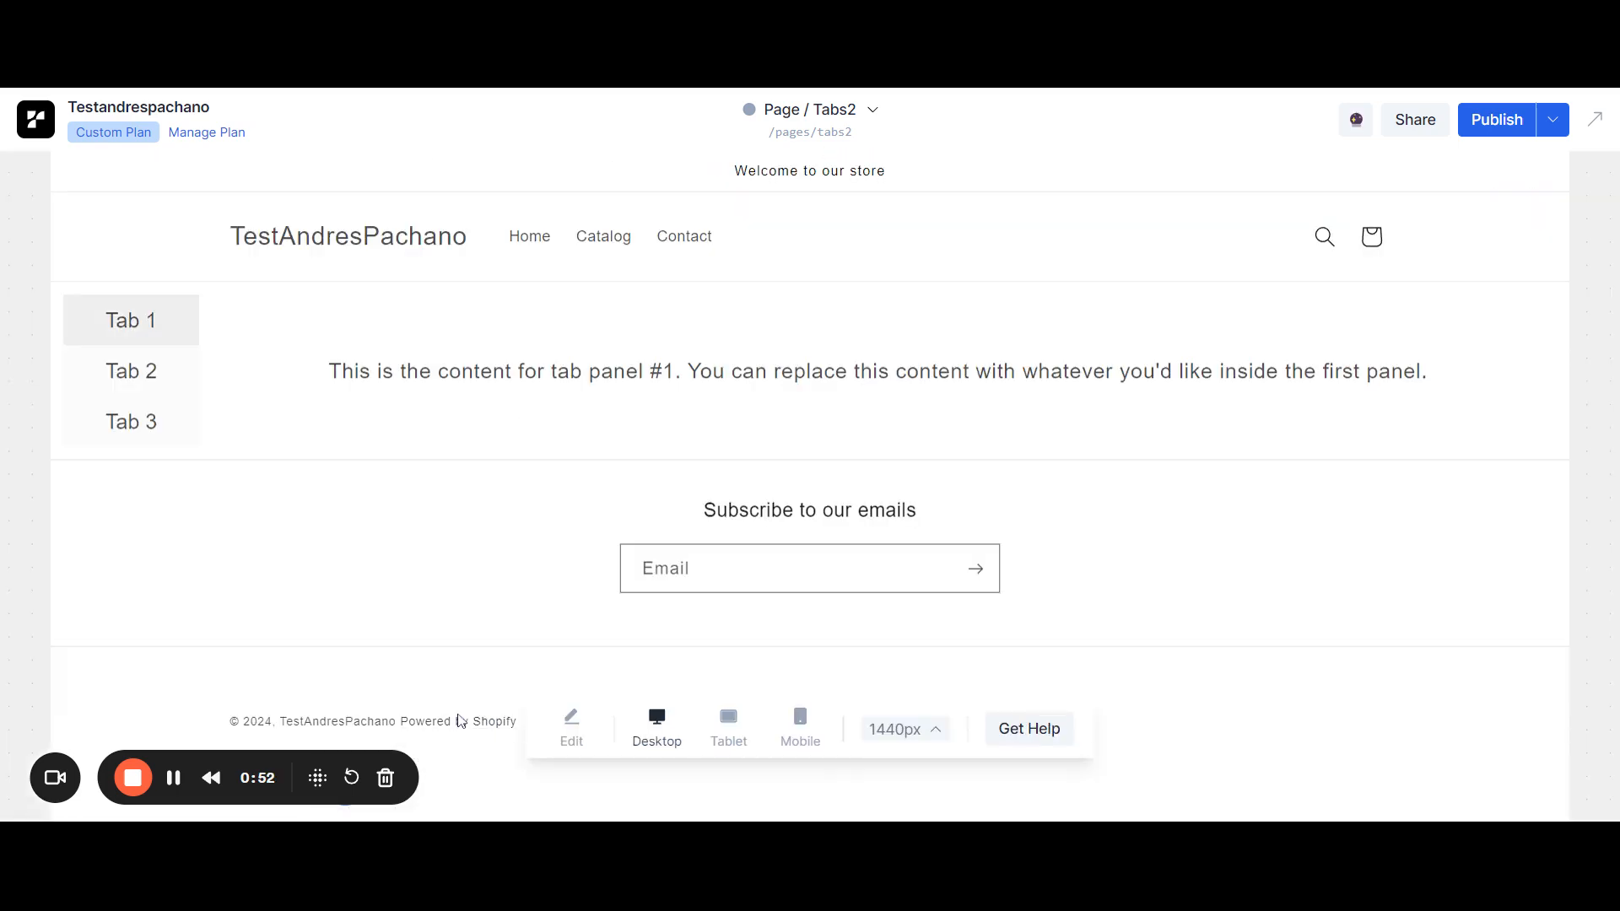
pyautogui.moveTo(342, 371); pyautogui.dragTo(713, 371)
pyautogui.click(166, 361)
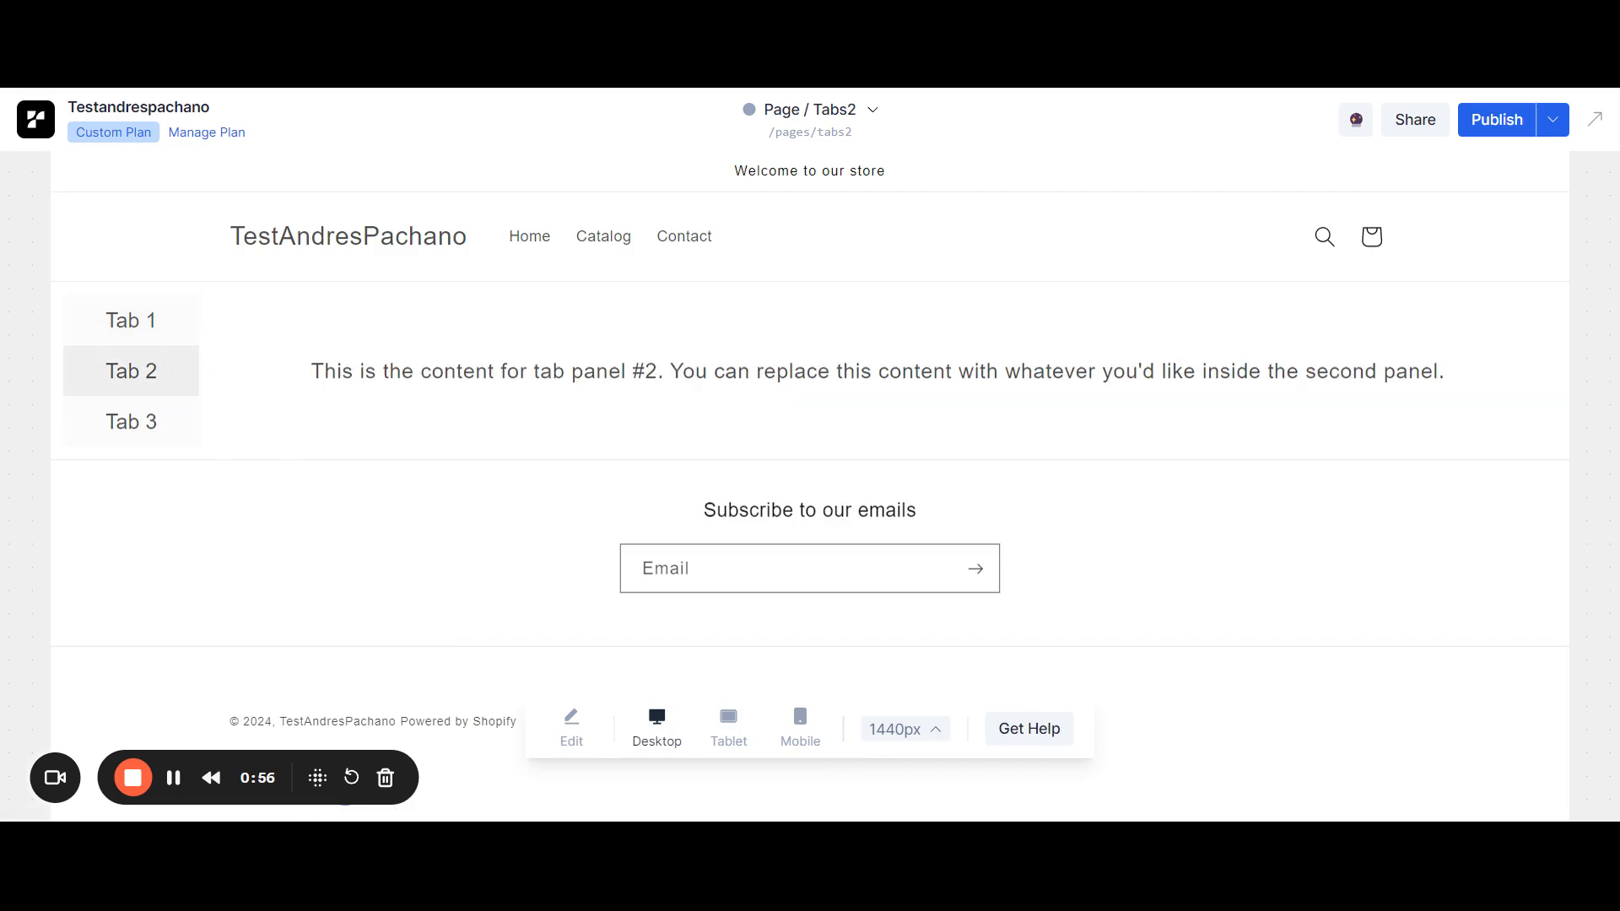
pyautogui.click(147, 430)
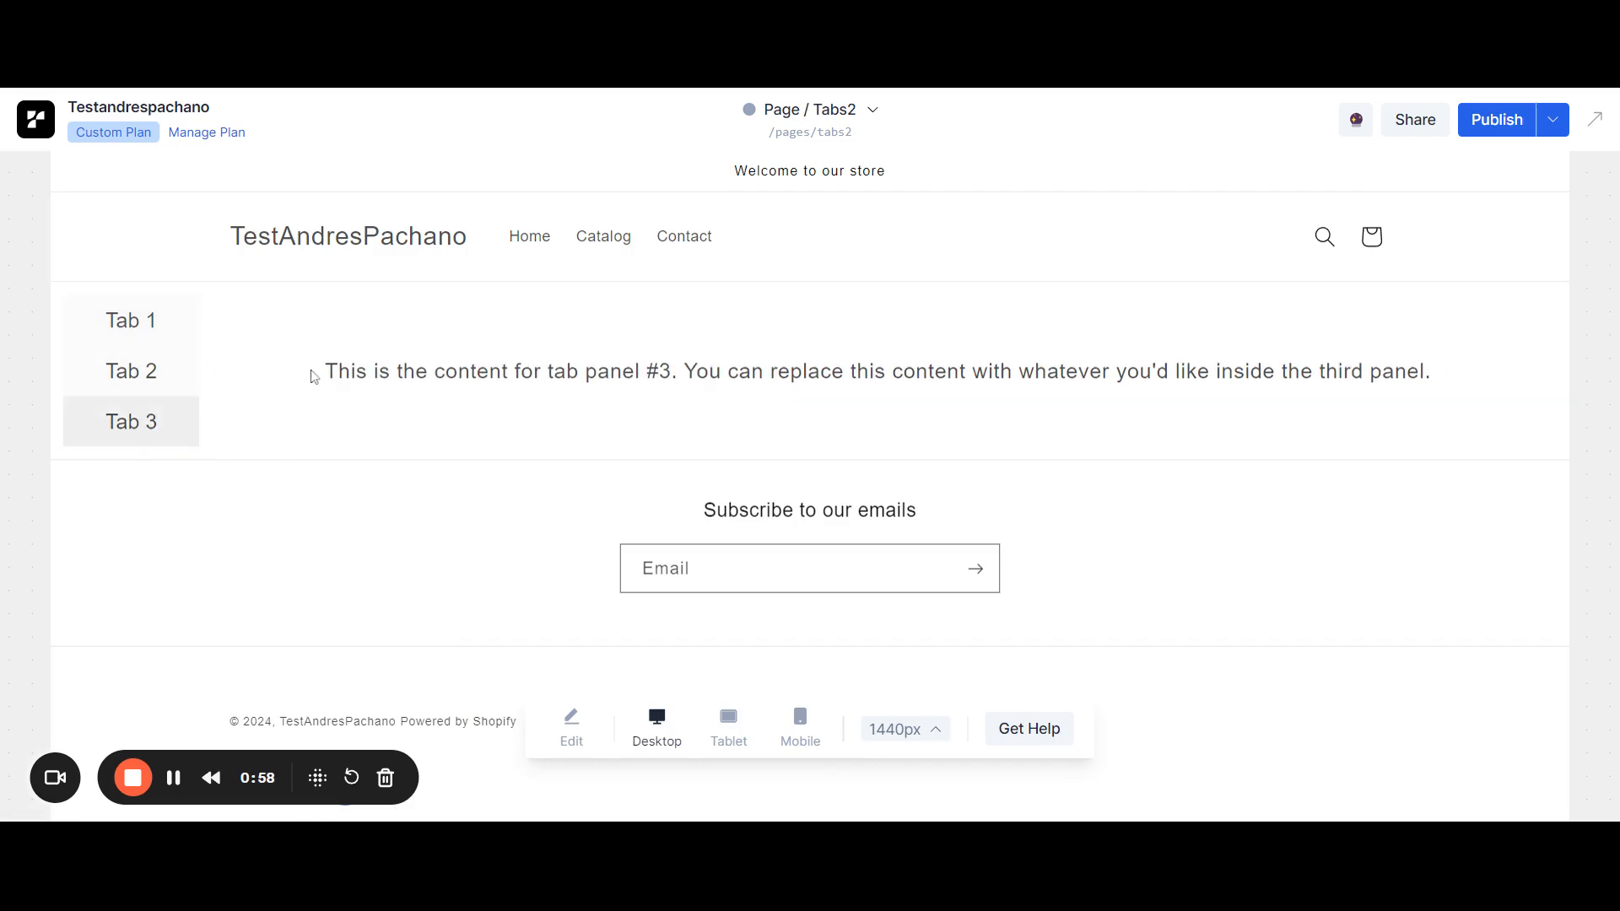
pyautogui.moveTo(312, 375); pyautogui.dragTo(1448, 390)
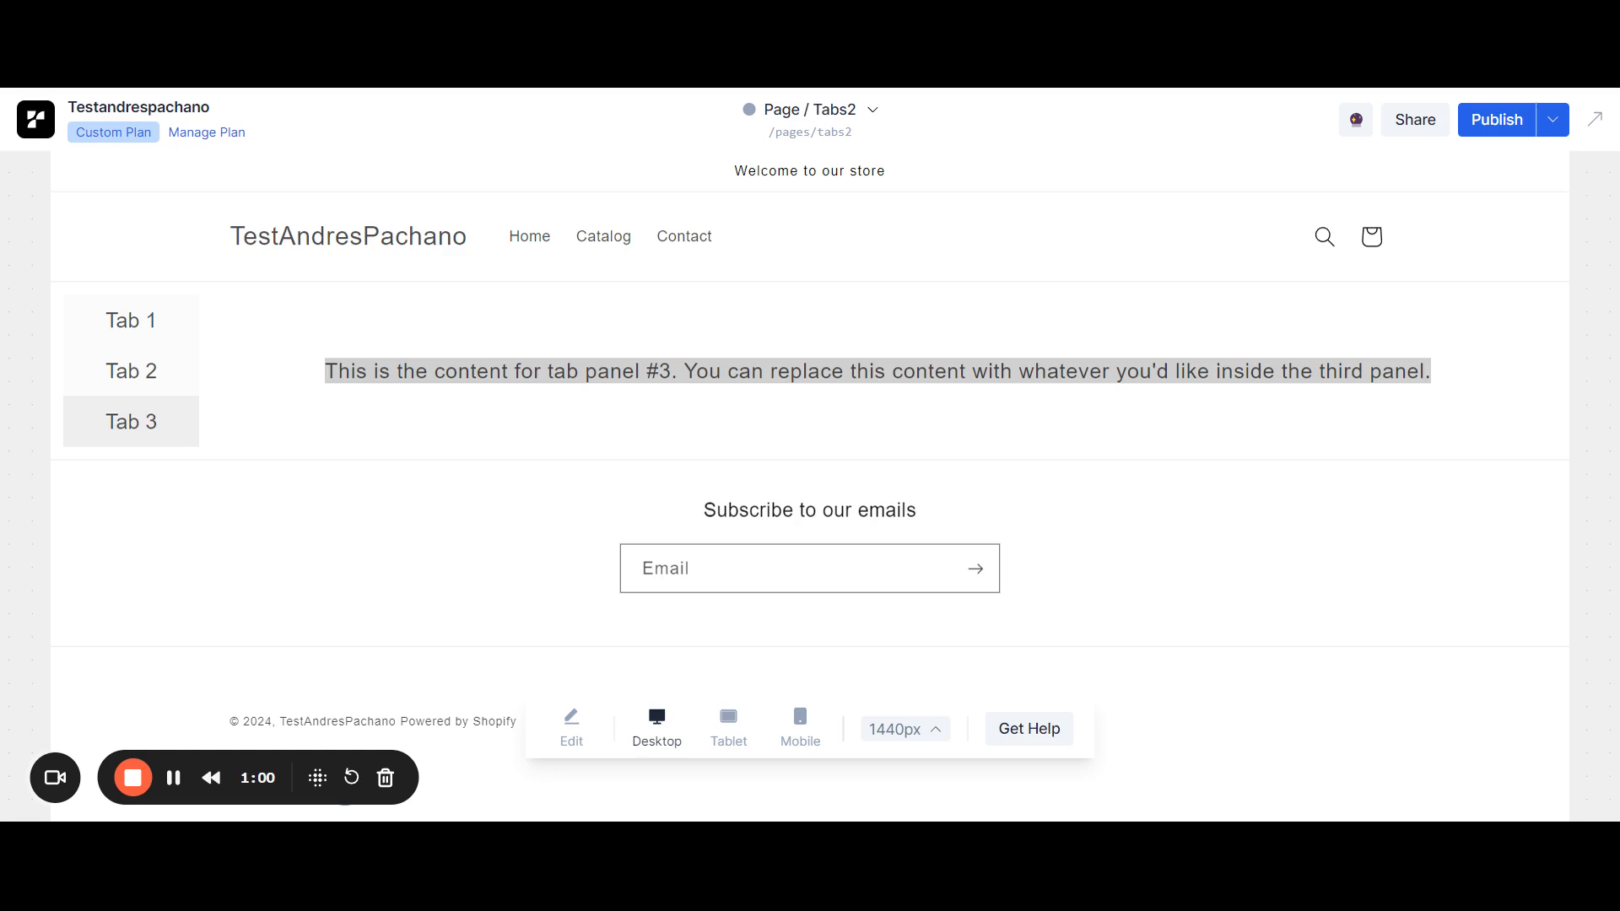
pyautogui.click(582, 731)
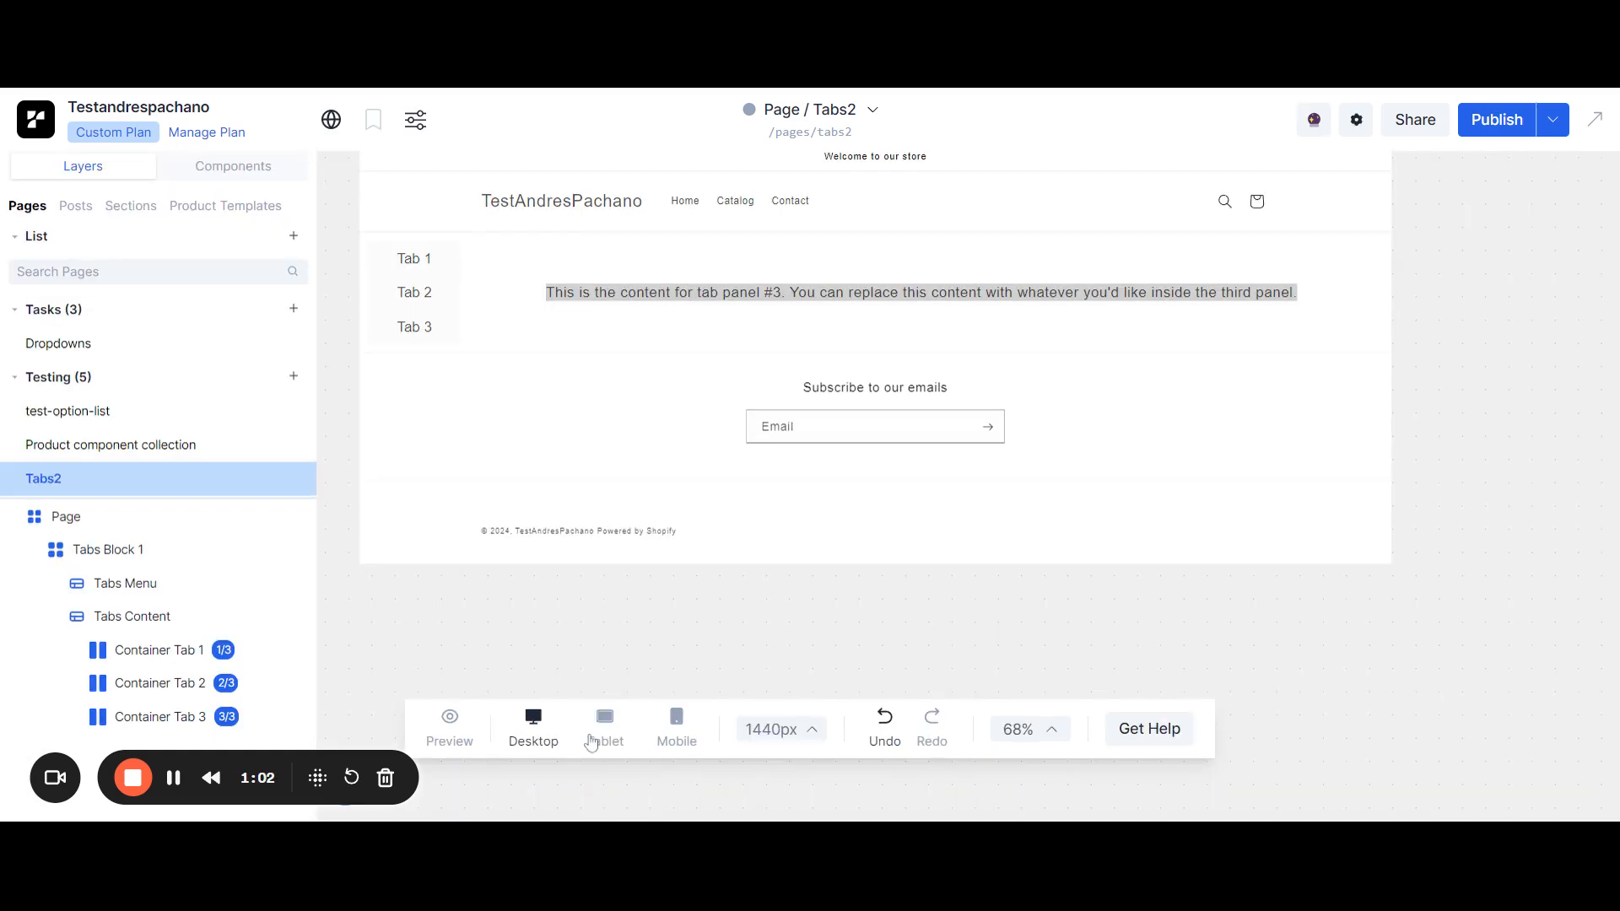
# Search the components for "tabs" and place a Tabs (Top) component inside the third content panel of Tabs Block 1.
pyautogui.click(234, 168)
pyautogui.write('tabs')
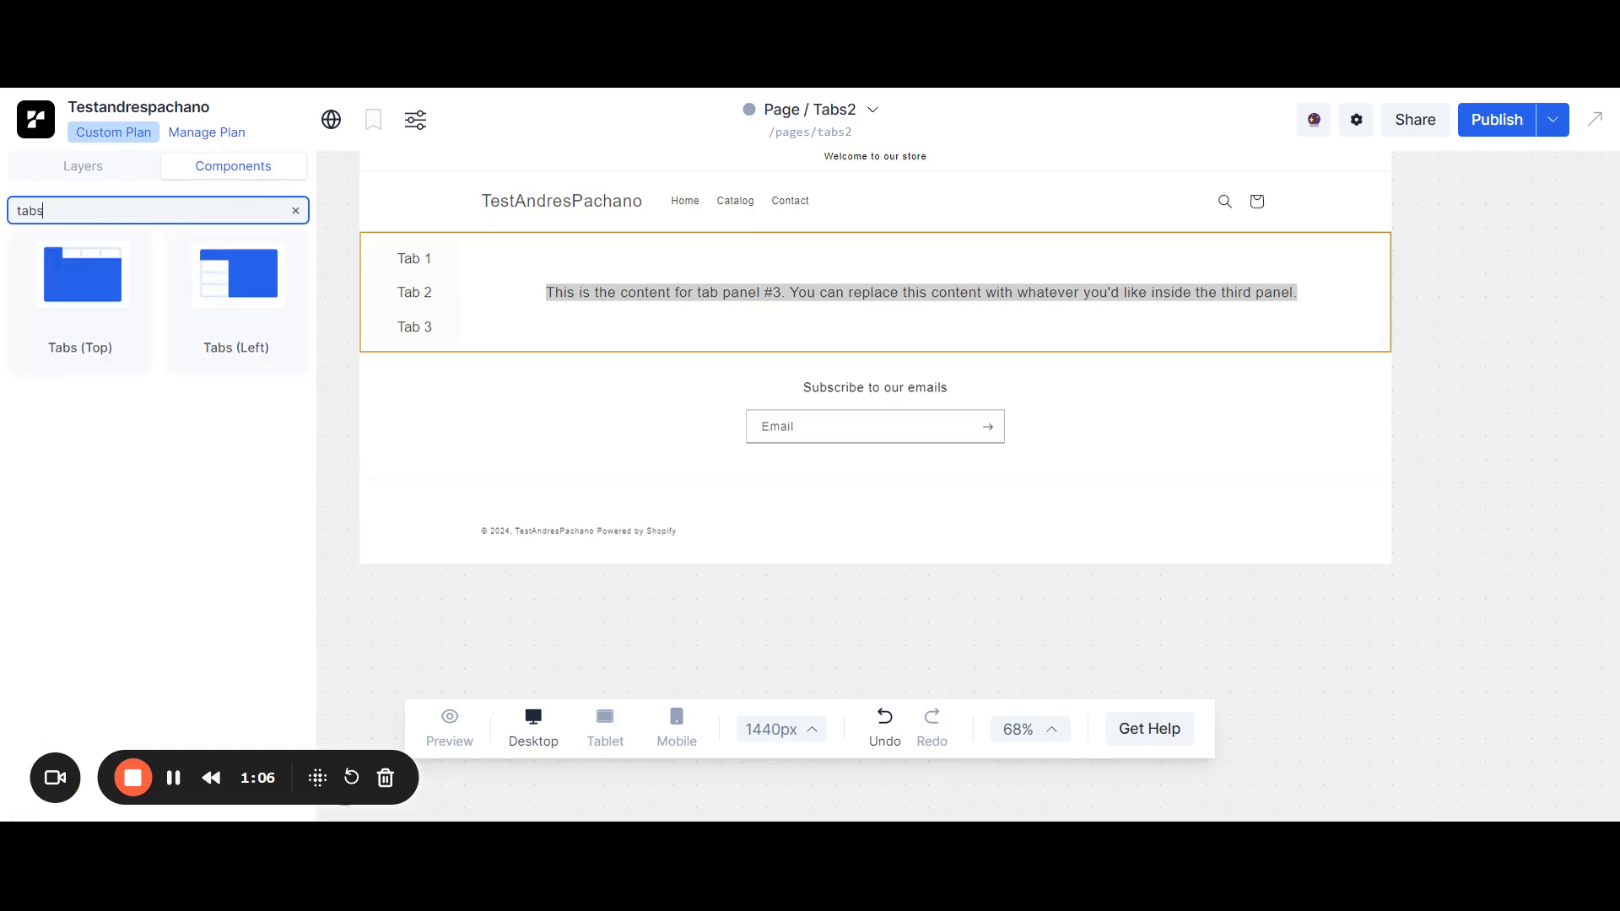
pyautogui.moveTo(107, 295); pyautogui.dragTo(535, 274)
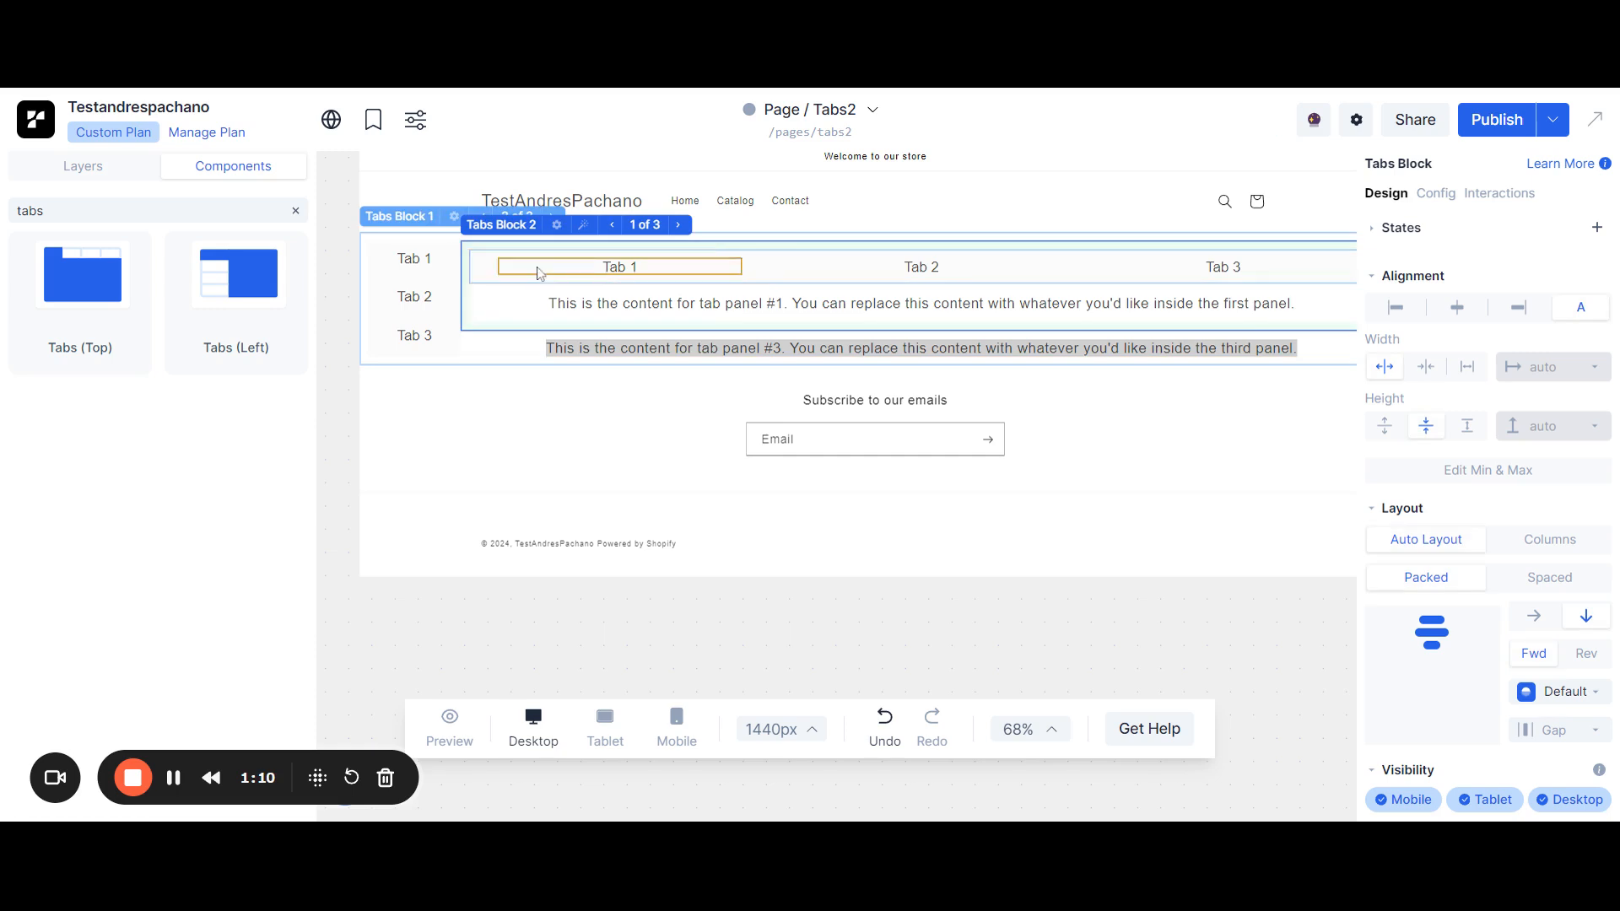
# Move Tabs Block 2 out of Container Tab 3 and make it the first item directly under Tabs Content.
pyautogui.click(83, 167)
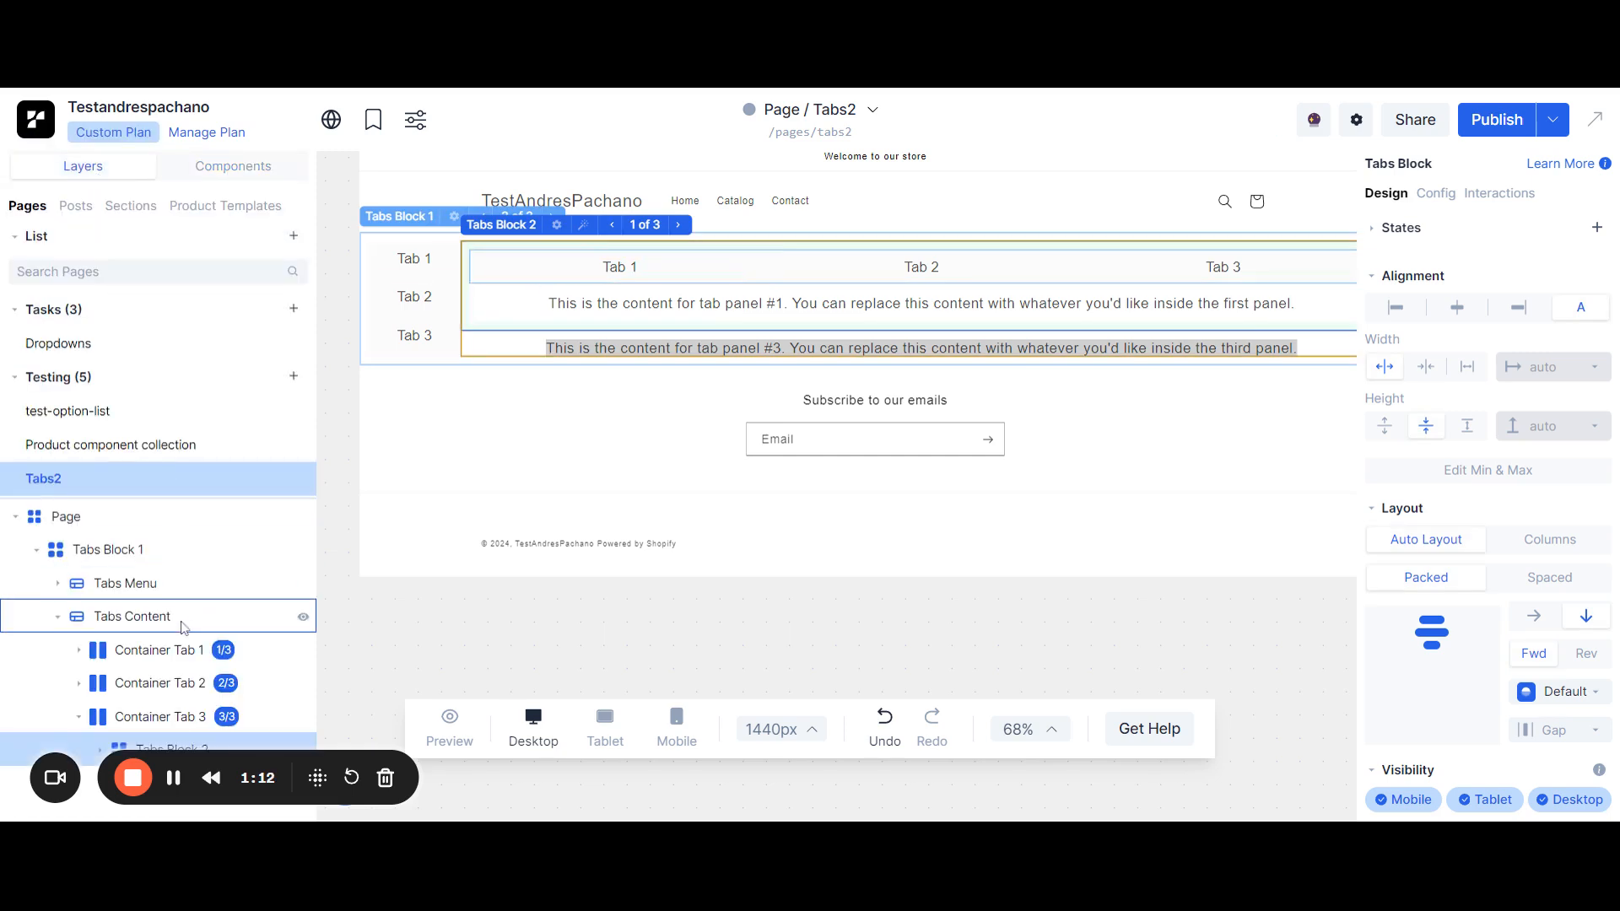
pyautogui.scroll(-1, 126, 666)
pyautogui.moveTo(162, 678); pyautogui.dragTo(133, 570)
# Delete Container Tab 1, Container Tab 2 and Container Tab 3 from the Tabs Content of Tabs Block 1.
pyautogui.click(139, 622)
pyautogui.keyDown('shift'); pyautogui.click(140, 687); pyautogui.keyUp('shift')
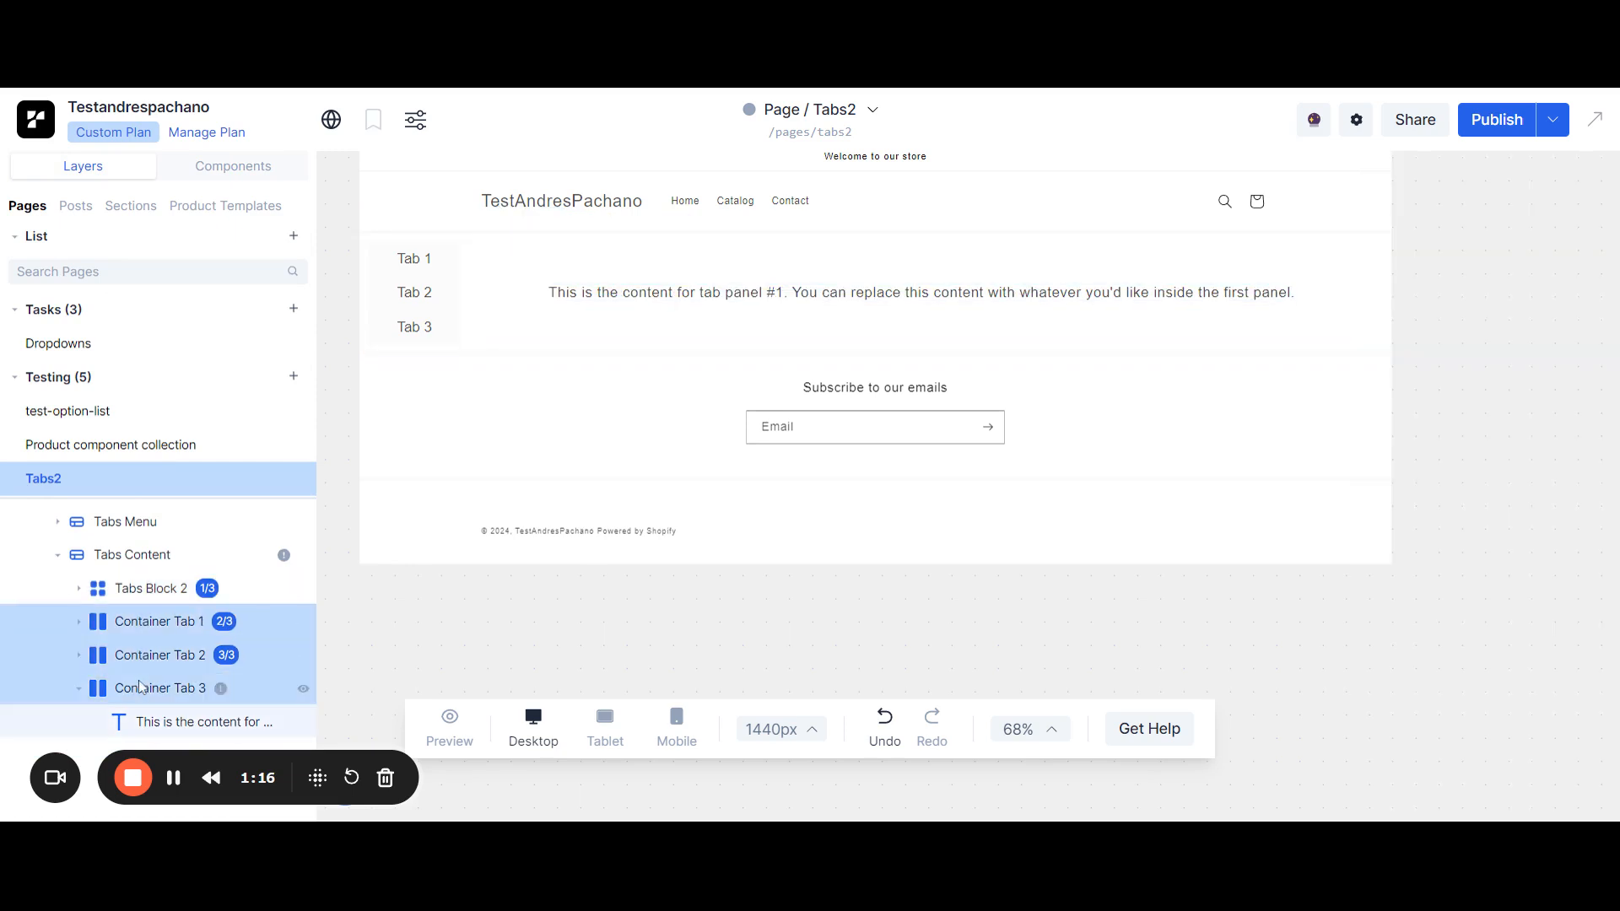
pyautogui.press('Delete')
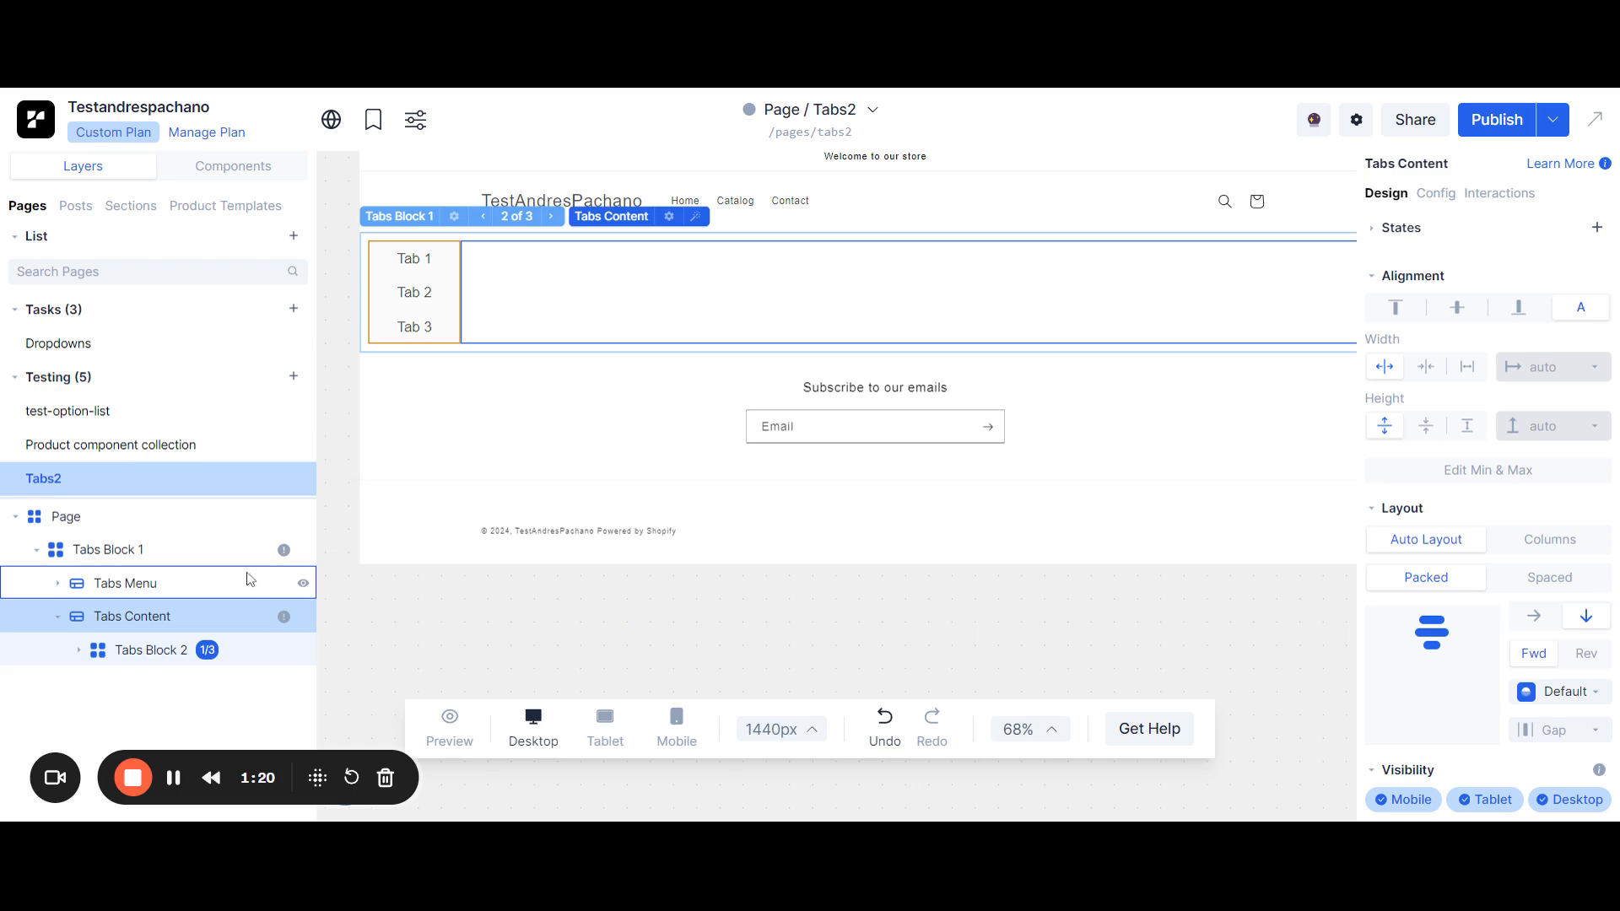
# Duplicate Tabs Block 2 twice inside Tabs Content so each outer tab has its own nested tabs block.
pyautogui.click(240, 650)
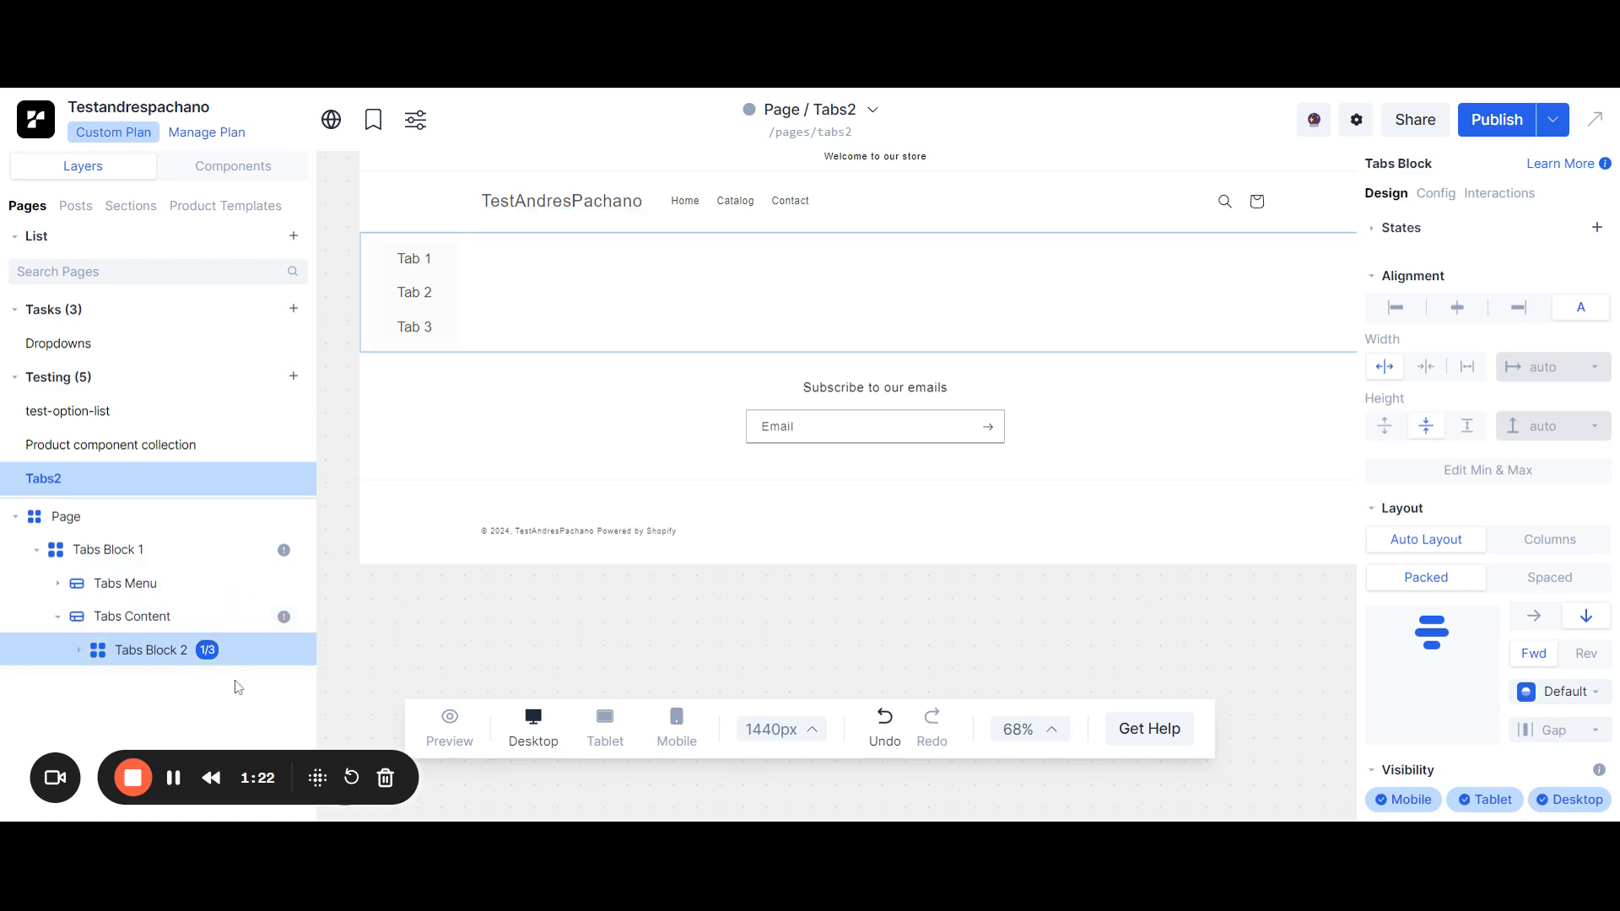
pyautogui.hotkey('ctrl', 'd')
pyautogui.hotkey('ctrl', 'd')
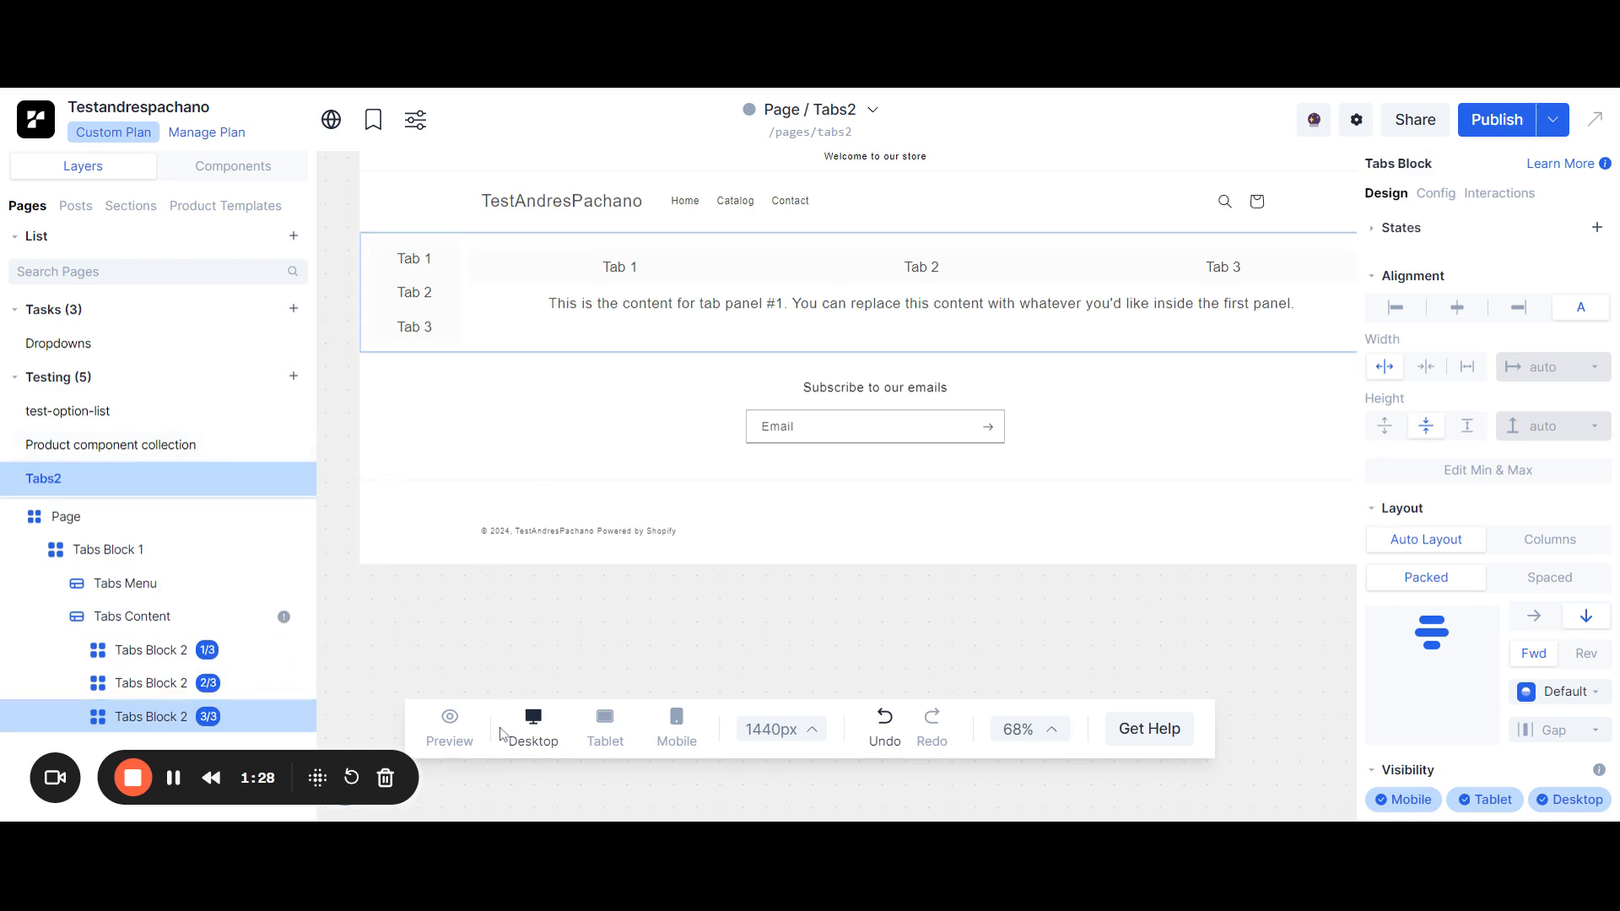
# Preview the page, switch through the outer and nested tabs to test them, and return to editing.
pyautogui.click(451, 728)
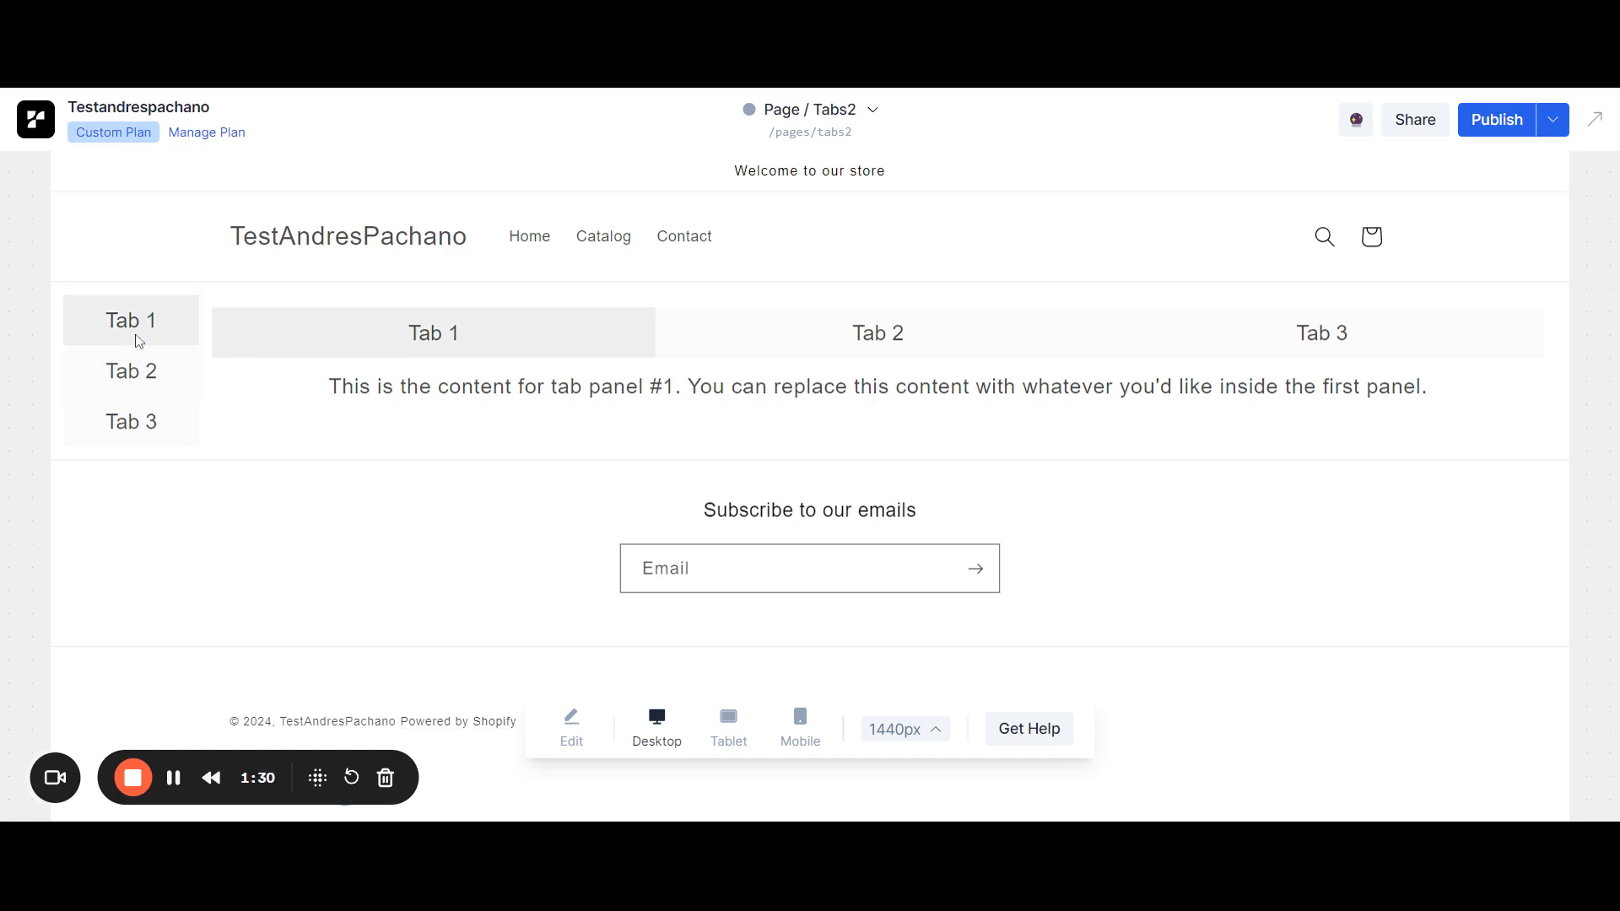
pyautogui.click(877, 330)
pyautogui.click(1208, 335)
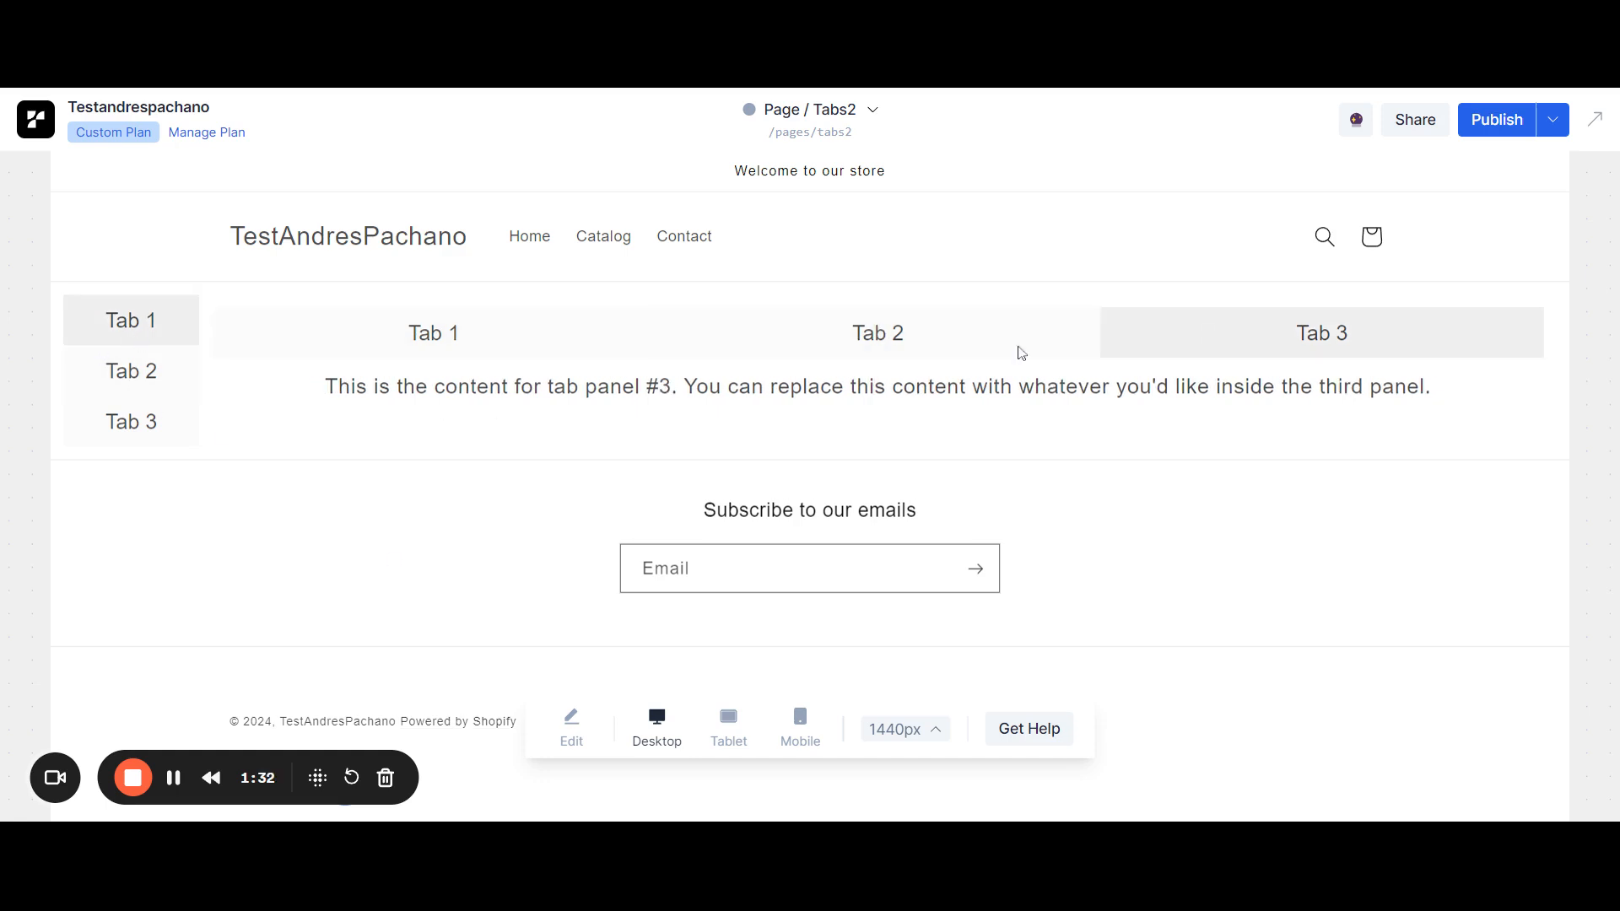
pyautogui.click(177, 427)
pyautogui.click(1322, 337)
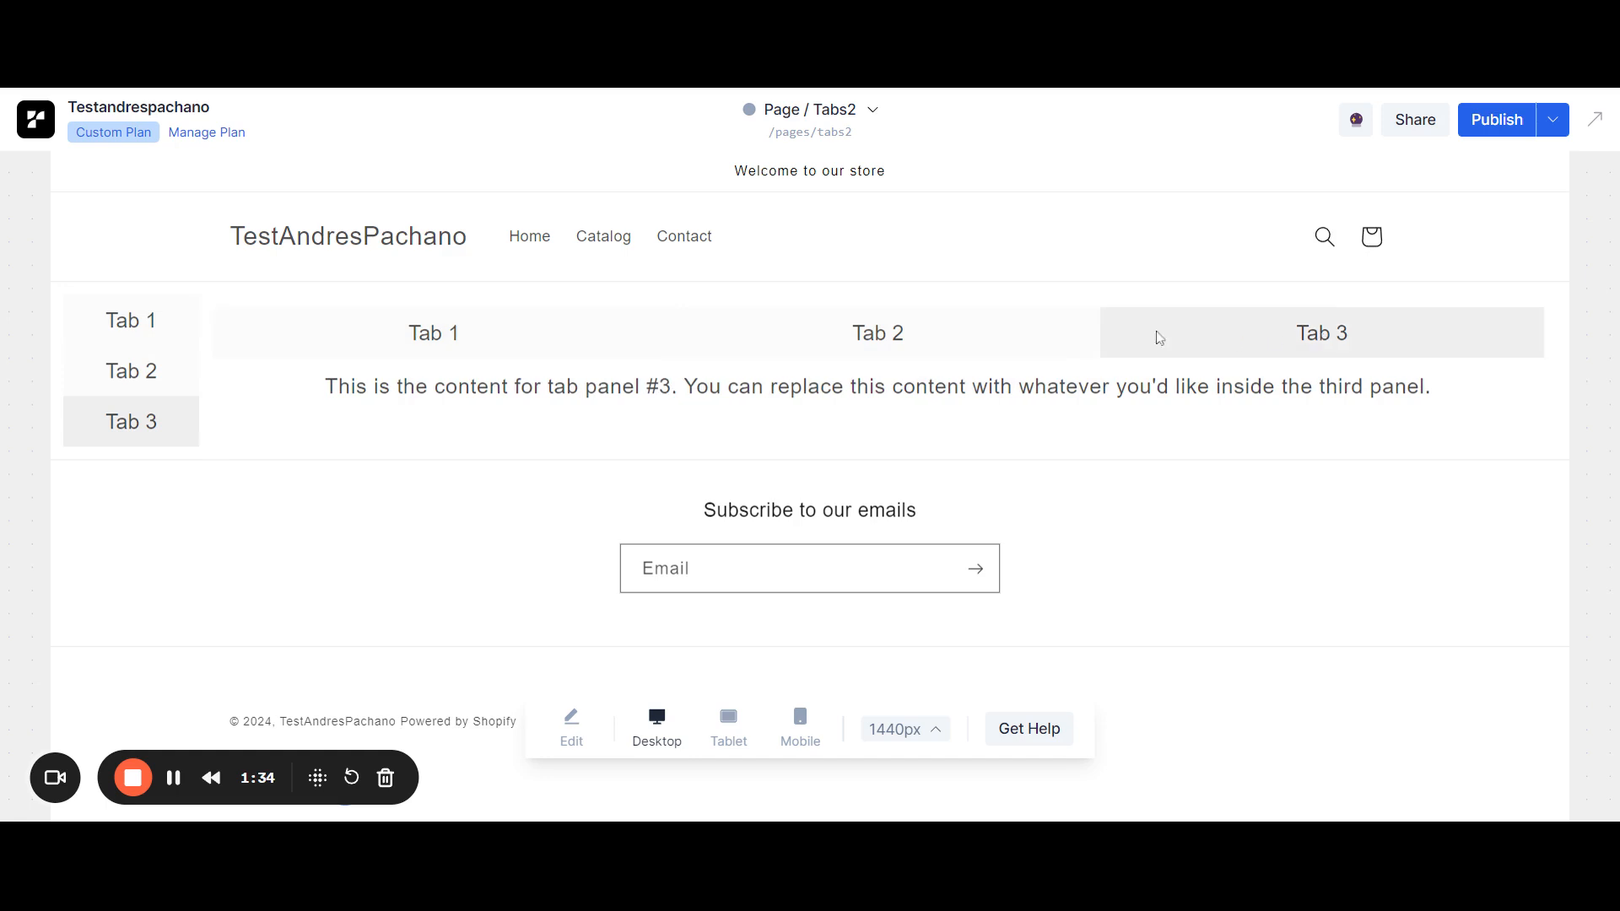
pyautogui.click(874, 339)
pyautogui.click(498, 341)
pyautogui.click(173, 328)
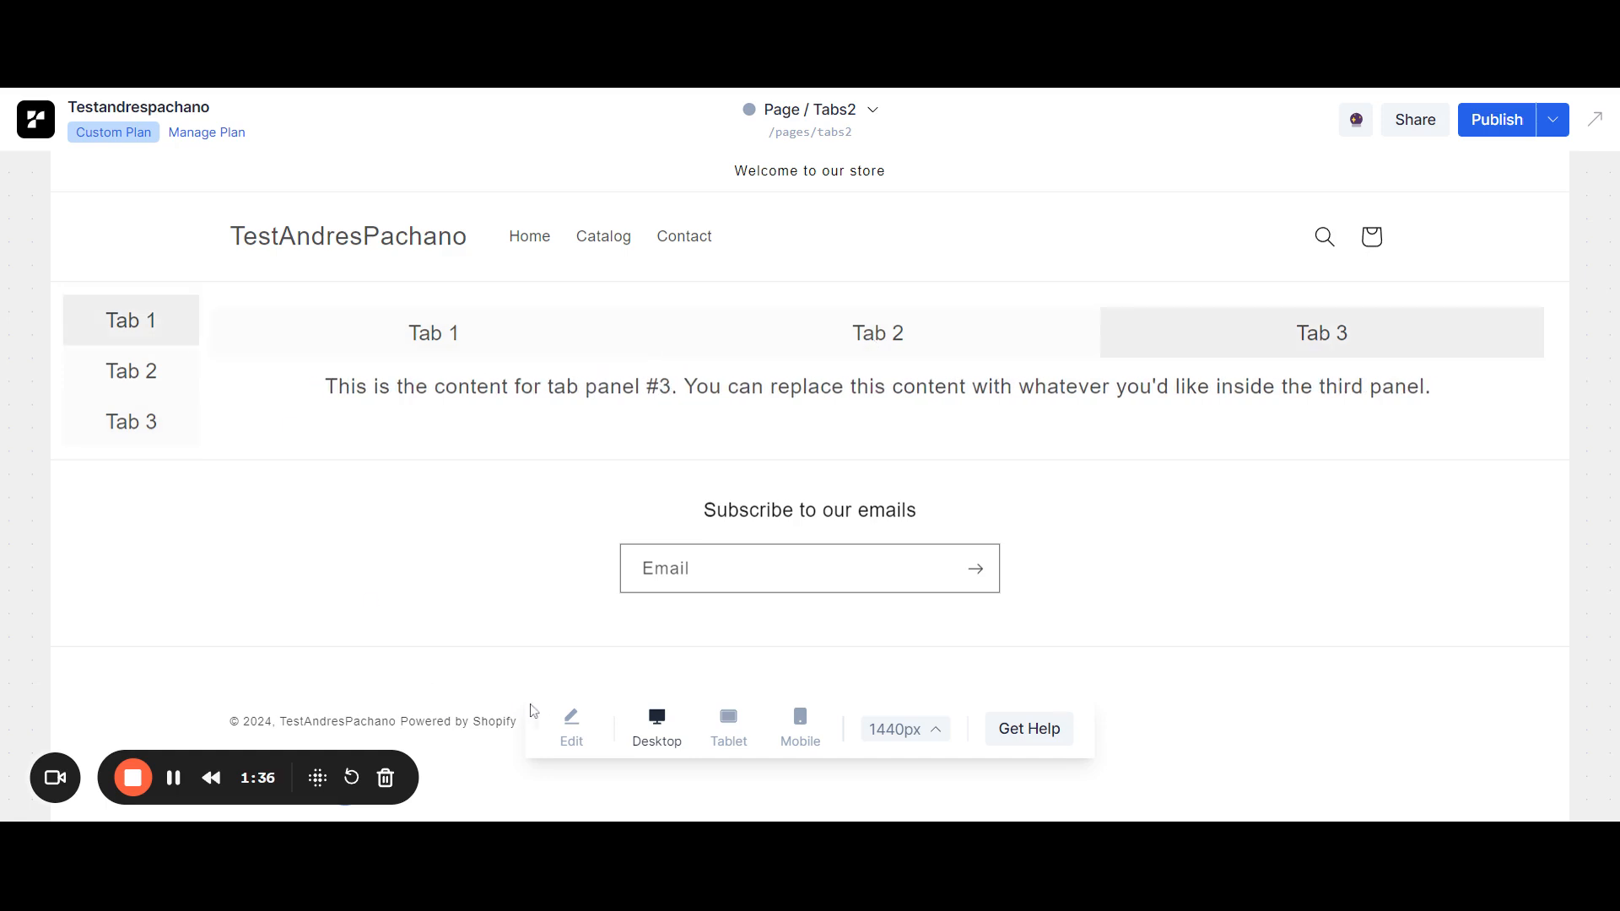
pyautogui.click(571, 726)
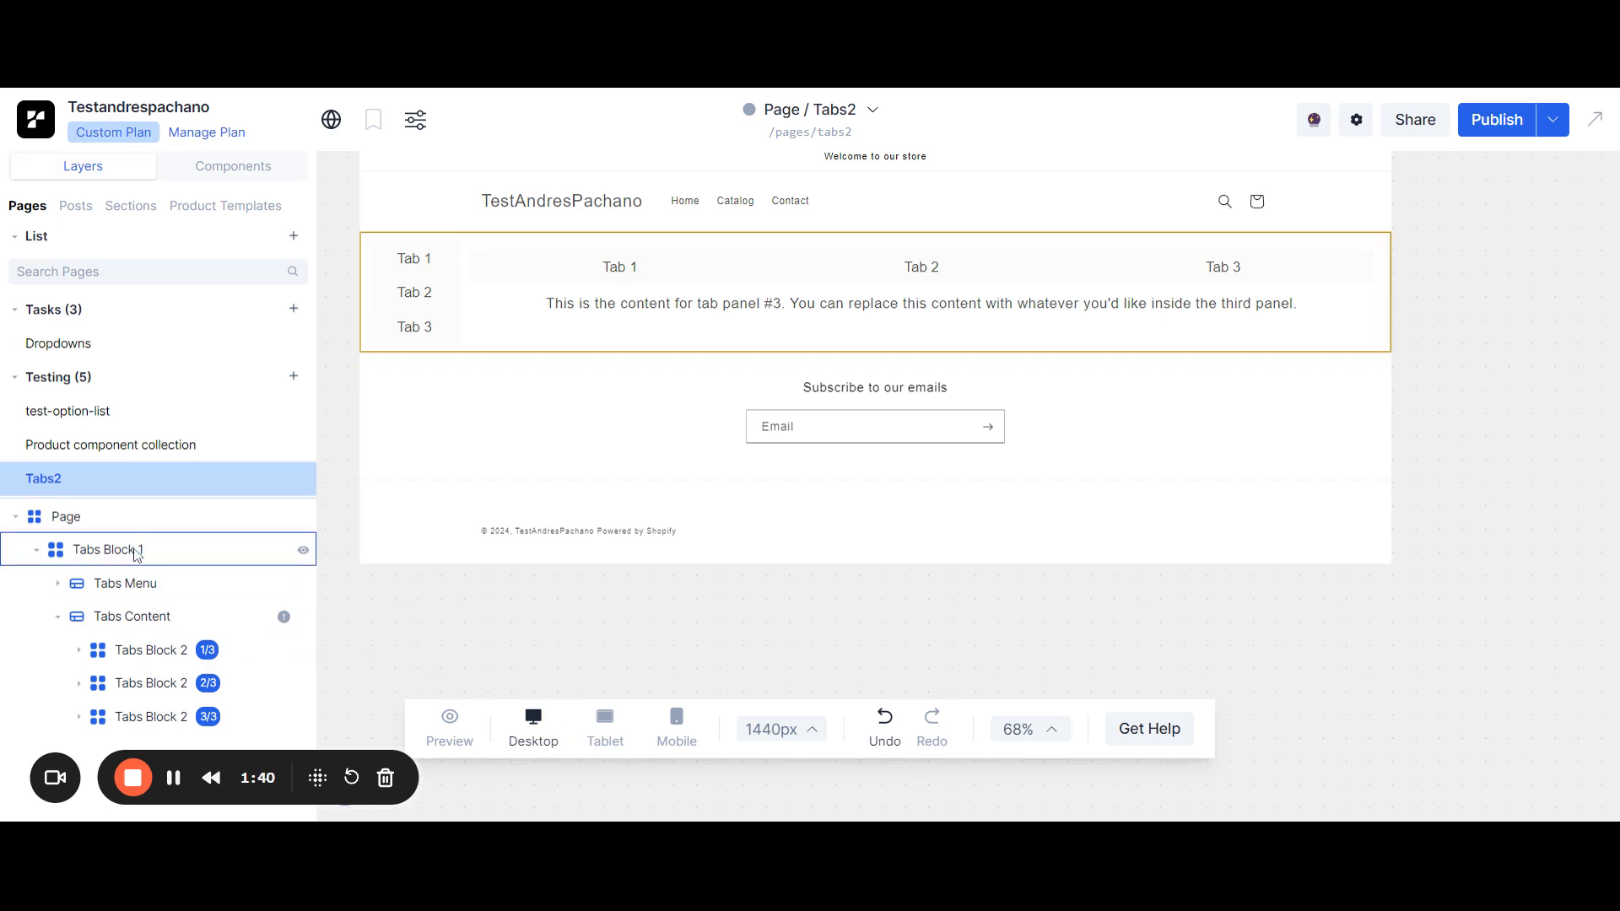
# Change the label text of the first tab in Tabs Block 1's menu to "More info".
pyautogui.click(136, 550)
pyautogui.click(127, 583)
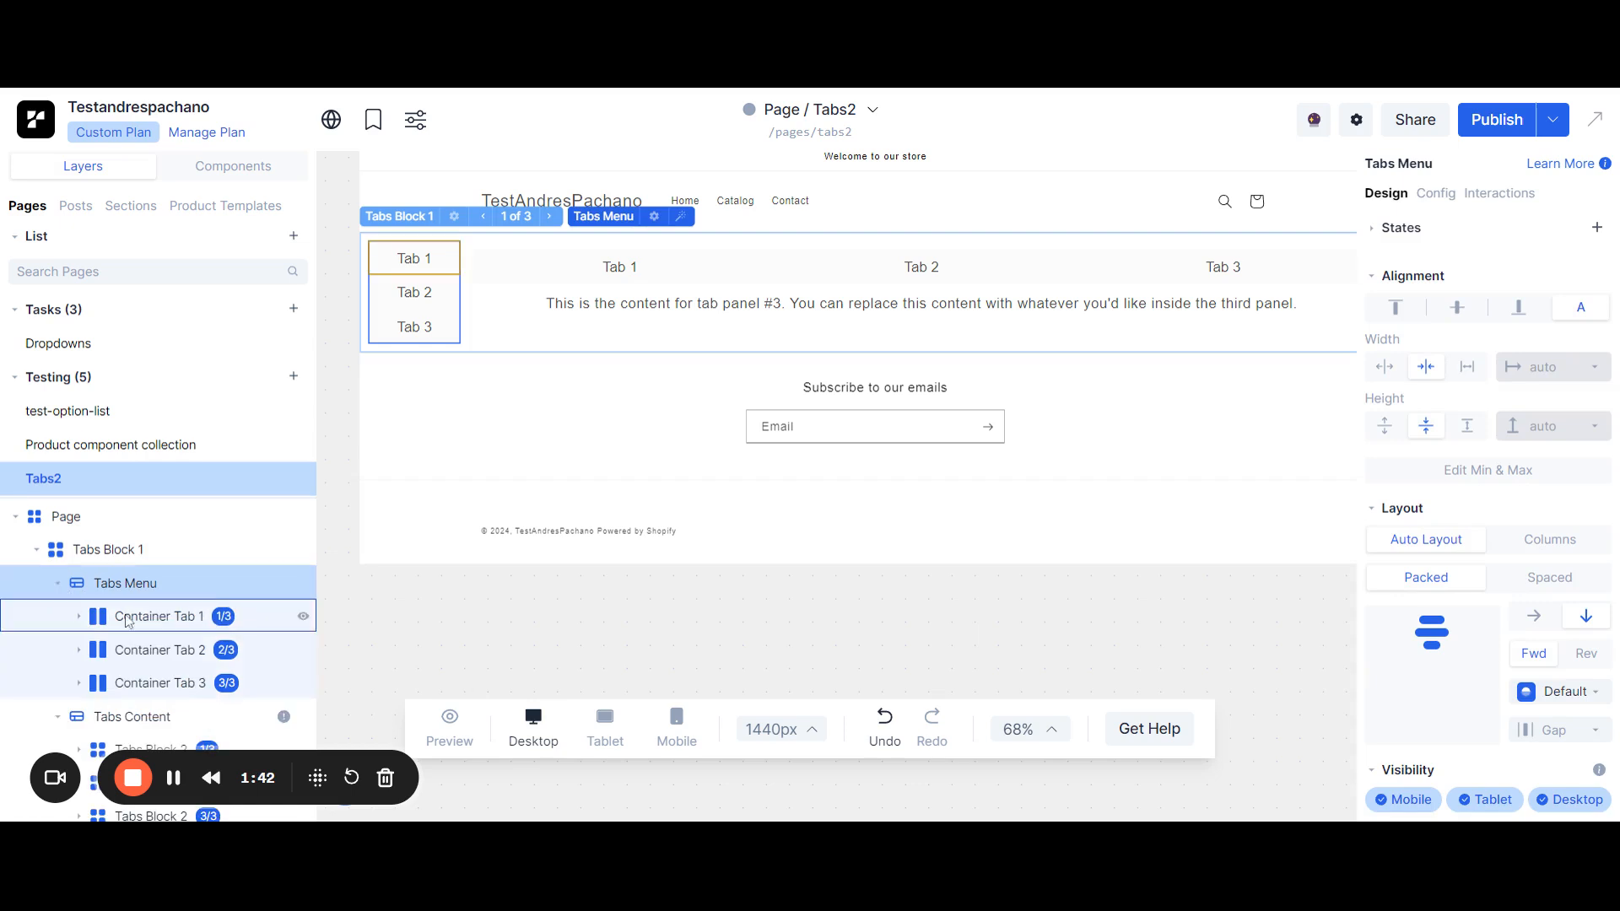
pyautogui.click(158, 628)
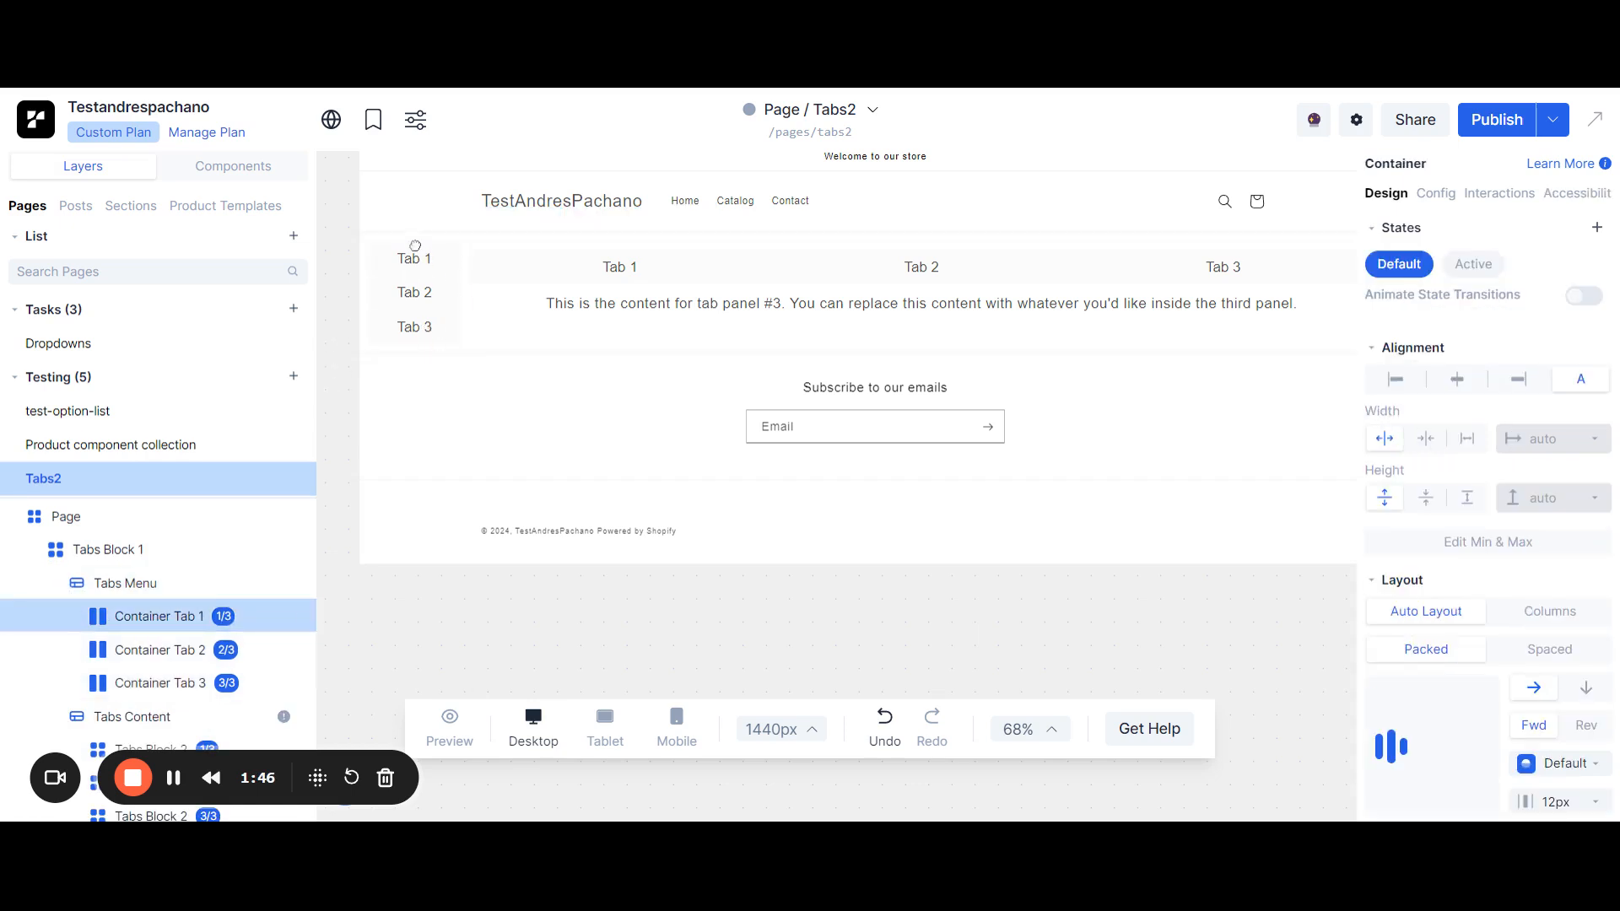
pyautogui.click(79, 616)
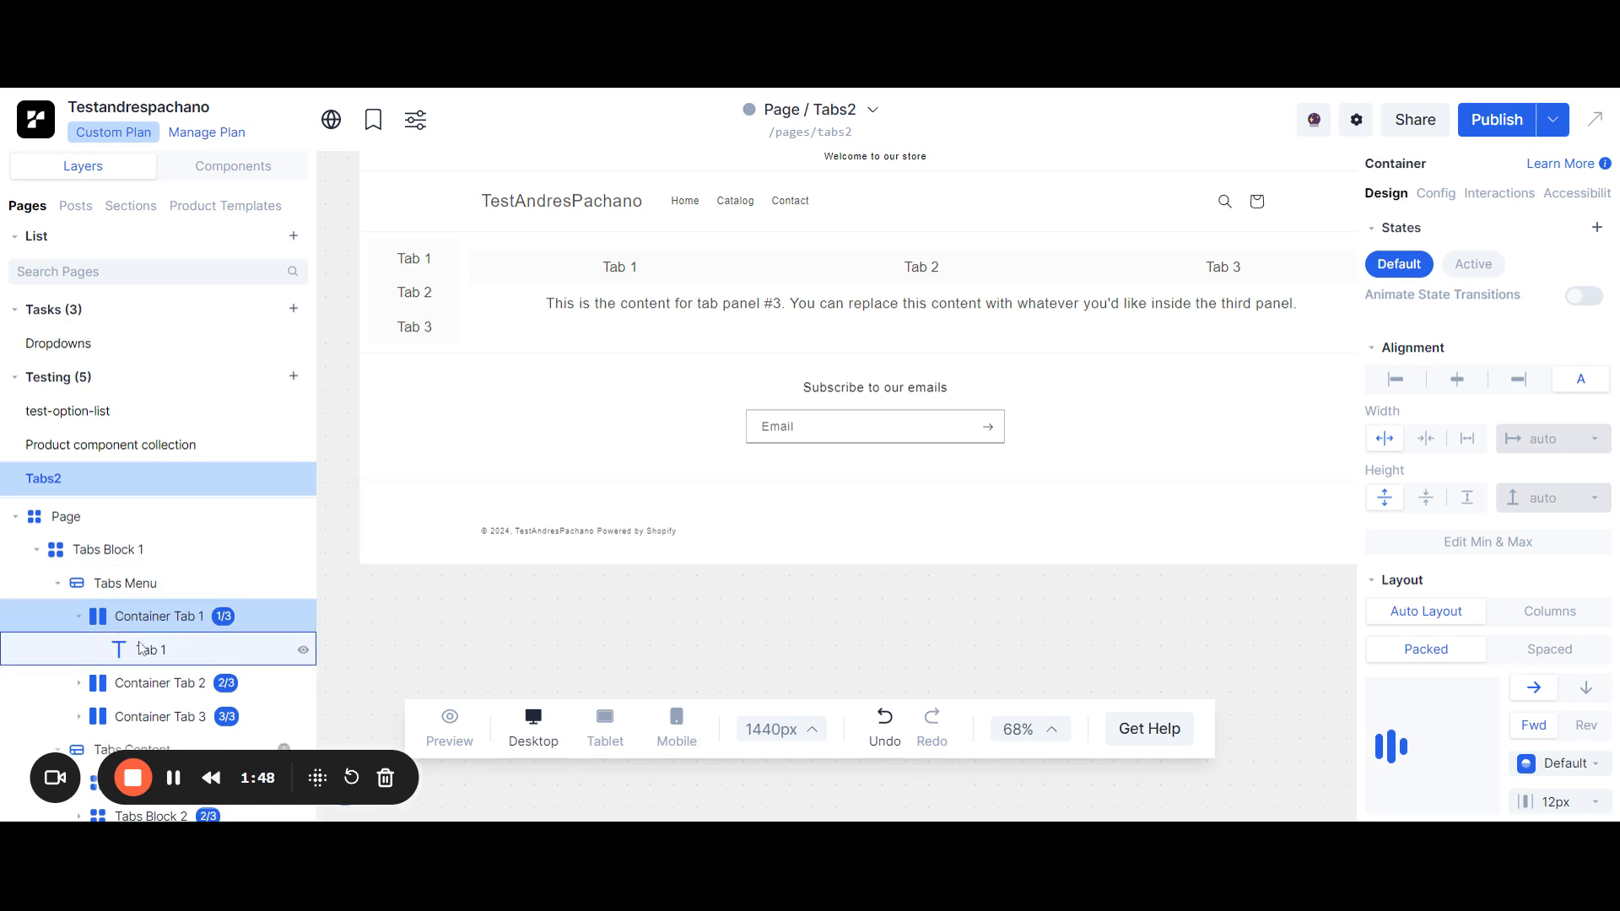
pyautogui.click(141, 648)
pyautogui.doubleClick(1401, 733)
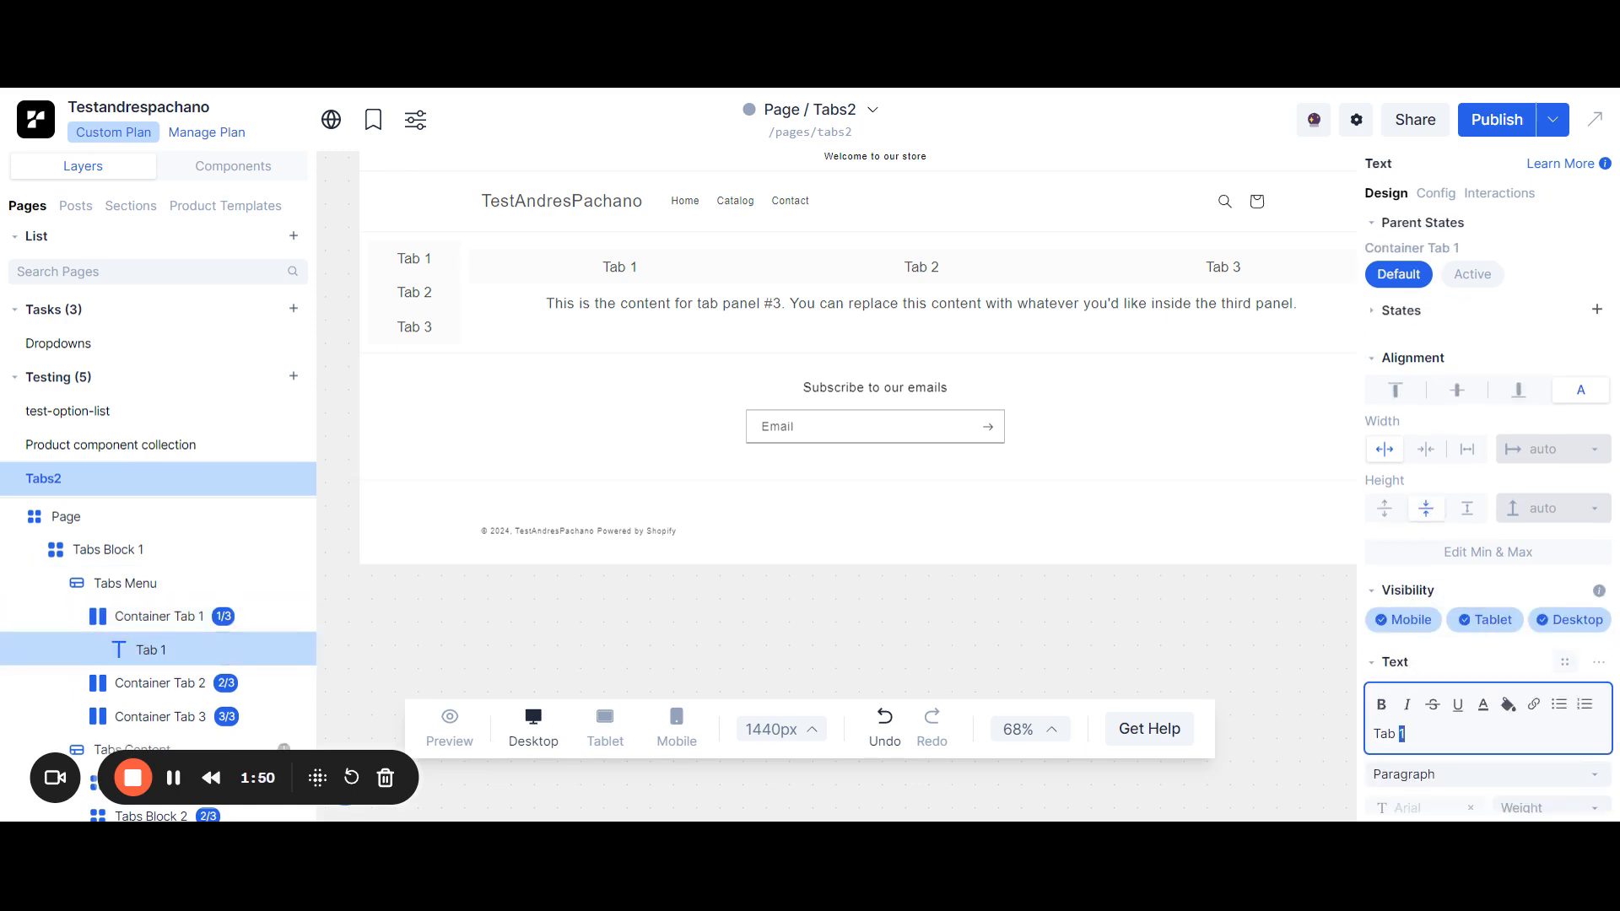
pyautogui.hotkey('ctrl', 'a')
pyautogui.write('Mor')
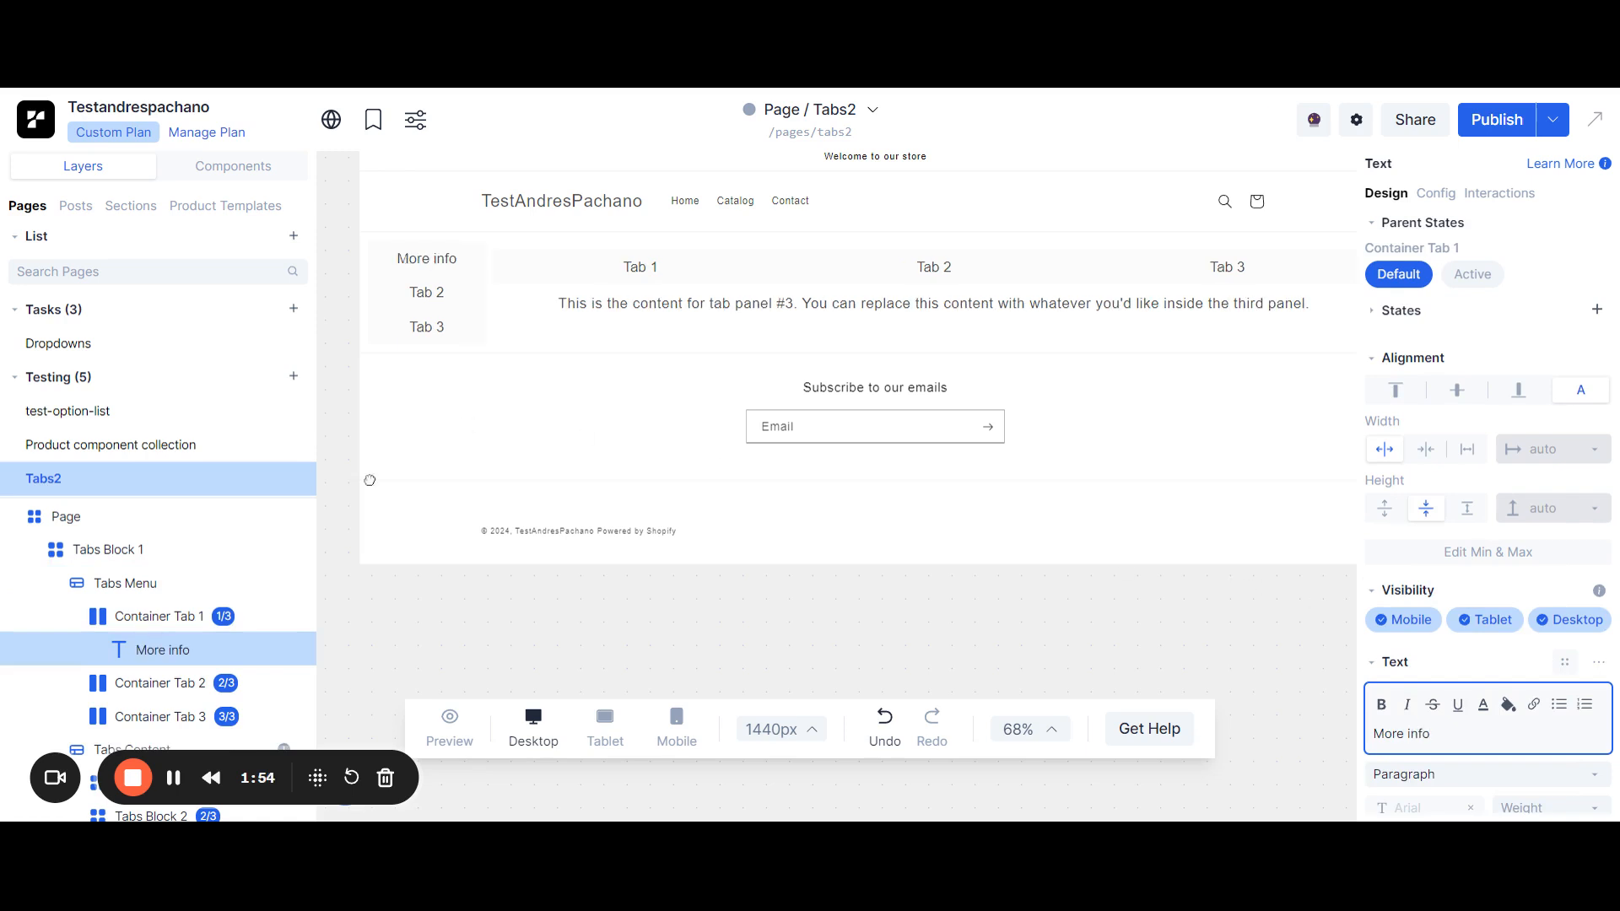
# Set the label of the first tab in the first nested Tabs Block 2's menu to "More info tab 1 content 1".
pyautogui.scroll(-3, 148, 658)
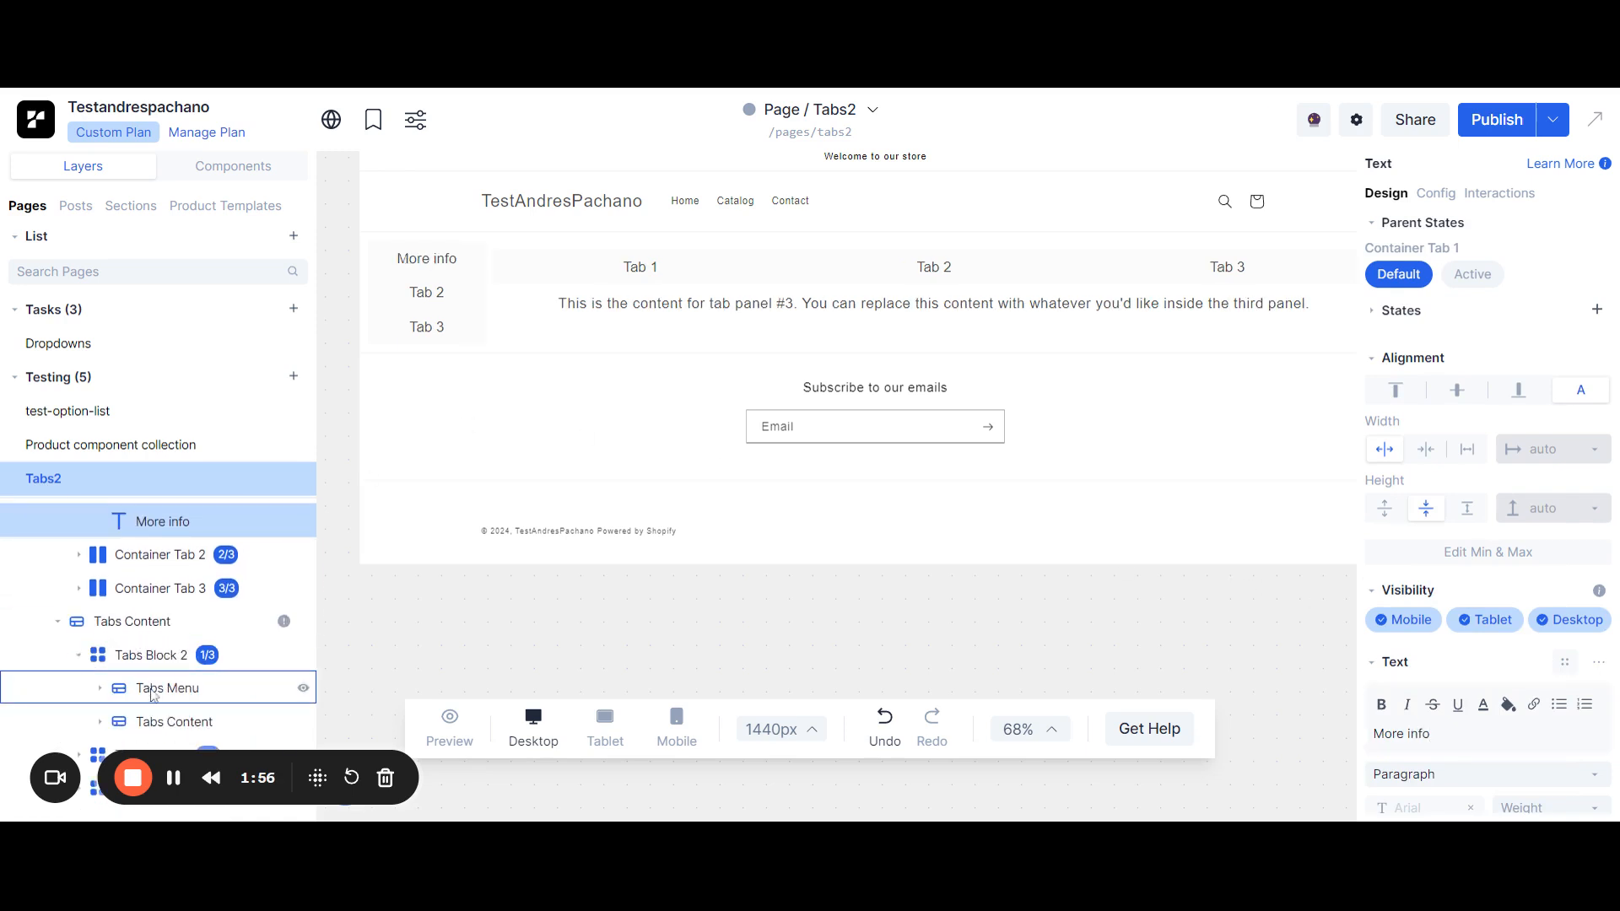
pyautogui.click(153, 693)
pyautogui.scroll(-2, 127, 607)
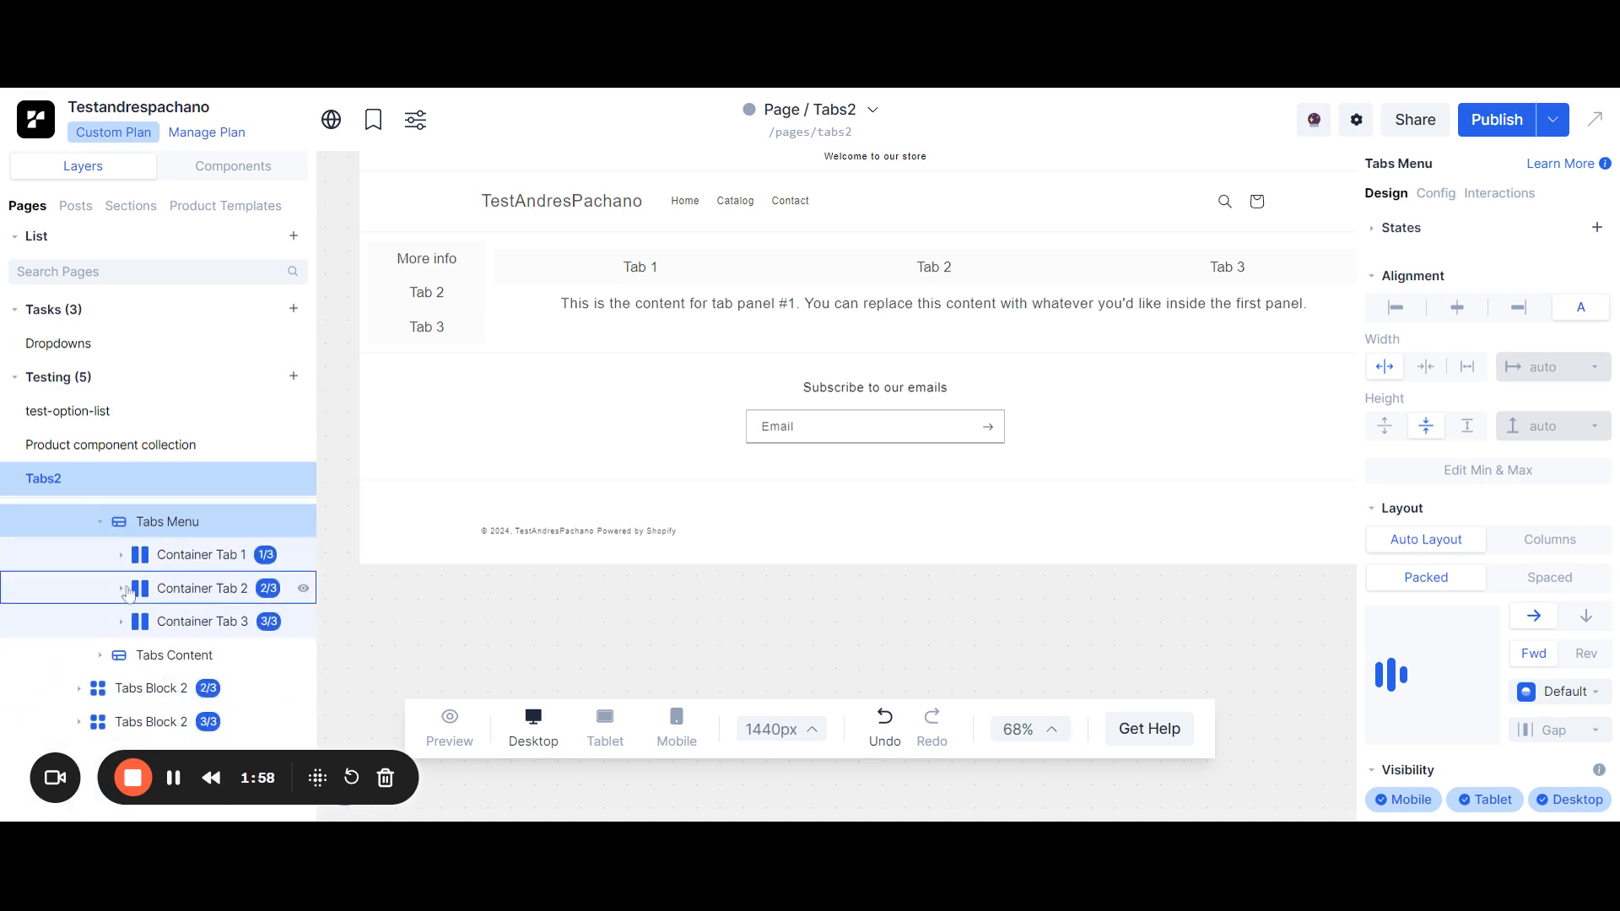
pyautogui.click(122, 555)
pyautogui.click(192, 588)
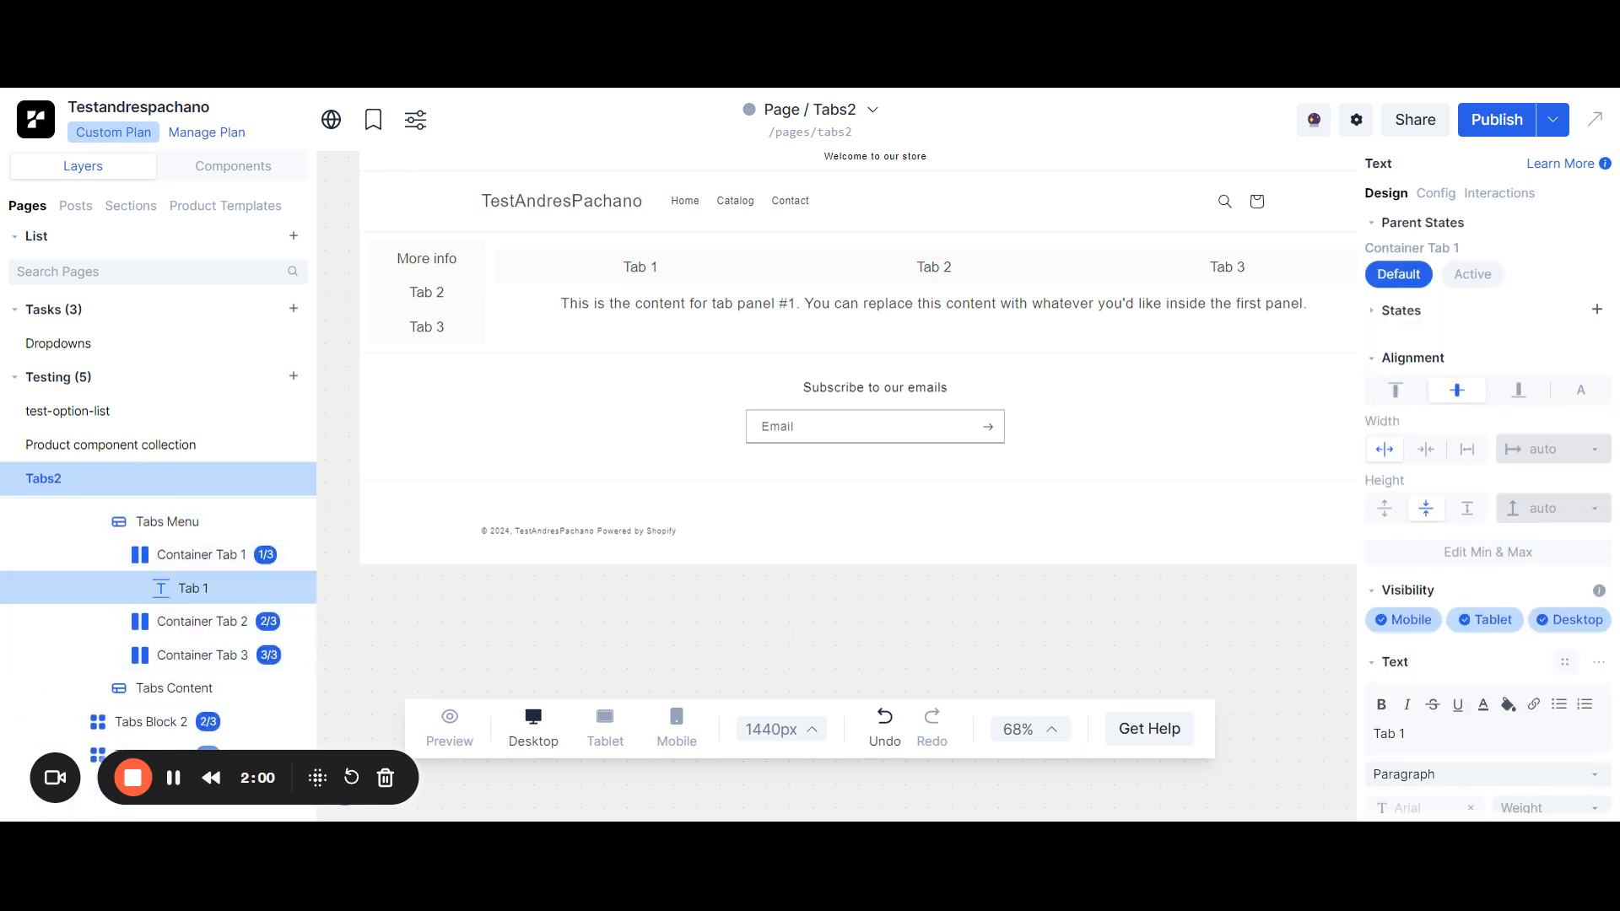
pyautogui.tripleClick(1404, 734)
pyautogui.write('Mor')
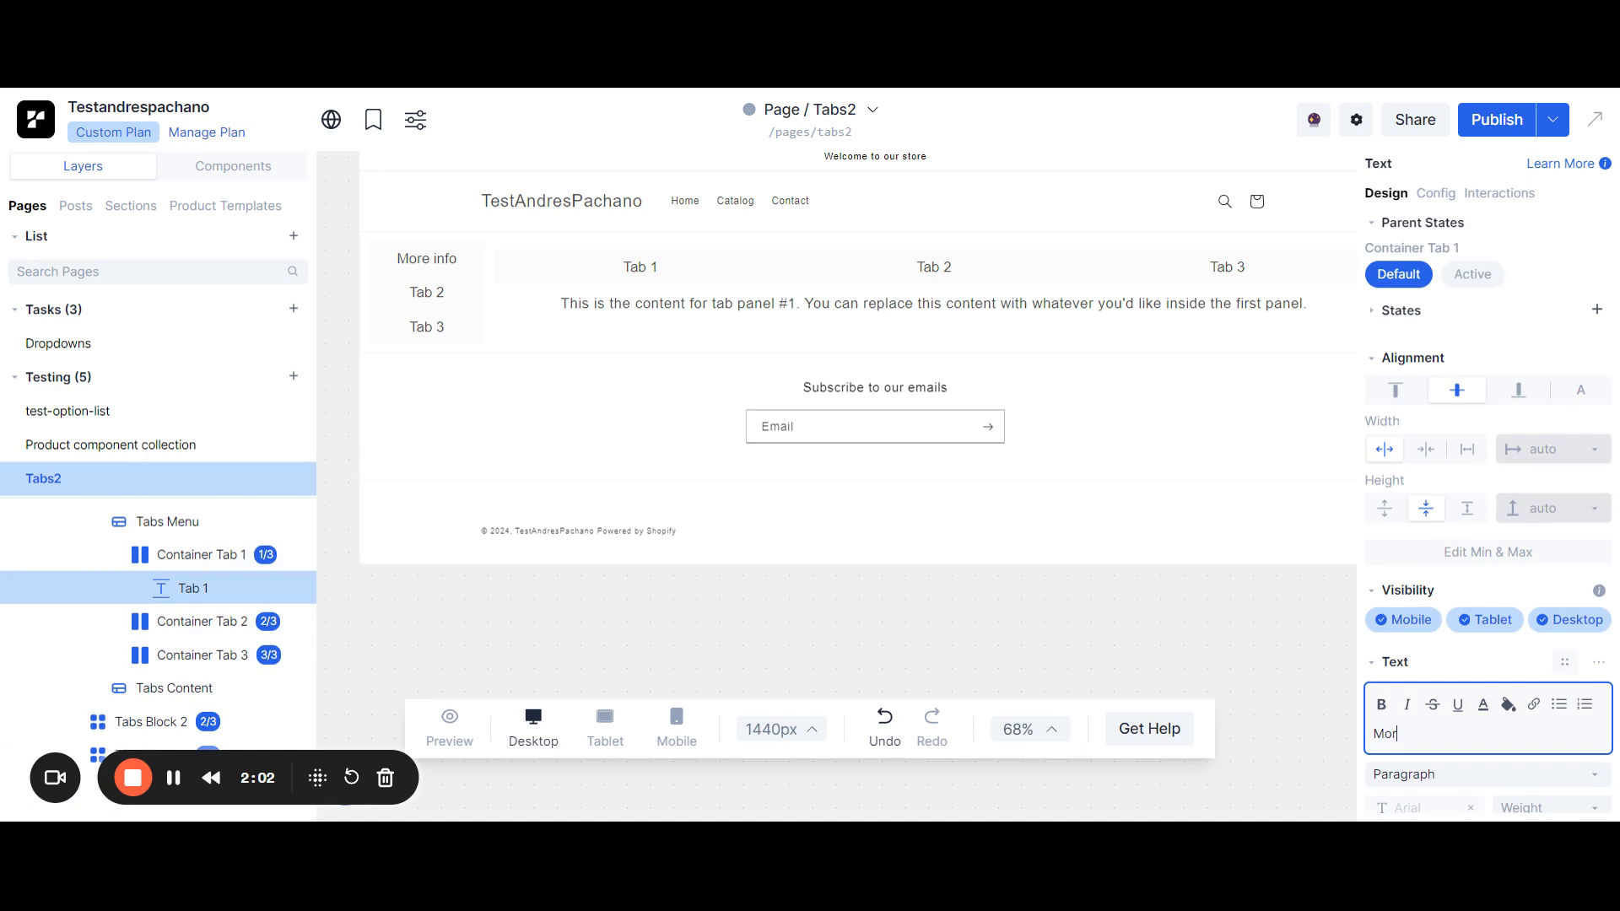
pyautogui.write('e info tab 1 content 1')
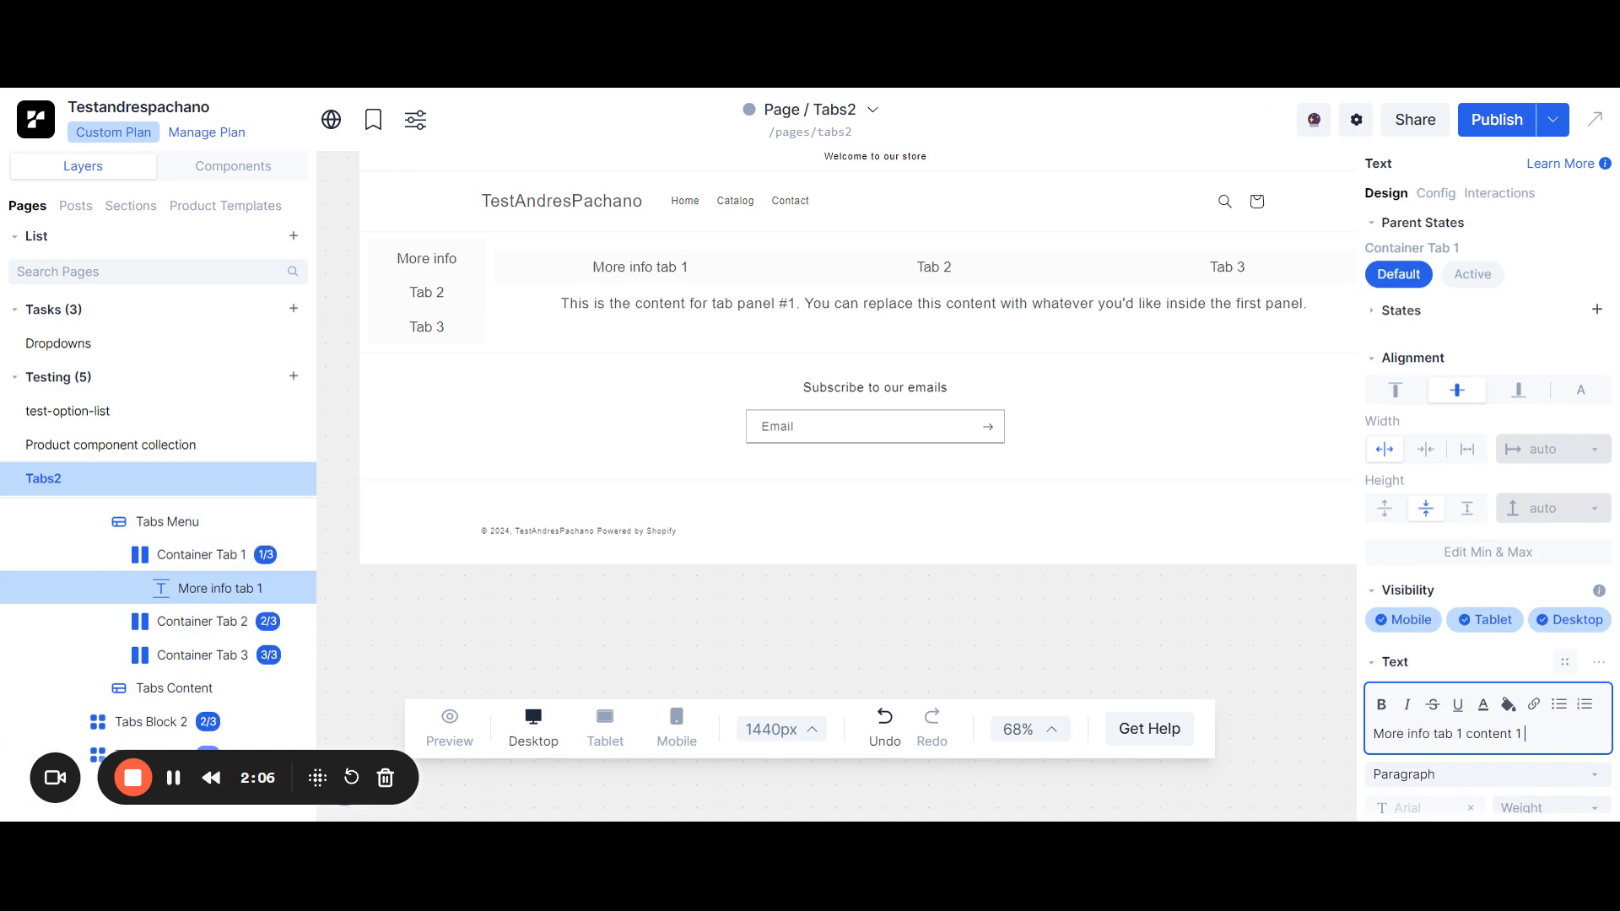
# Copy the label text "More info tab 1 content 1" into the second tab's label in the first nested Tabs Block 2's menu.
pyautogui.hotkey('ctrl', 'a')
pyautogui.hotkey('ctrl', 'c')
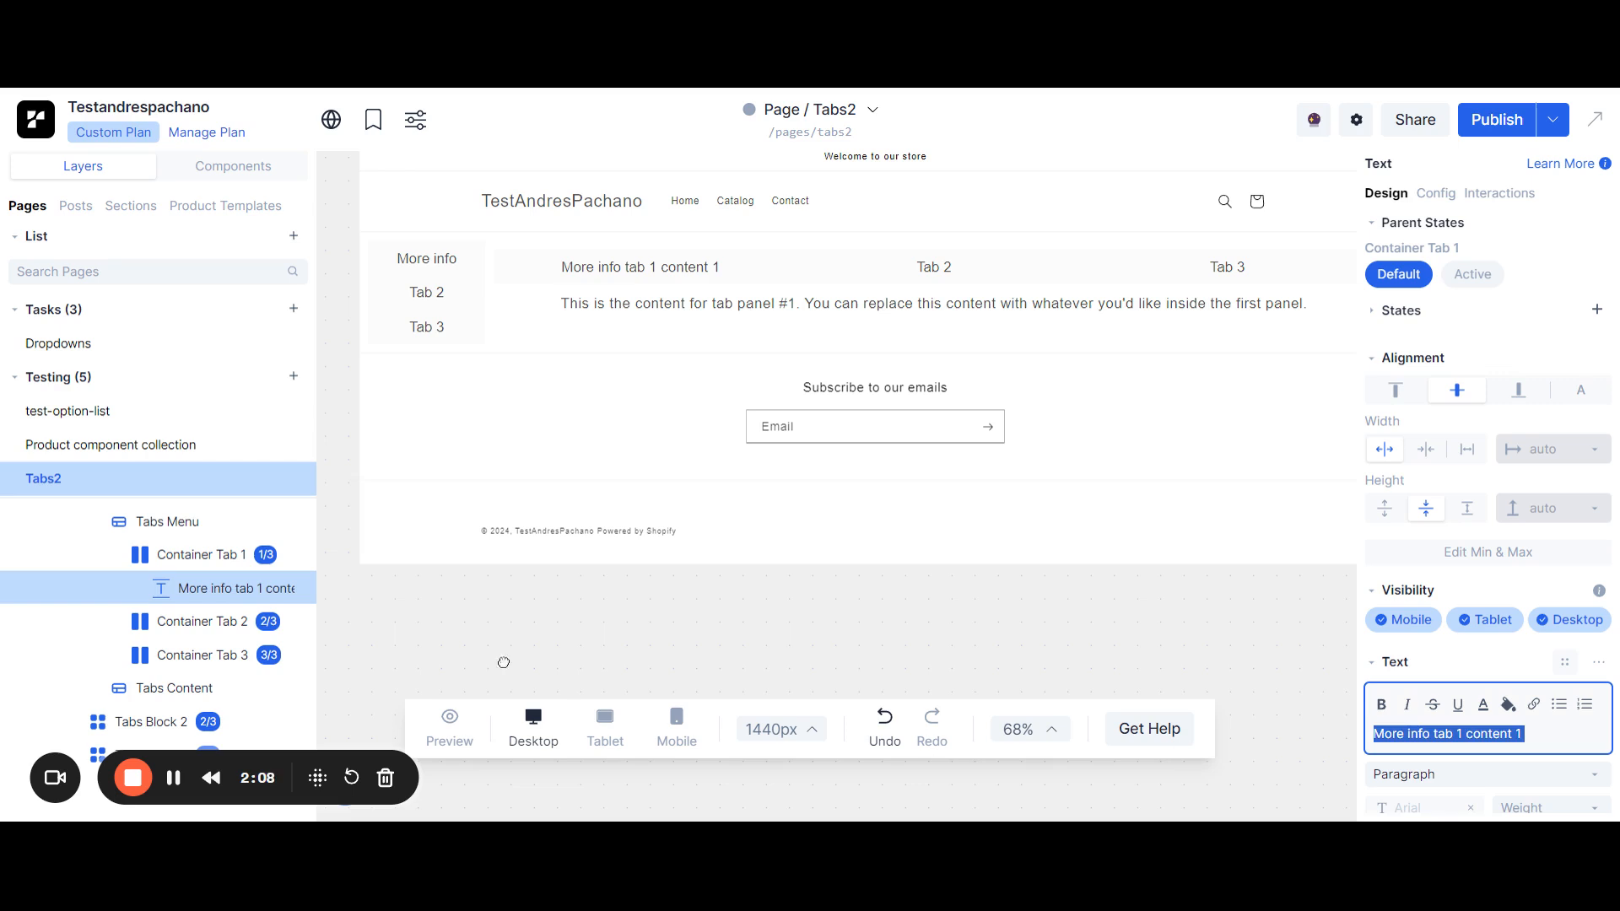
pyautogui.click(122, 556)
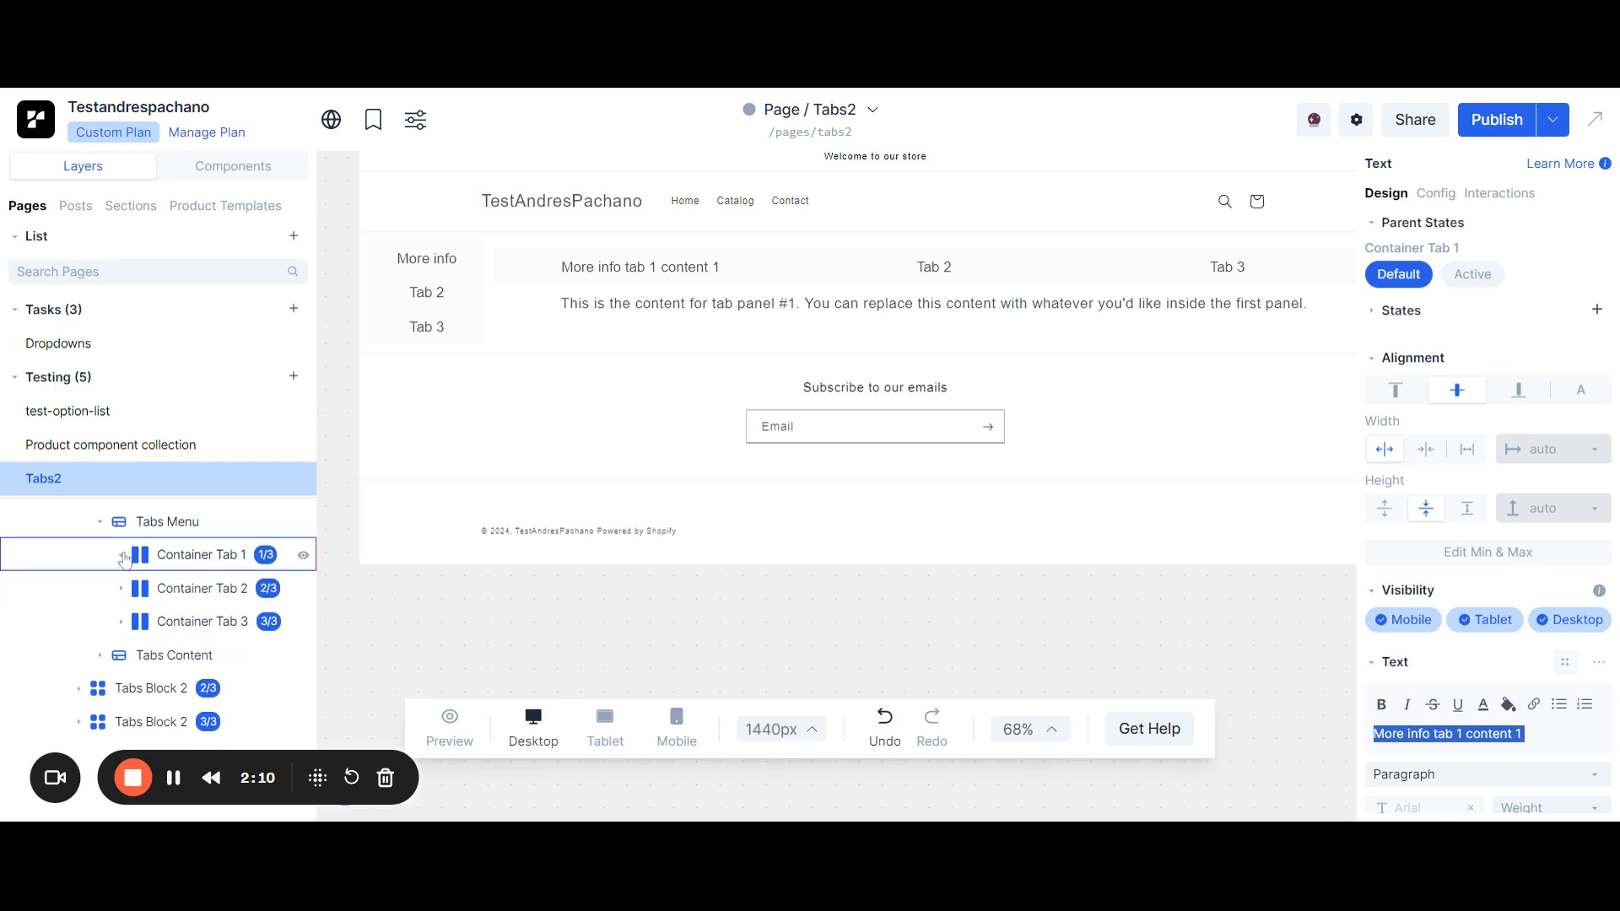
pyautogui.click(175, 557)
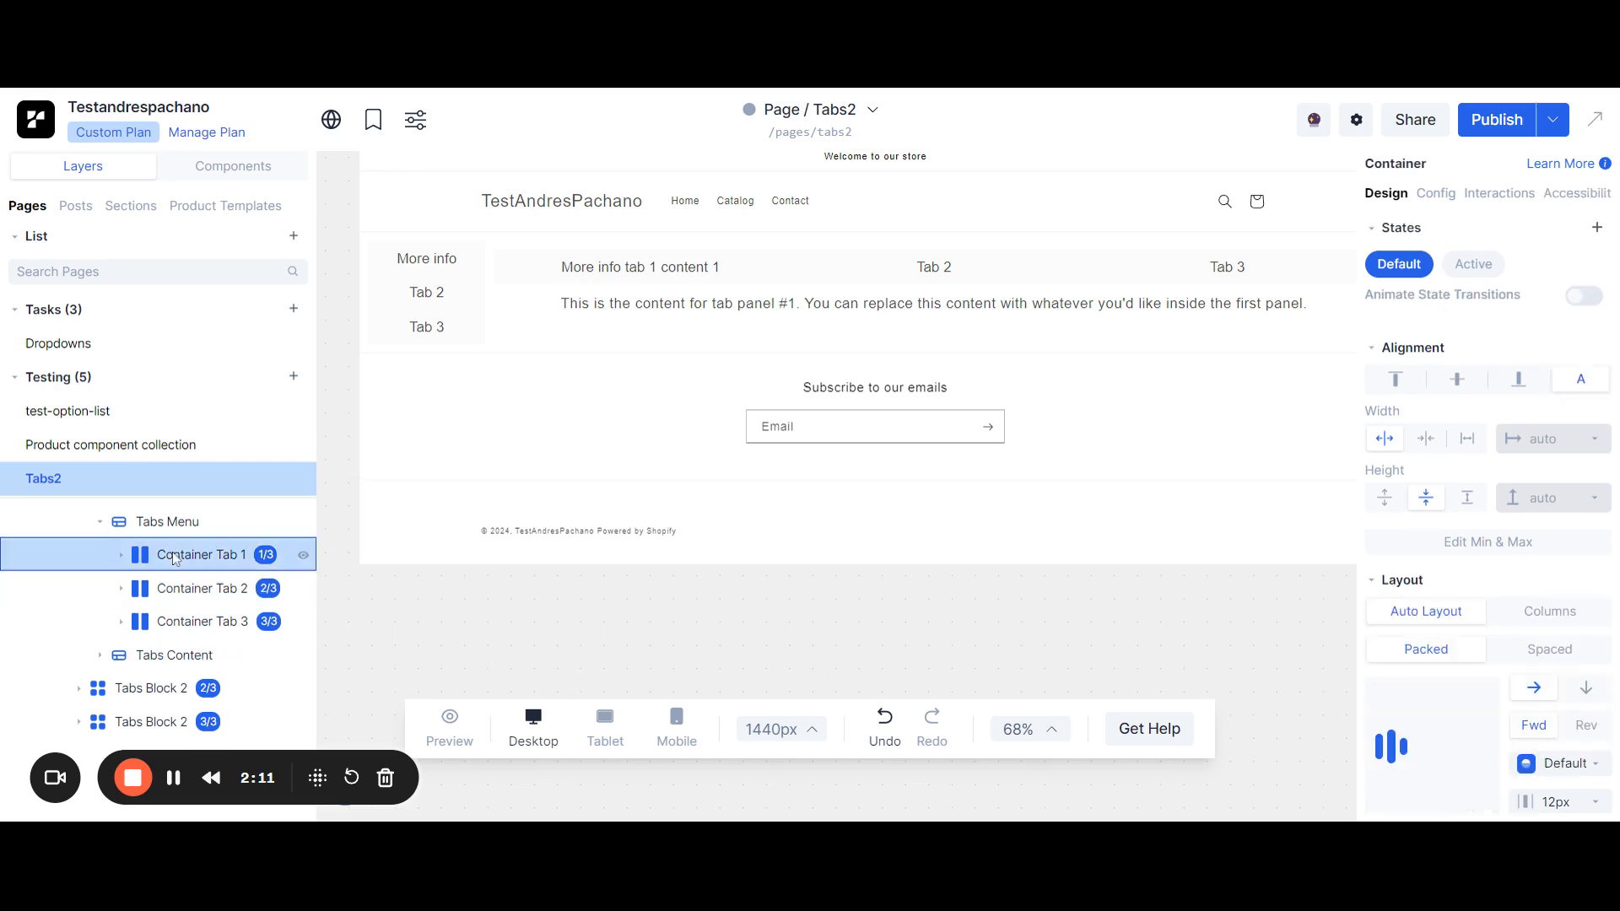
pyautogui.click(141, 596)
pyautogui.click(181, 620)
pyautogui.click(1403, 734)
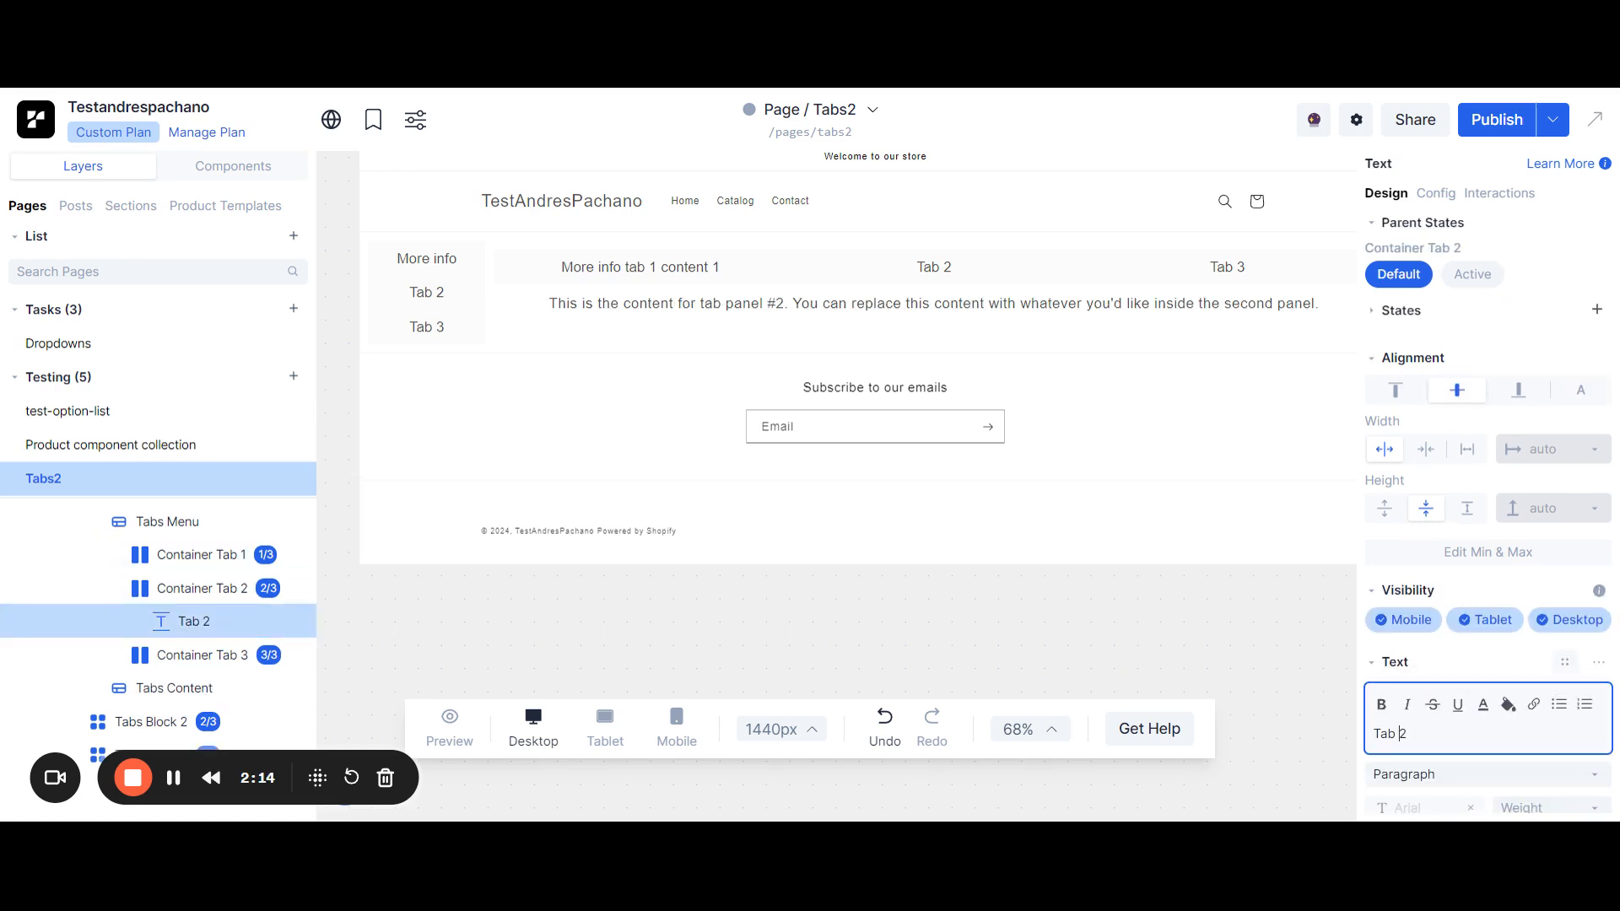
pyautogui.doubleClick(1403, 734)
pyautogui.hotkey('ctrl', 'v')
pyautogui.tripleClick(1403, 734)
pyautogui.hotkey('ctrl', 'v')
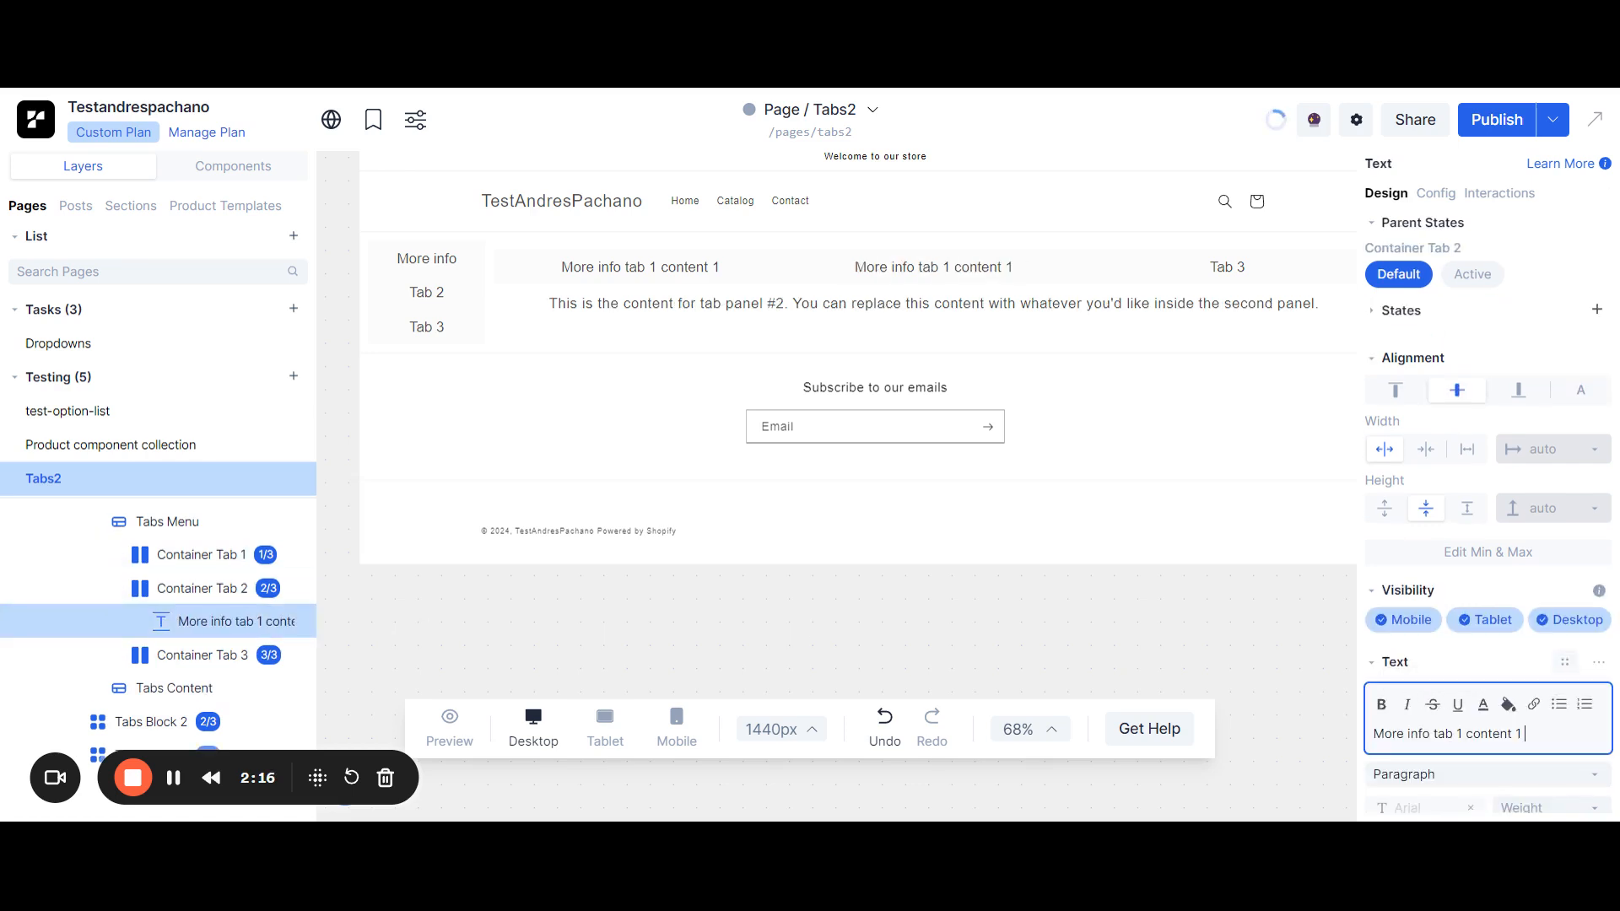
# Change the label of the second tab in the first nested Tabs Block 2's menu to "More info tab 2 content 2".
pyautogui.click(1463, 734)
pyautogui.press('BackSpace')
pyautogui.write('2')
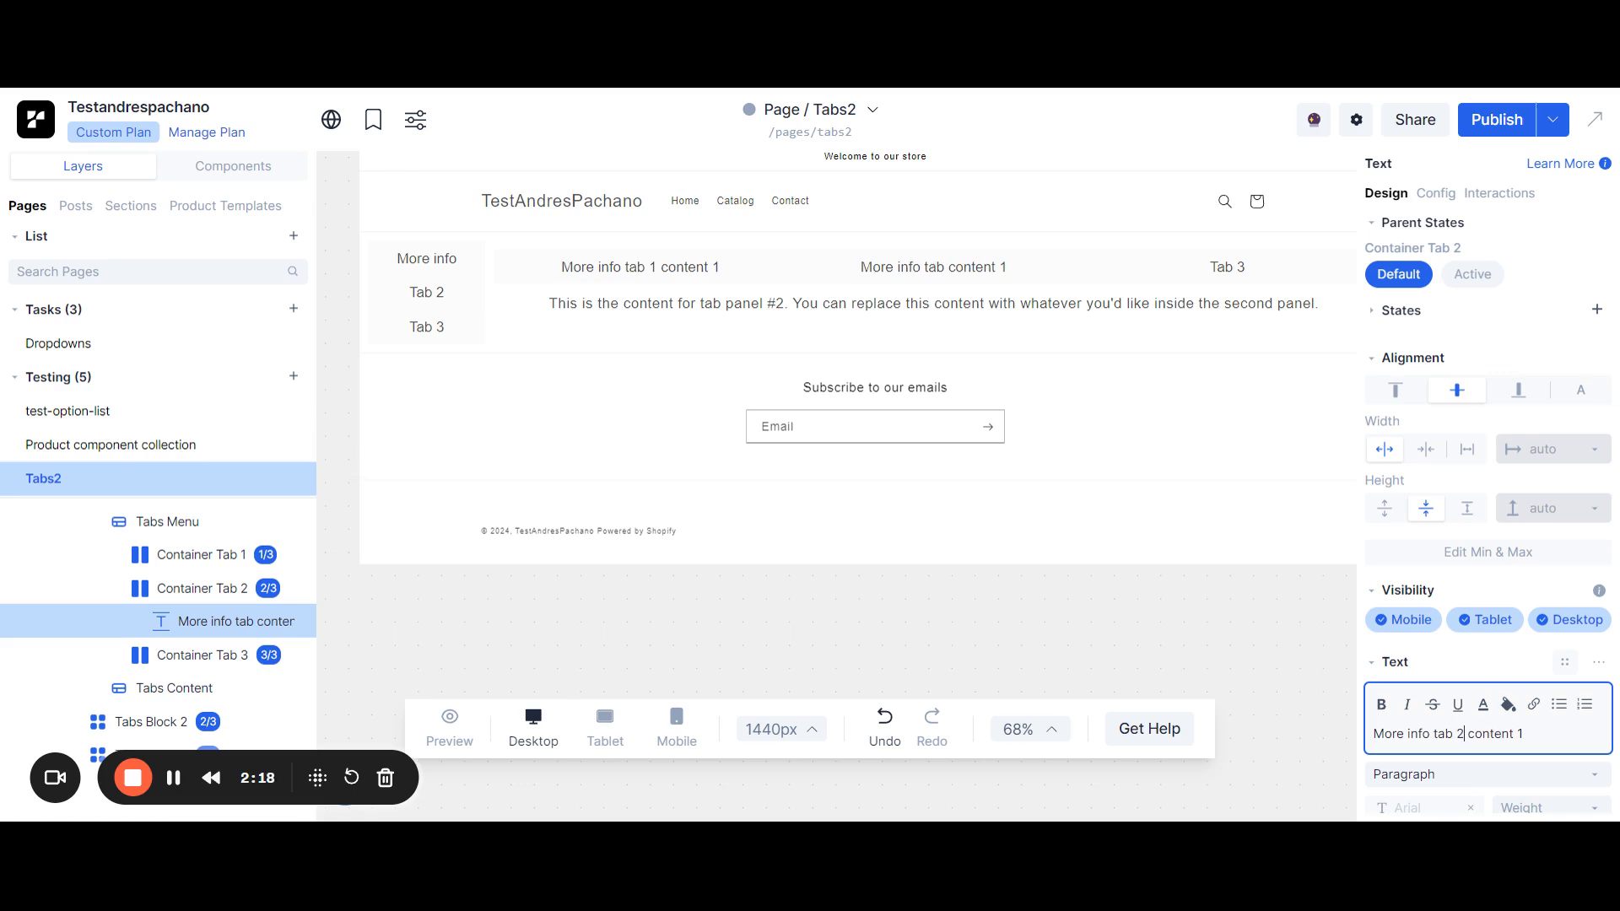
pyautogui.press('BackSpace')
pyautogui.write('2')
pyautogui.click(697, 637)
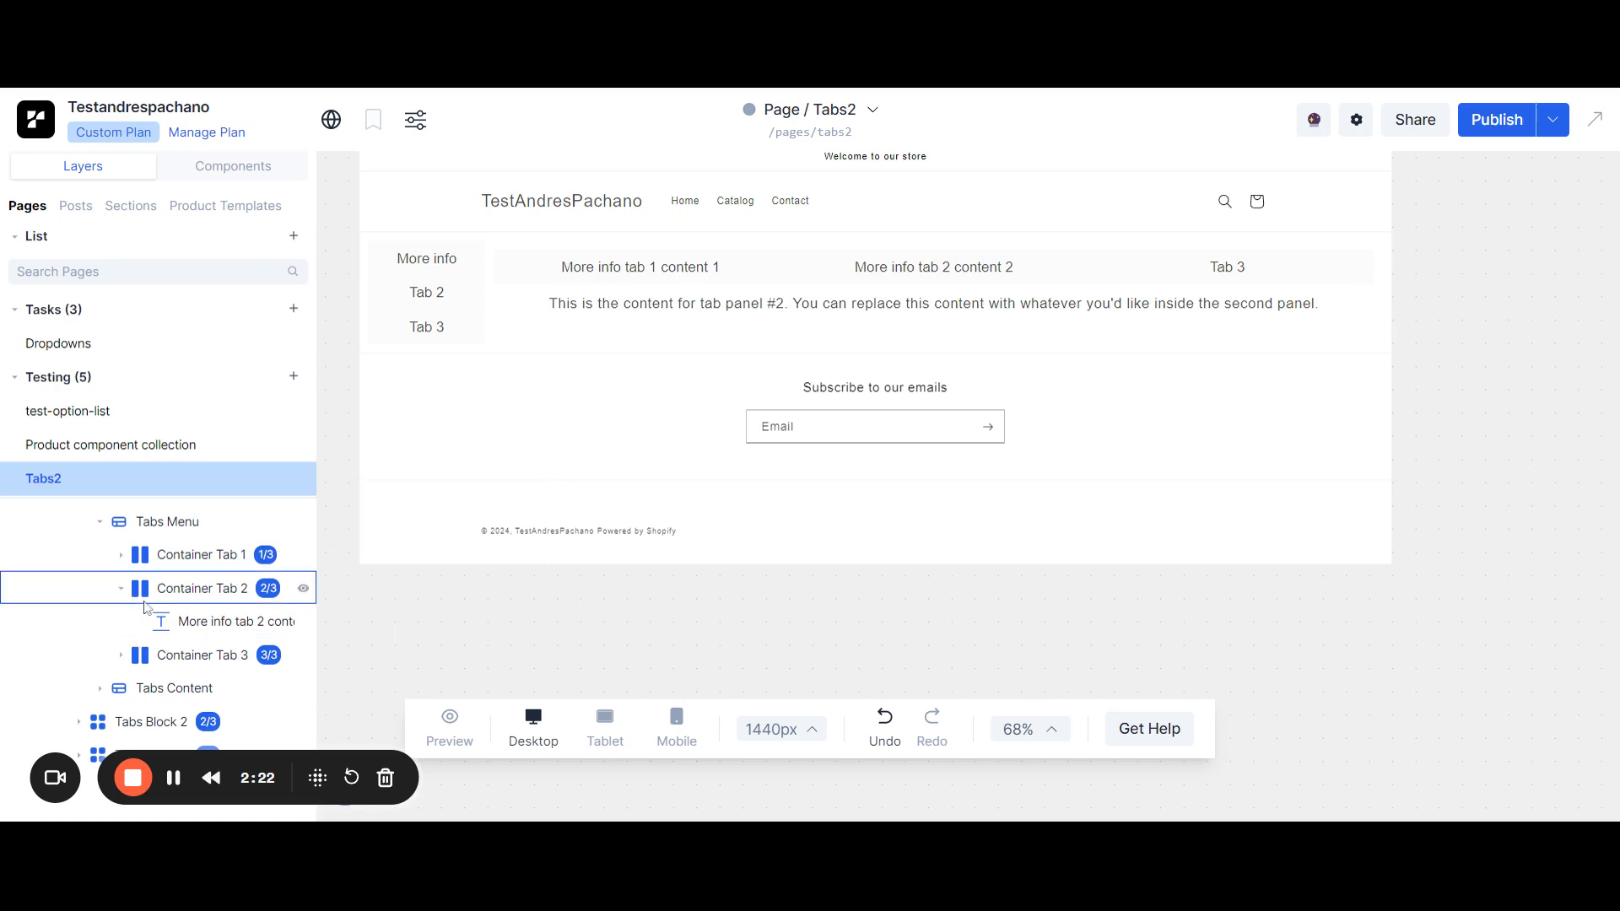
pyautogui.click(123, 588)
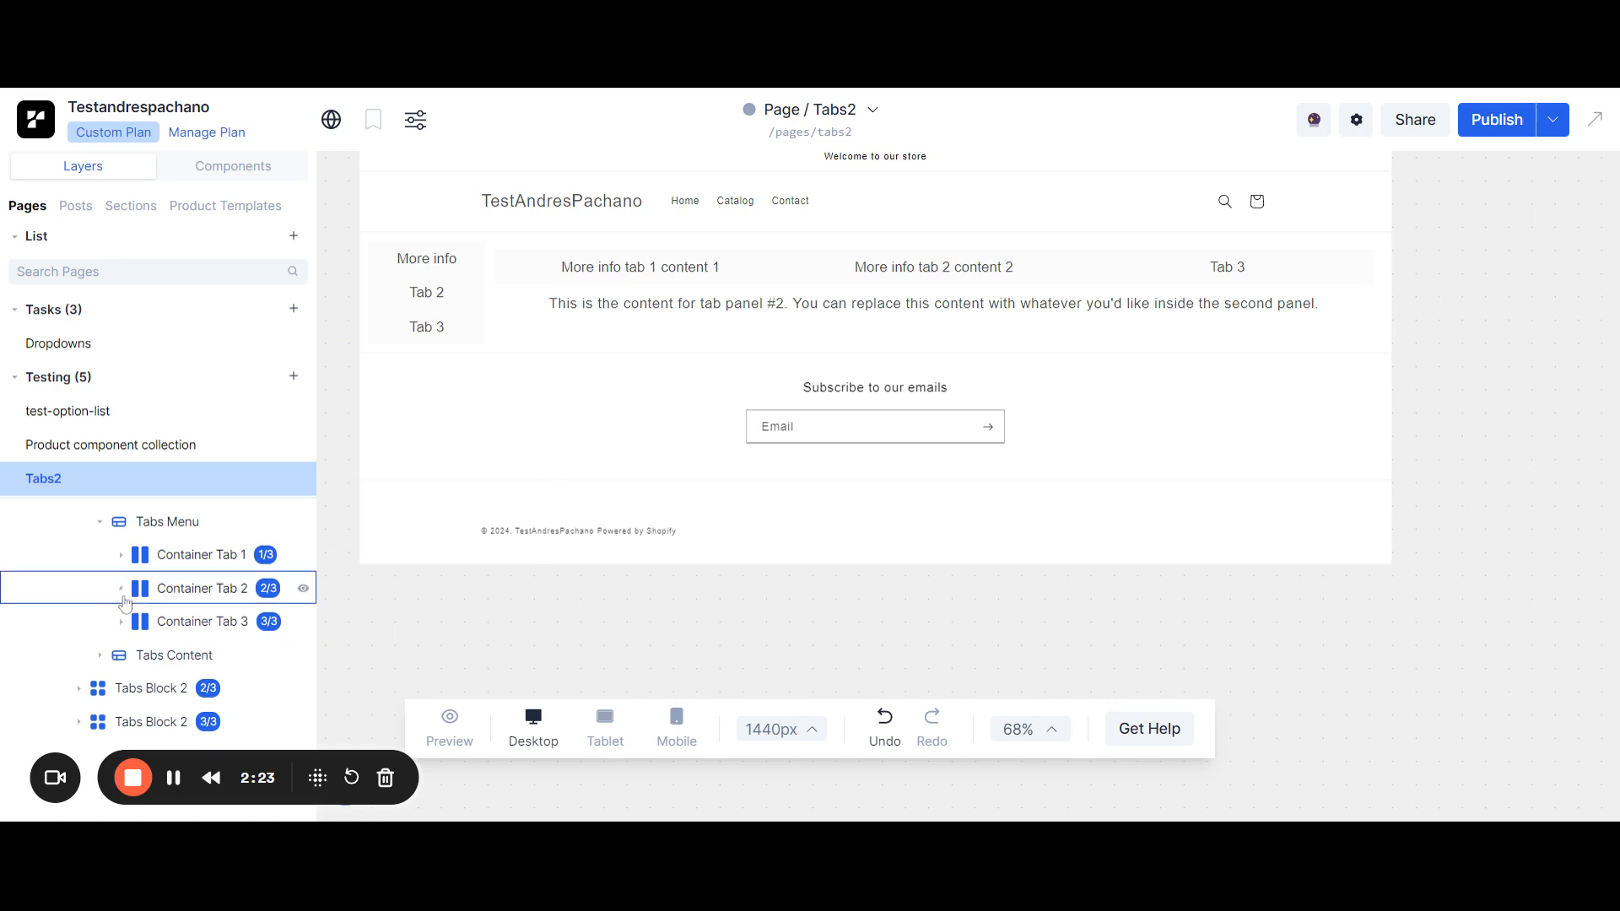
# Preview the page, check the second and third outer tabs and the third one's nested tabs, and return to editing.
pyautogui.click(445, 720)
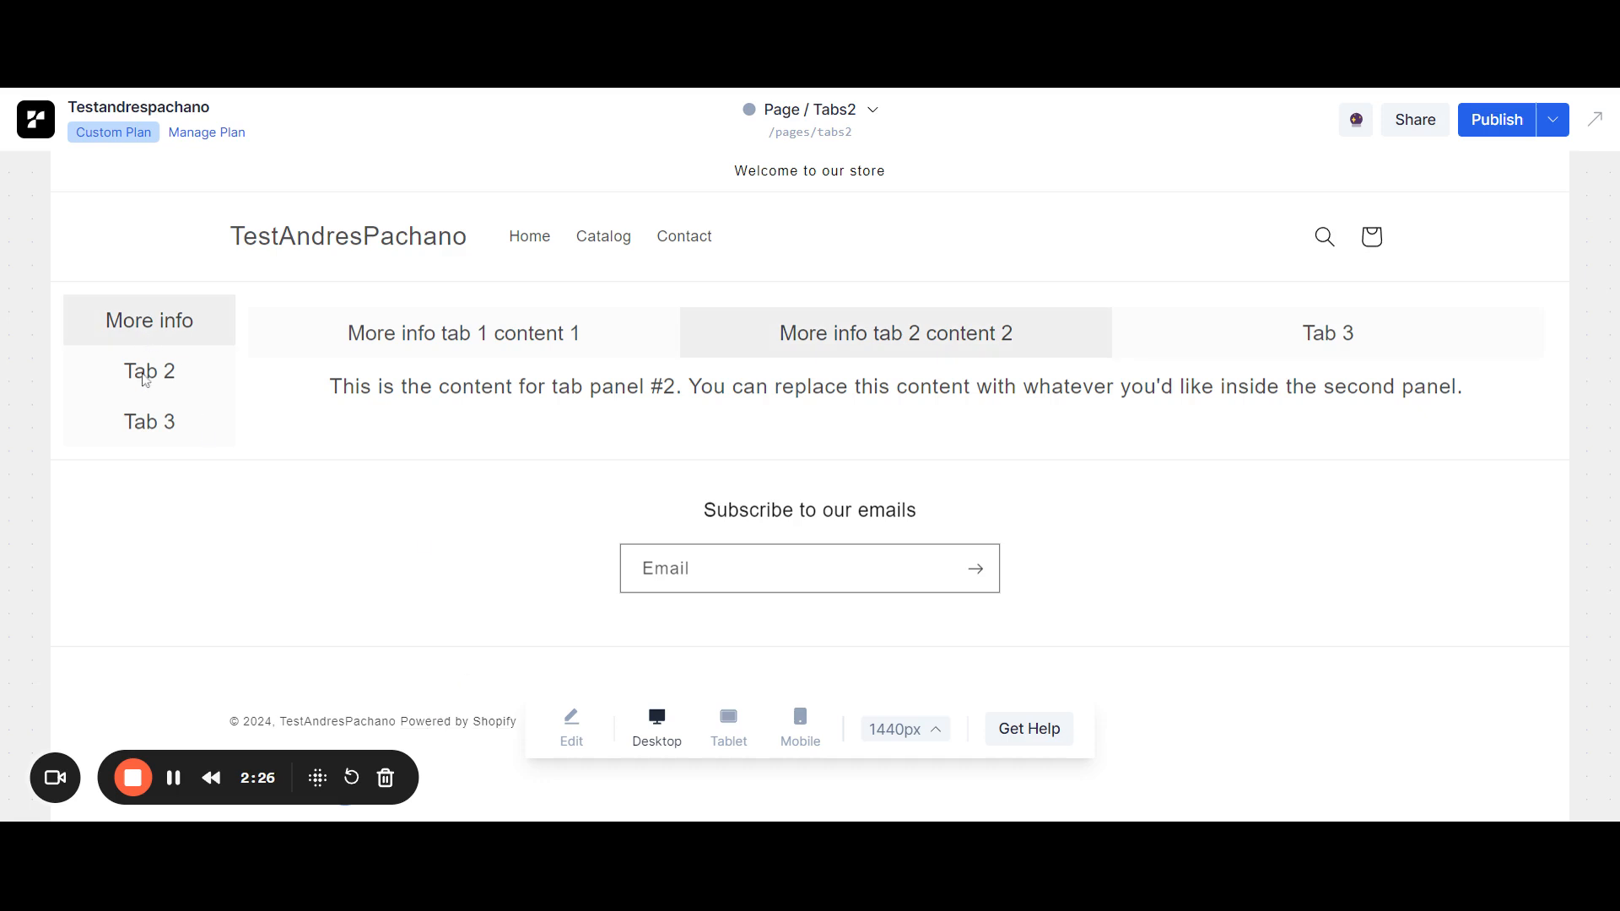
pyautogui.click(145, 377)
pyautogui.click(180, 433)
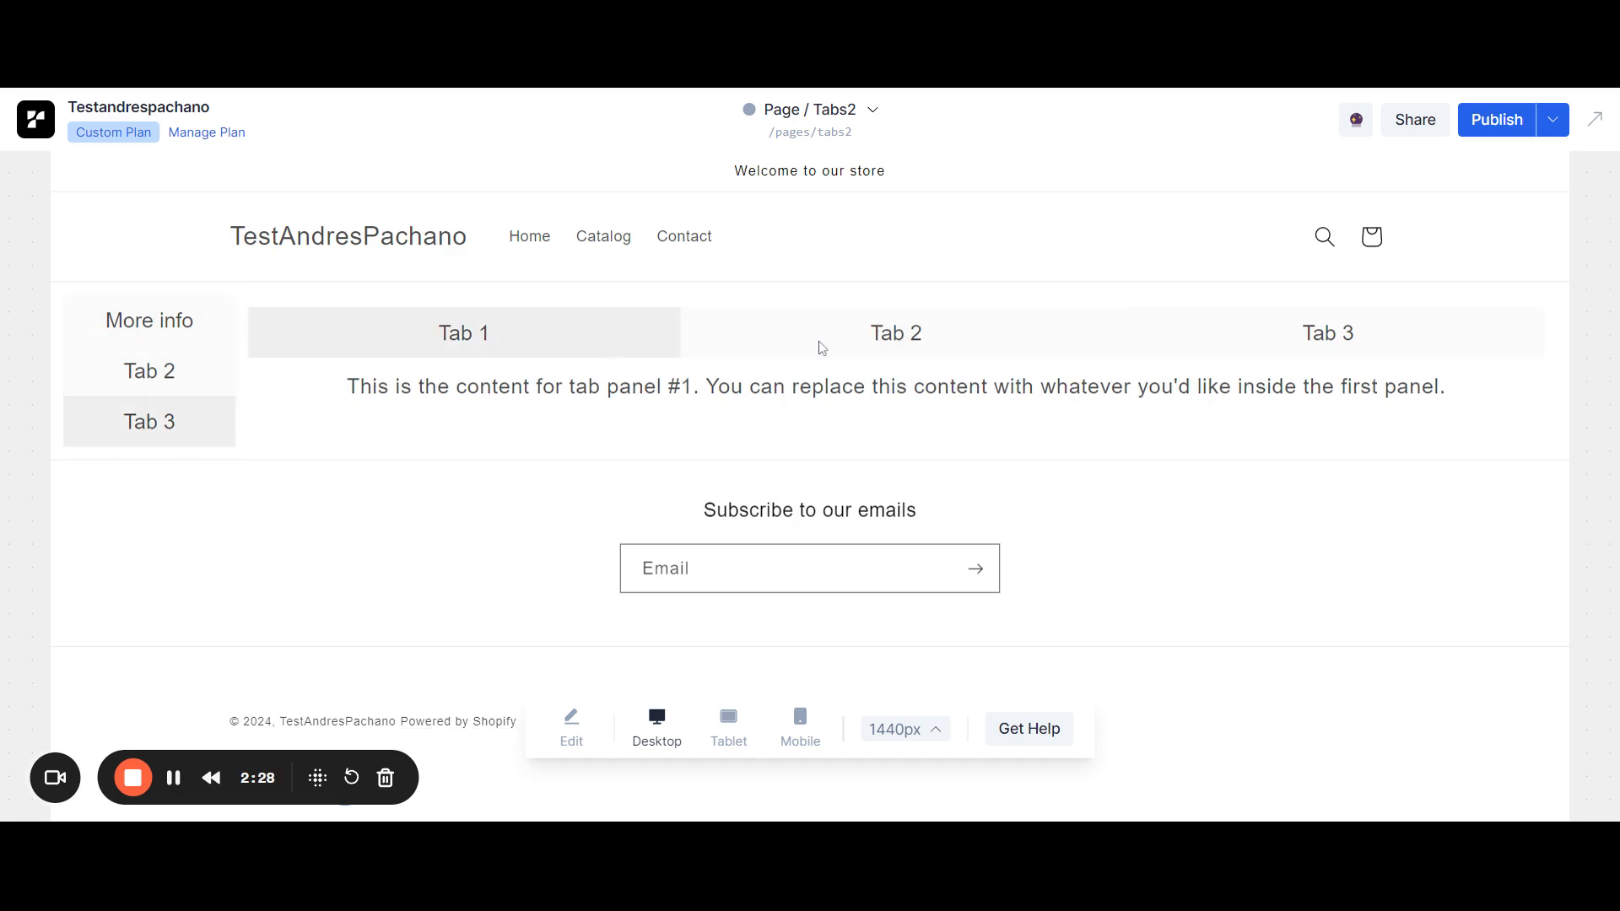
pyautogui.click(907, 329)
pyautogui.click(1266, 332)
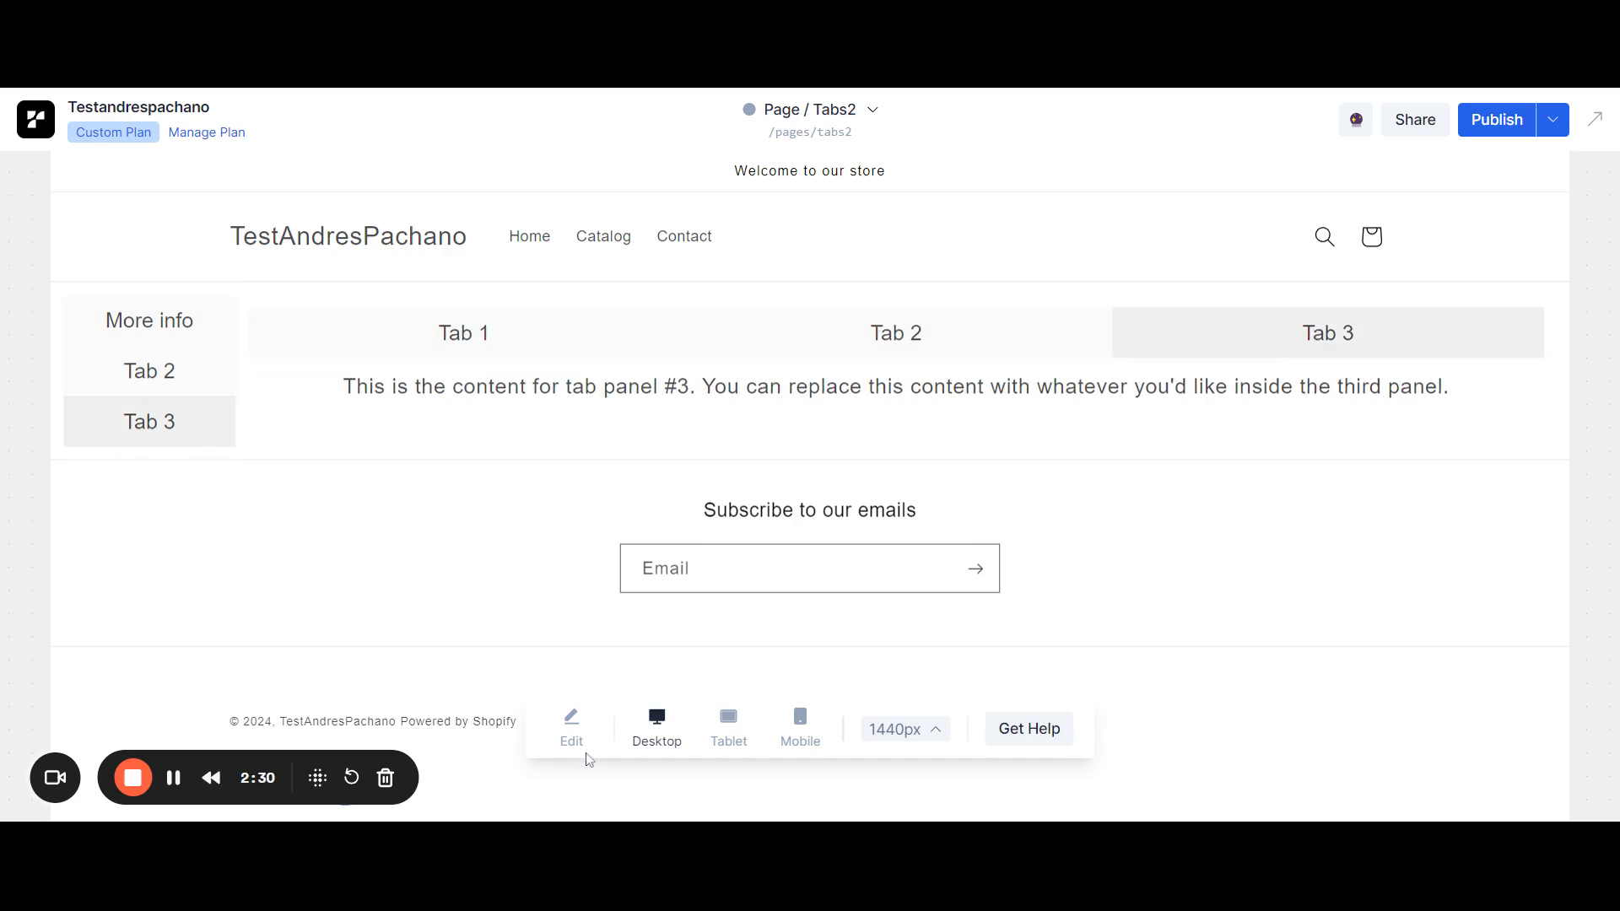
pyautogui.click(571, 728)
# Set the background color of the Tabs Menu in the second nested Tabs Block 2 to red DE0C0C.
pyautogui.scroll(-3, 127, 679)
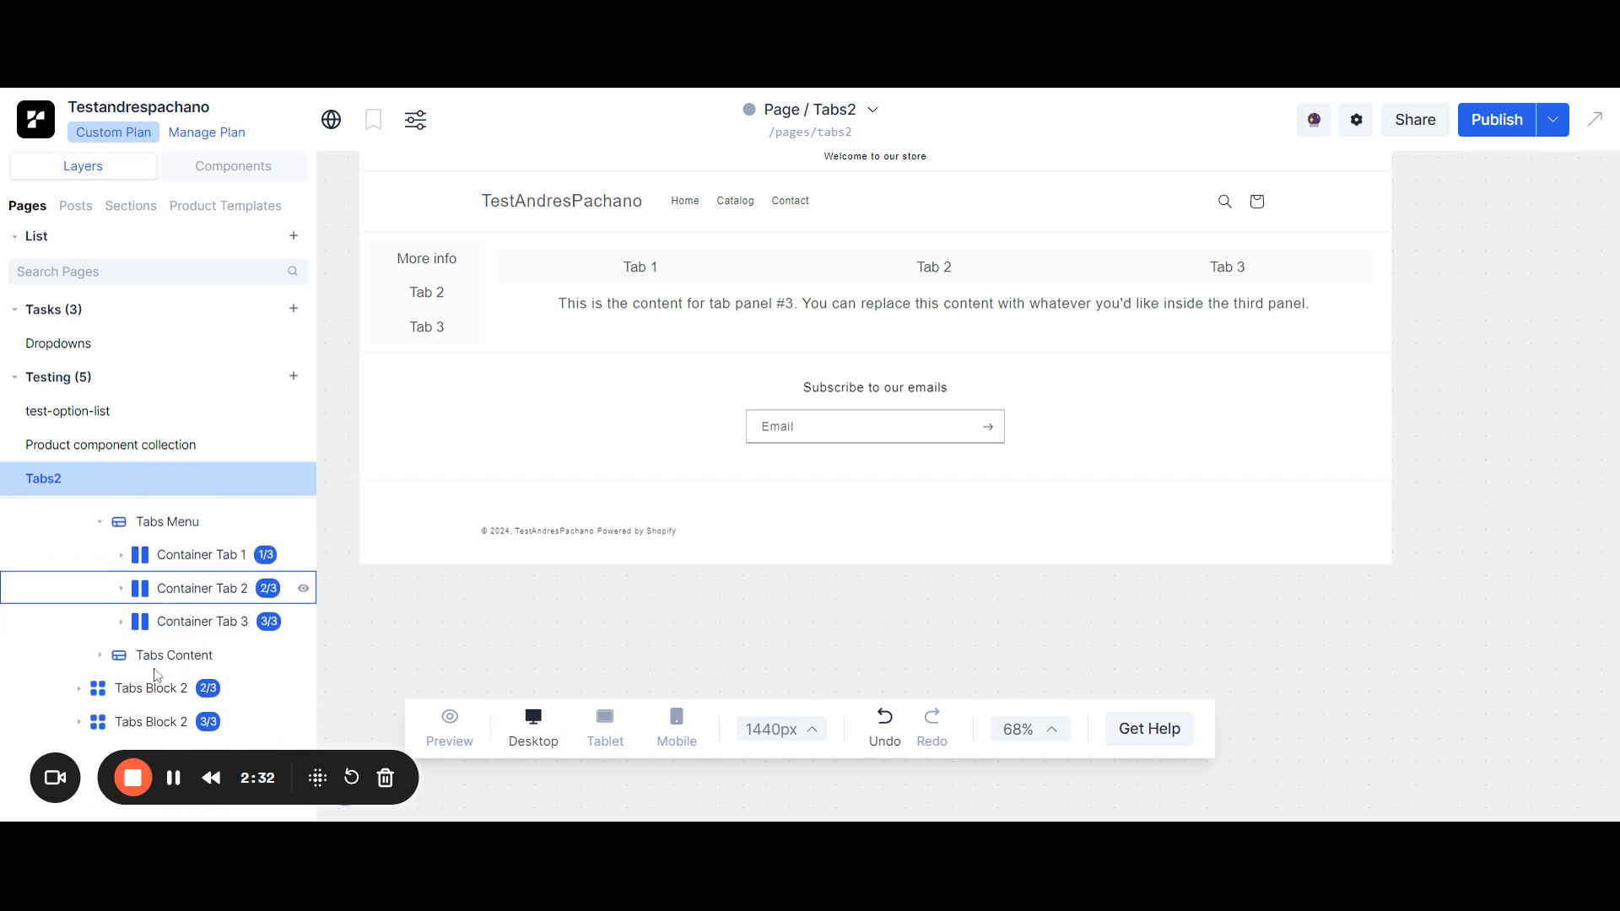
pyautogui.click(154, 690)
pyautogui.click(79, 689)
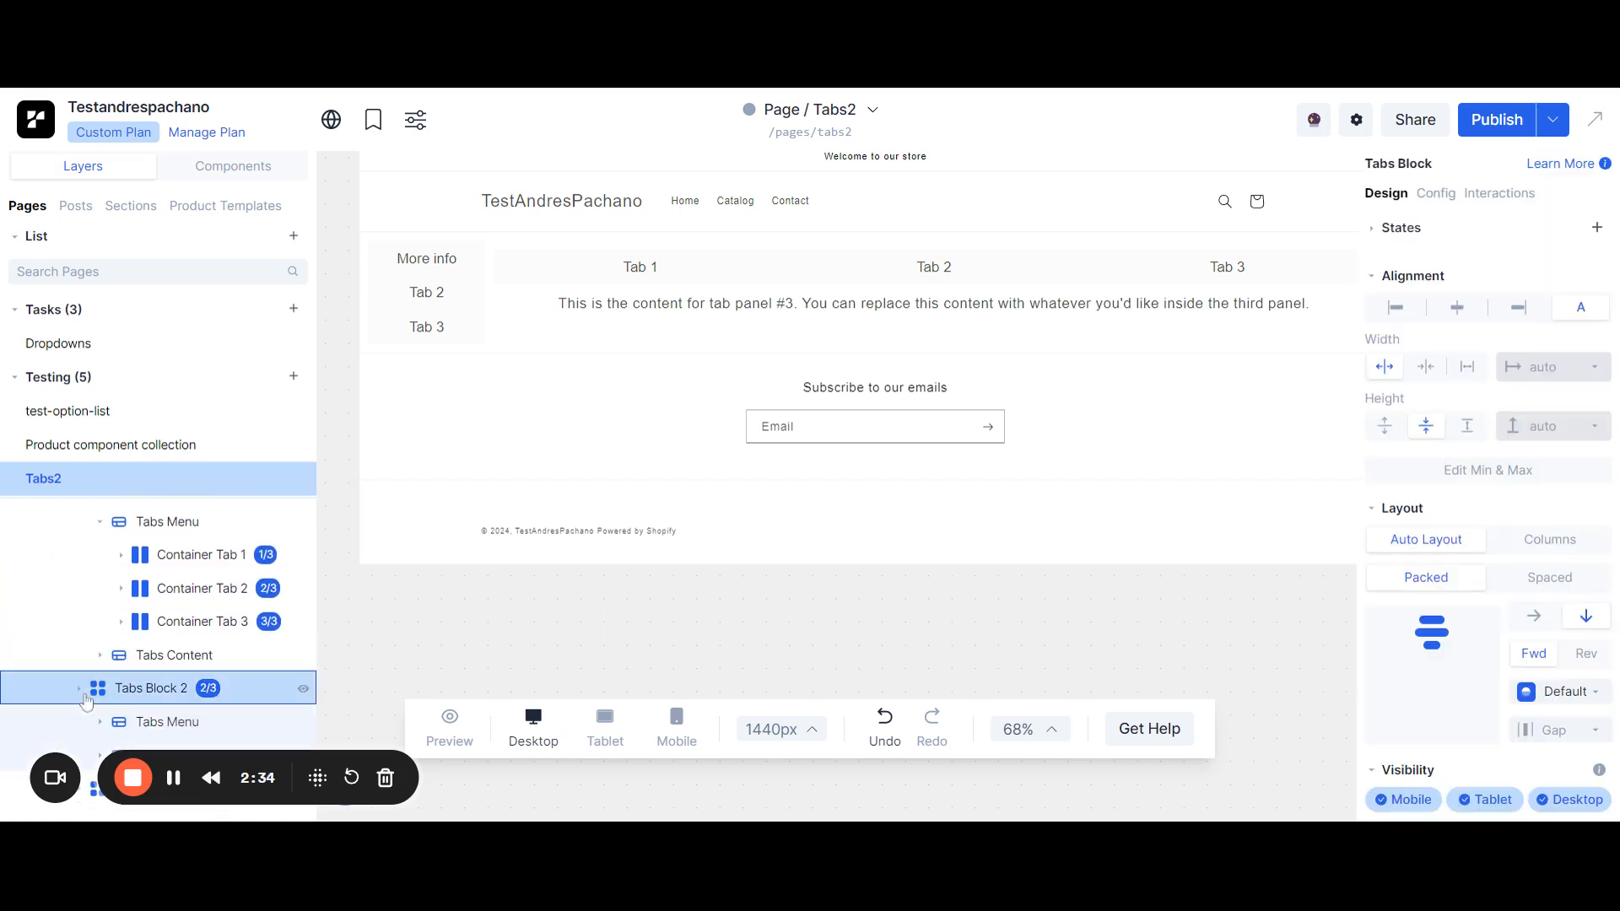
pyautogui.click(144, 721)
pyautogui.scroll(-2, 156, 700)
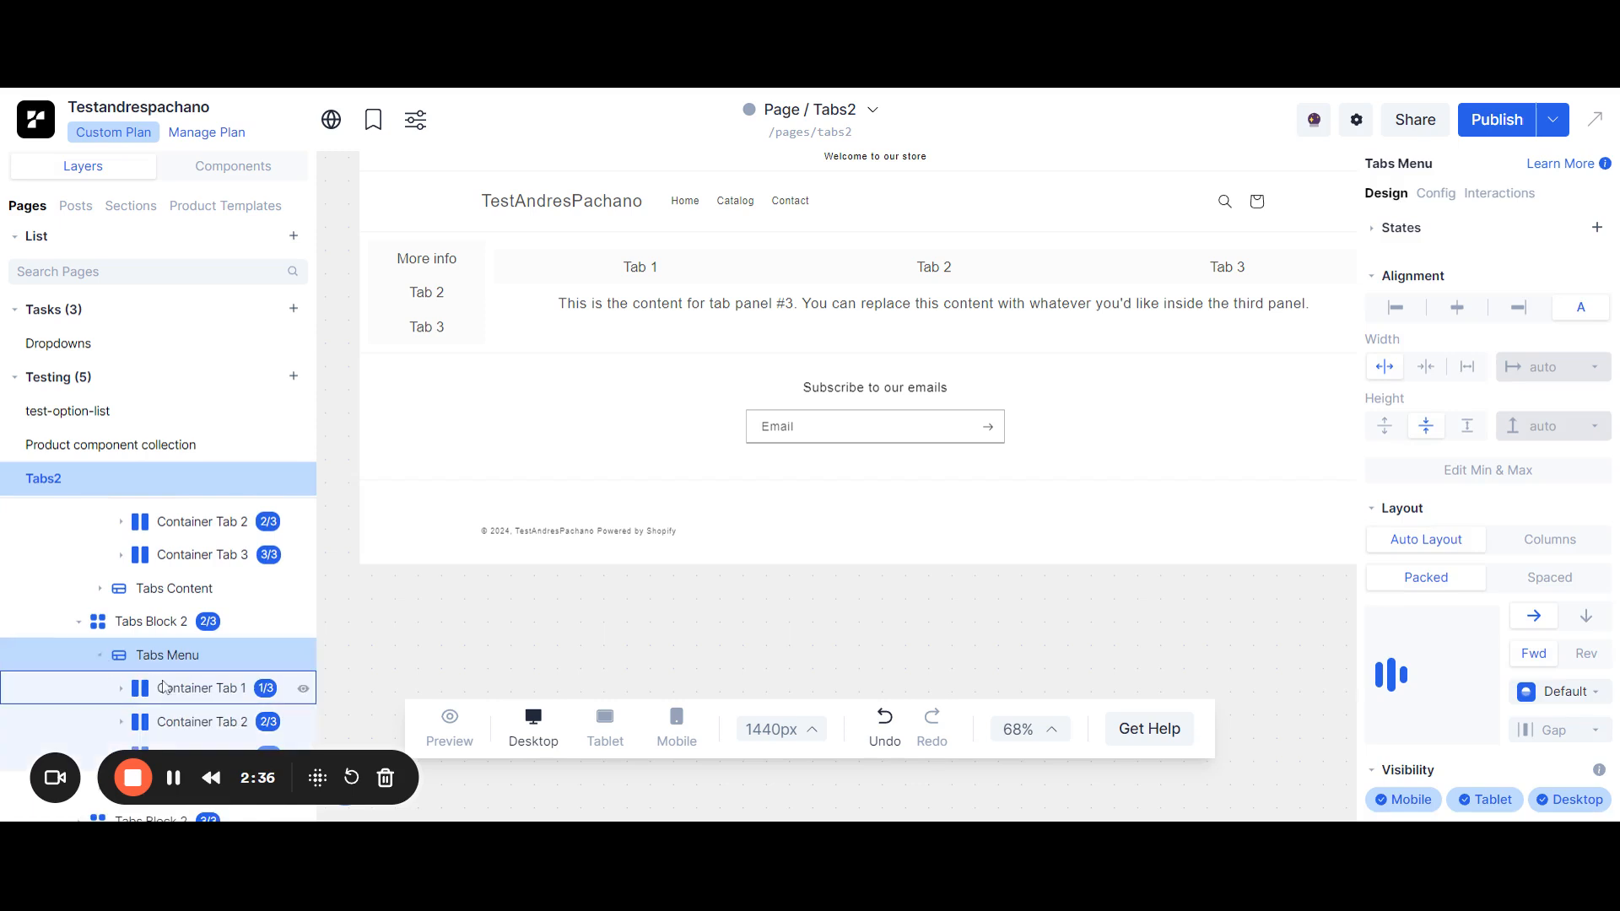
pyautogui.click(164, 688)
pyautogui.click(159, 658)
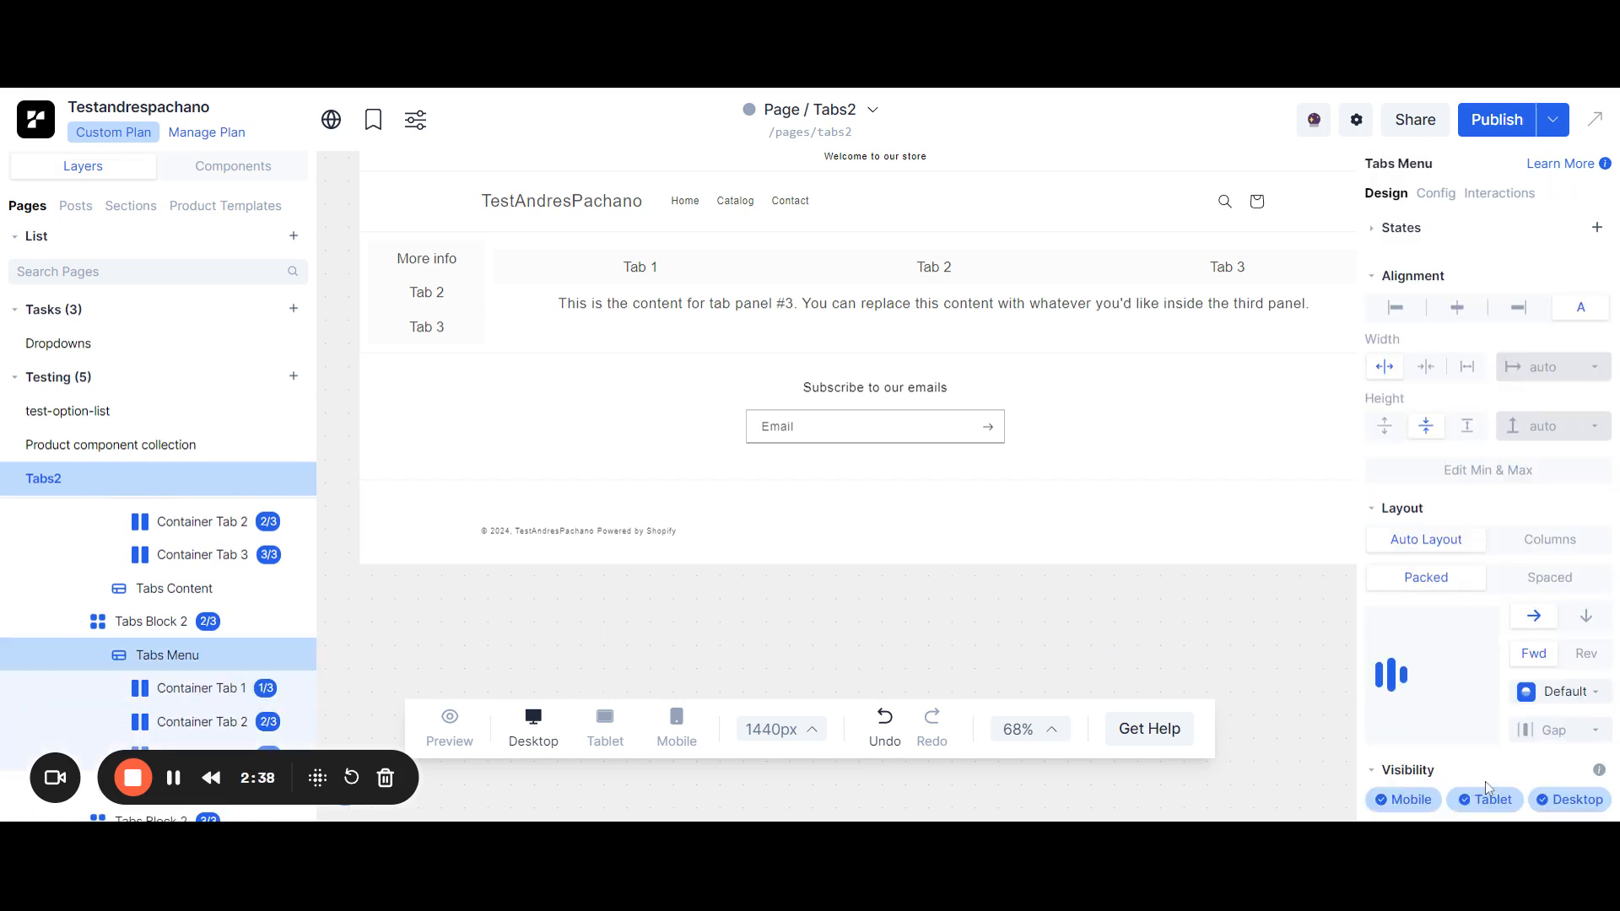
pyautogui.scroll(-5, 1488, 787)
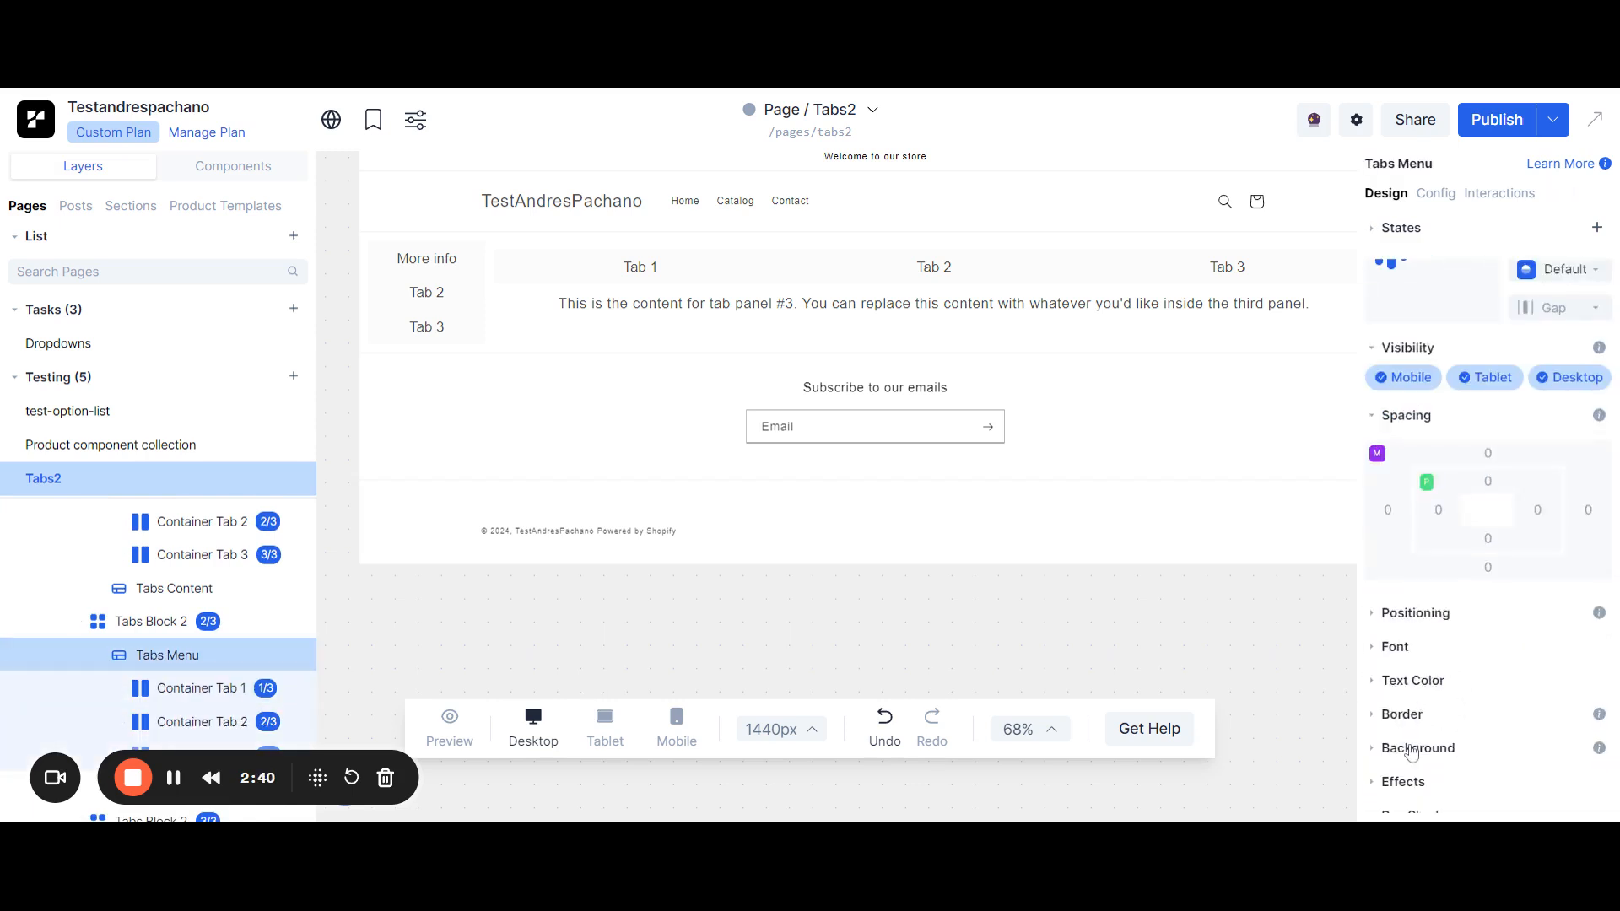
pyautogui.click(1412, 749)
pyautogui.click(1398, 691)
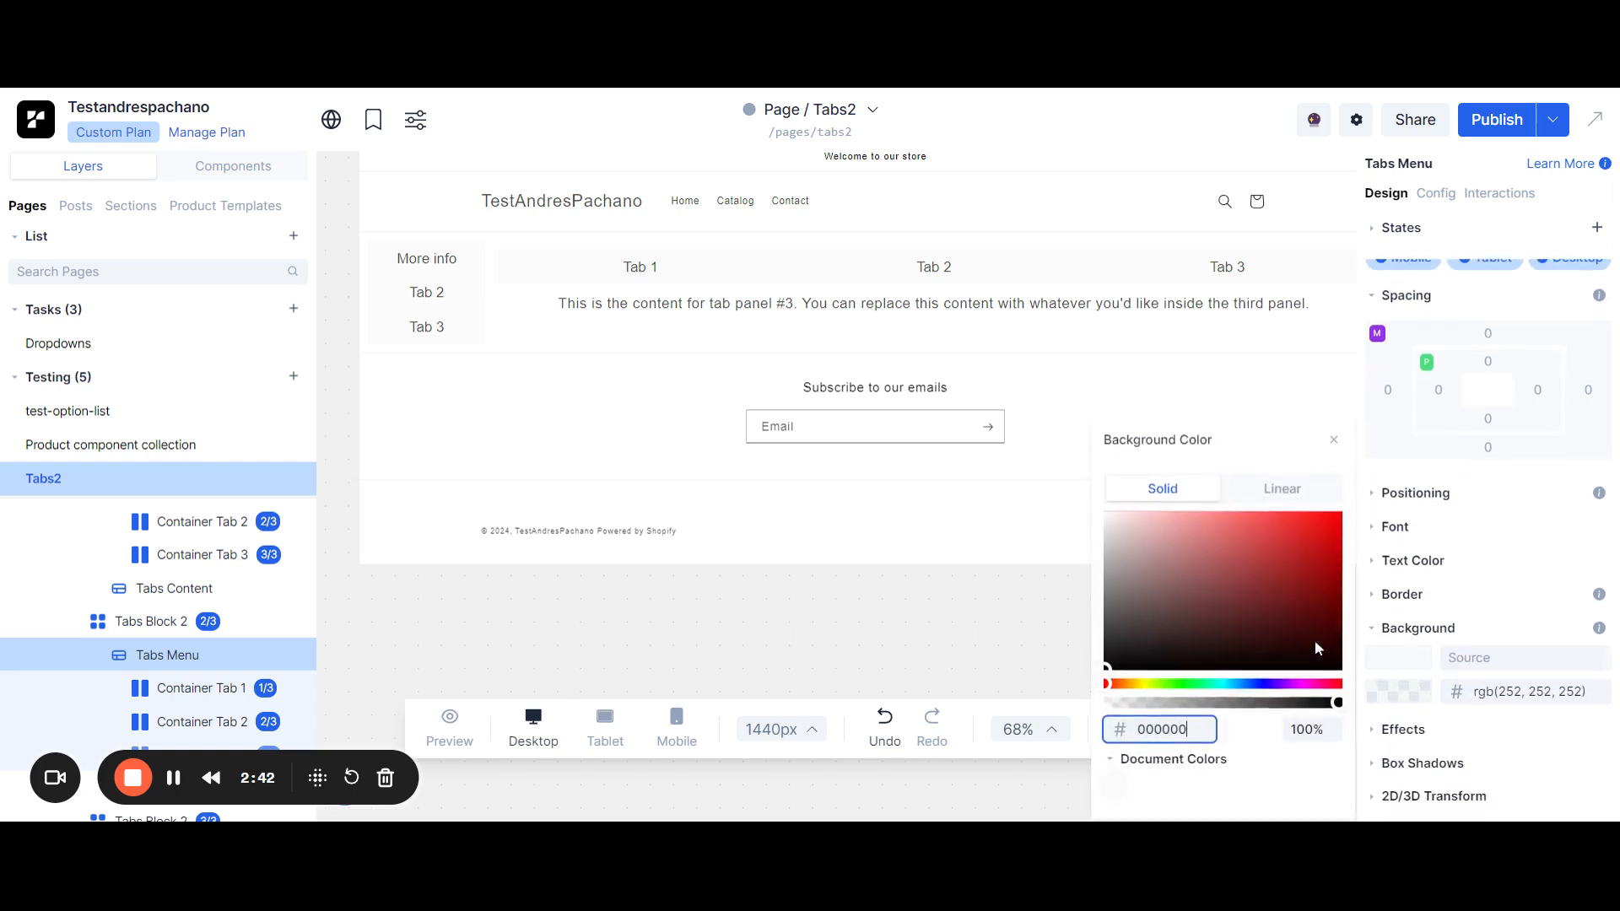
pyautogui.click(1329, 531)
pyautogui.click(1009, 692)
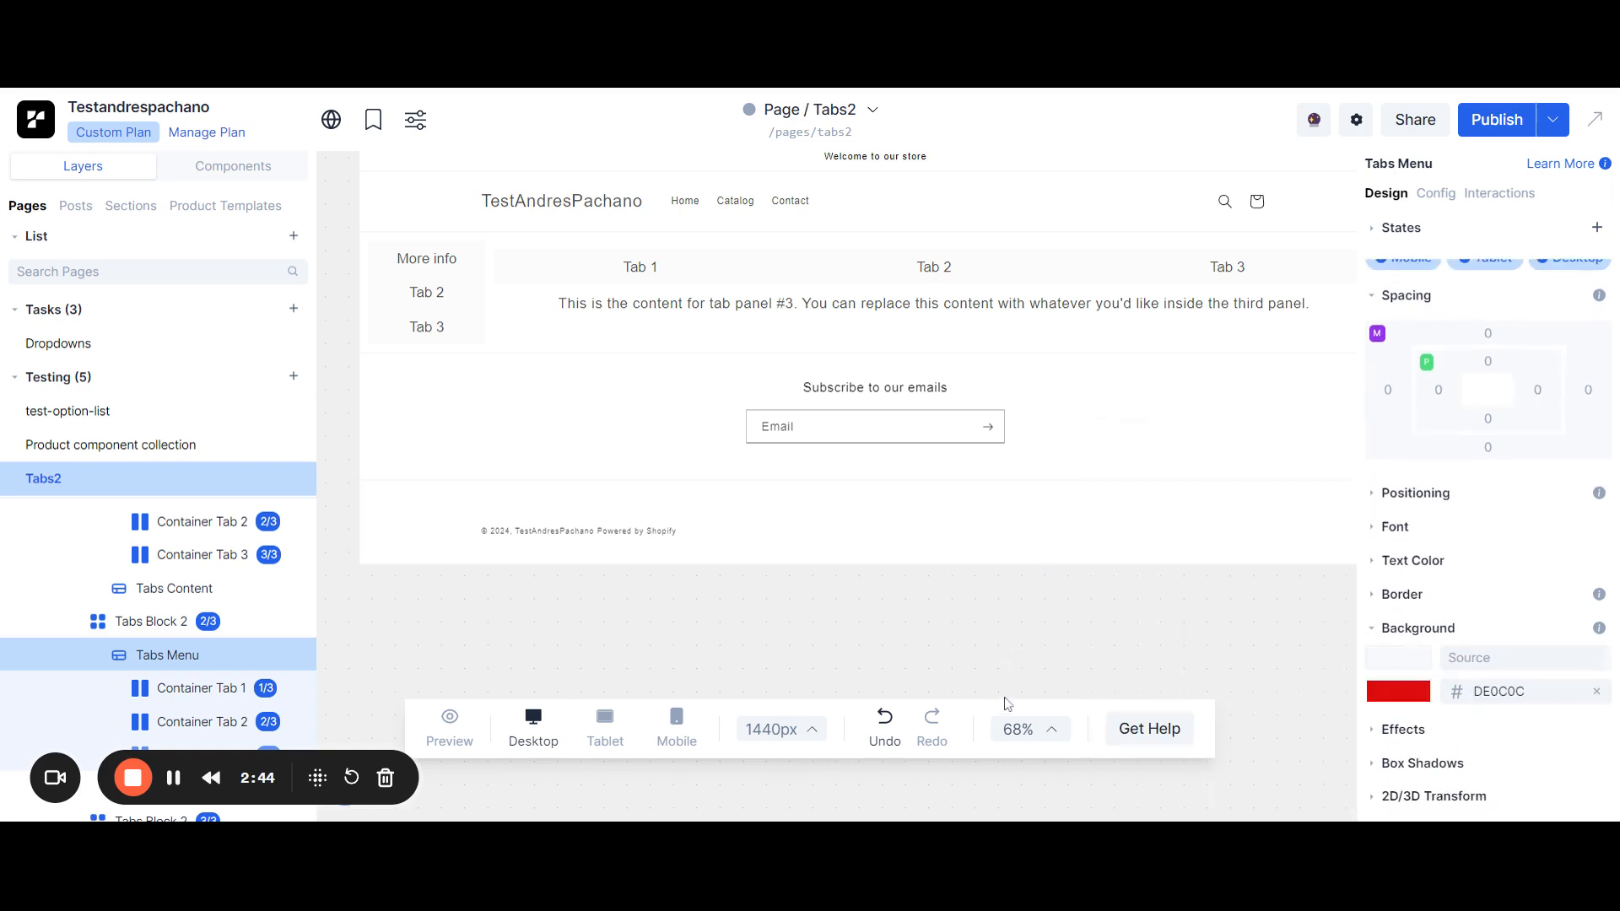
# Preview the page, check the menu background across all outer tabs and their nested tabs, and return to editing.
pyautogui.click(450, 724)
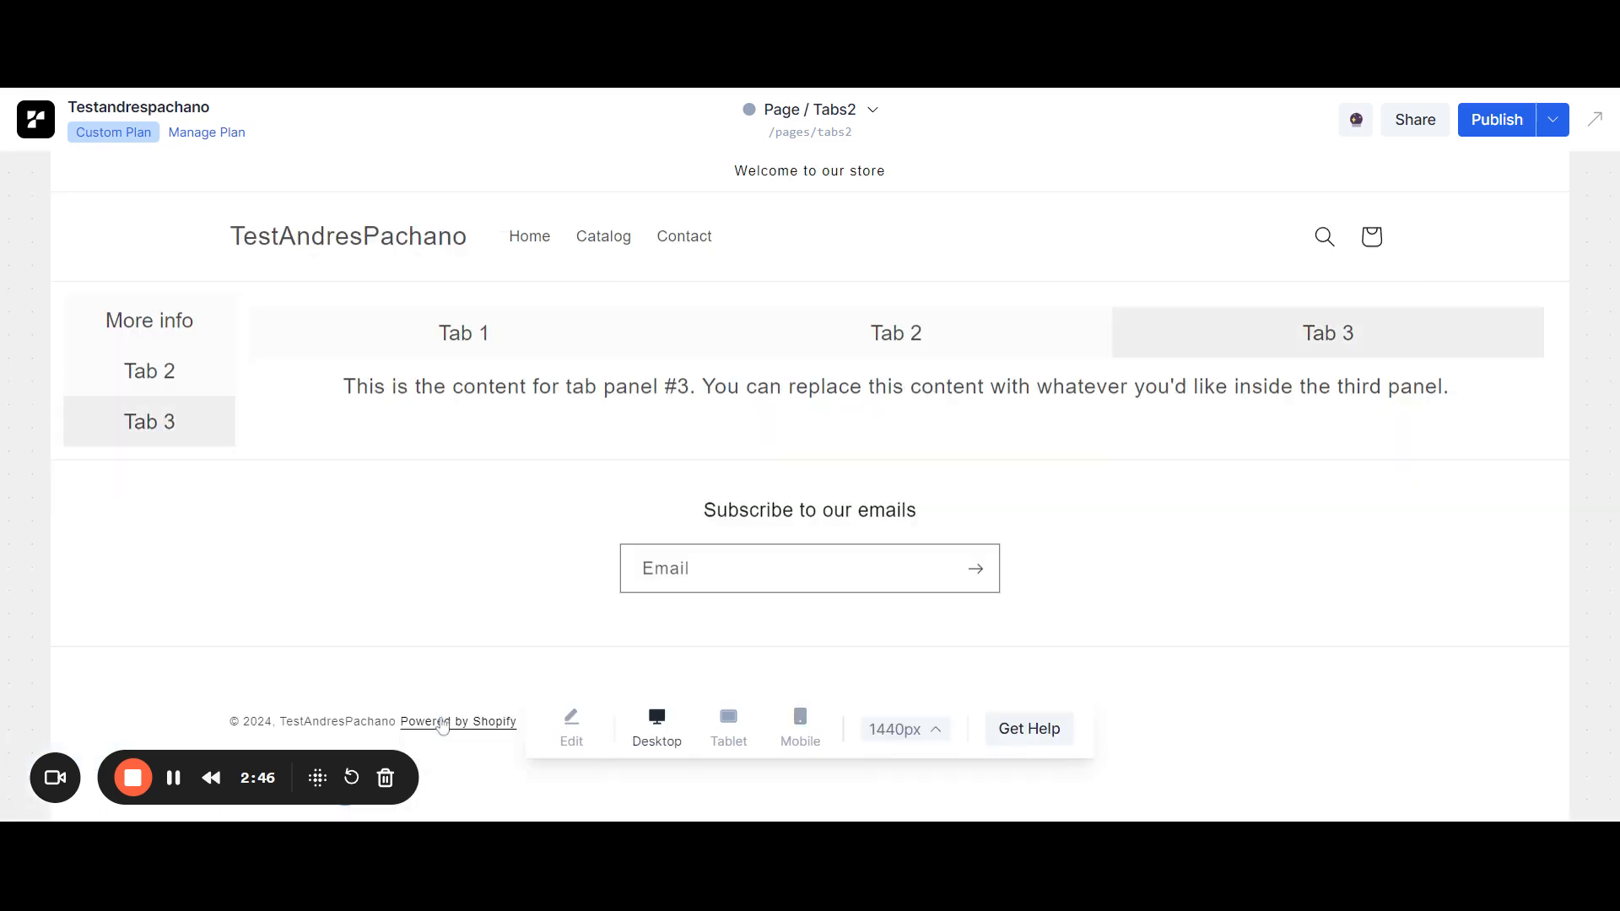
pyautogui.click(192, 370)
pyautogui.click(208, 309)
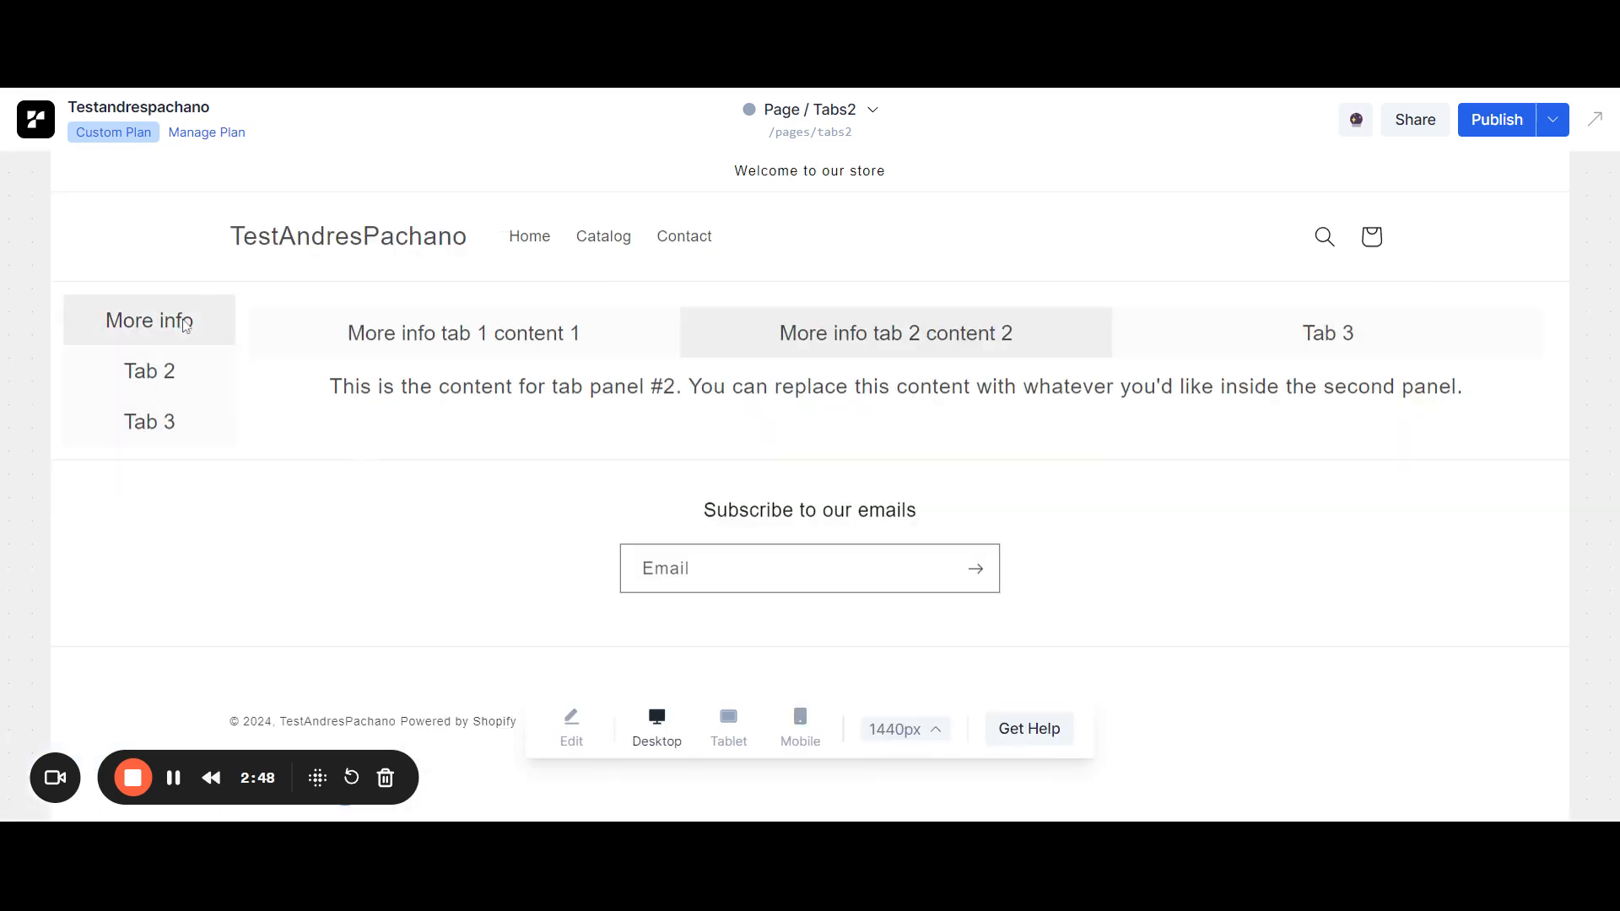
pyautogui.click(170, 365)
pyautogui.click(472, 344)
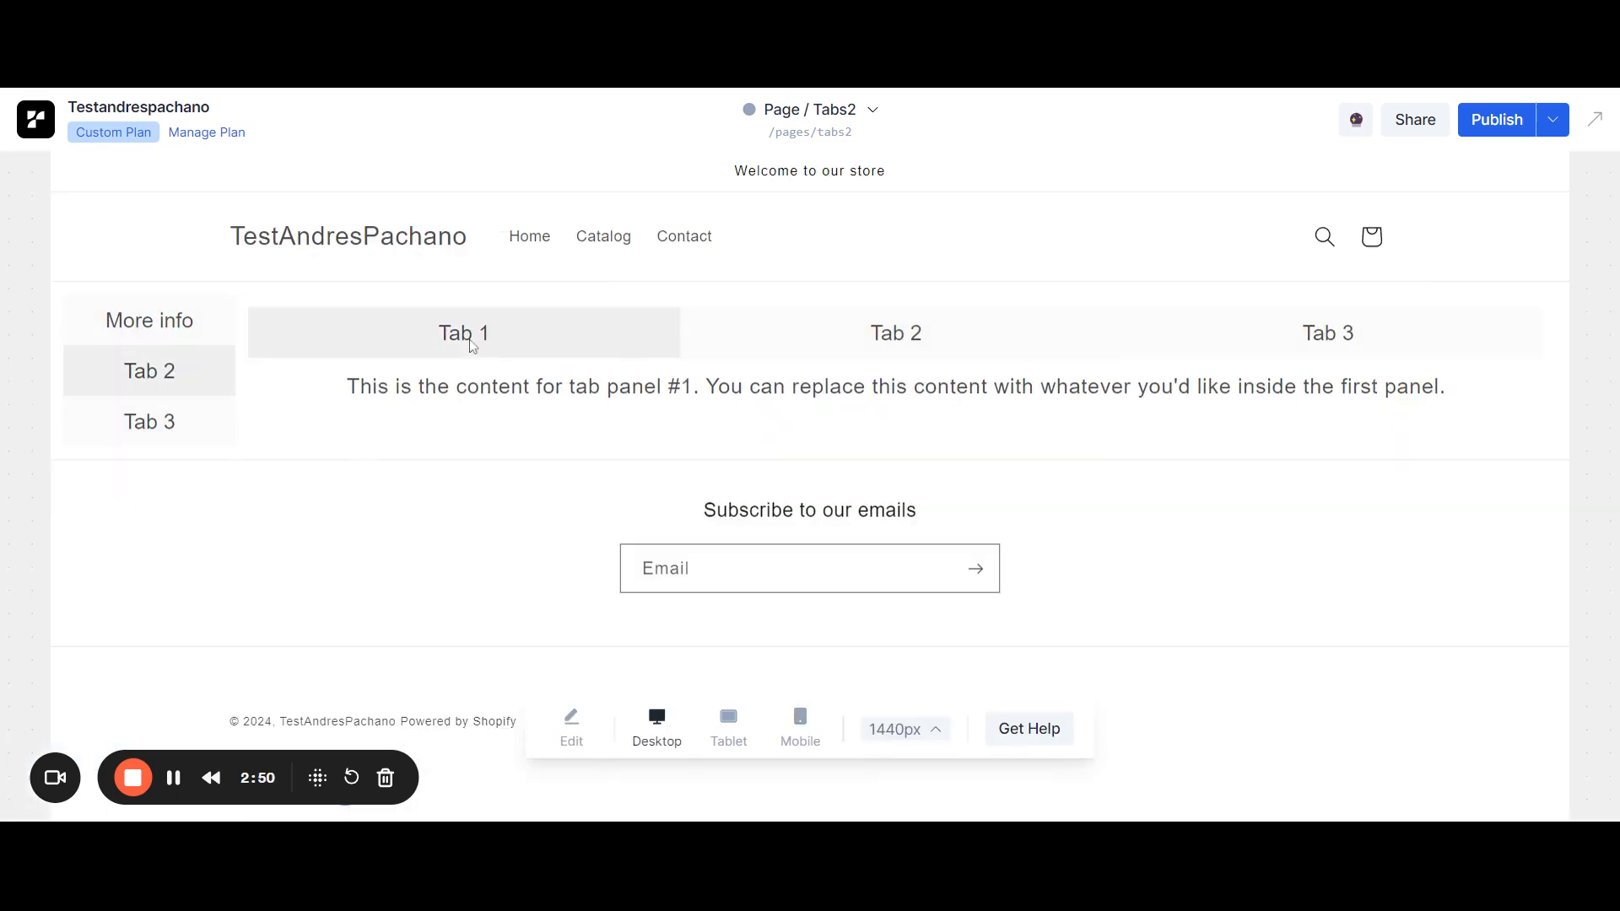
pyautogui.click(1306, 353)
pyautogui.click(165, 432)
pyautogui.click(540, 352)
pyautogui.click(956, 336)
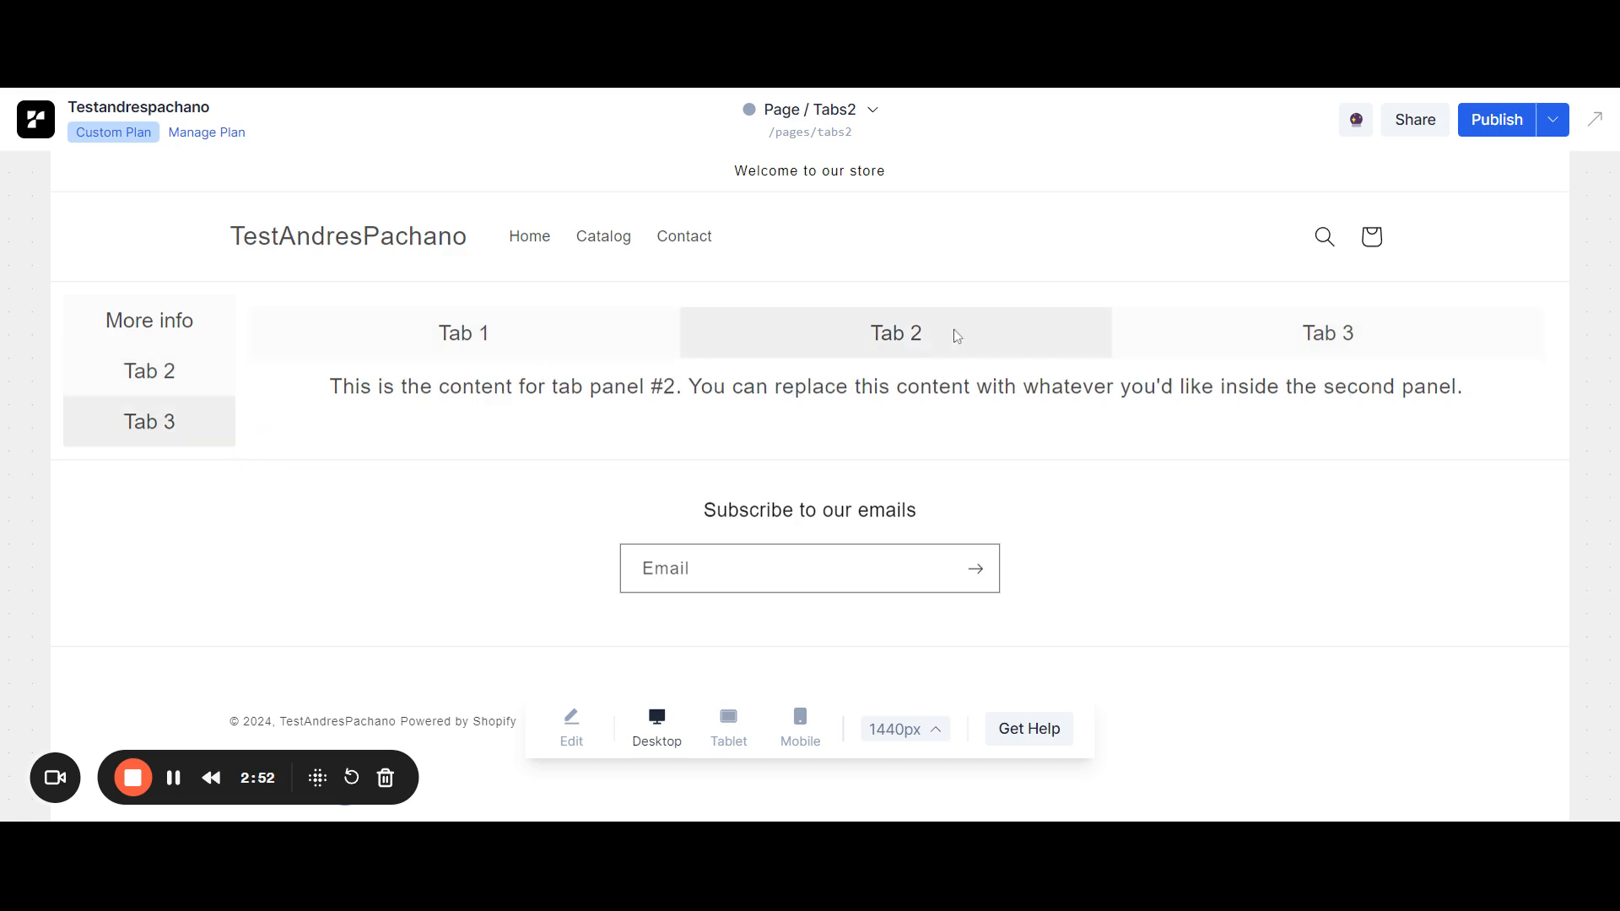
pyautogui.click(1340, 324)
pyautogui.click(586, 719)
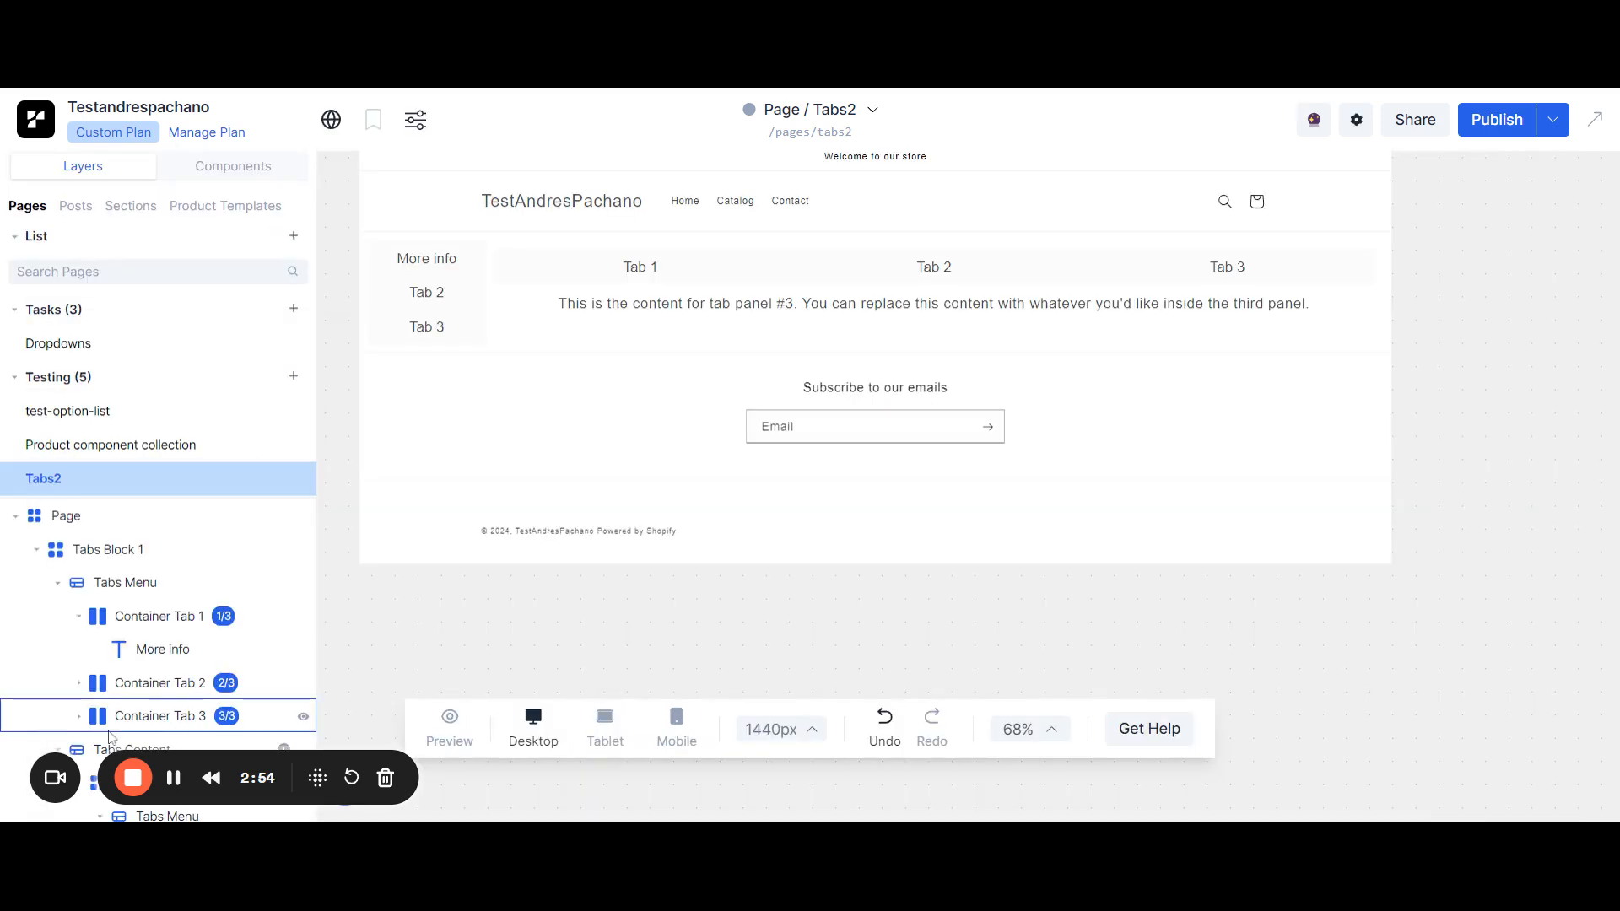
# Collapse the nested blocks in the layer tree and set the second Tabs Block 2's background to a solid dark red.
pyautogui.scroll(-3, 118, 666)
pyautogui.scroll(-3, 101, 557)
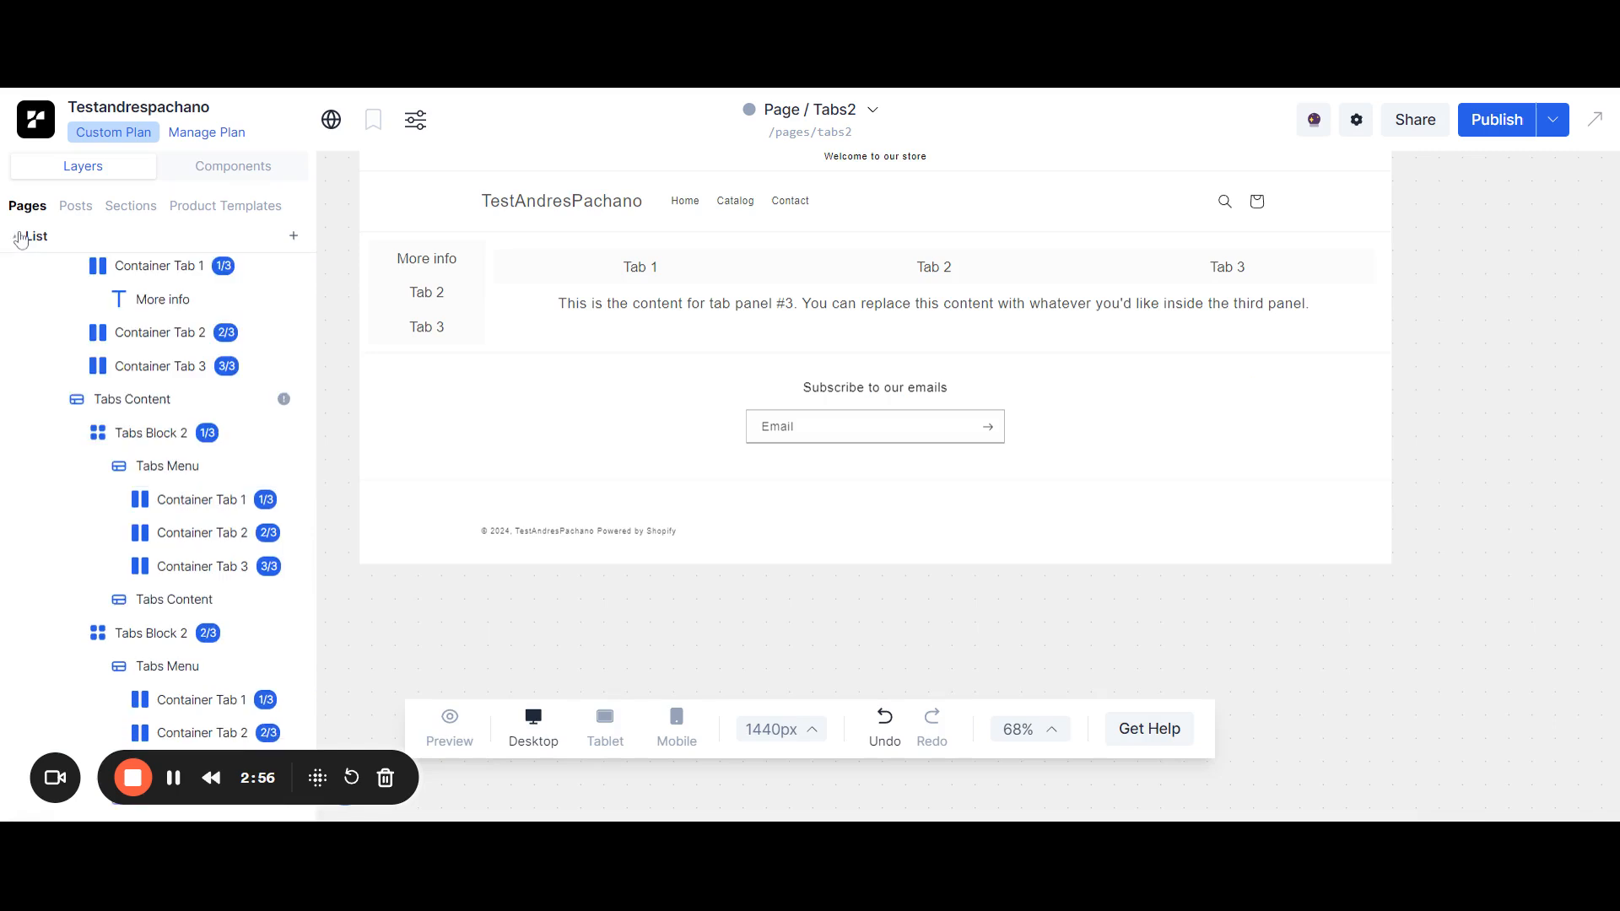
pyautogui.click(80, 435)
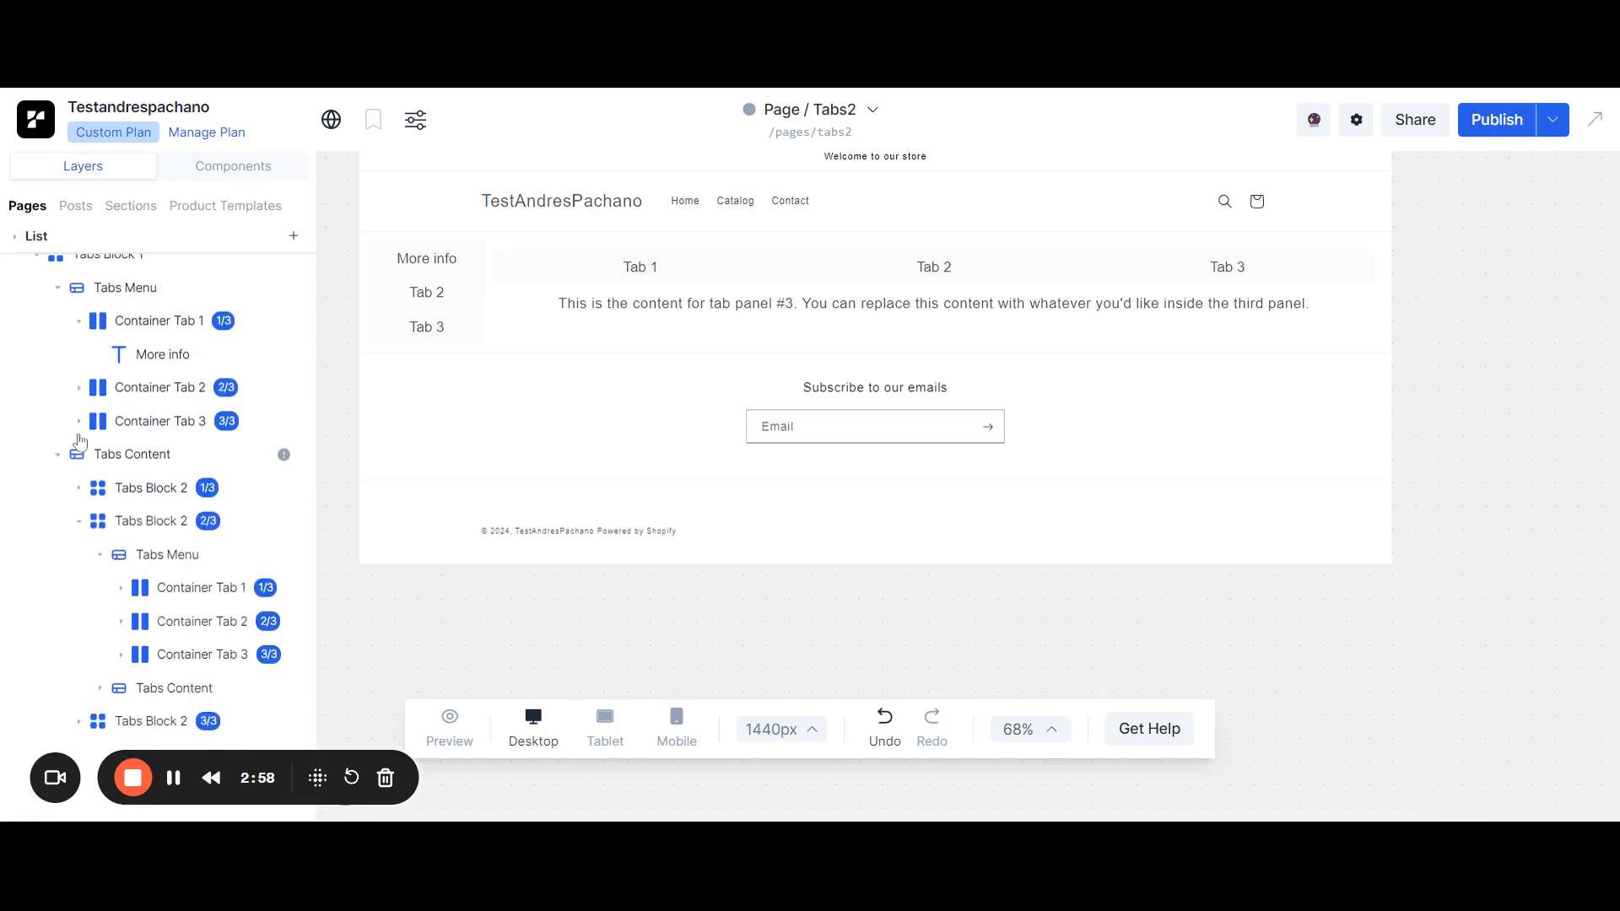
pyautogui.click(79, 530)
pyautogui.click(118, 576)
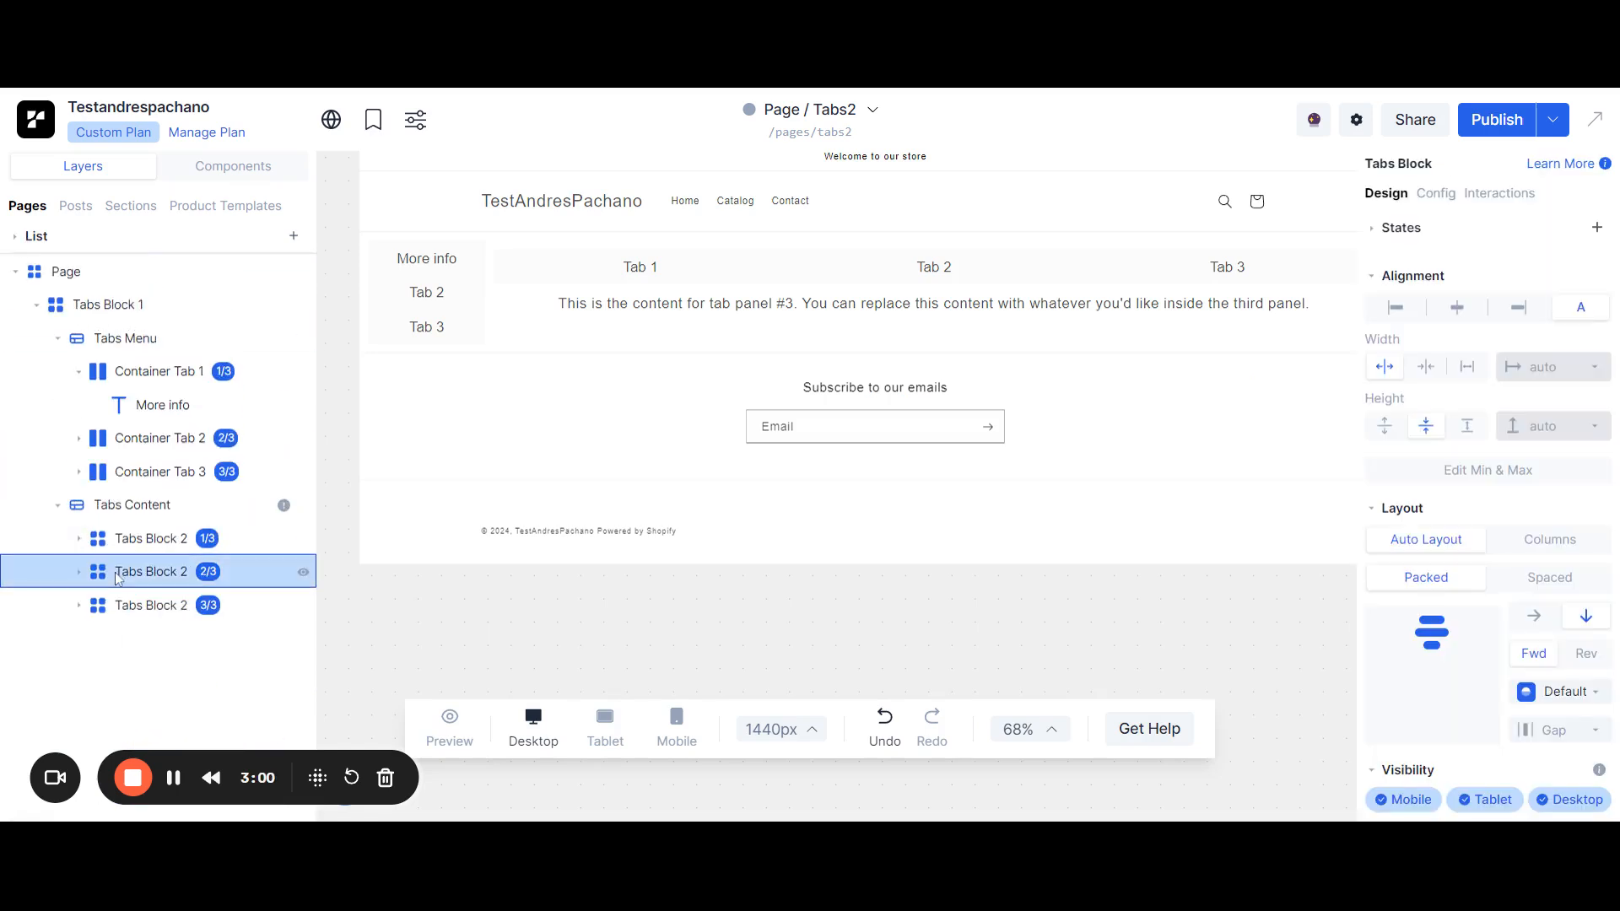
pyautogui.scroll(-5, 1461, 662)
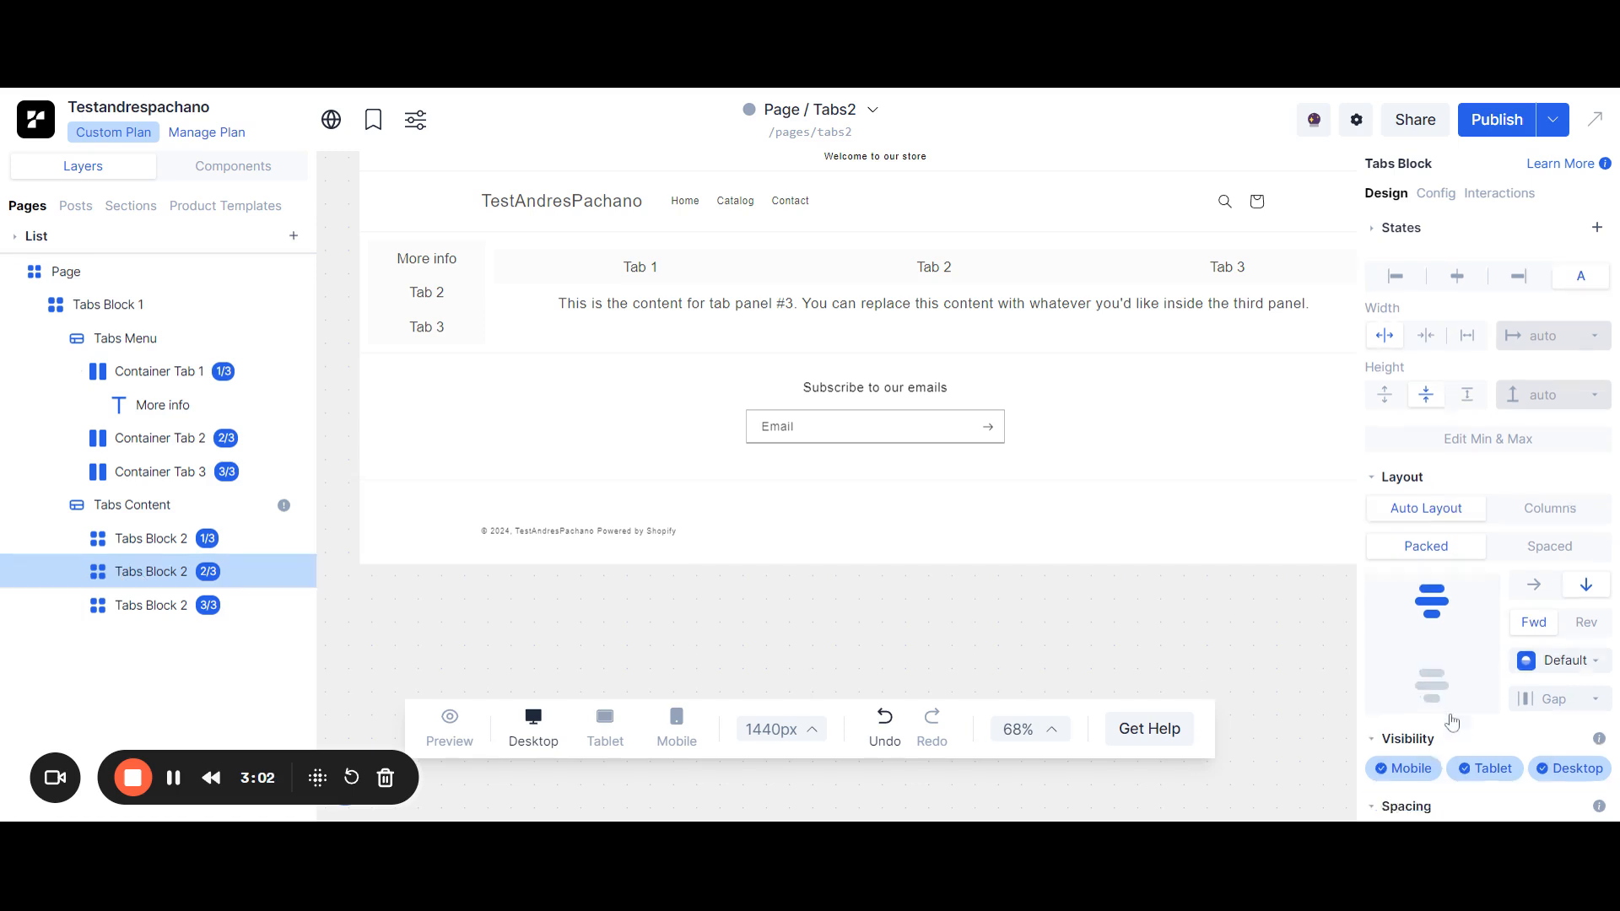
pyautogui.scroll(-1, 1461, 662)
pyautogui.click(1435, 695)
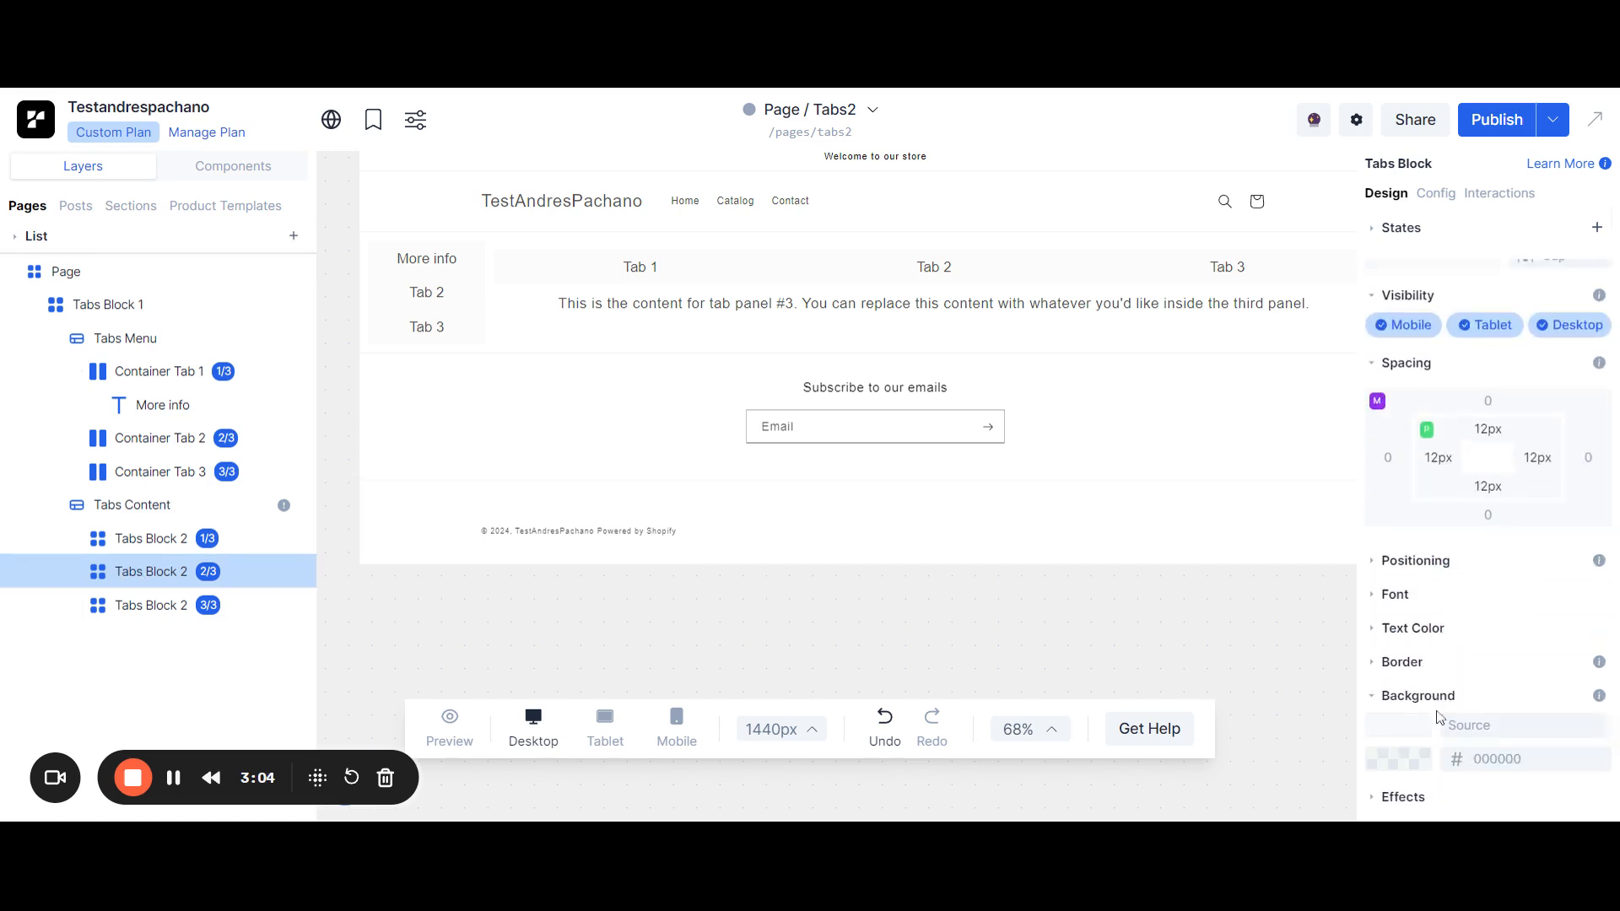
pyautogui.click(1408, 764)
pyautogui.click(1130, 543)
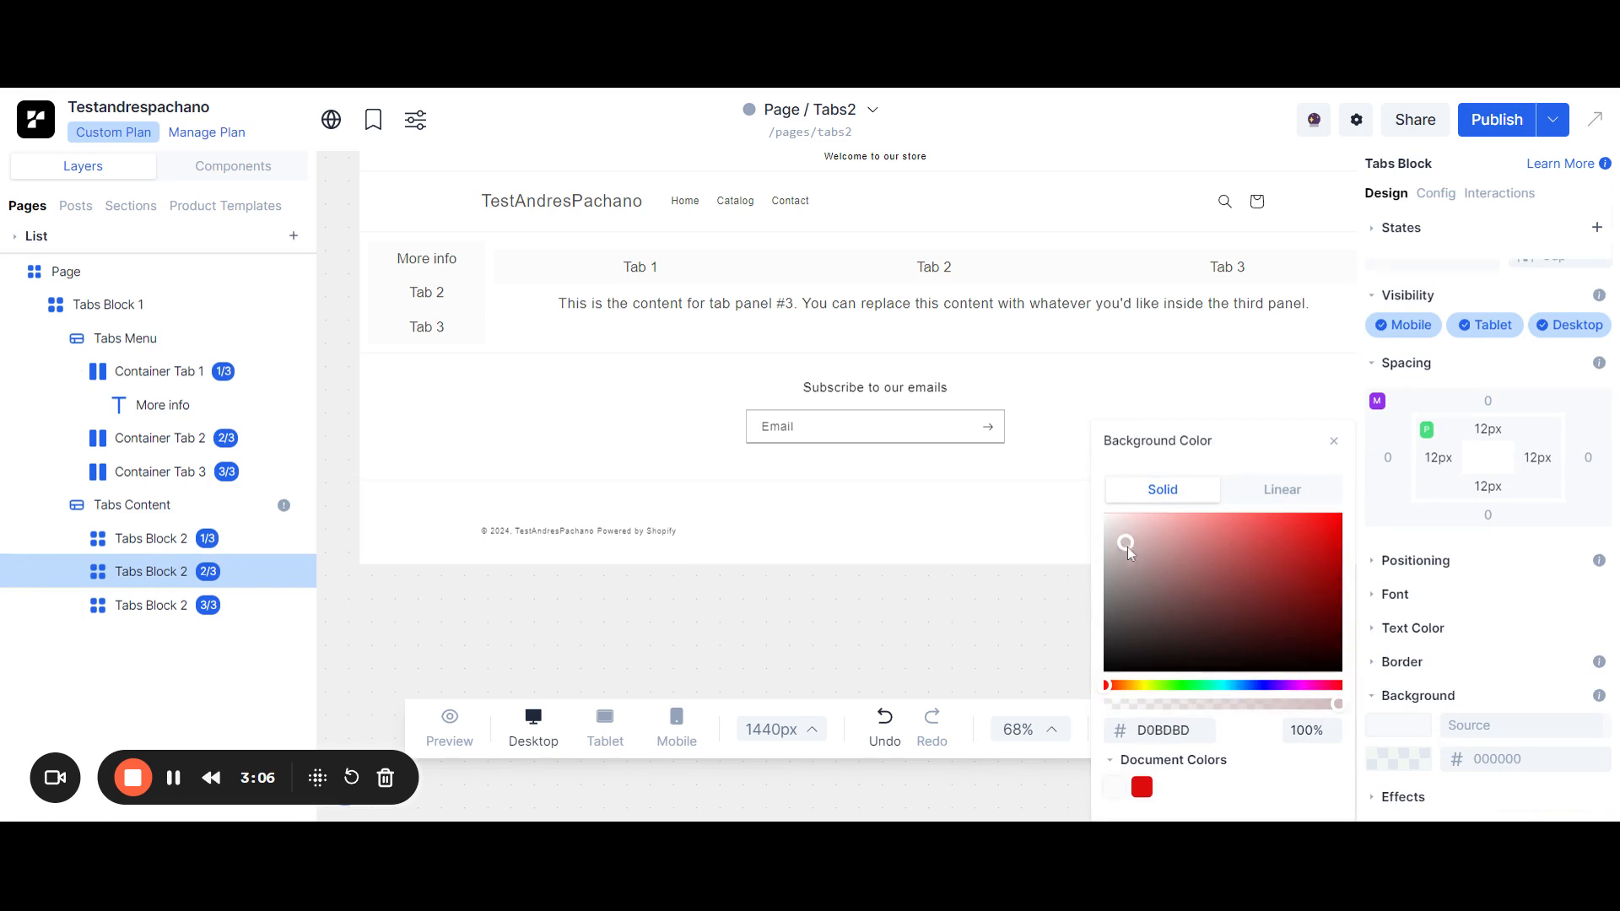
pyautogui.click(1311, 562)
pyautogui.click(1053, 648)
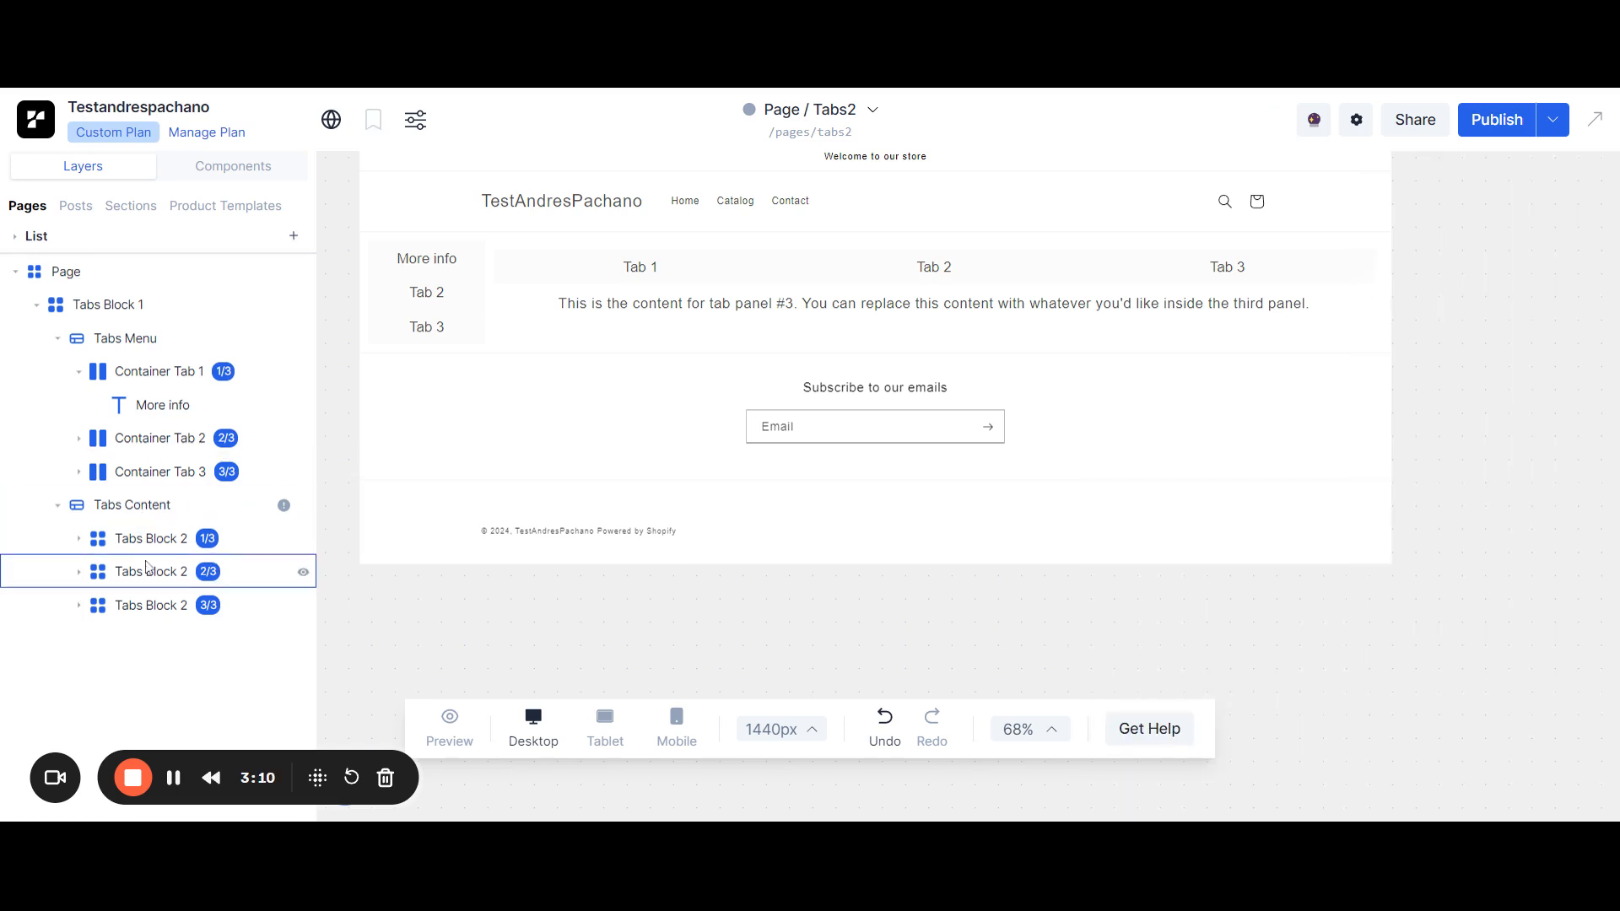
# Select the second outer tab's container to inspect its nested block on the canvas, and select the third Tabs Block 2.
pyautogui.click(152, 567)
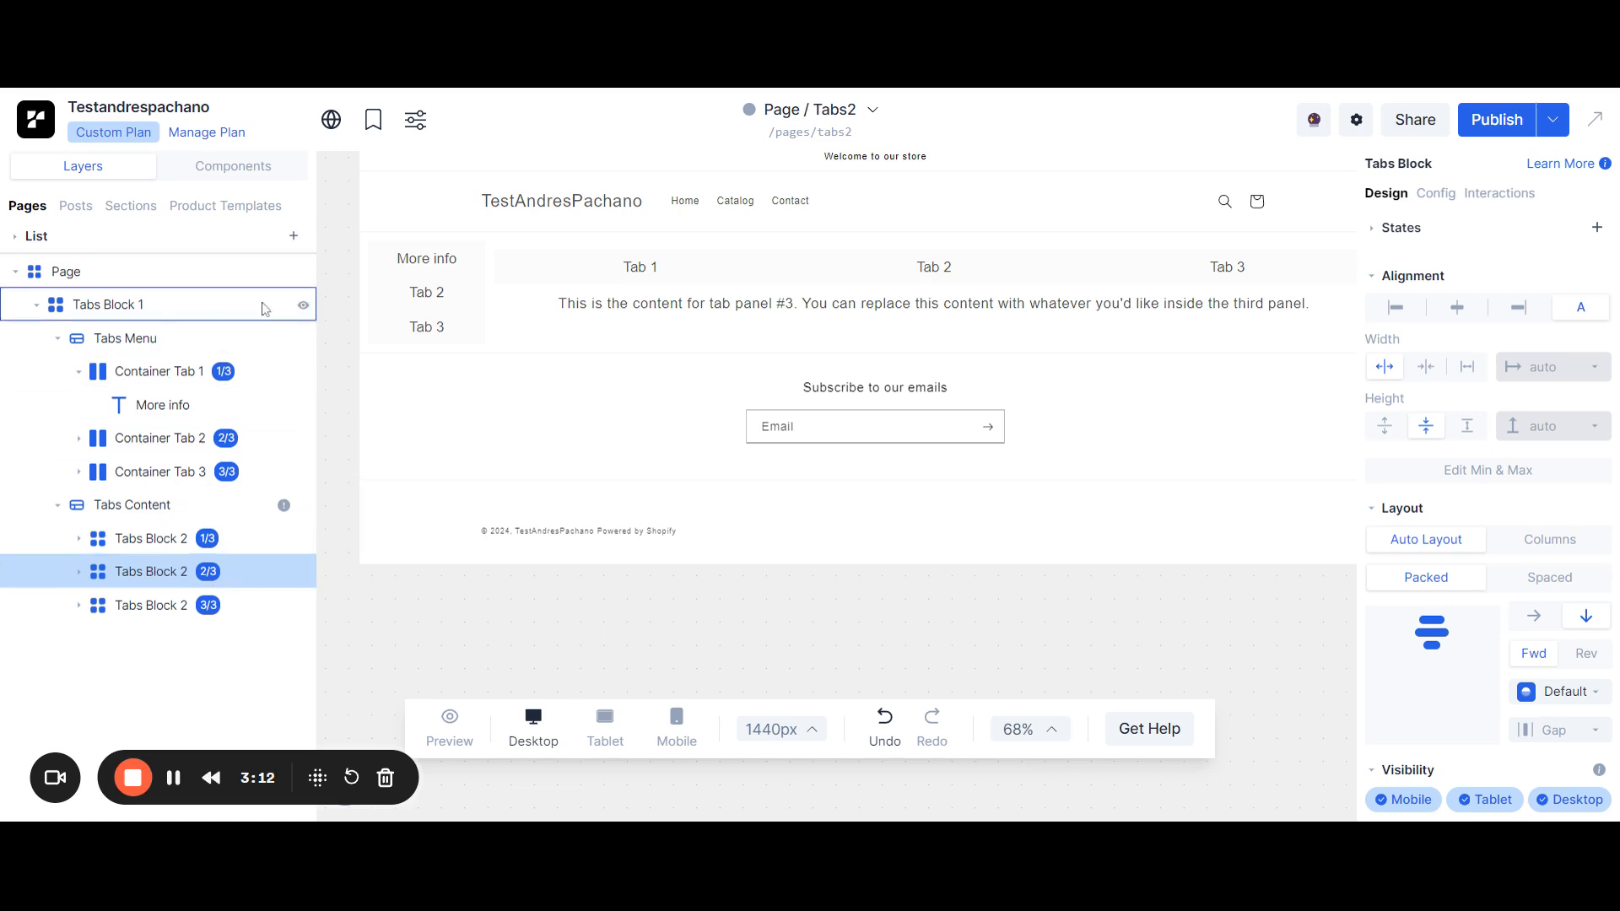
pyautogui.click(137, 315)
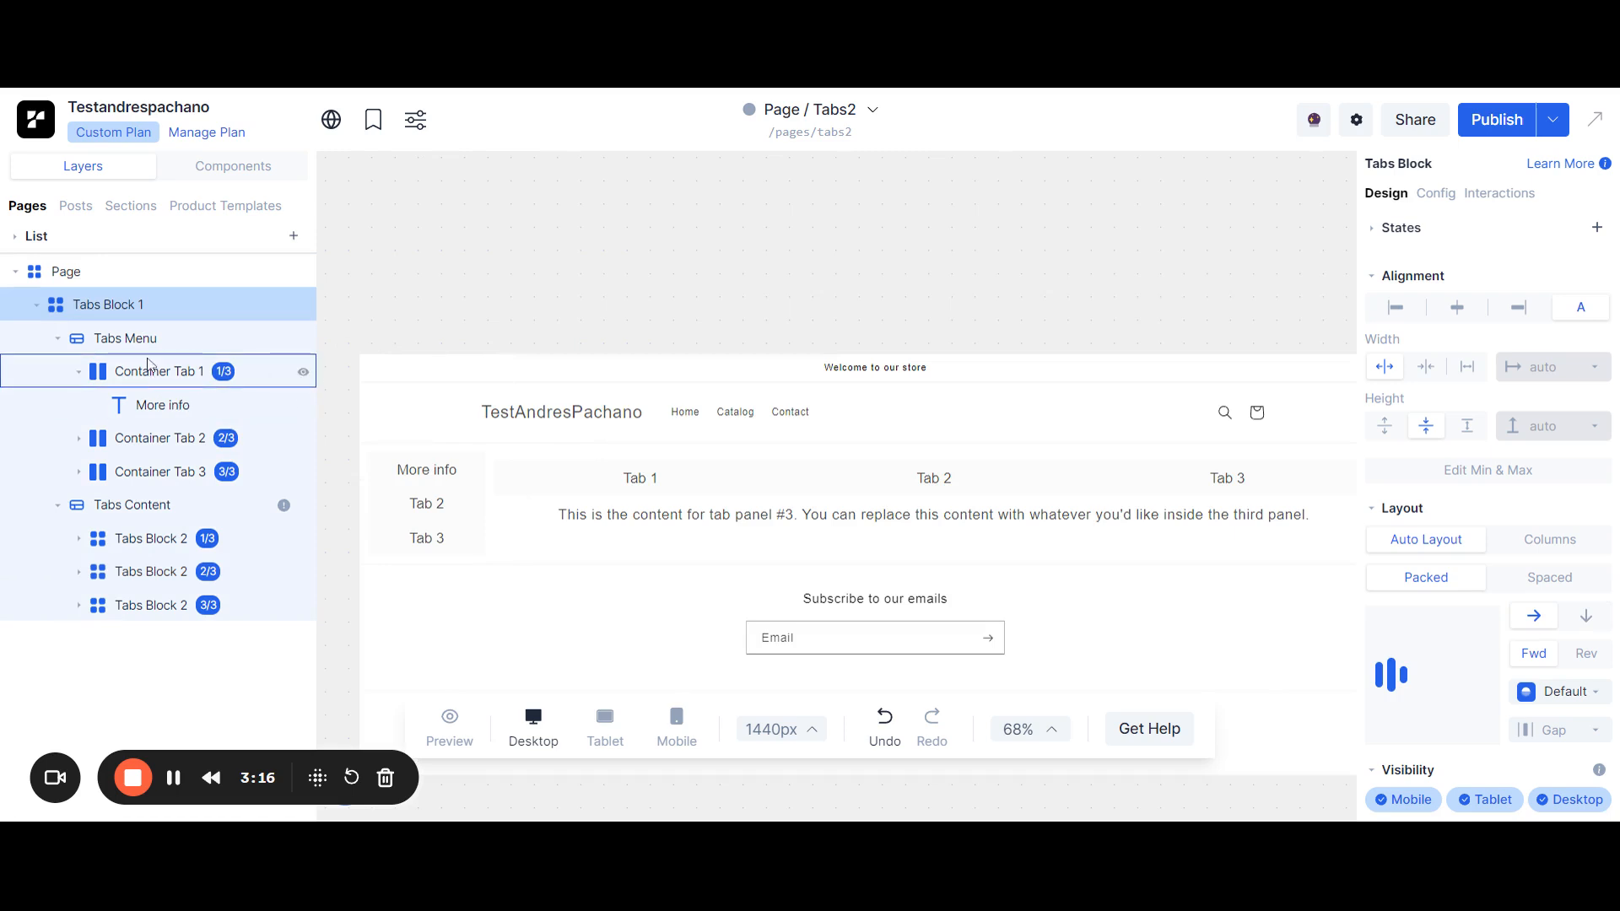
pyautogui.click(195, 405)
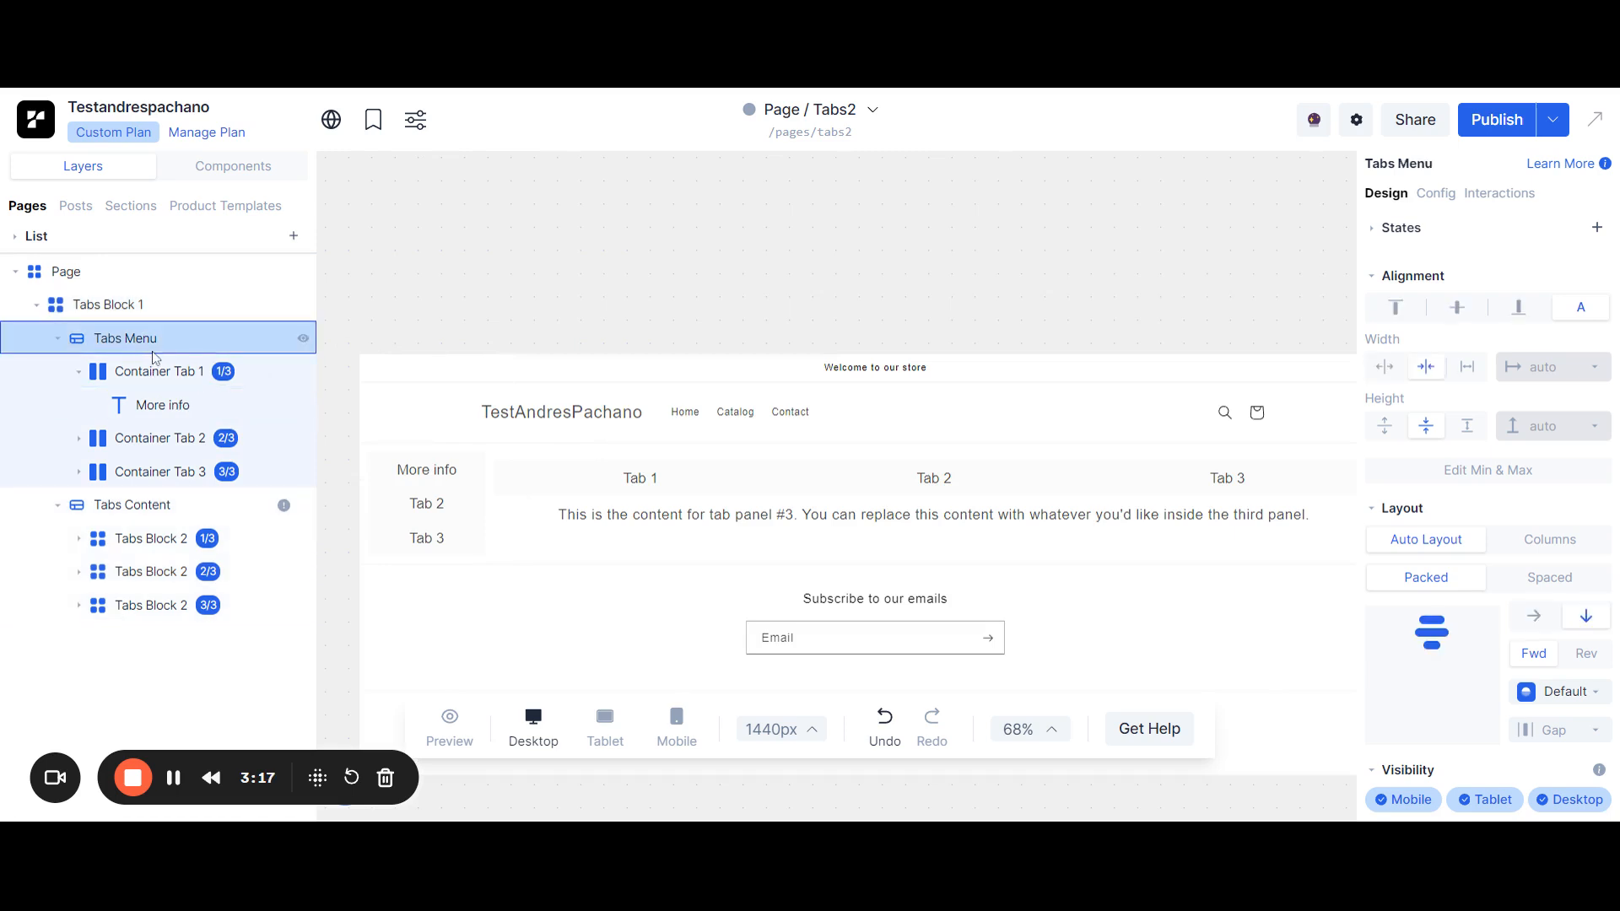
pyautogui.click(187, 440)
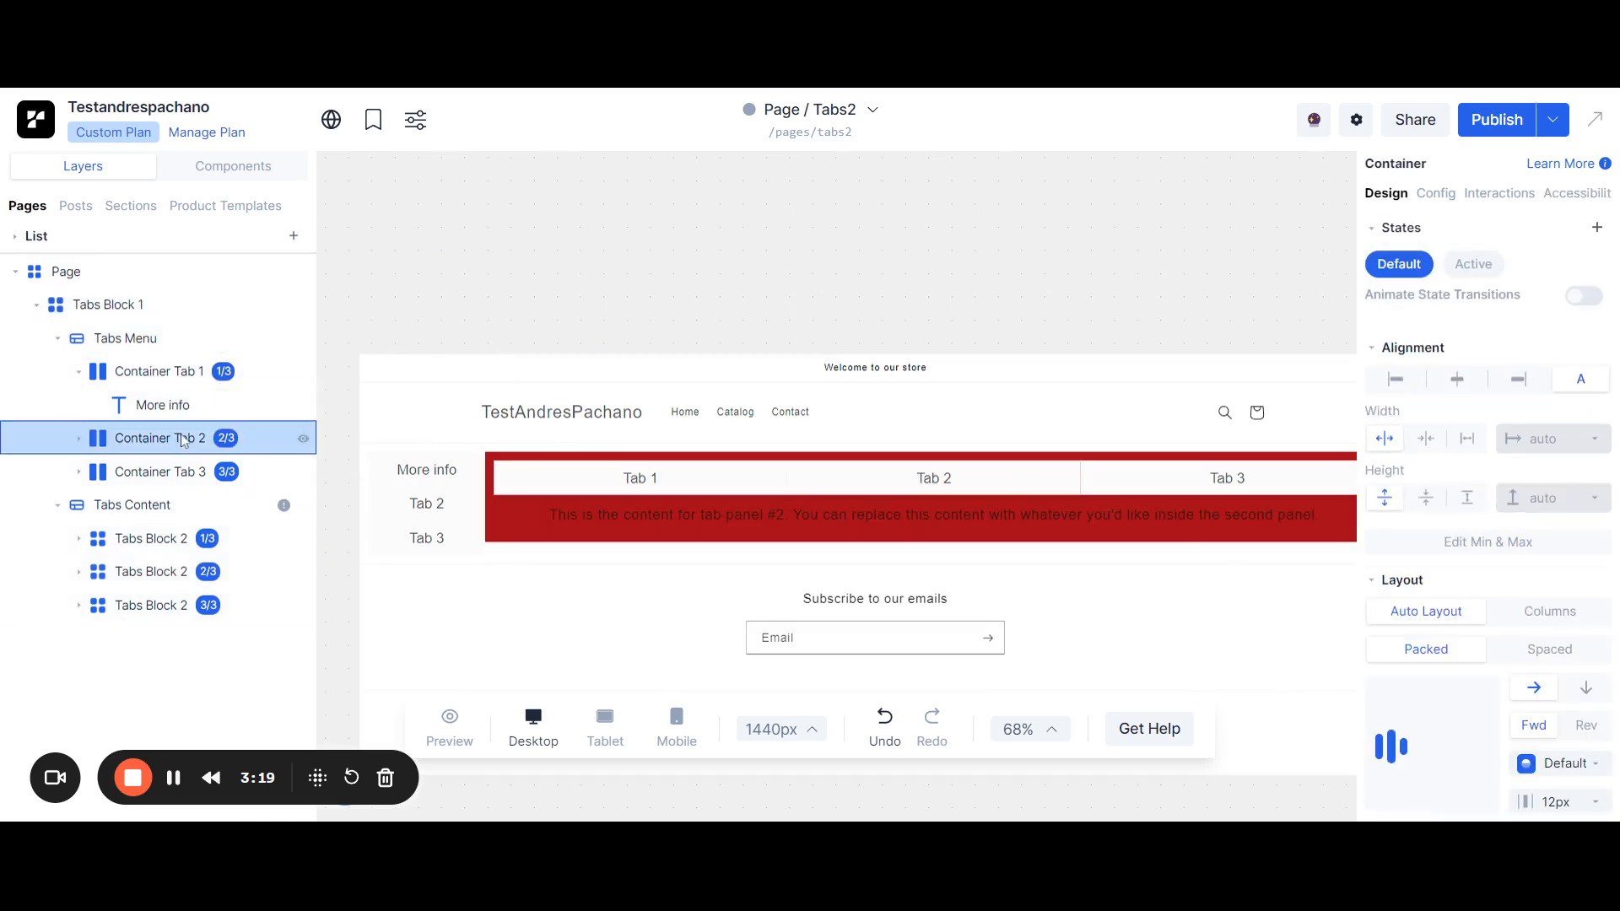
pyautogui.click(136, 600)
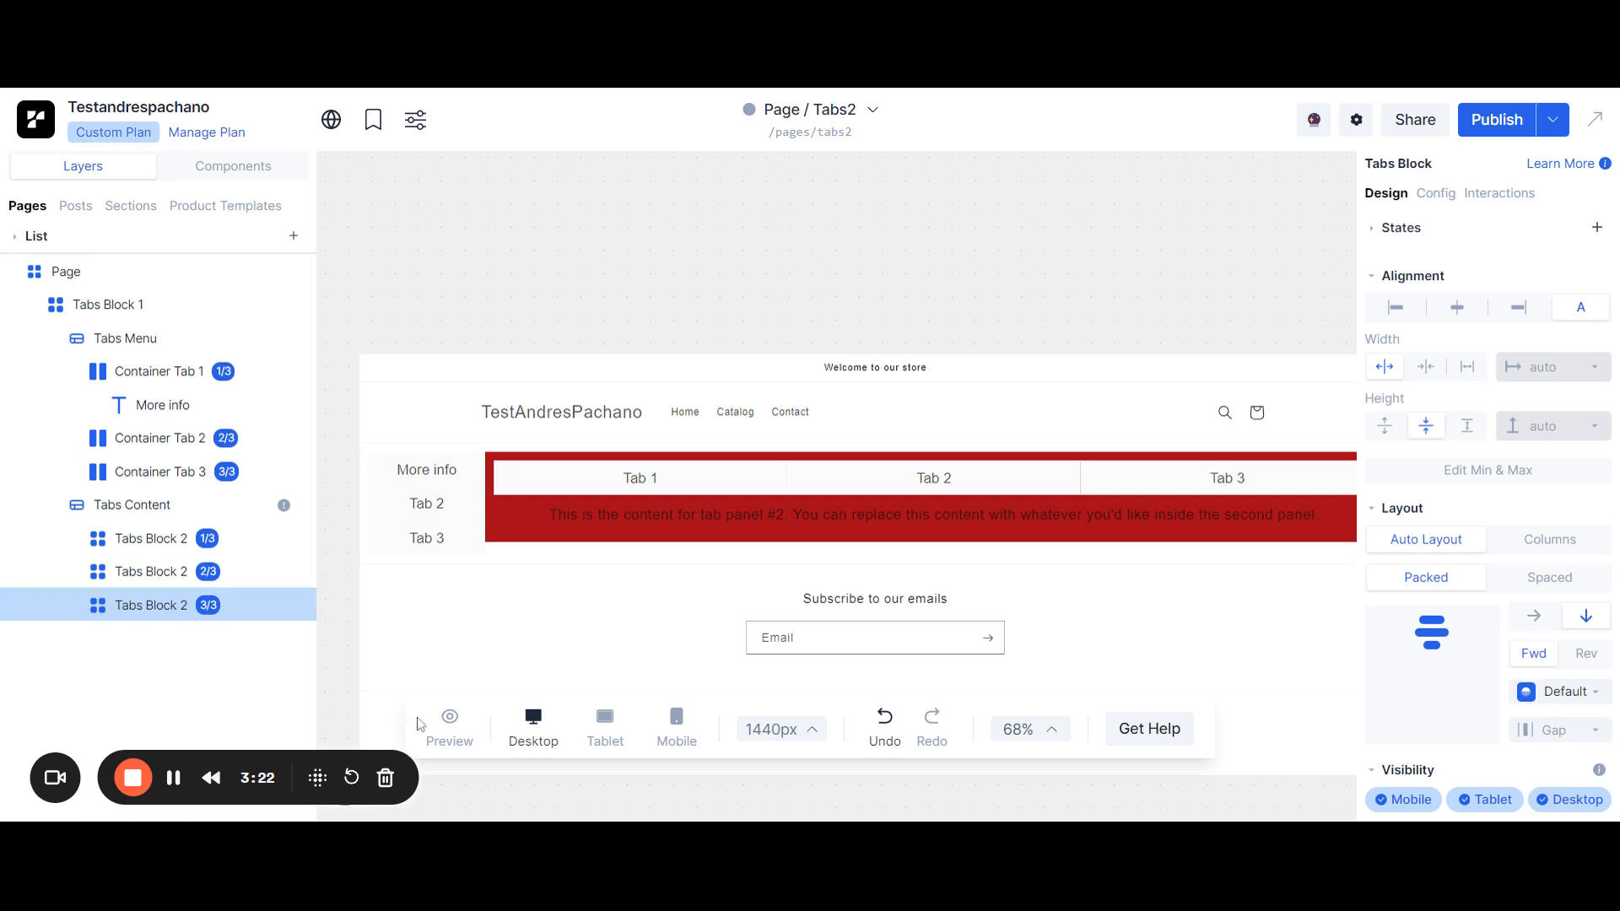
# Preview the page, switch through the nested tabs under More info, and open the second outer tab to check its background.
pyautogui.click(454, 721)
pyautogui.click(171, 324)
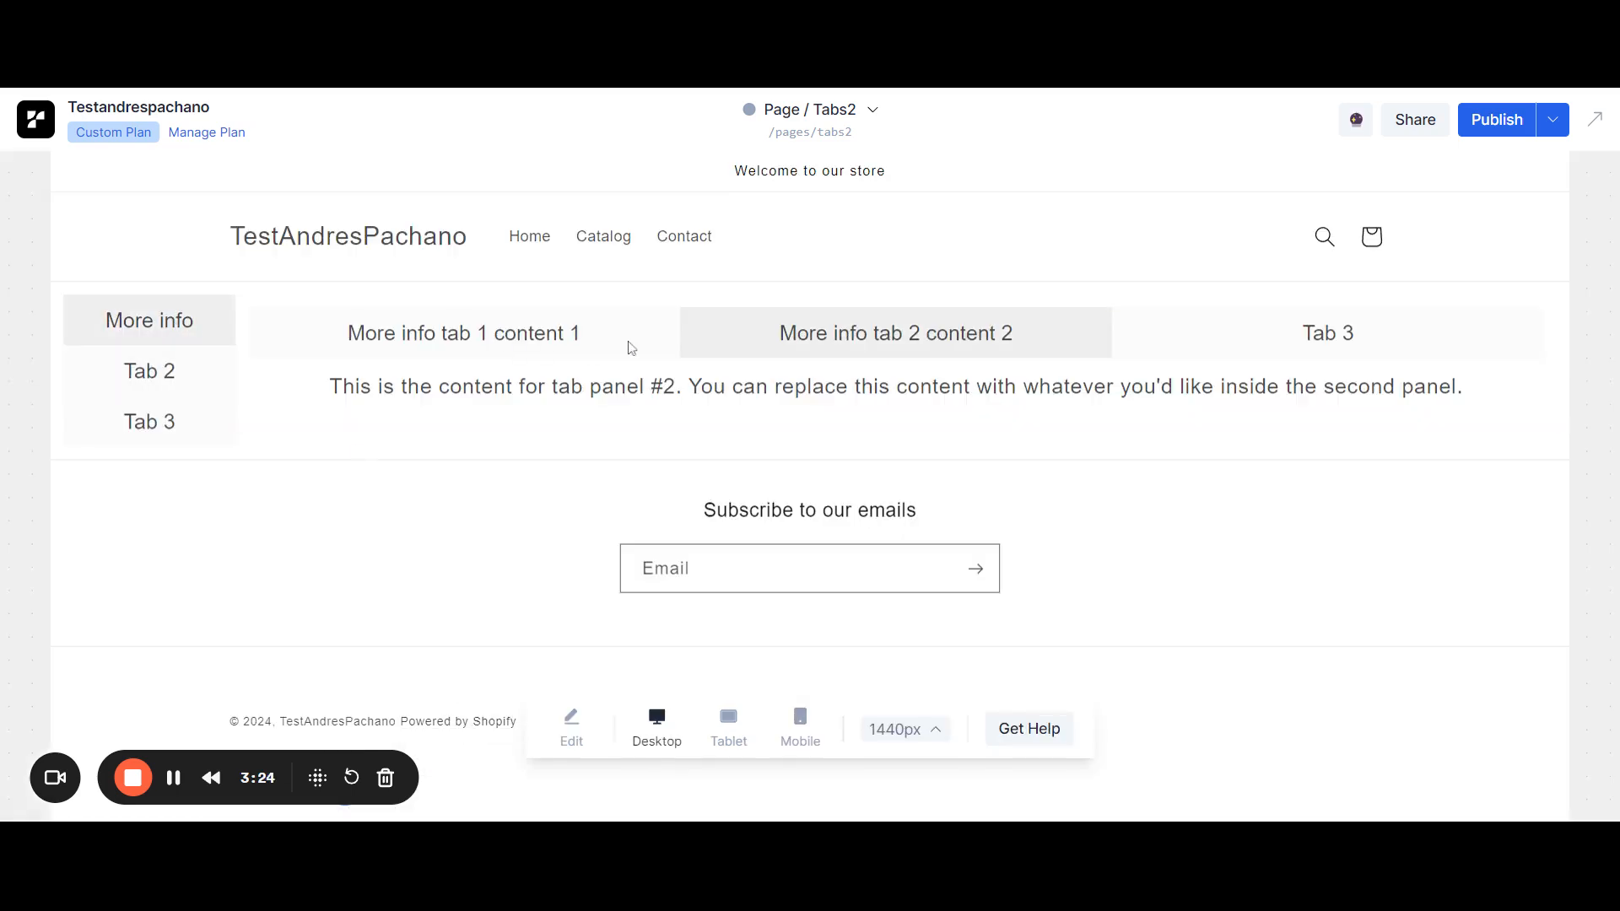
pyautogui.click(508, 328)
pyautogui.click(864, 339)
pyautogui.click(1286, 327)
pyautogui.click(176, 387)
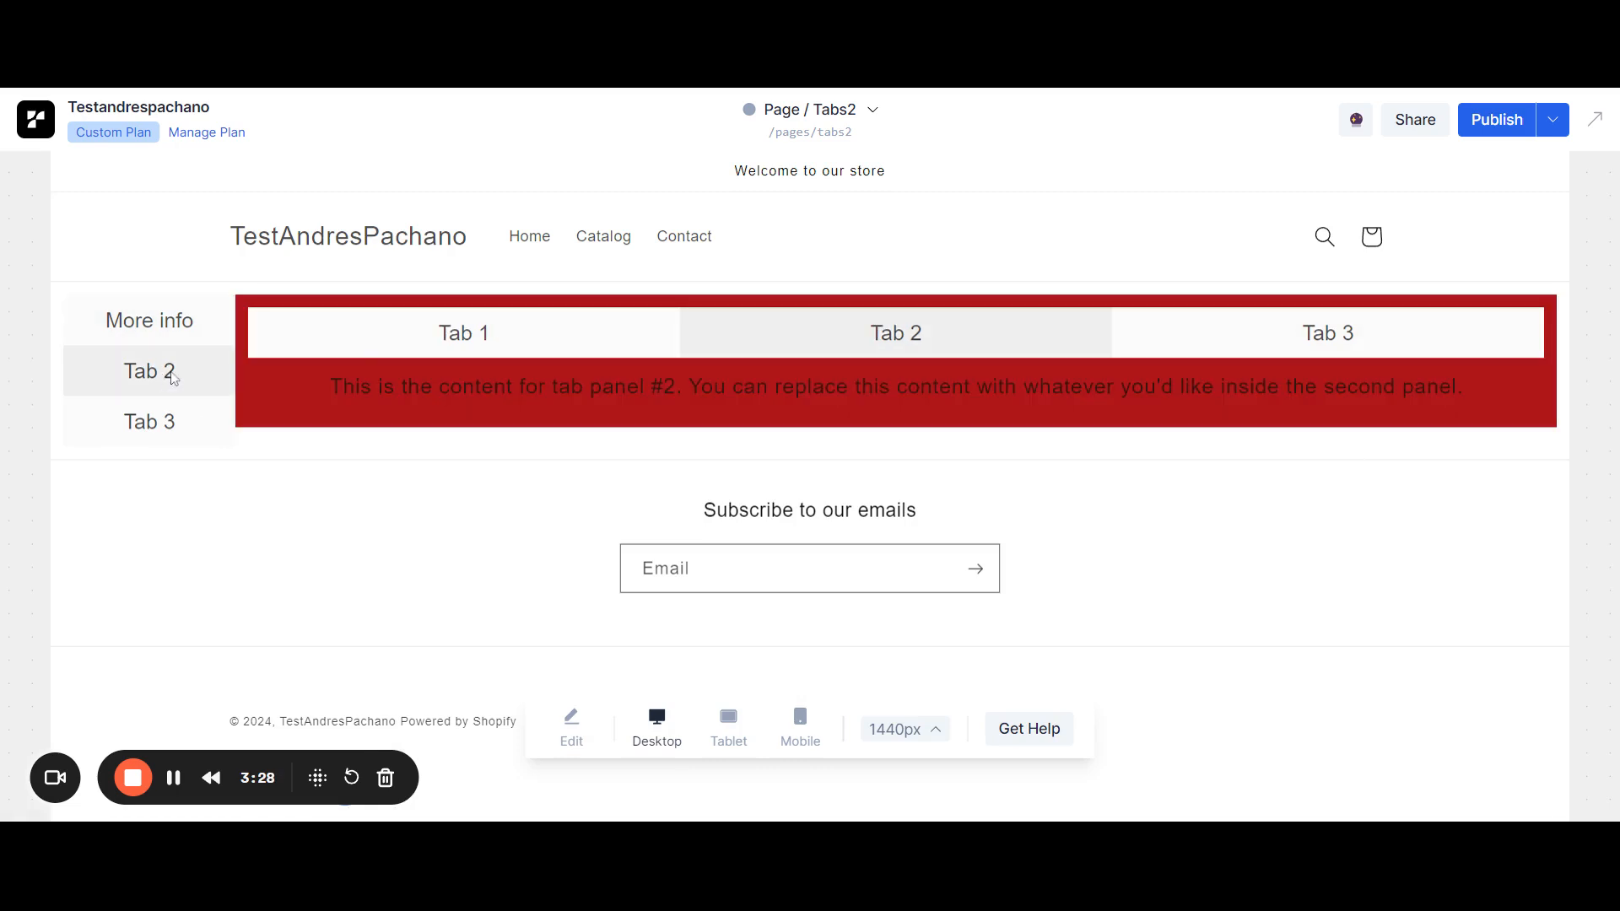
# Check each nested tab inside the third outer tab of the preview and return to editing.
pyautogui.click(142, 445)
pyautogui.click(971, 343)
pyautogui.click(1204, 344)
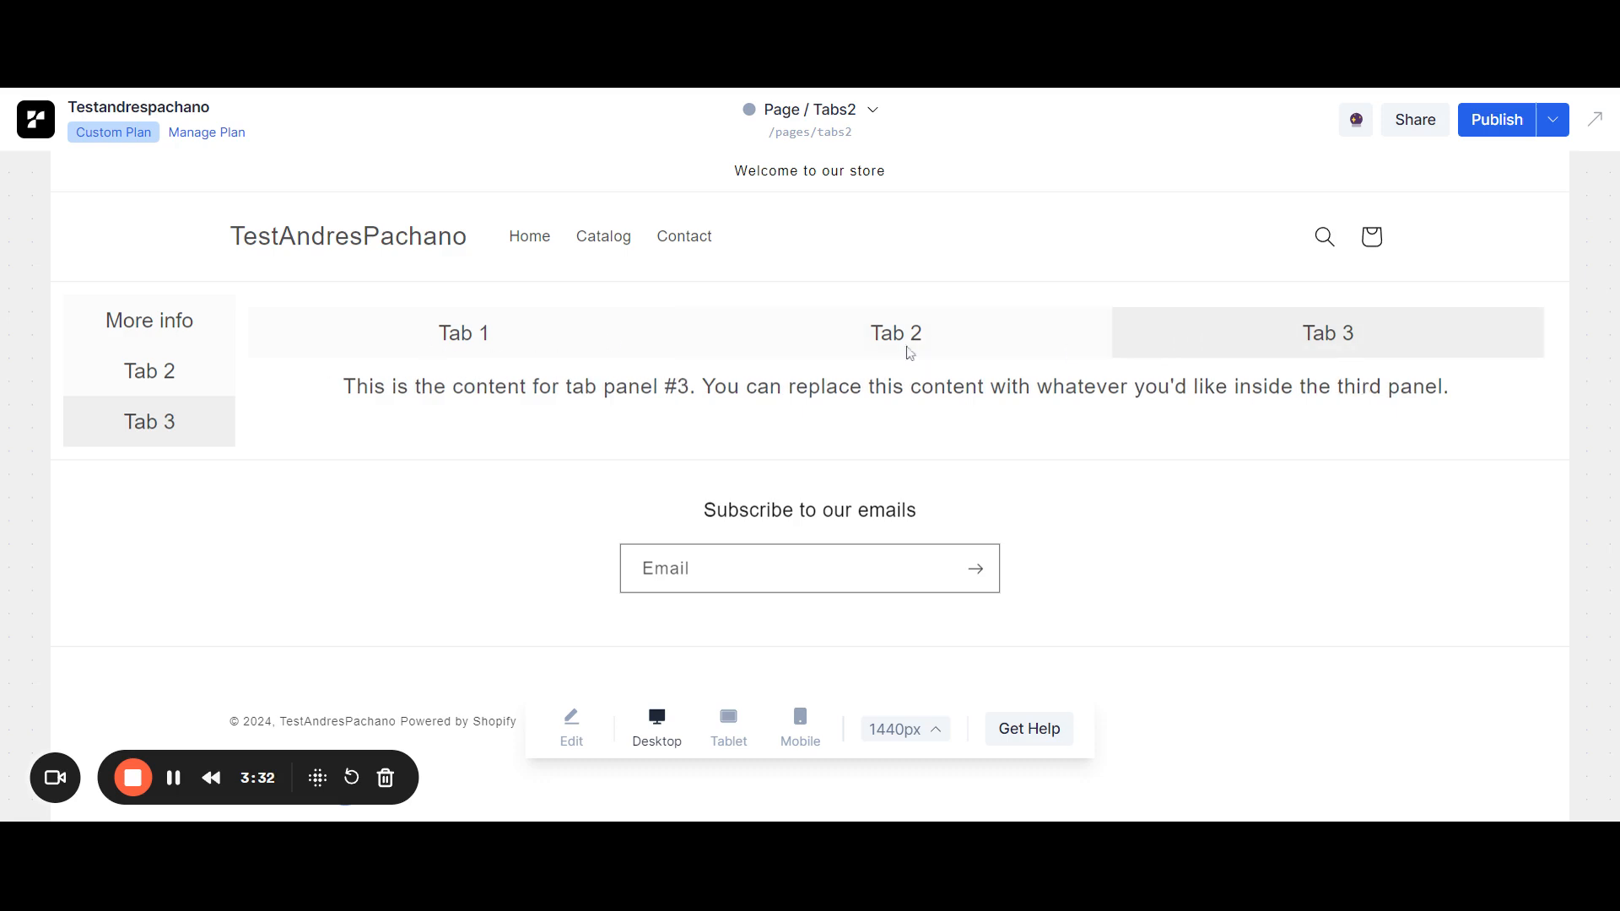
pyautogui.click(464, 332)
pyautogui.click(1050, 334)
pyautogui.click(1258, 353)
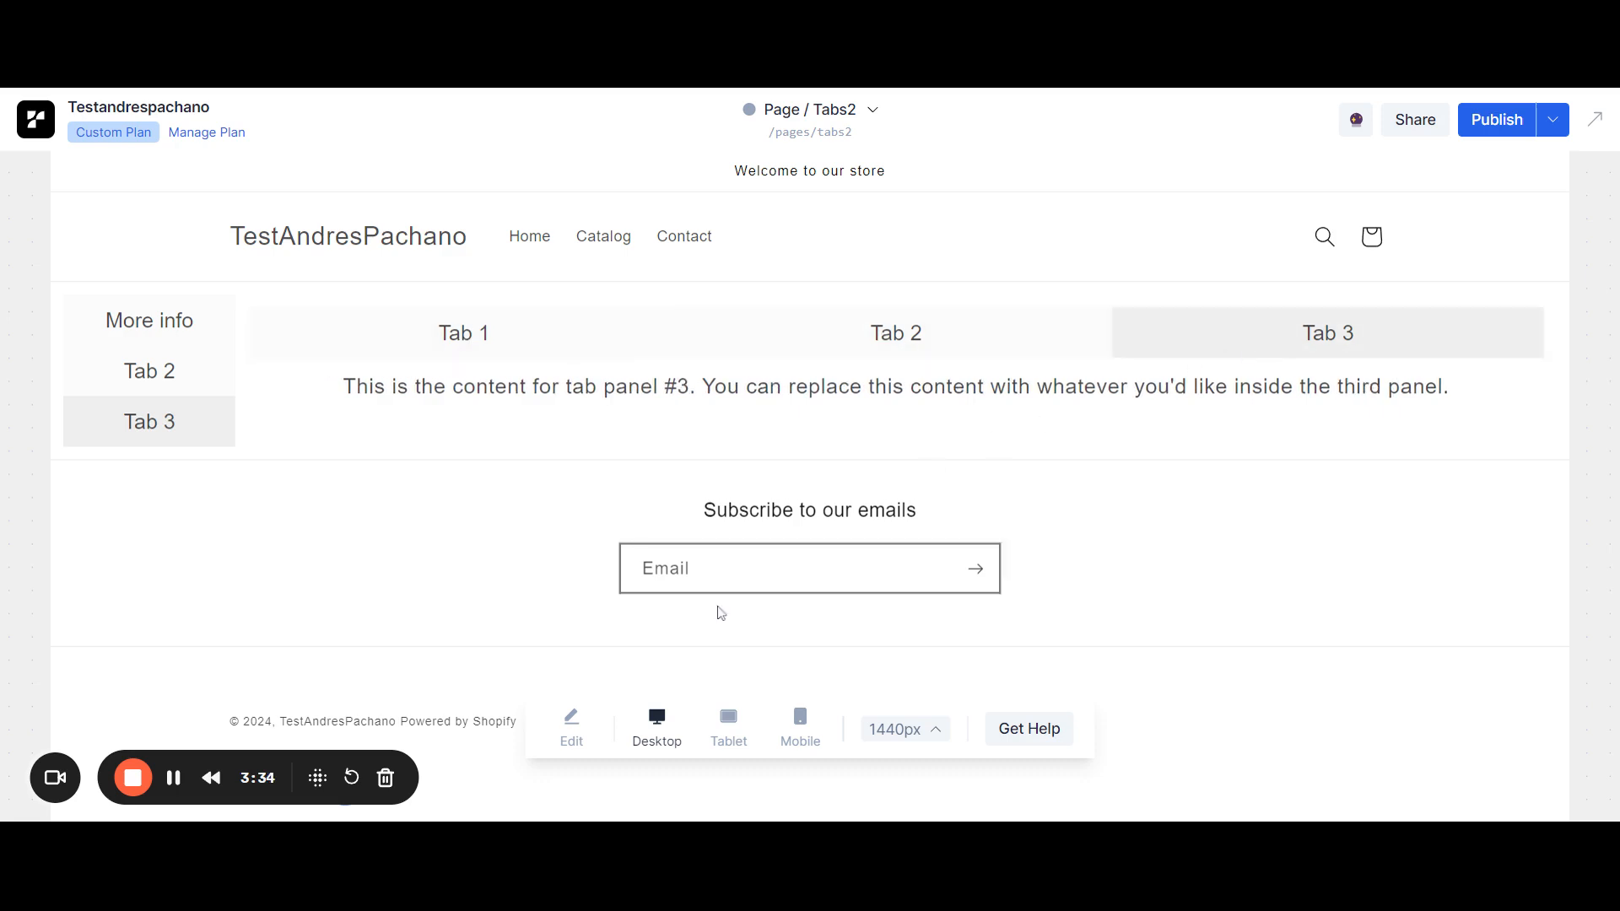
pyautogui.click(574, 724)
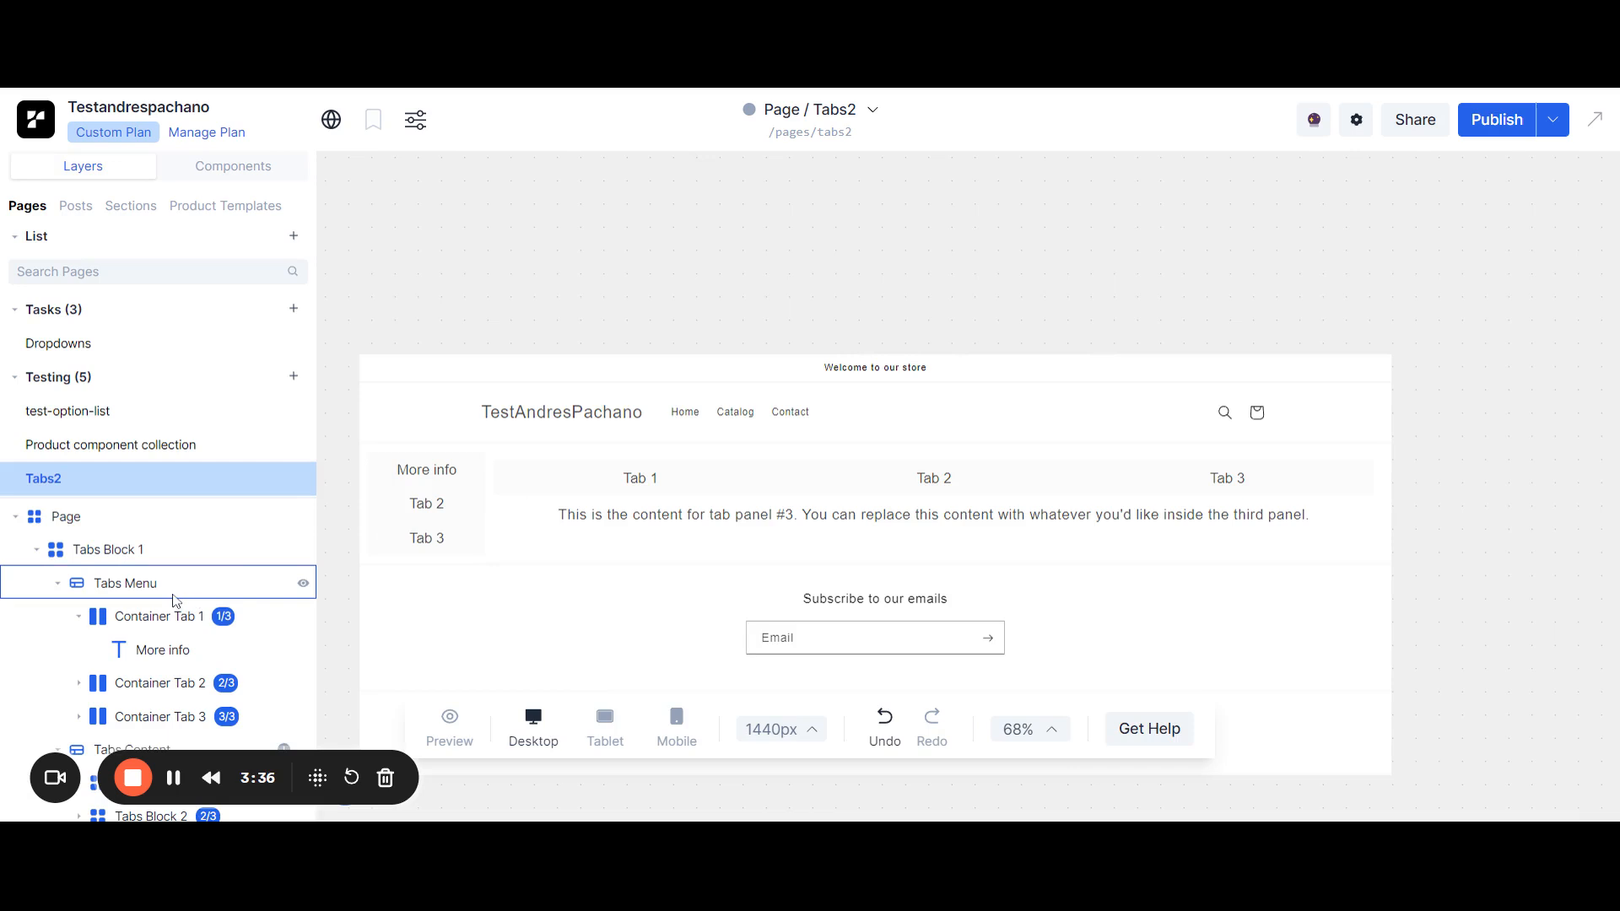
# Collapse Tabs Block 1 in the layer tree and hide it on all device sizes.
pyautogui.scroll(-2, 176, 600)
pyautogui.scroll(2, 175, 600)
pyautogui.click(36, 550)
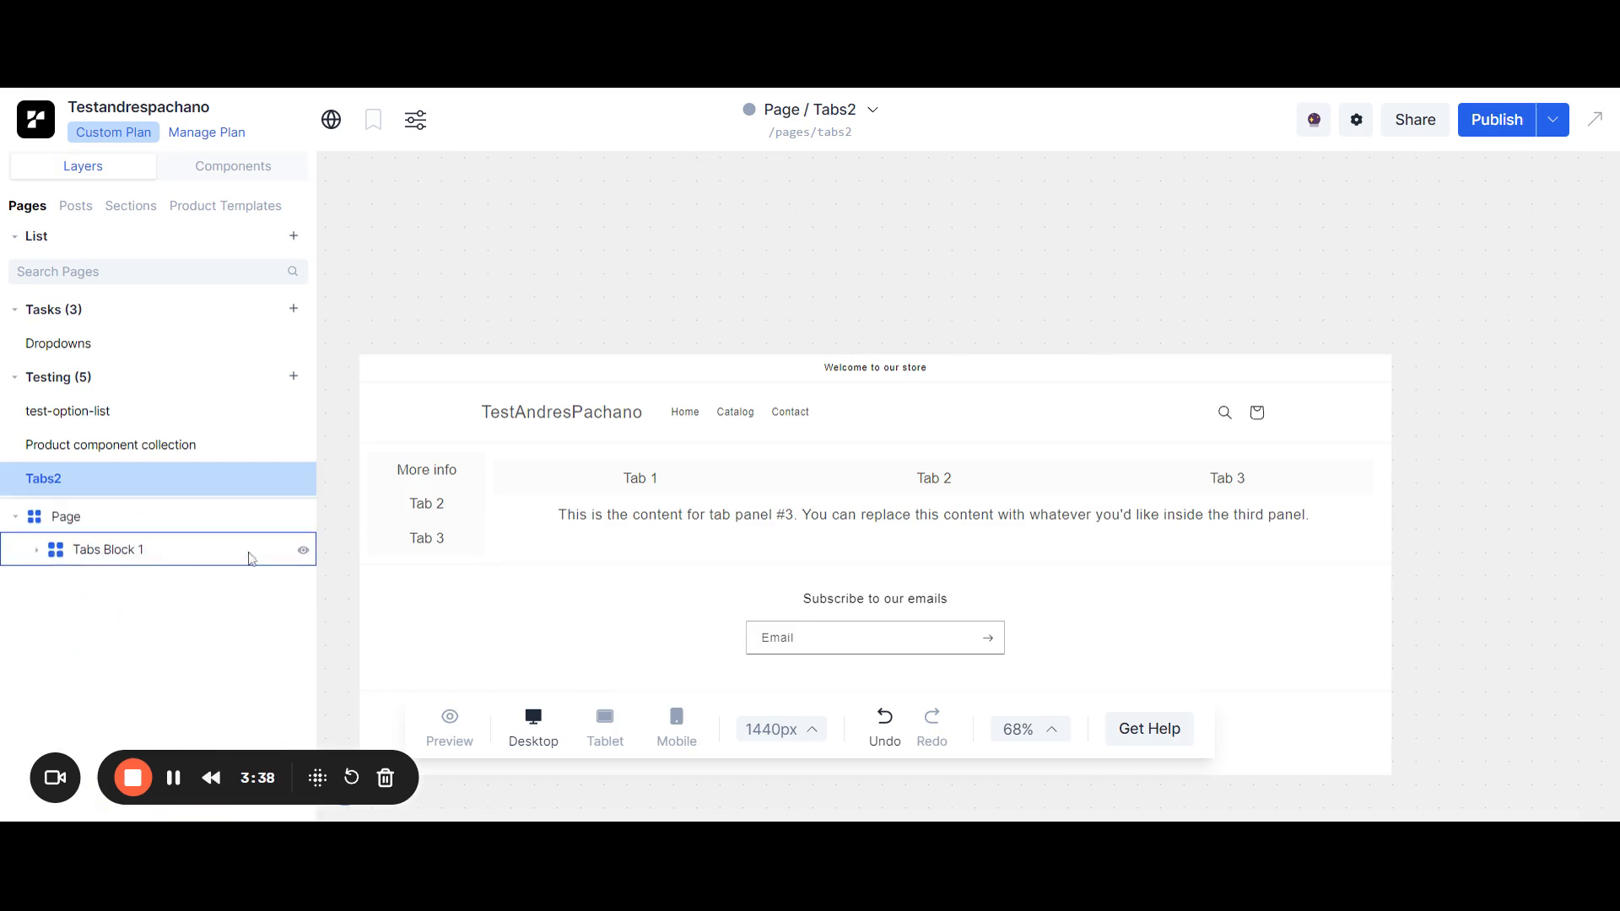
pyautogui.click(304, 558)
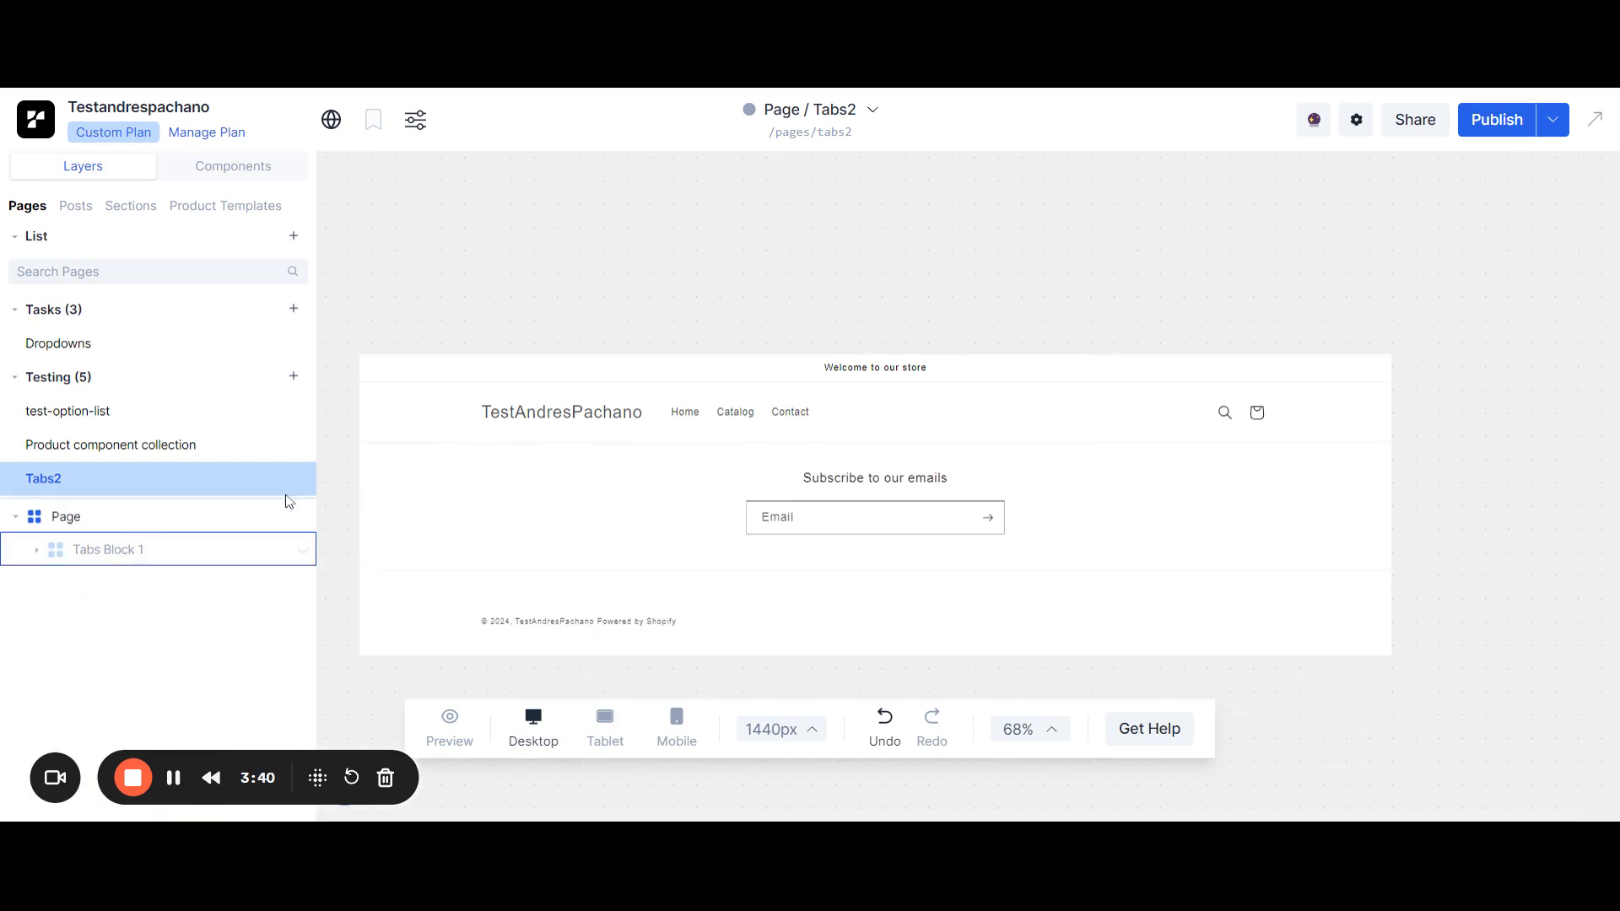
# Search the components for "tabs" and add a Tabs (Top) block to the page directly below the store header.
pyautogui.click(225, 168)
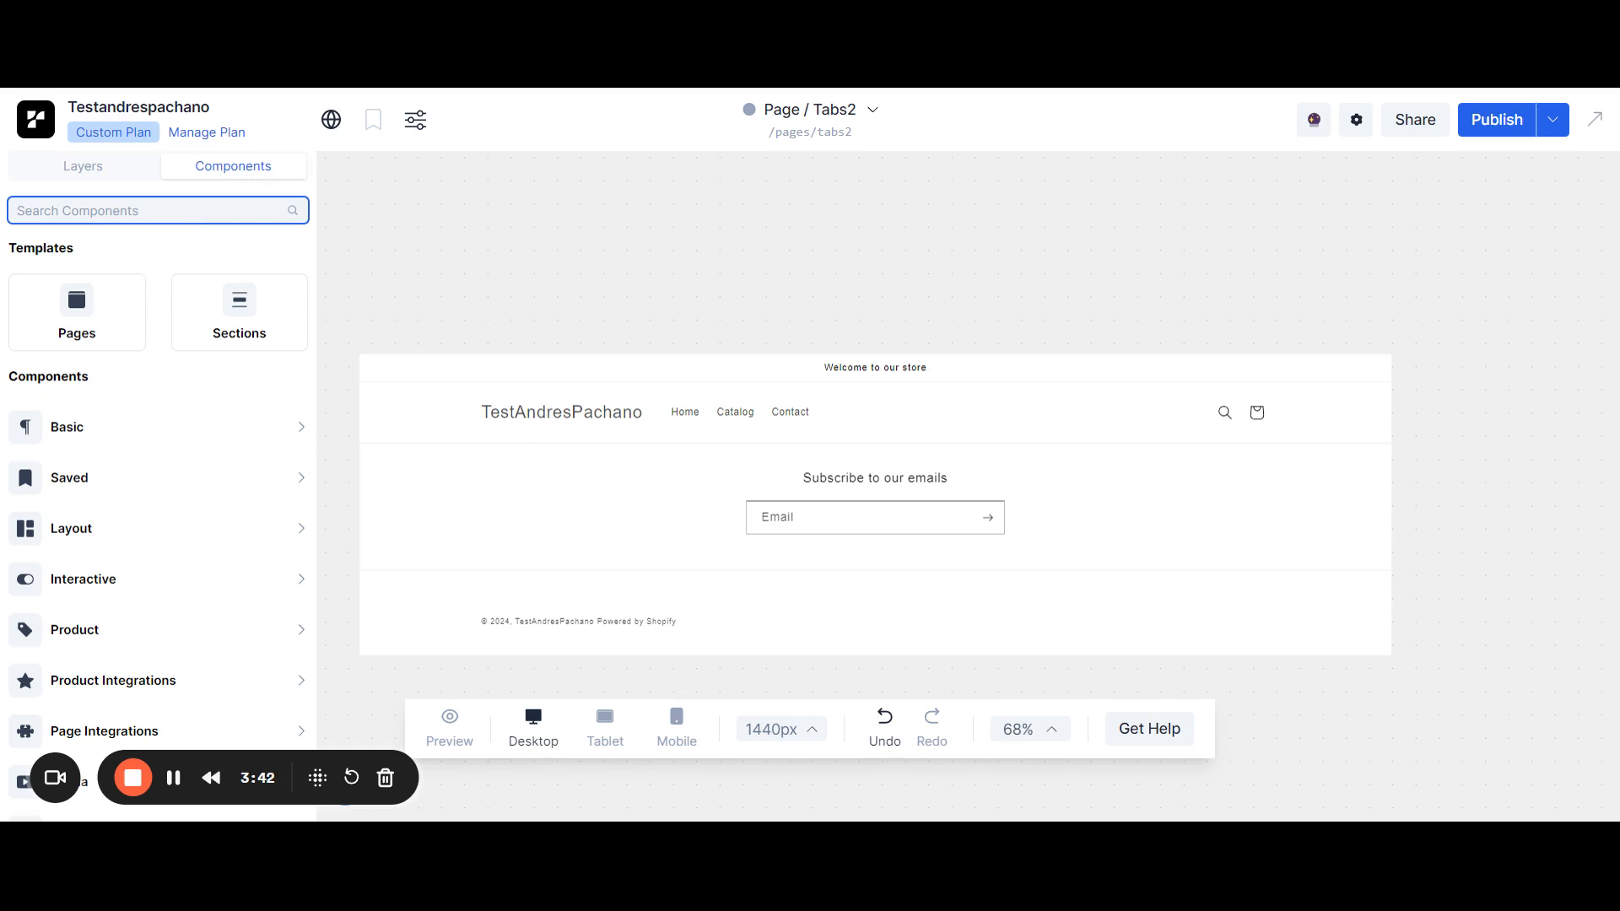
pyautogui.write('tabs')
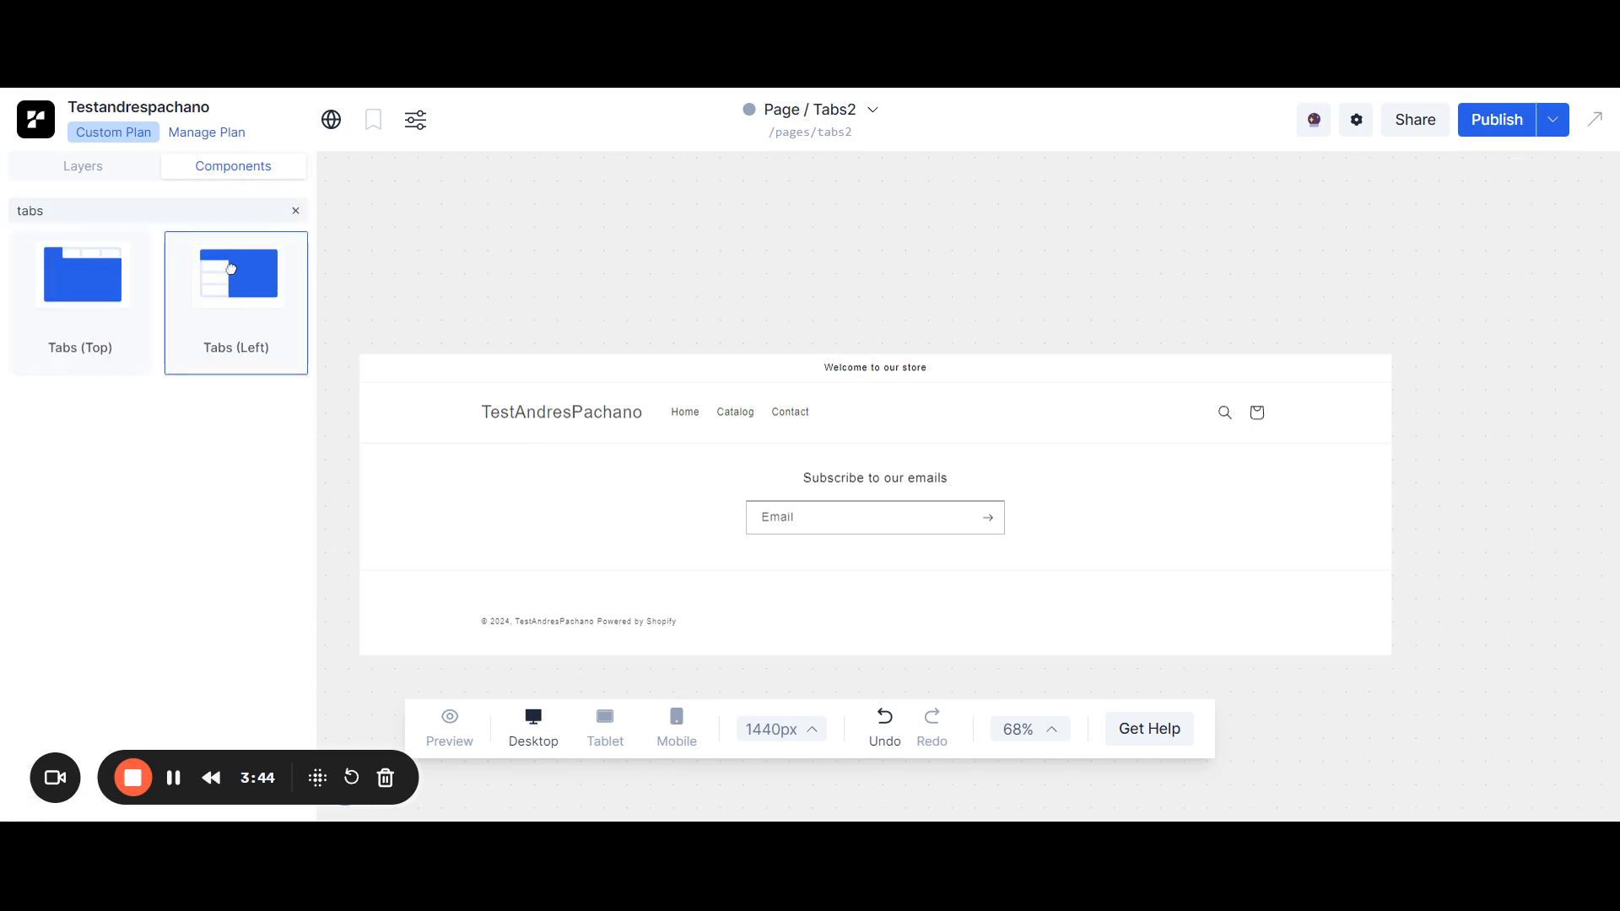
pyautogui.moveTo(119, 314); pyautogui.dragTo(517, 438)
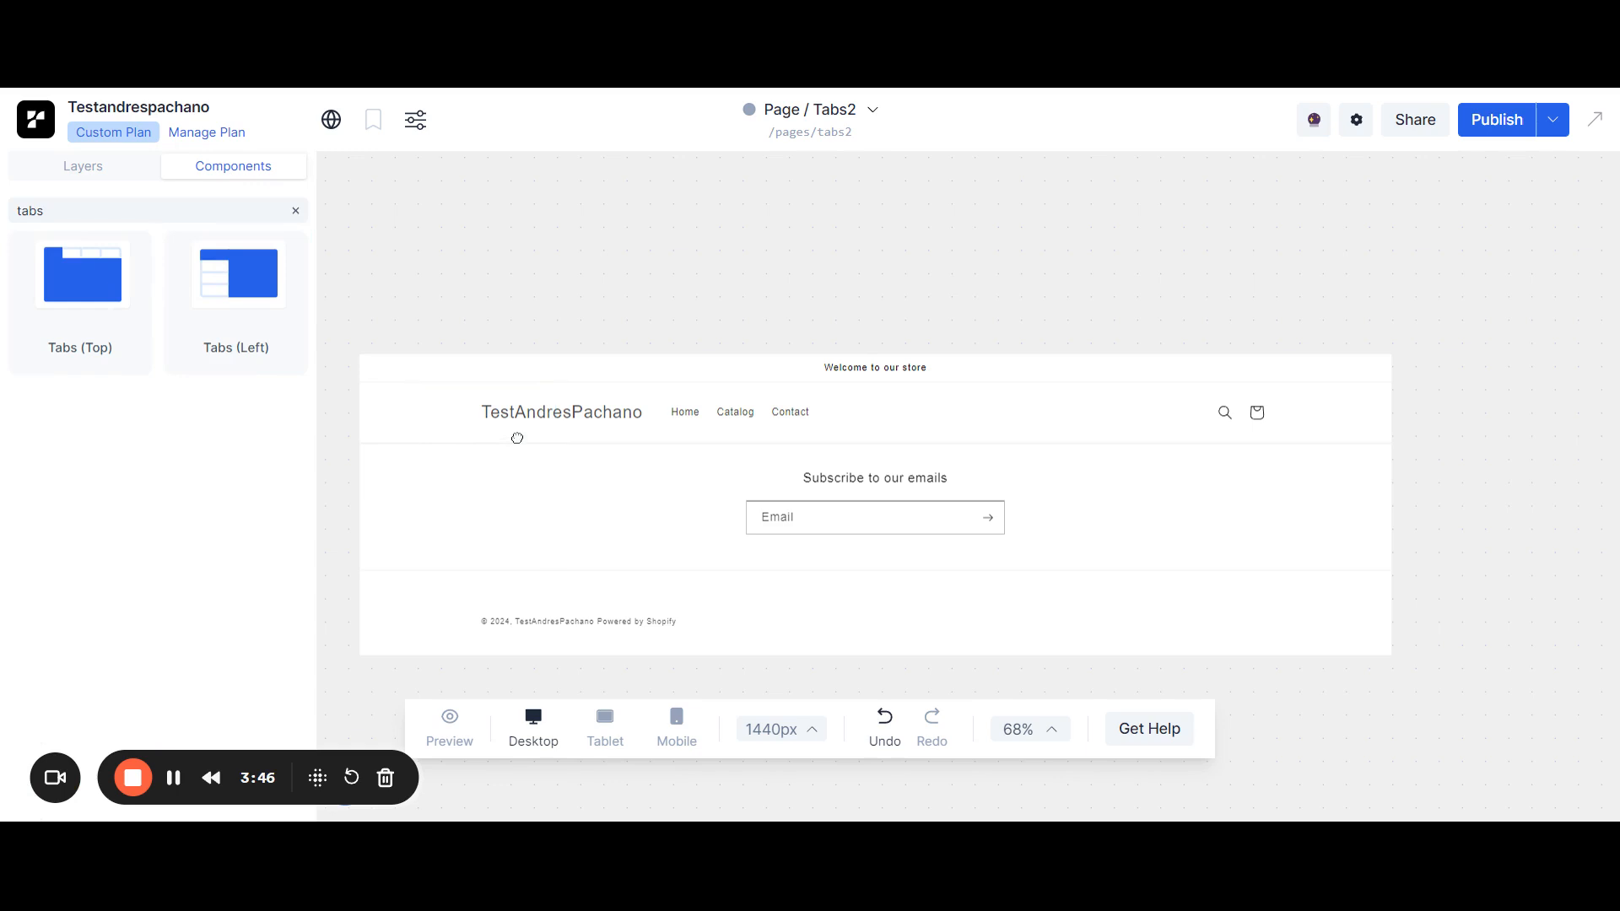
pyautogui.moveTo(202, 246); pyautogui.dragTo(526, 410)
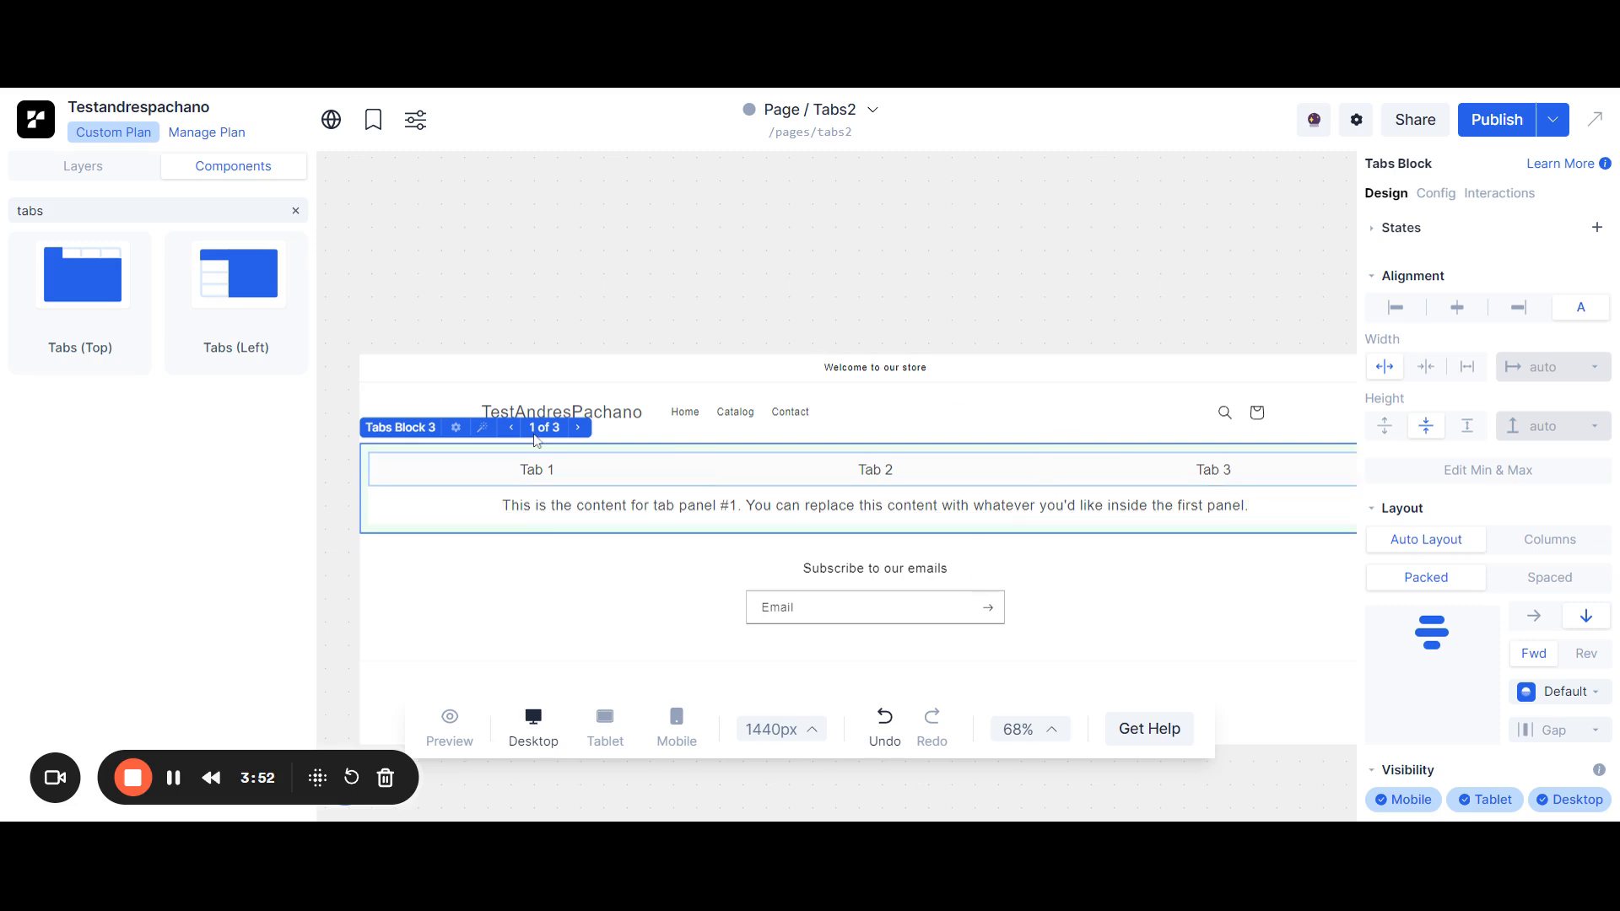
# Search the components for "prod" and place a product component on the page below the new tabs block.
pyautogui.click(101, 210)
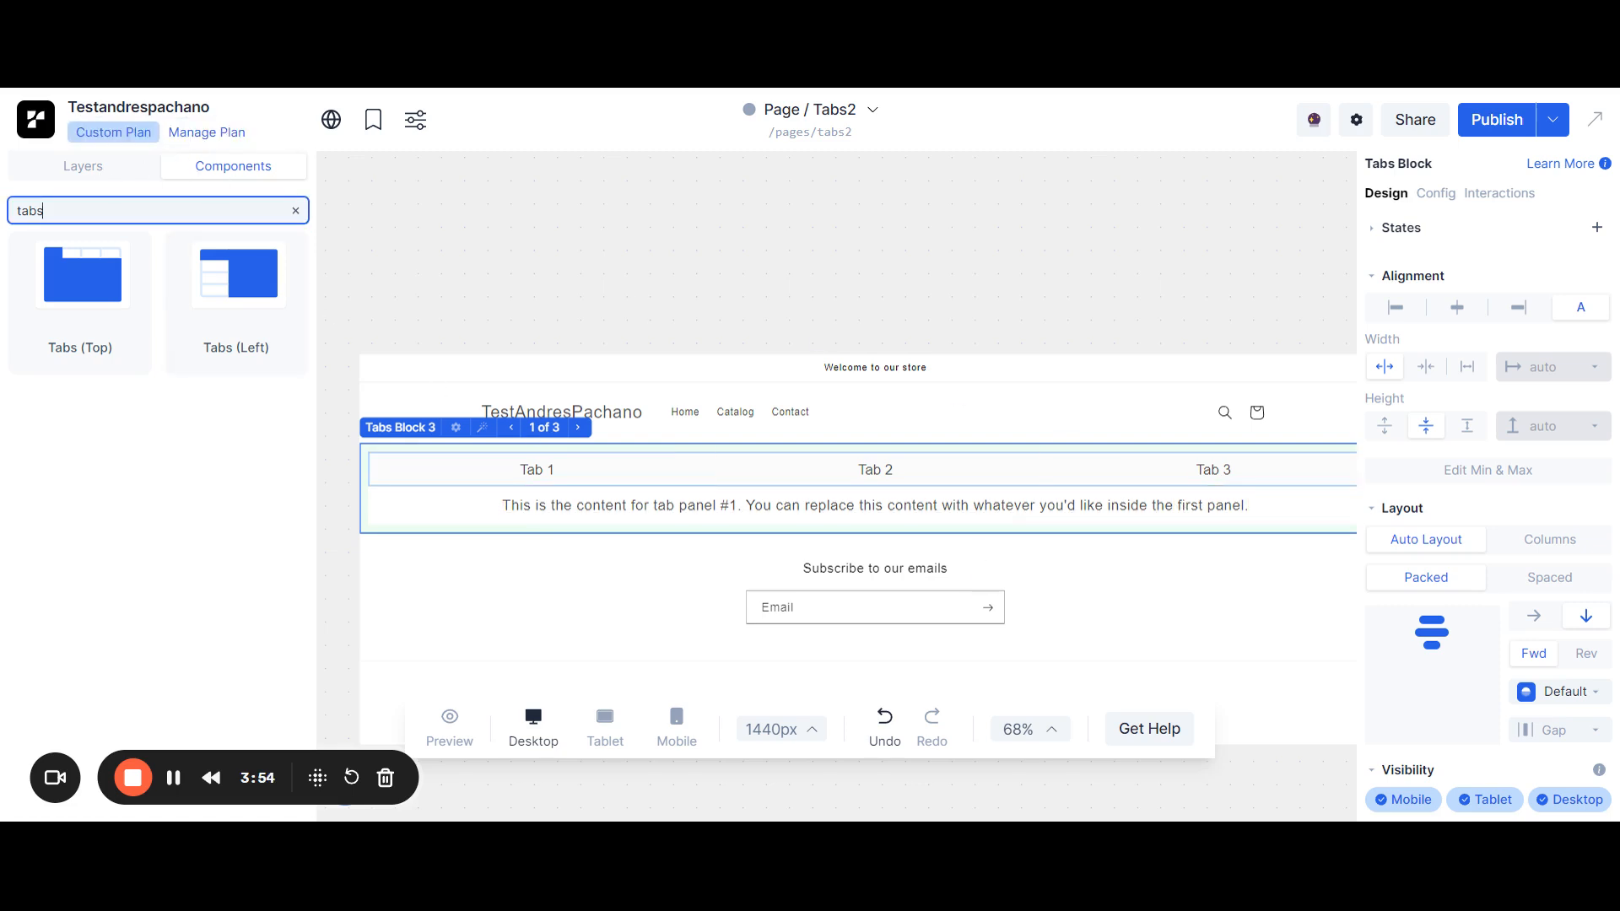
pyautogui.write('prod')
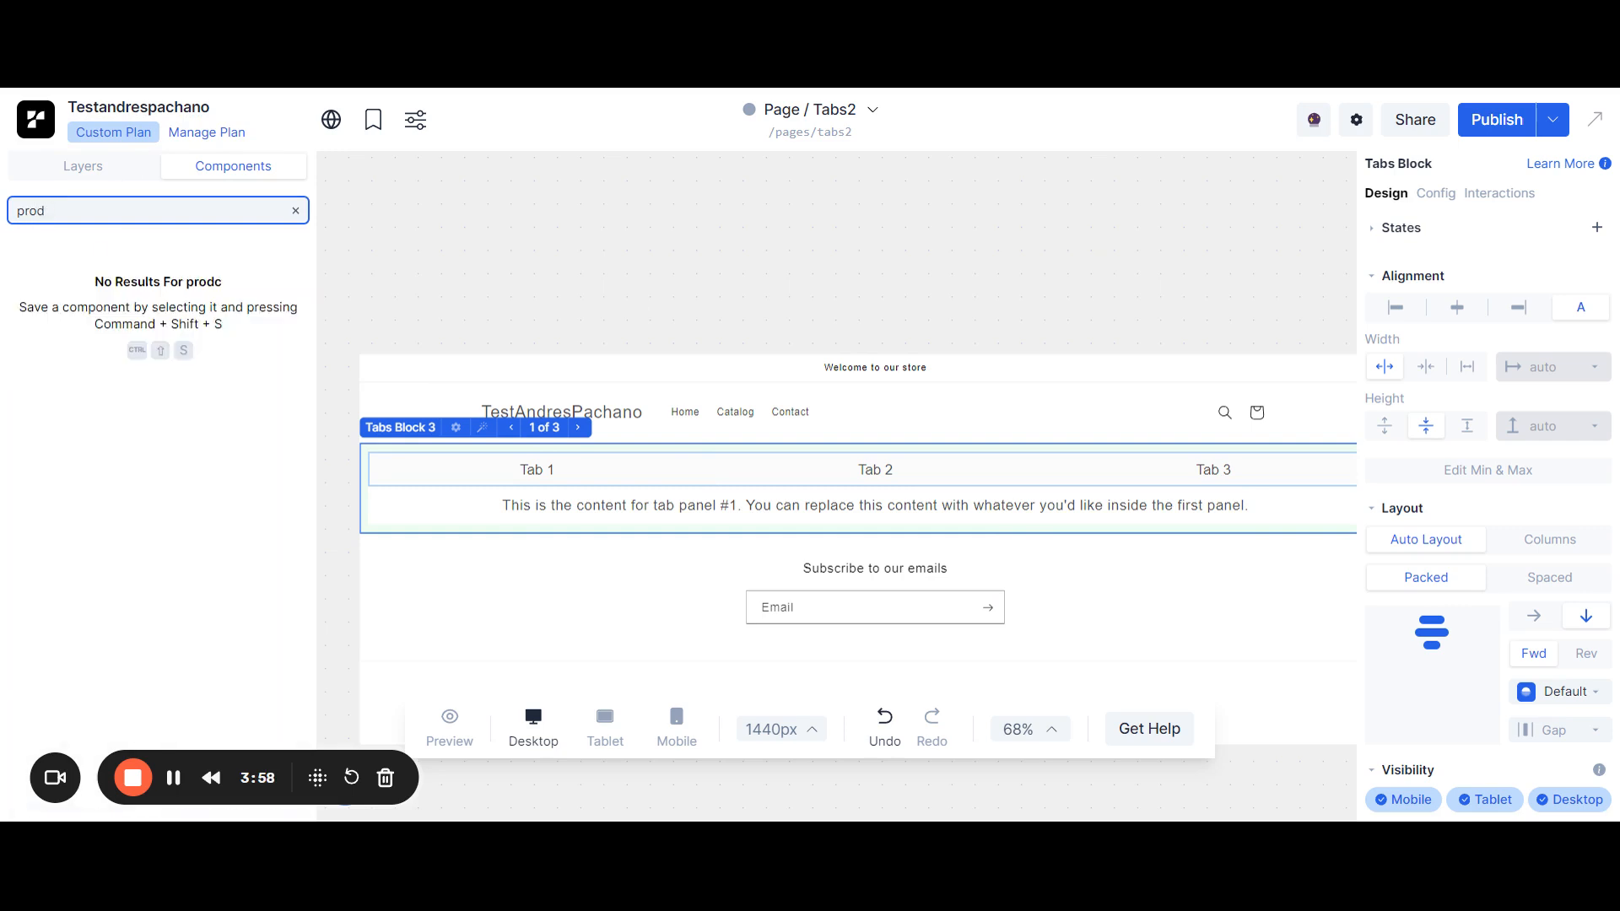
pyautogui.moveTo(108, 301); pyautogui.dragTo(396, 445)
pyautogui.moveTo(93, 304); pyautogui.dragTo(460, 553)
# Move Tabs Block 3 inside Product 1 in the layer tree and delete the product's Container 4.
pyautogui.click(66, 168)
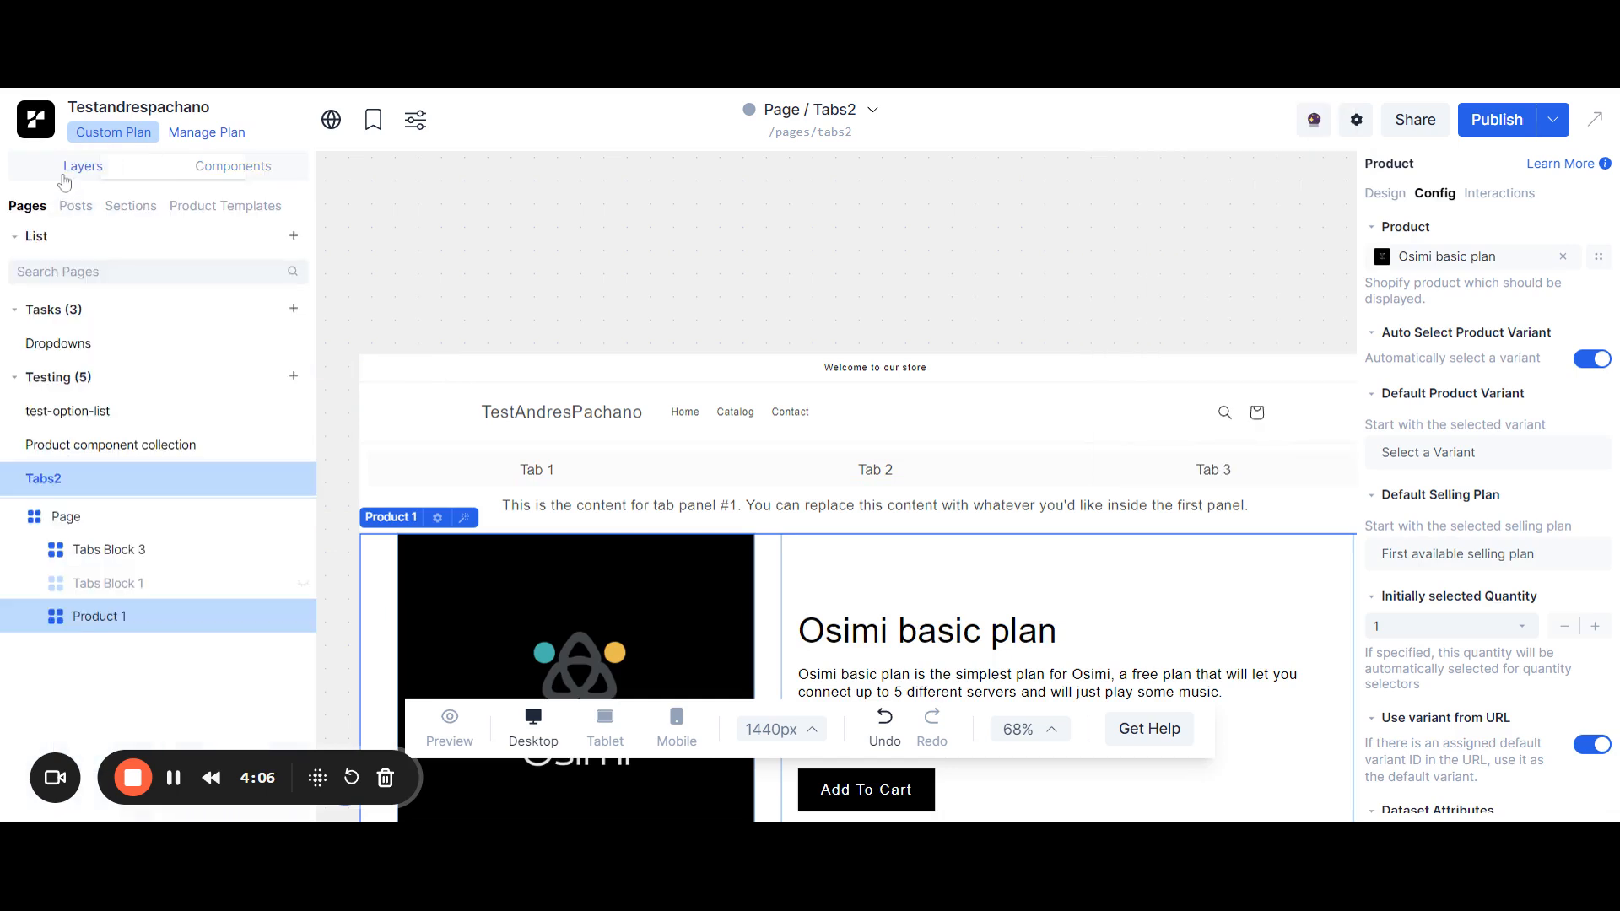
pyautogui.click(126, 551)
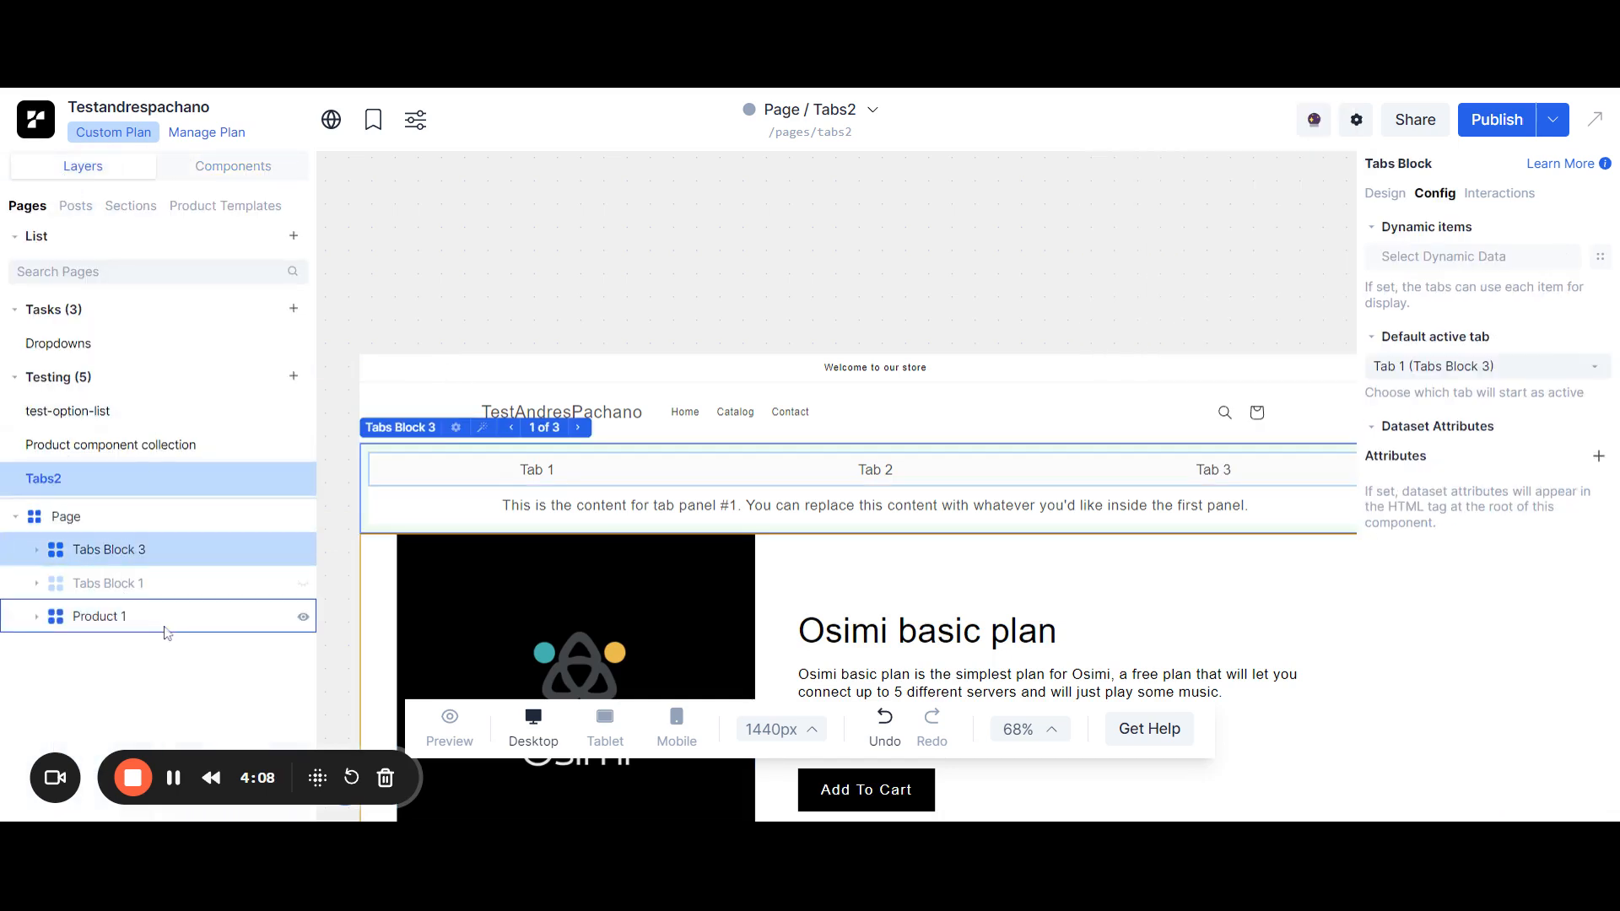
pyautogui.moveTo(169, 549); pyautogui.dragTo(157, 696)
pyautogui.click(139, 654)
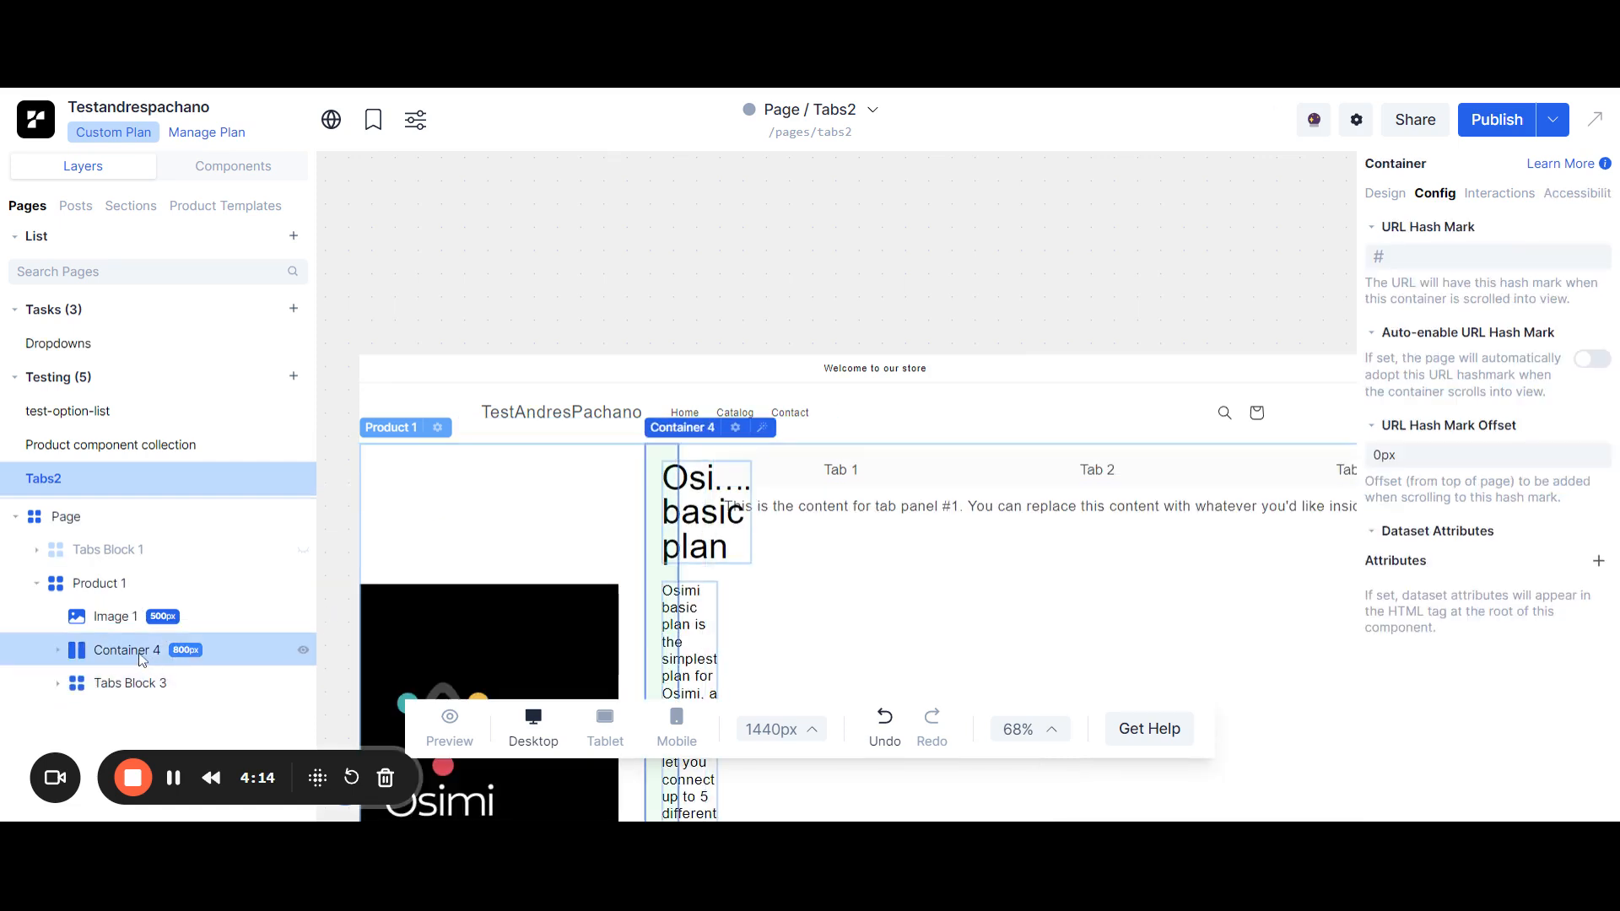
pyautogui.press('Delete')
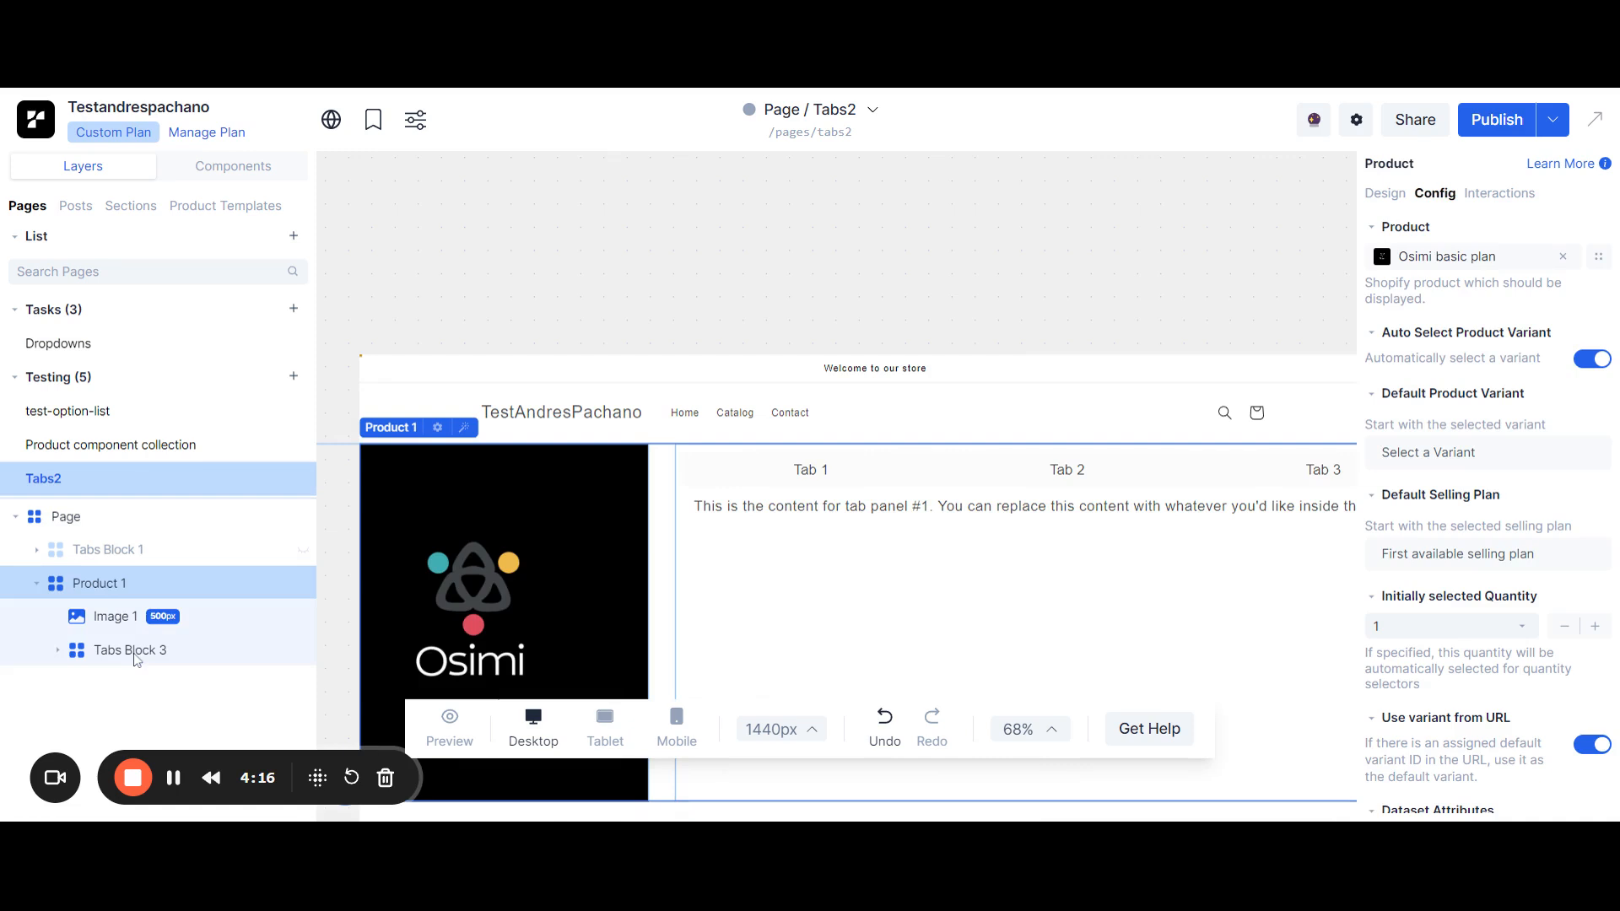
# Set the width of Tabs Block 3 to stretch across the available space inside the product.
pyautogui.click(135, 649)
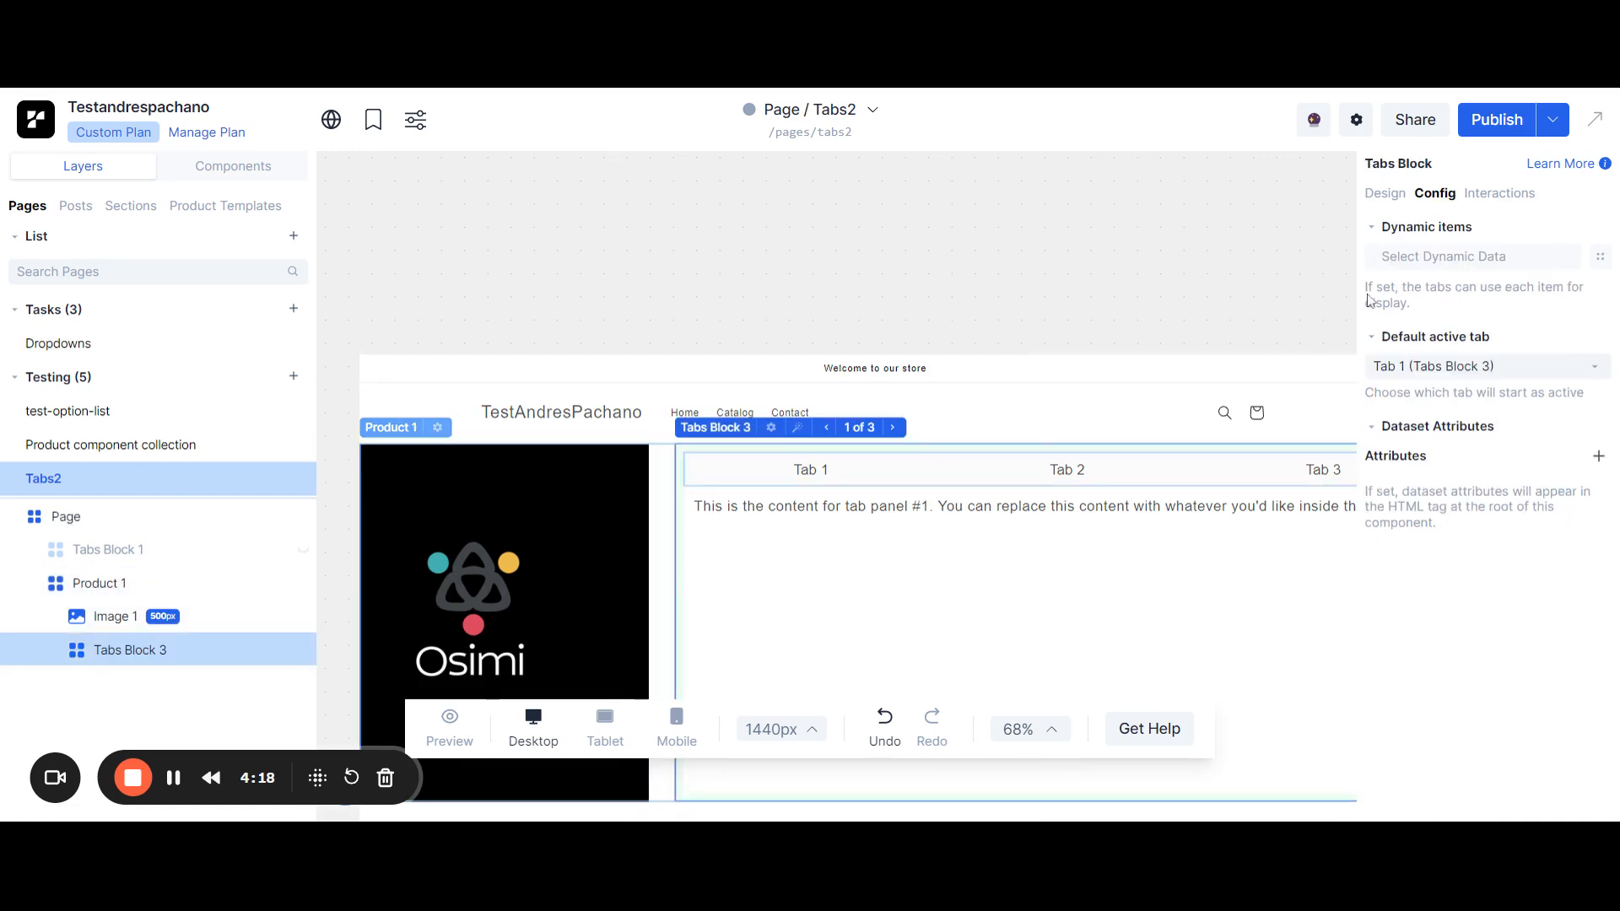
pyautogui.click(1386, 193)
pyautogui.click(1389, 367)
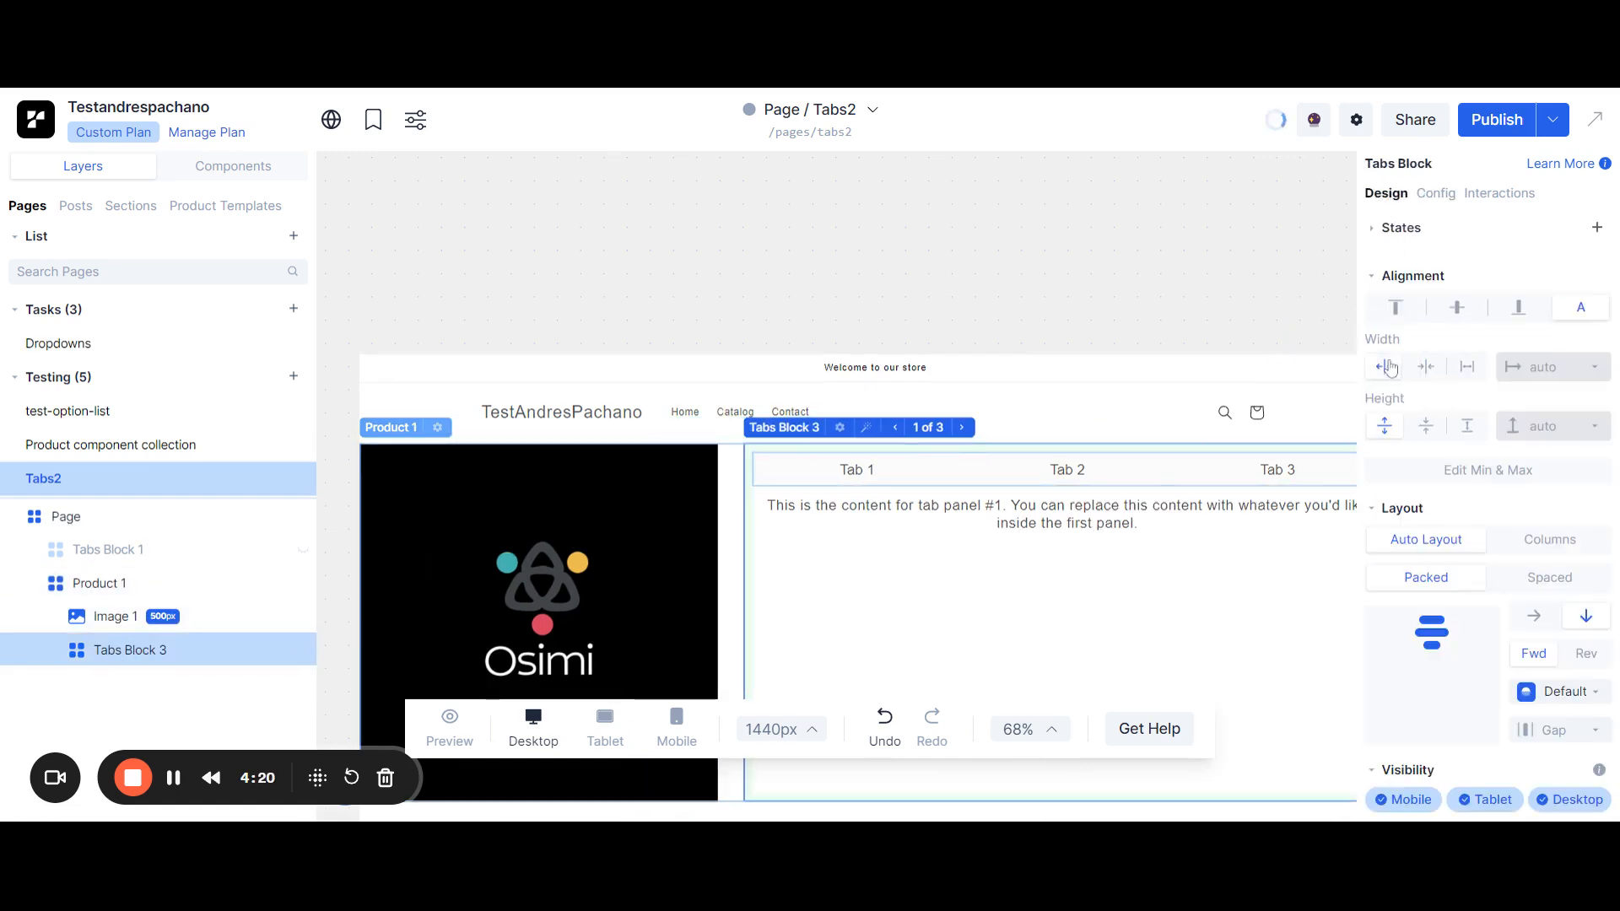
pyautogui.scroll(-3, 1072, 515)
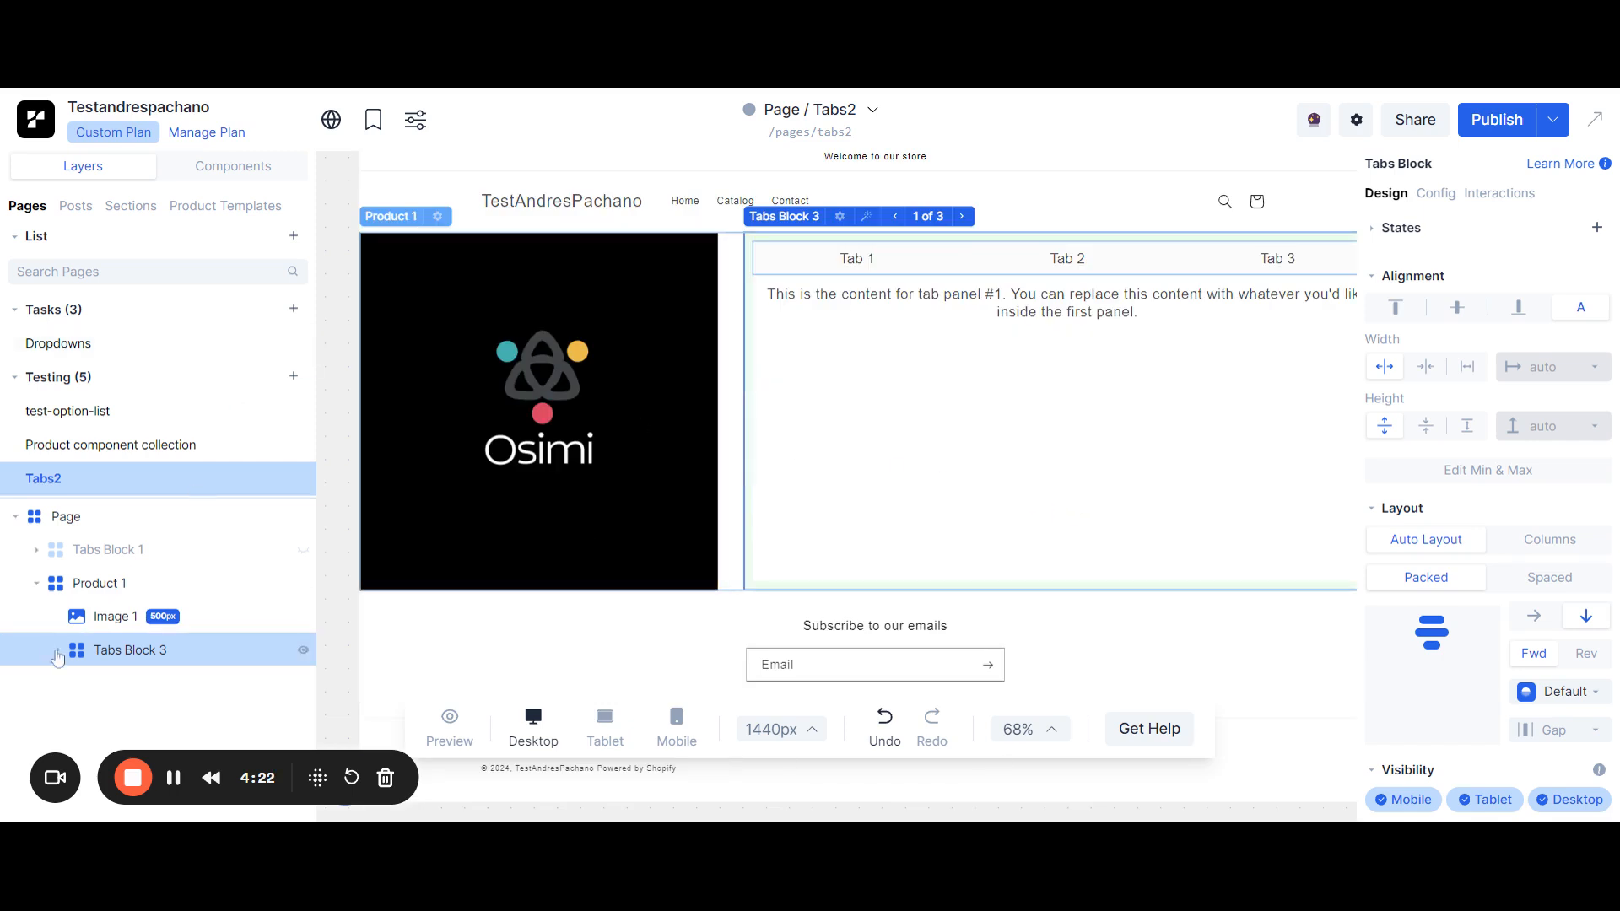
# Switch Product 1 to a columns layout with two equal columns for the image and the tabs block.
pyautogui.click(113, 618)
pyautogui.click(152, 591)
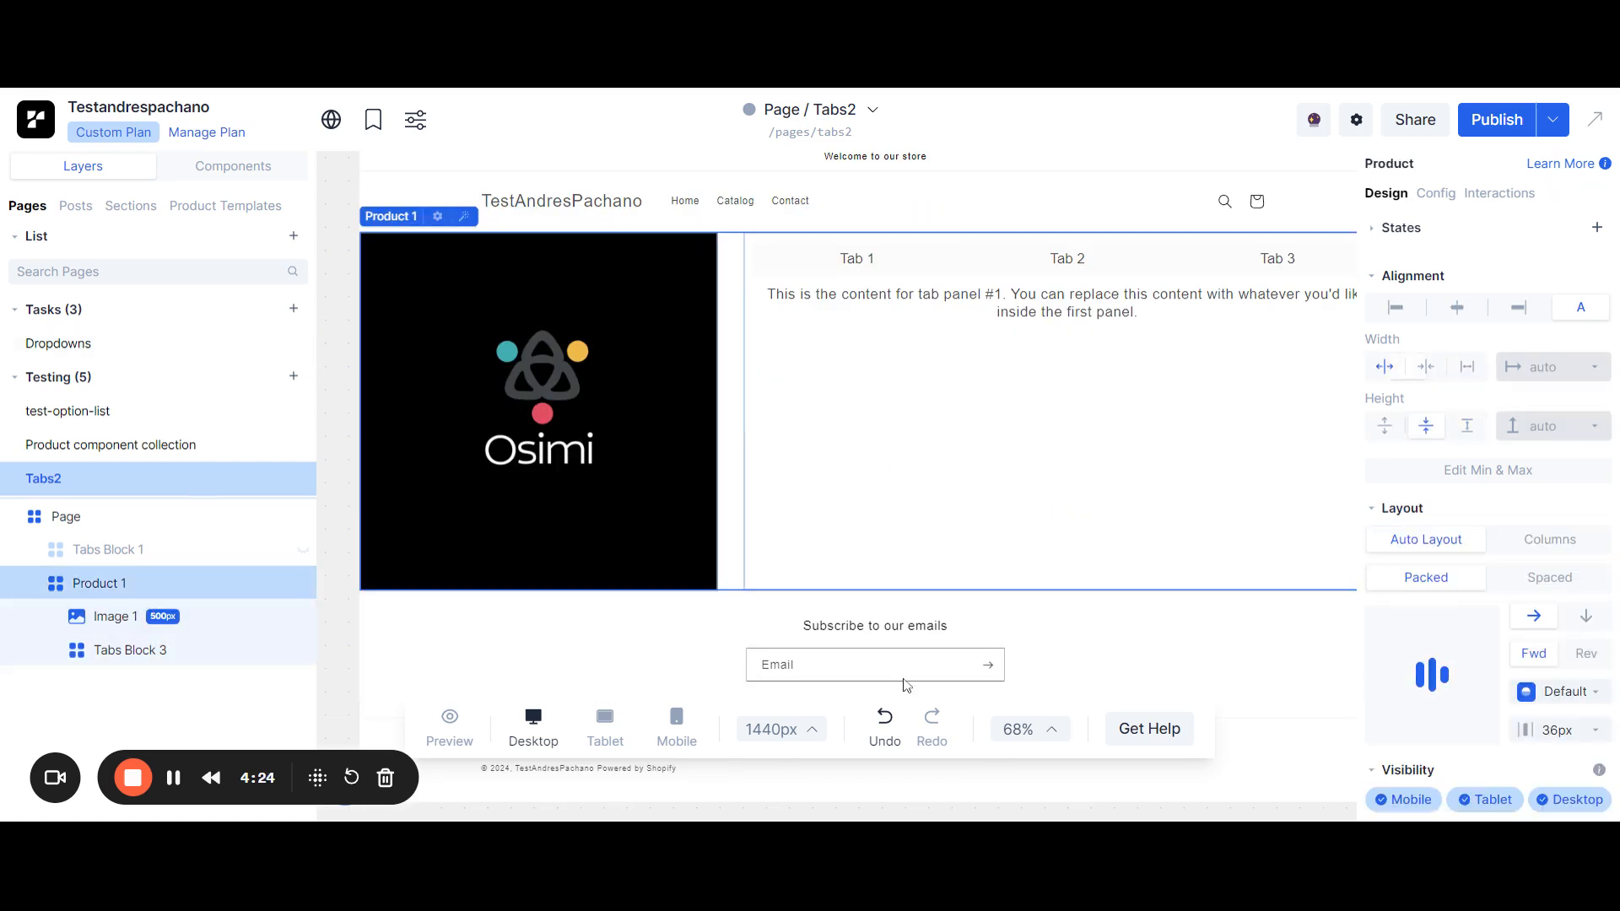
pyautogui.click(1550, 539)
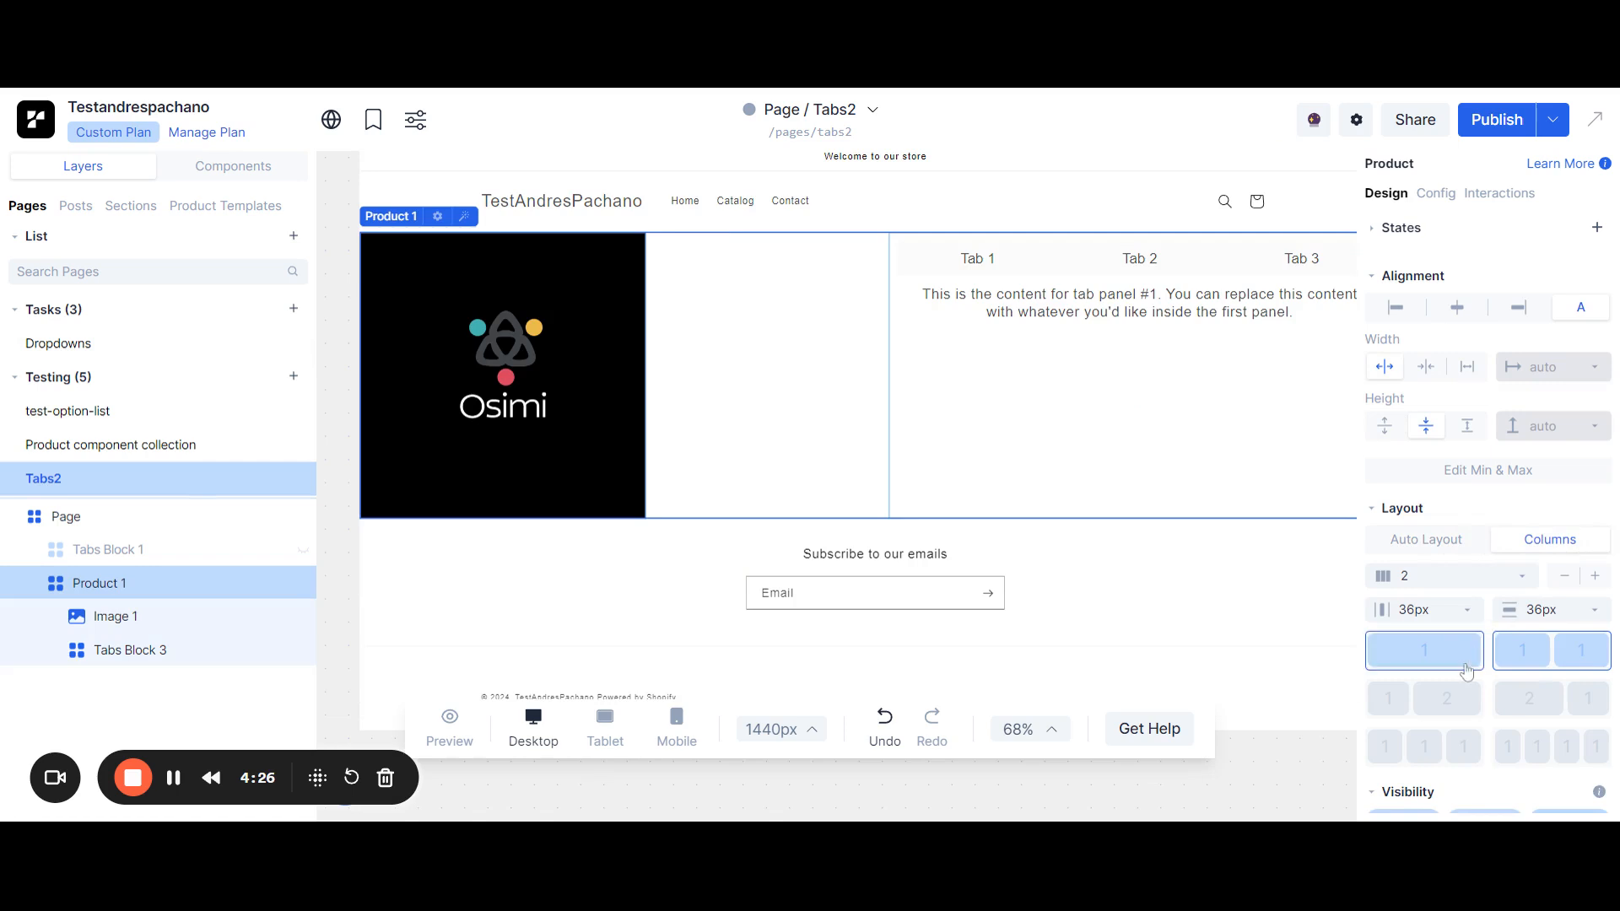
pyautogui.click(1541, 714)
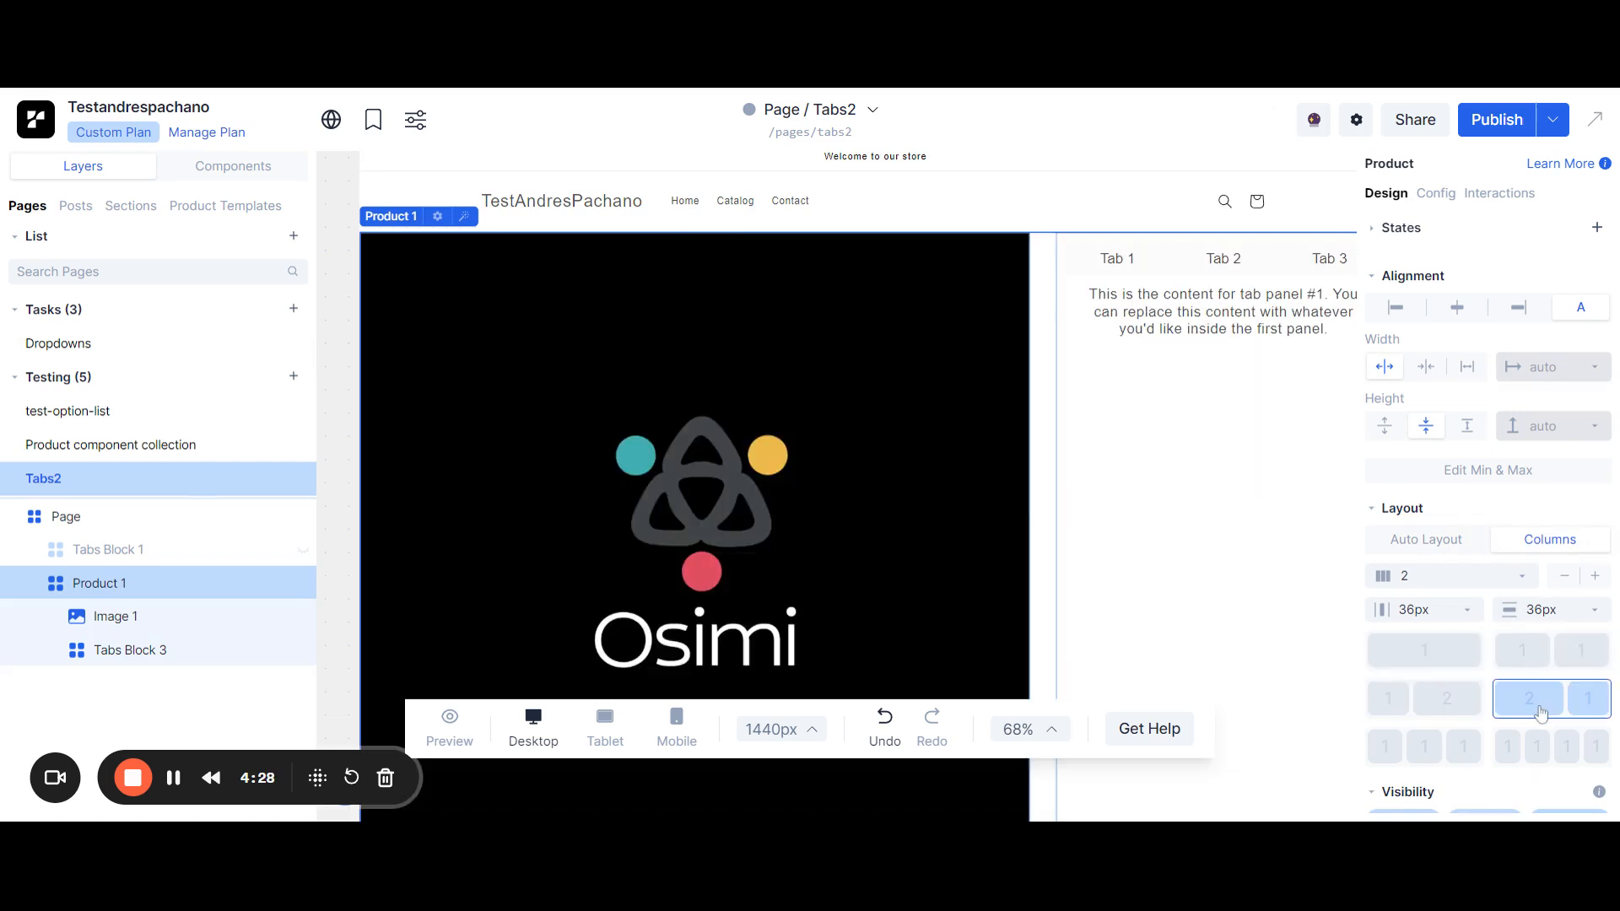
pyautogui.click(1553, 652)
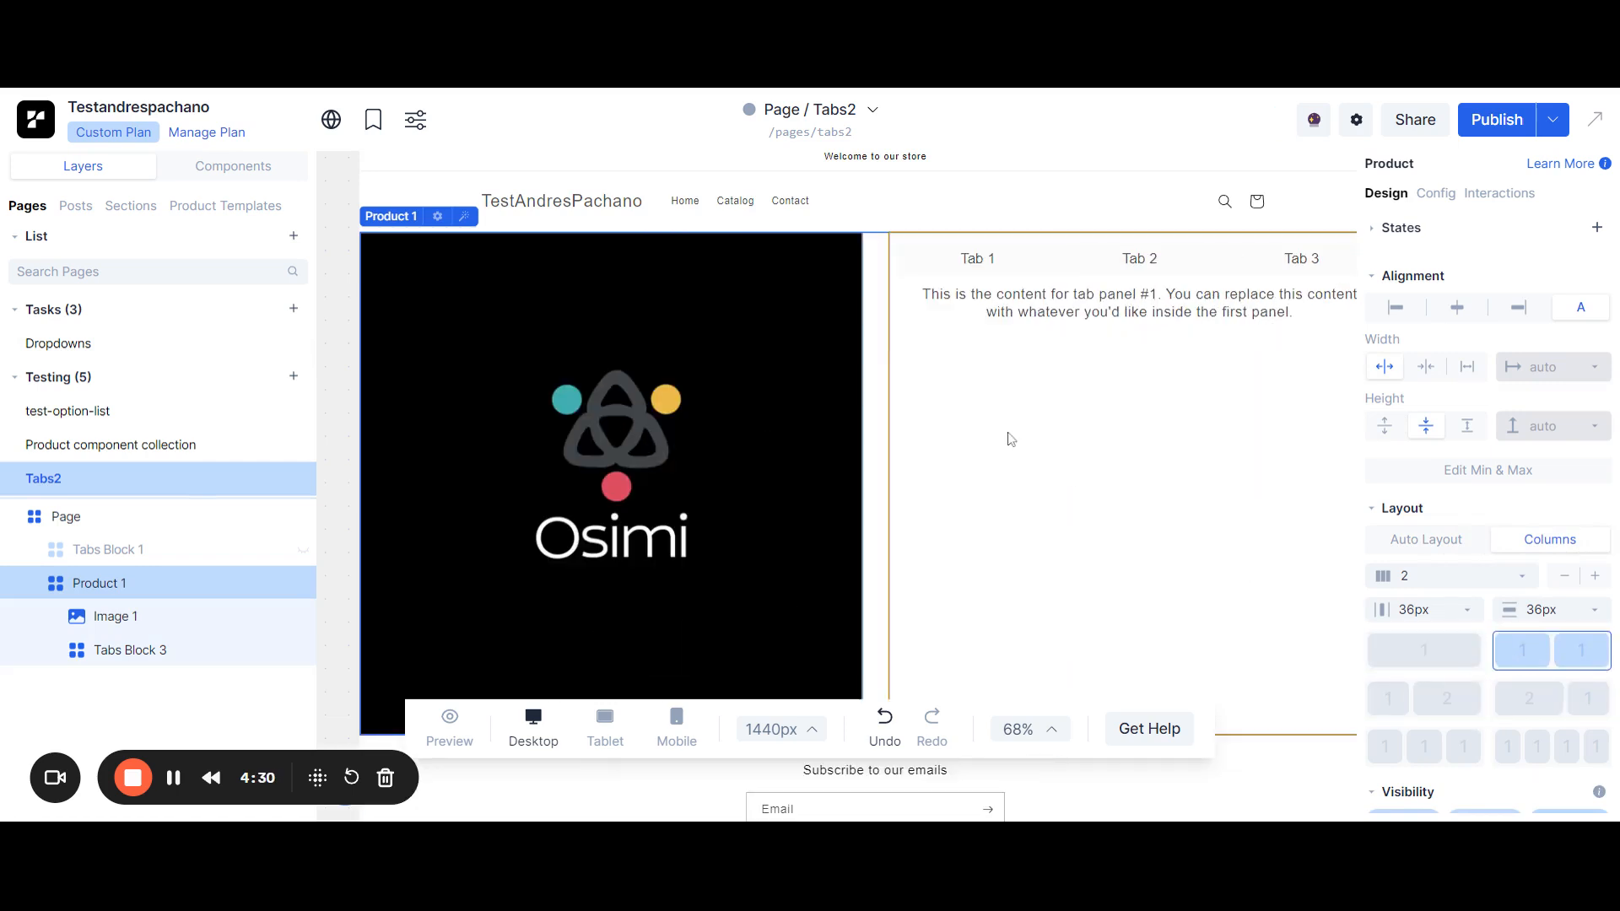
pyautogui.scroll(-5, 992, 426)
pyautogui.scroll(5, 971, 413)
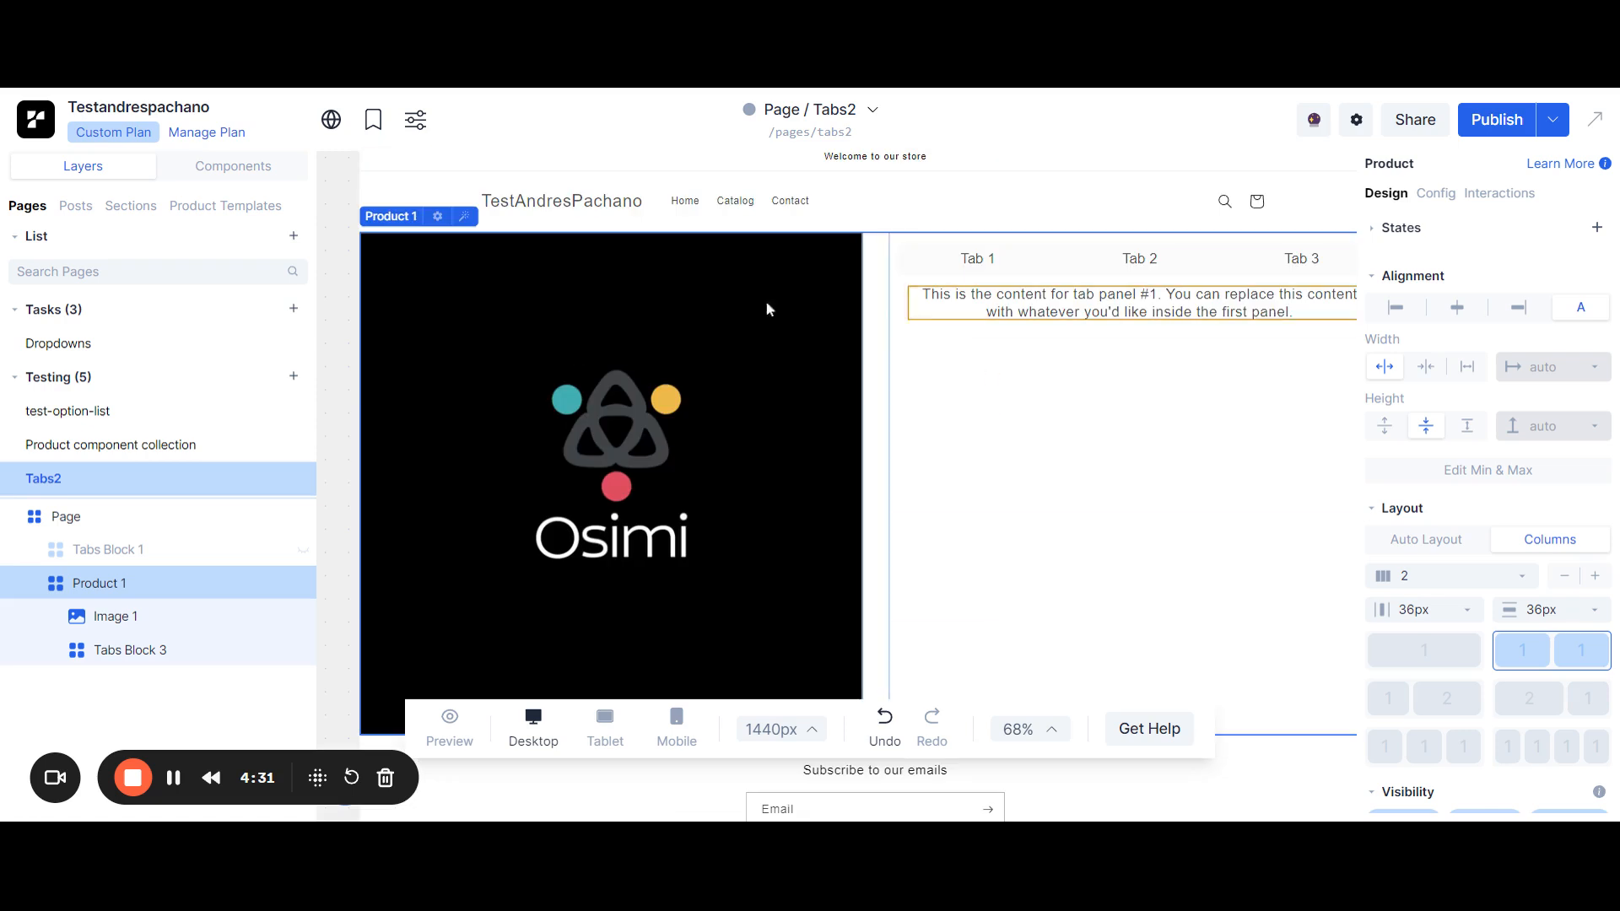
# Expand Tabs Block 3 in the layer tree and select its Tabs Menu.
pyautogui.click(76, 654)
pyautogui.scroll(-3, 695, 562)
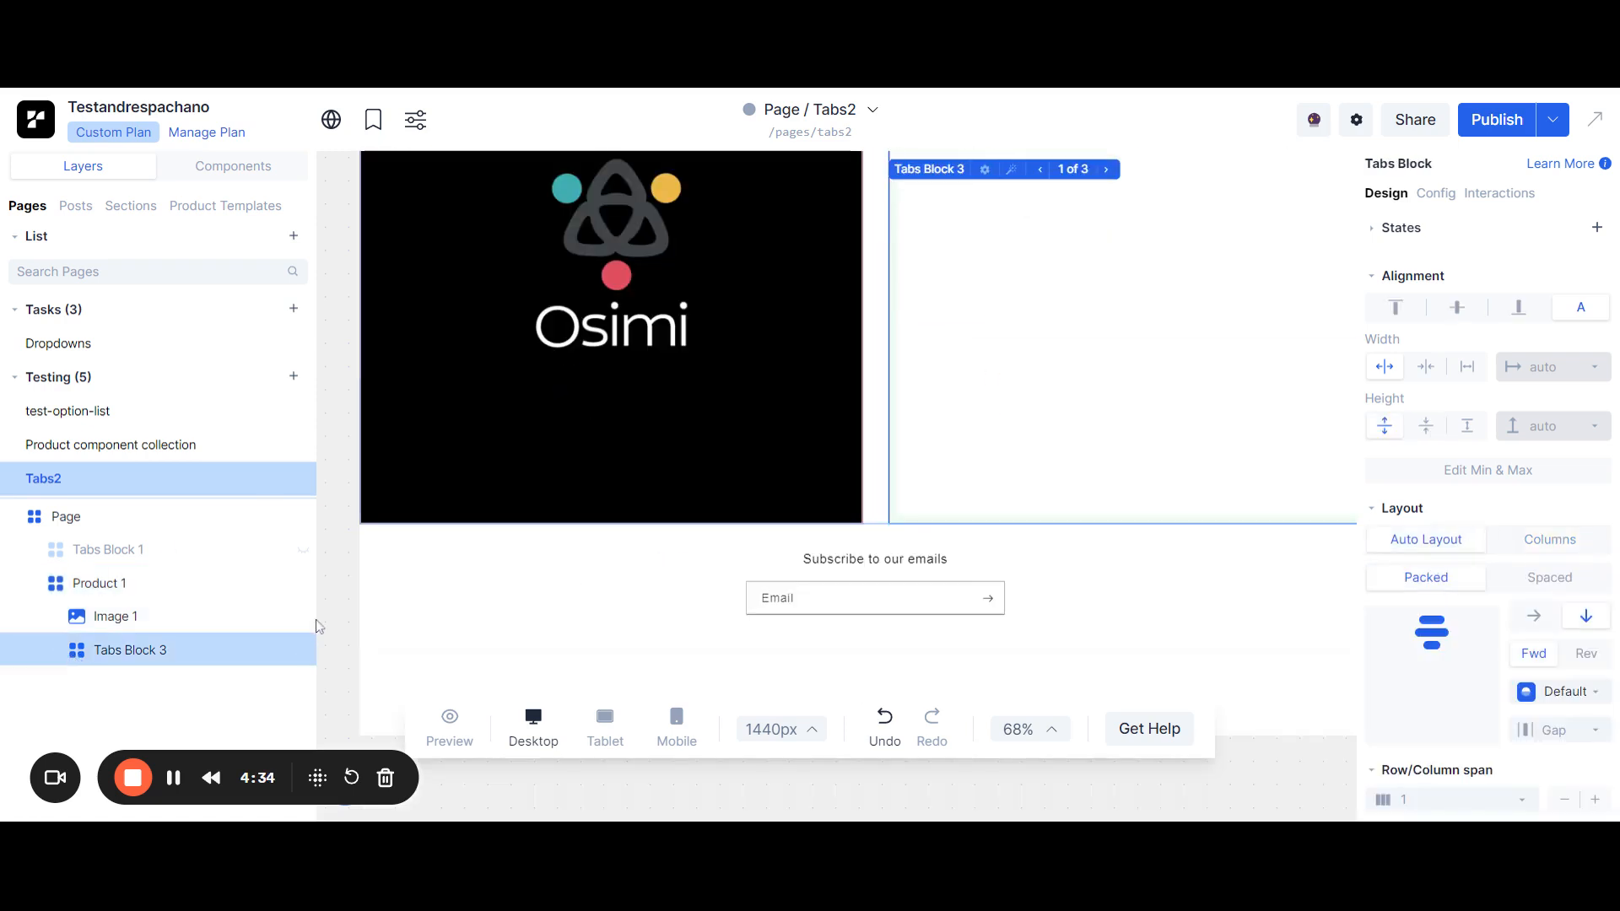
pyautogui.click(57, 651)
pyautogui.click(170, 675)
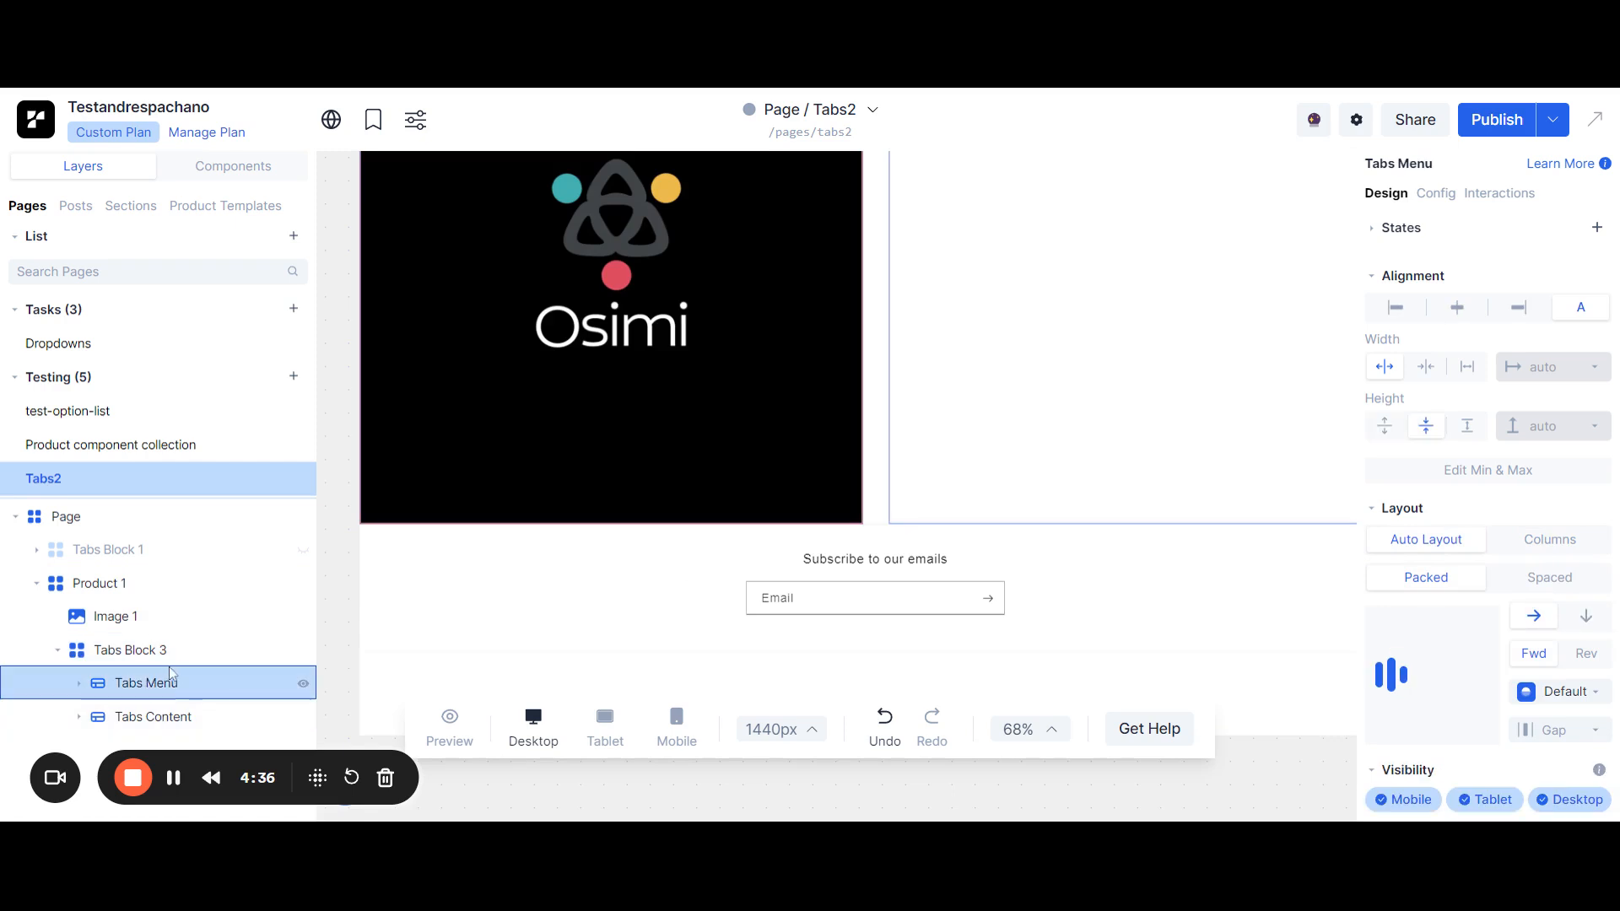
pyautogui.scroll(4, 641, 549)
pyautogui.scroll(-3, 951, 514)
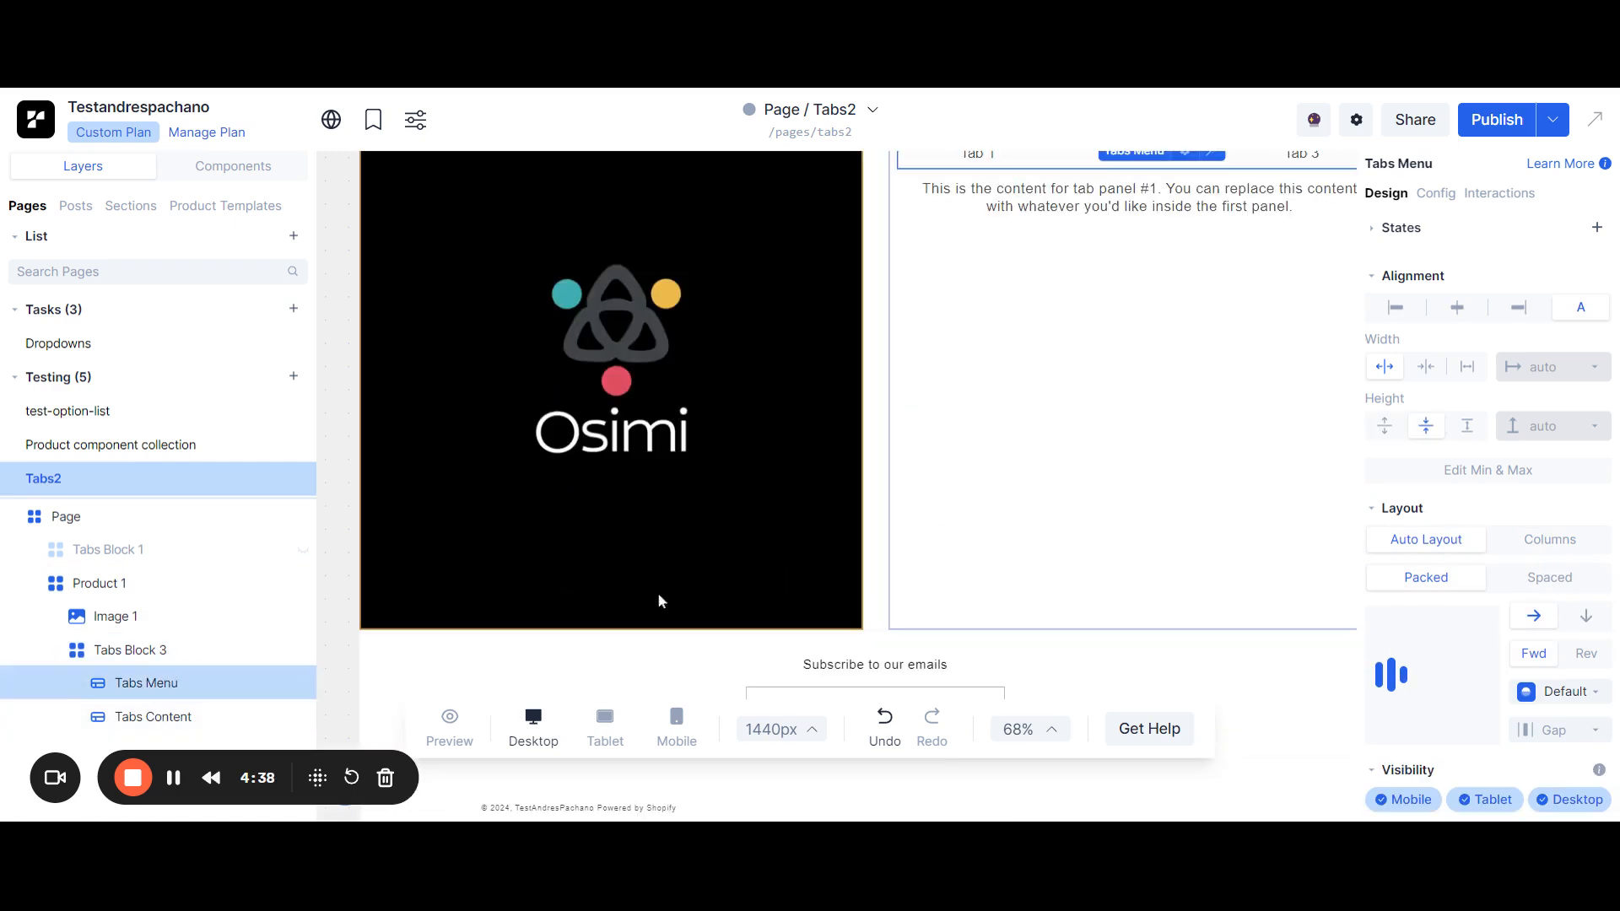
# Change the label text of the first tab in Tabs Block 3's menu to "Variant Red".
pyautogui.click(80, 683)
pyautogui.click(173, 715)
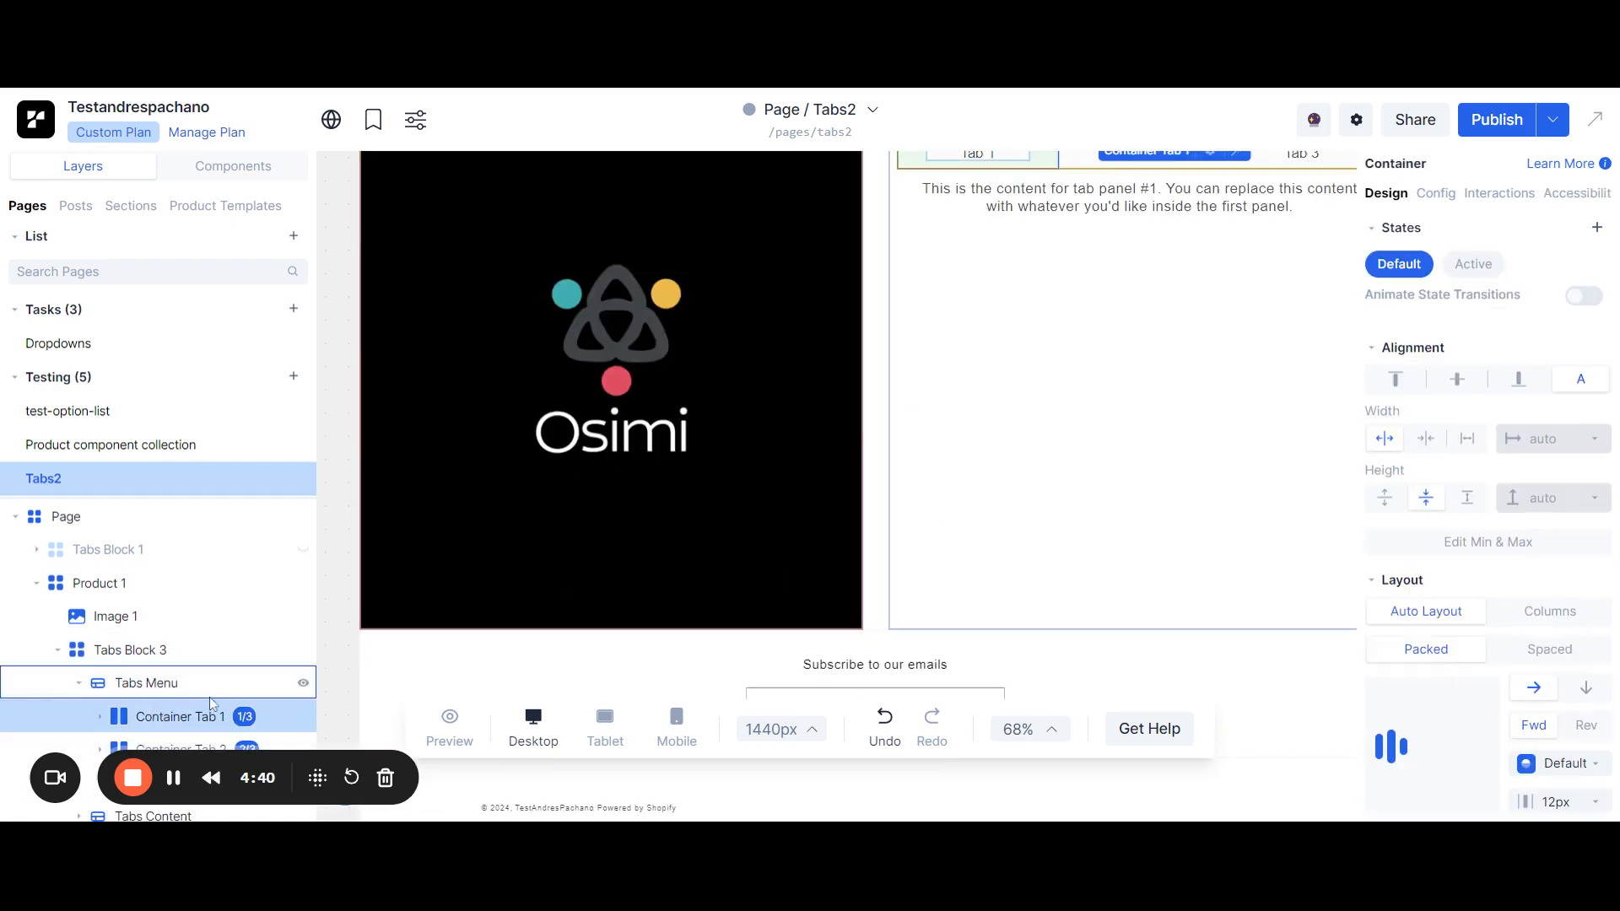
pyautogui.scroll(-1, 173, 734)
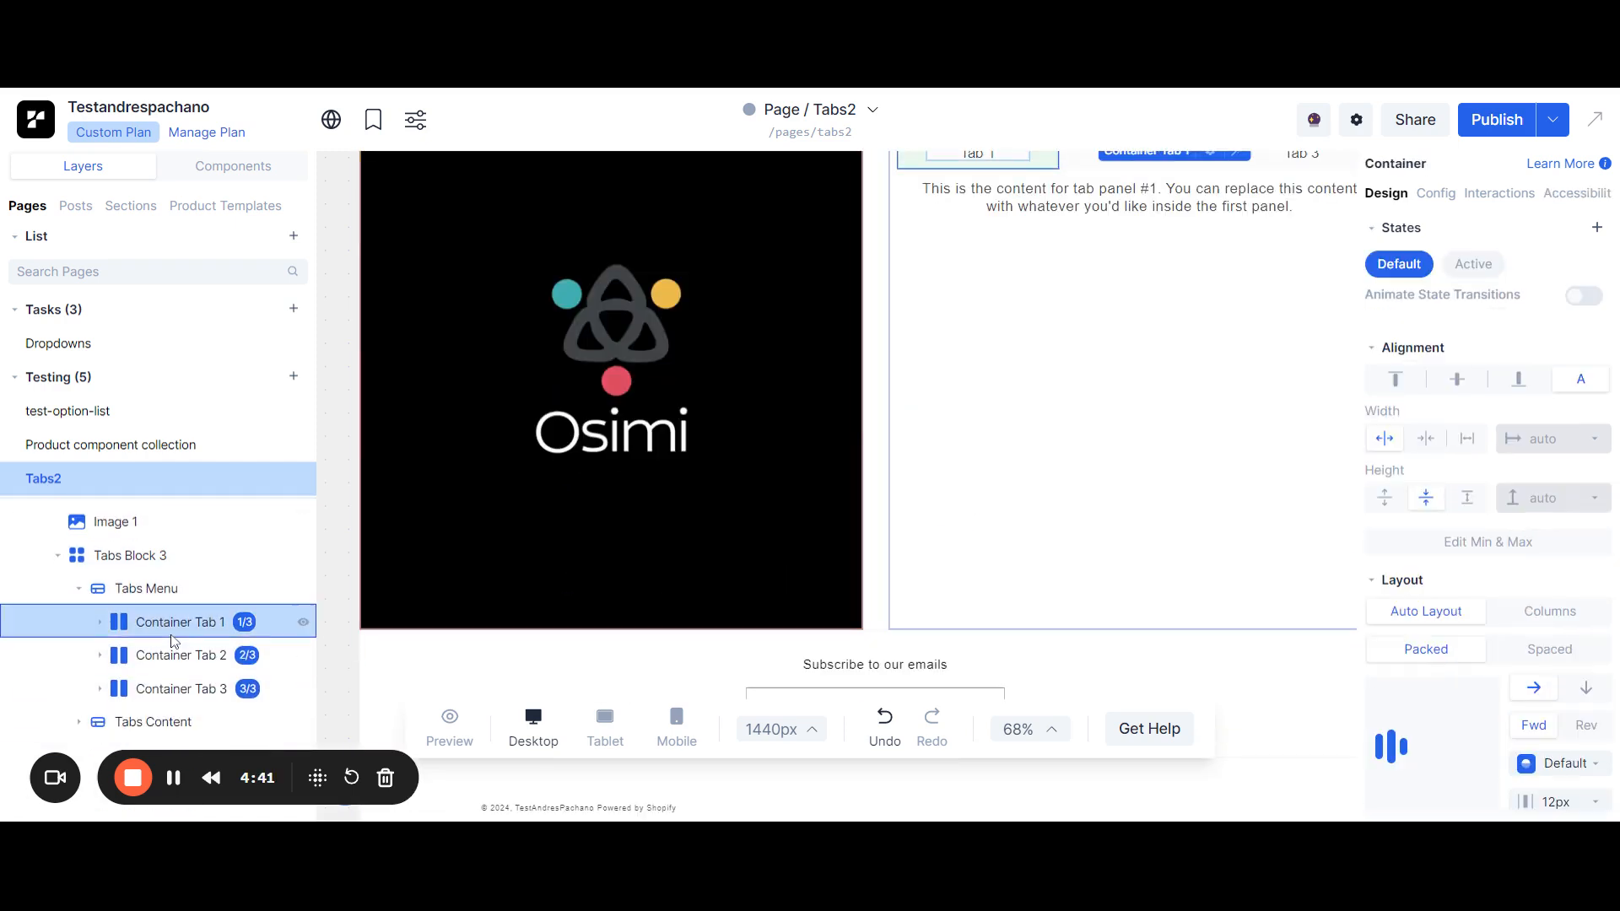
pyautogui.click(100, 622)
pyautogui.click(179, 660)
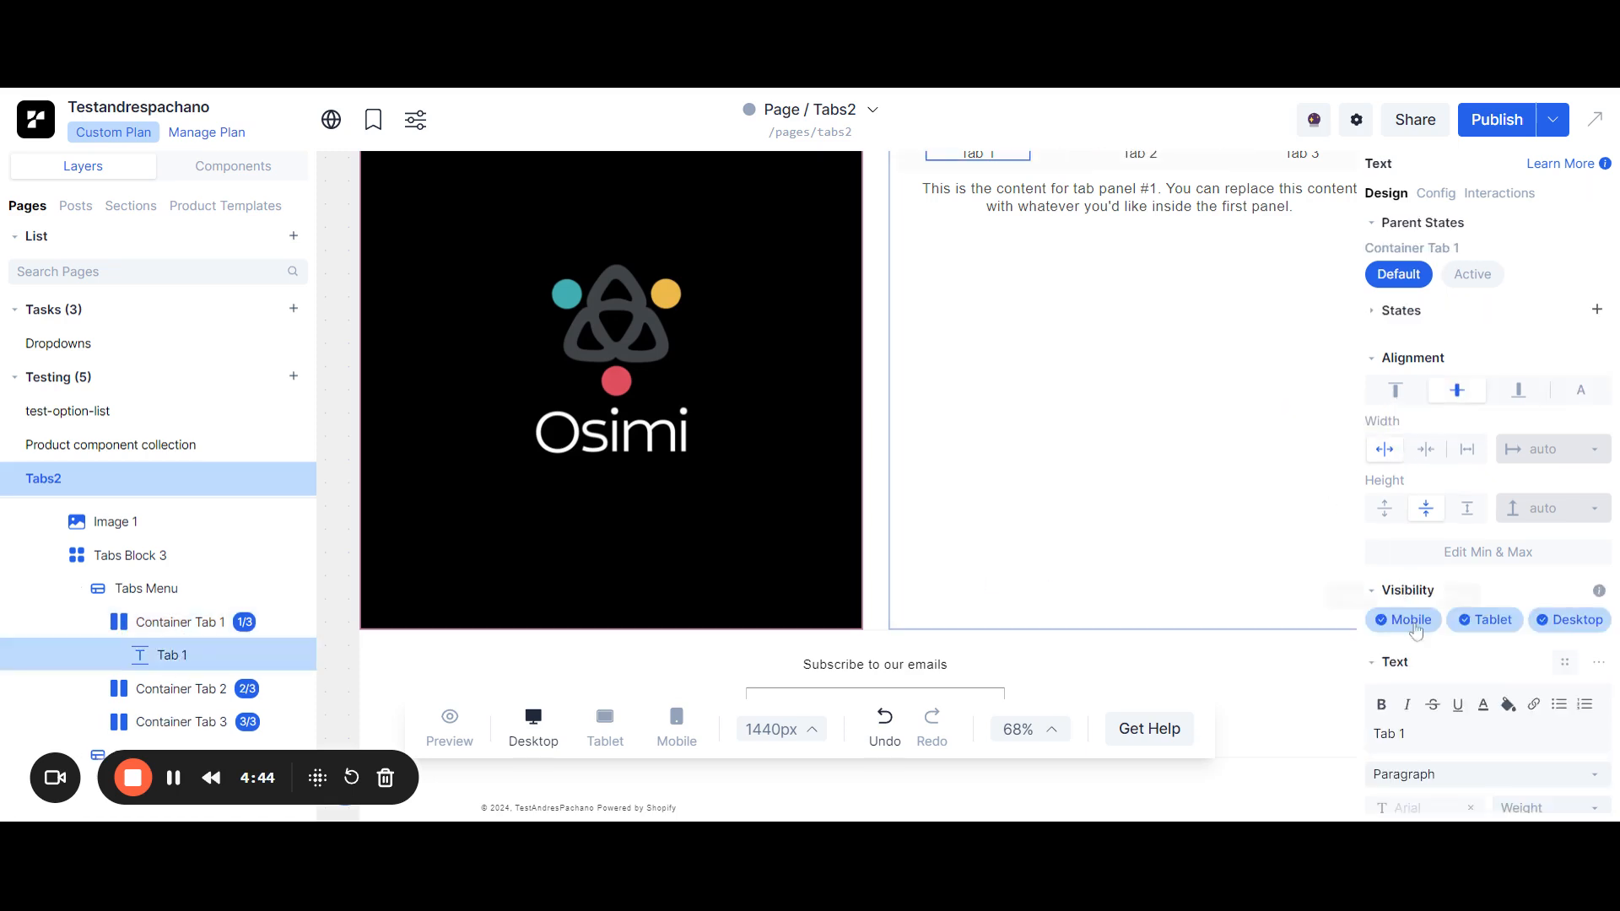
pyautogui.tripleClick(1393, 729)
pyautogui.write('Var')
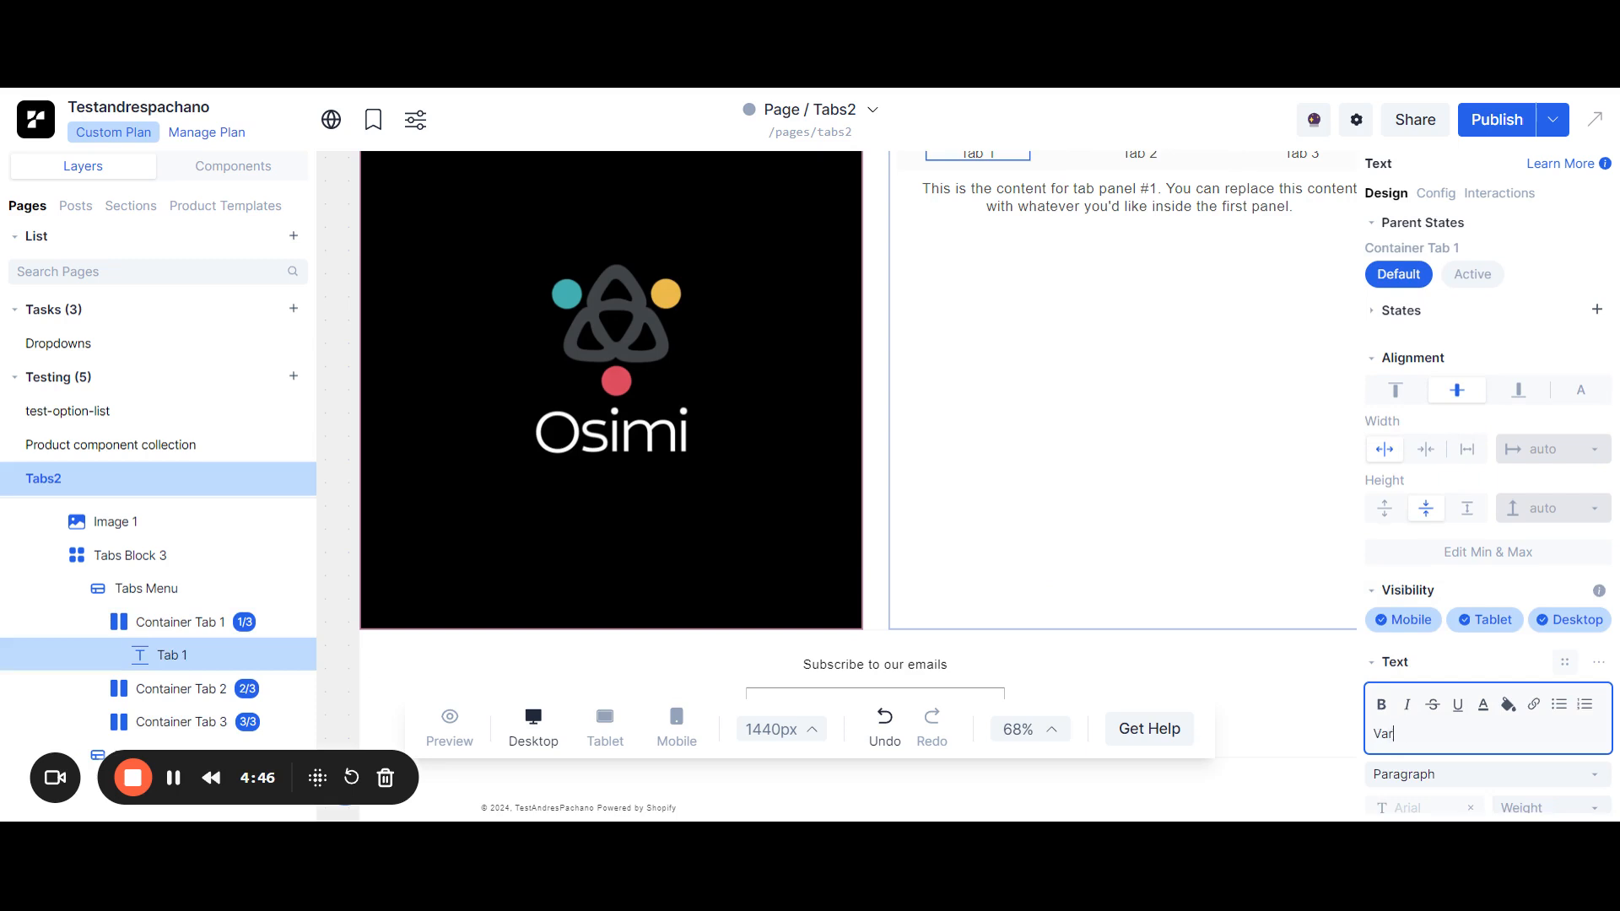
pyautogui.write('iant 3')
pyautogui.press('BackSpace')
pyautogui.write('Red')
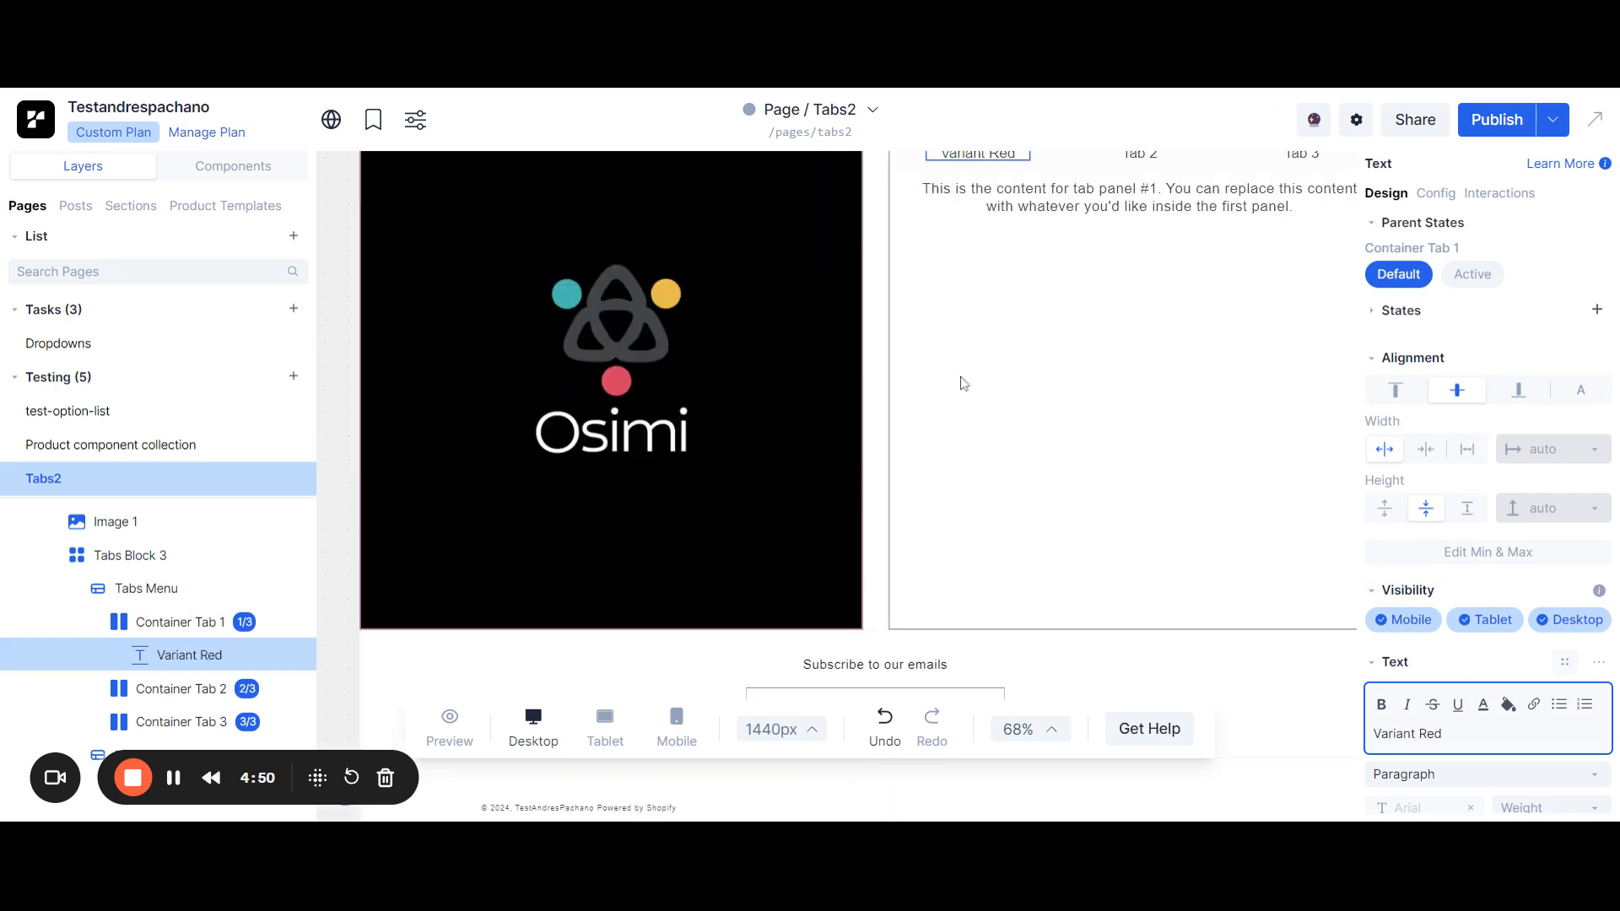
# Change the label text of the second tab in Tabs Block 3's menu to "Variant blue".
pyautogui.click(100, 622)
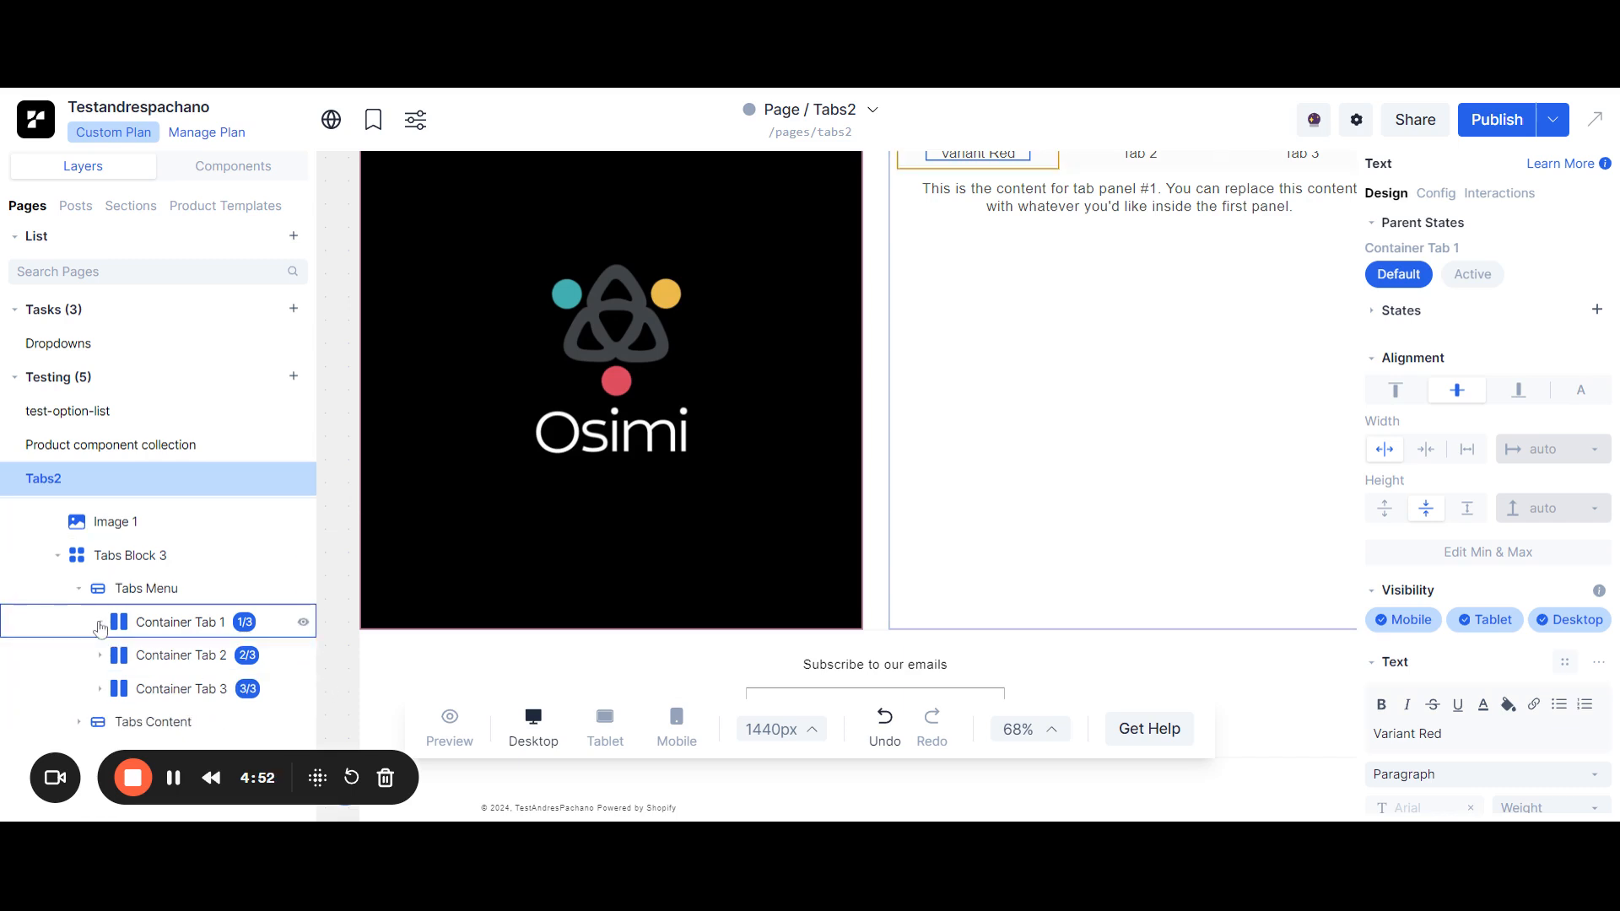
pyautogui.click(102, 657)
pyautogui.click(100, 655)
pyautogui.click(173, 689)
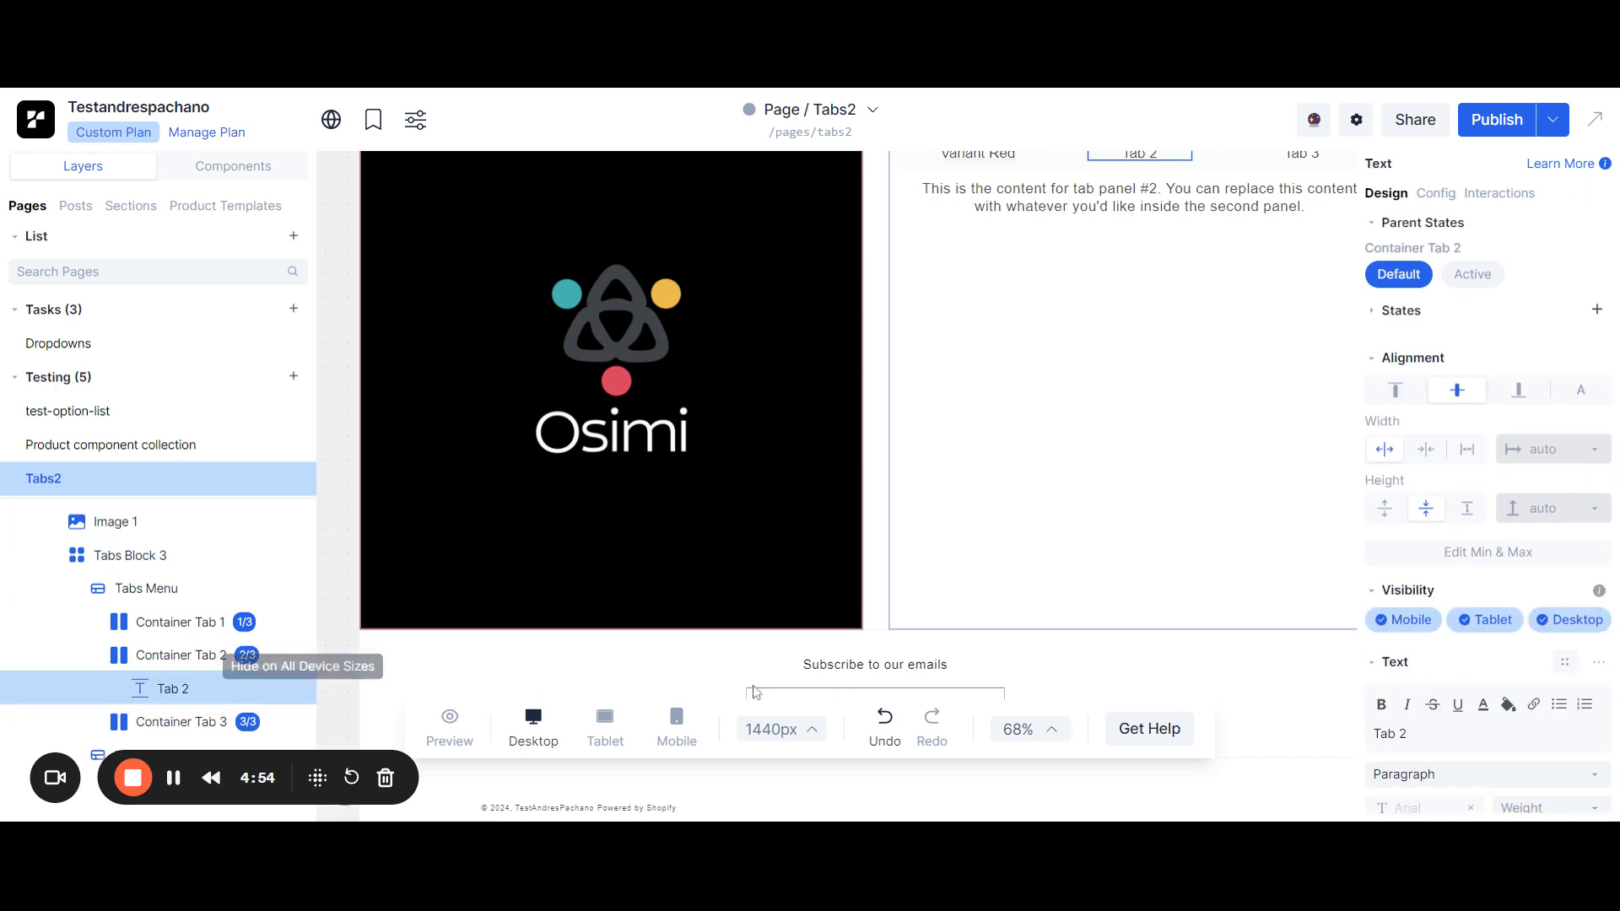
pyautogui.click(1394, 734)
pyautogui.hotkey('ctrl', 'a')
pyautogui.write('Va')
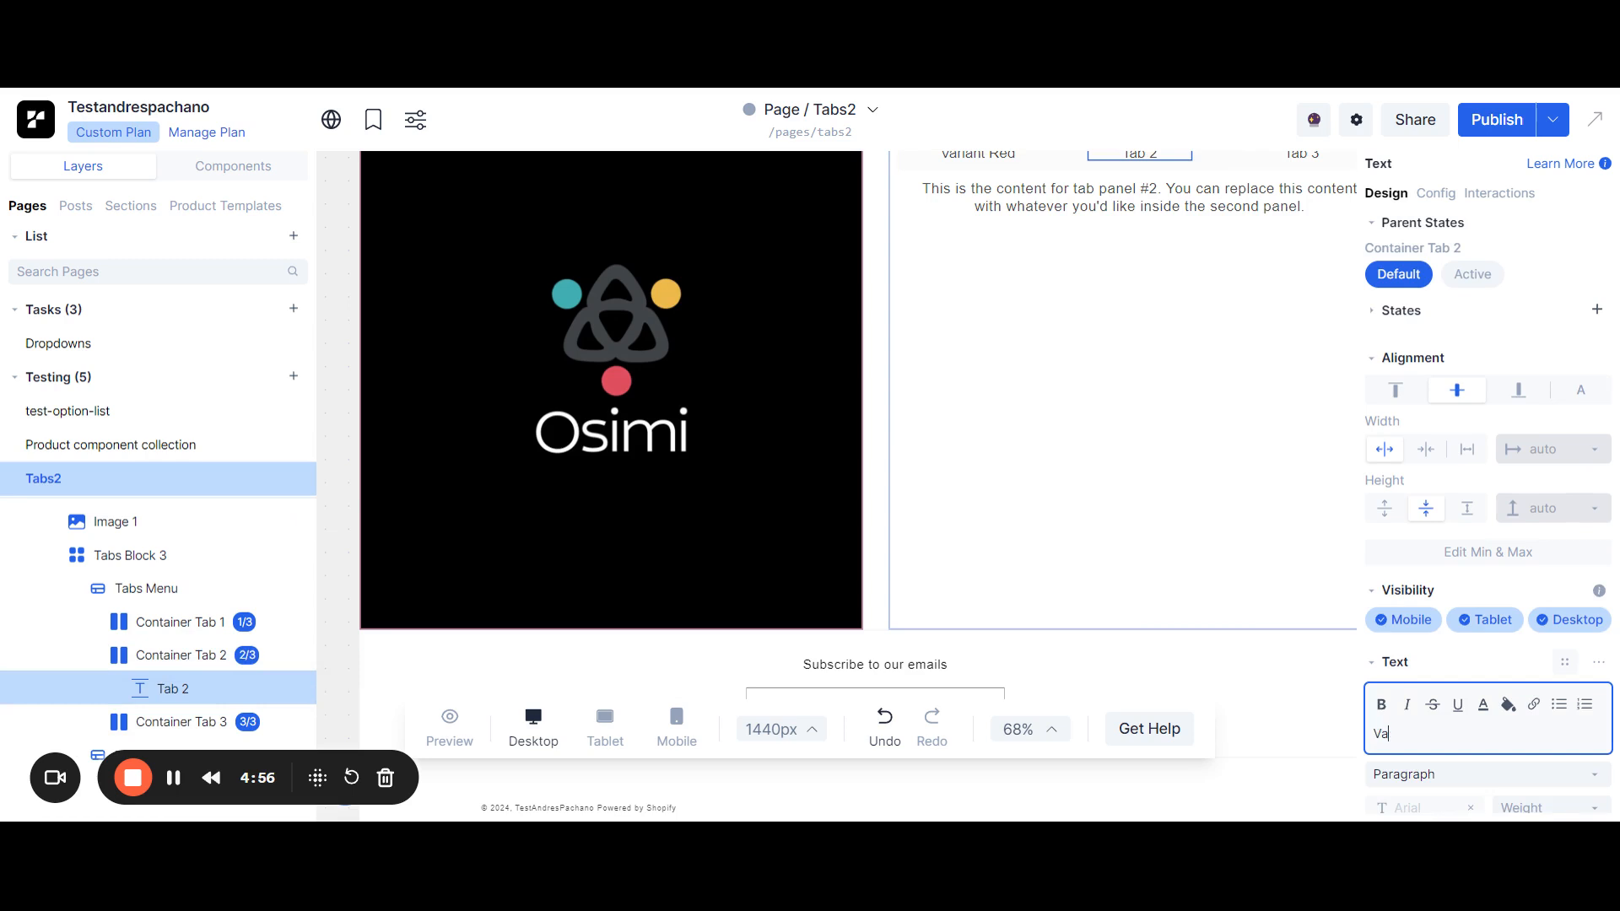
pyautogui.write('riant blue')
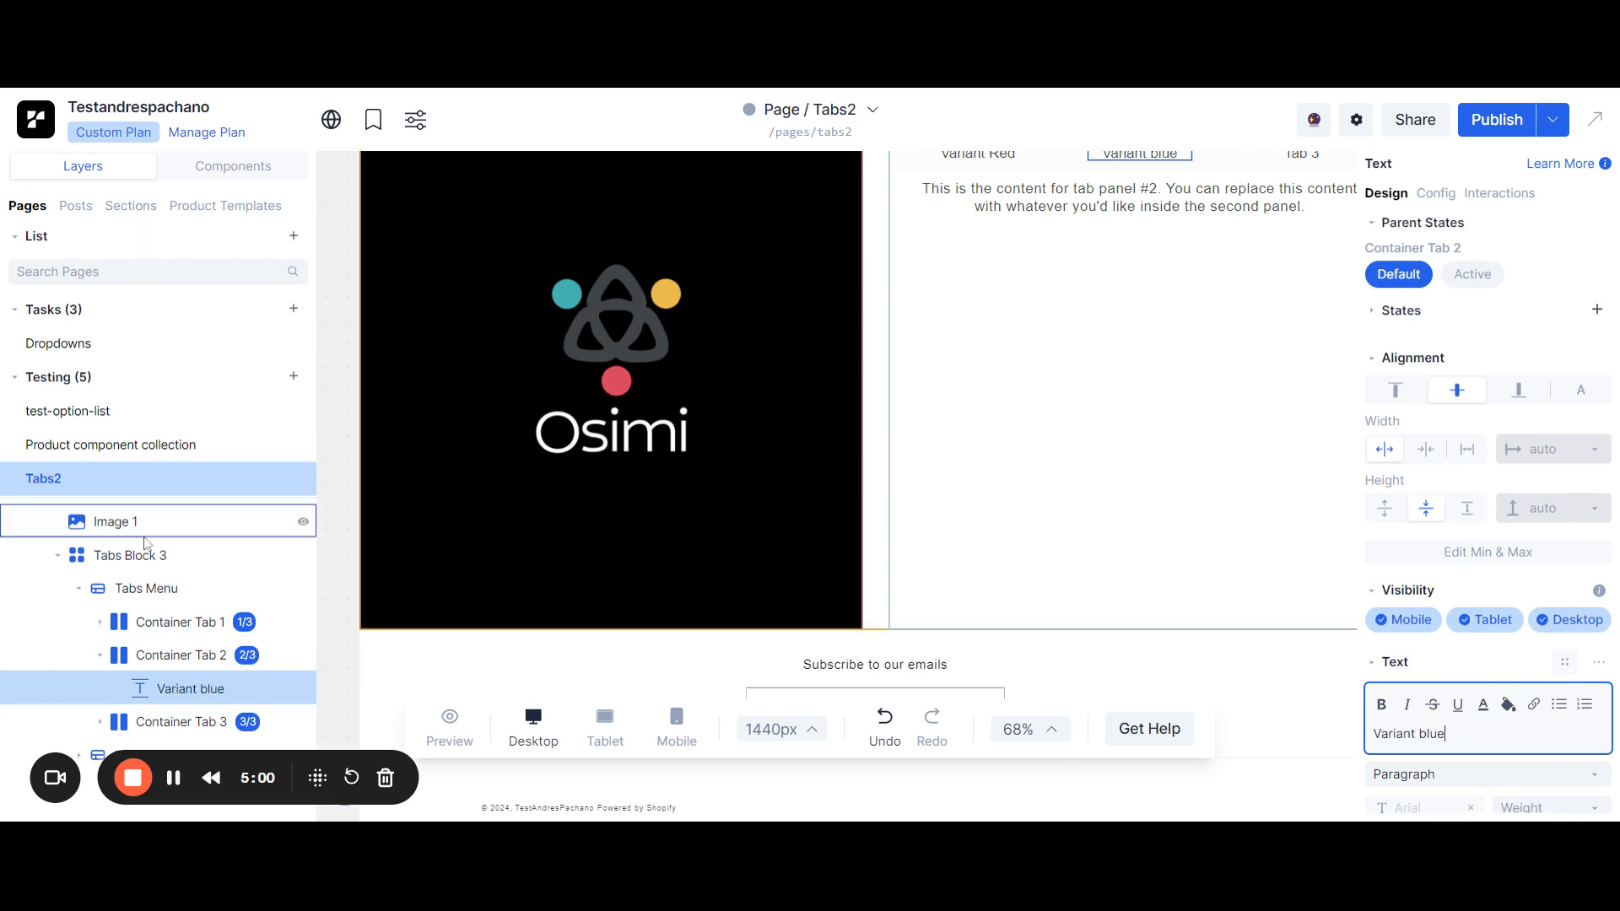
# Change the label text of the third tab in Tabs Block 3's menu to "Variant black", without an extra line break.
pyautogui.scroll(-1, 145, 542)
pyautogui.click(99, 688)
pyautogui.click(166, 720)
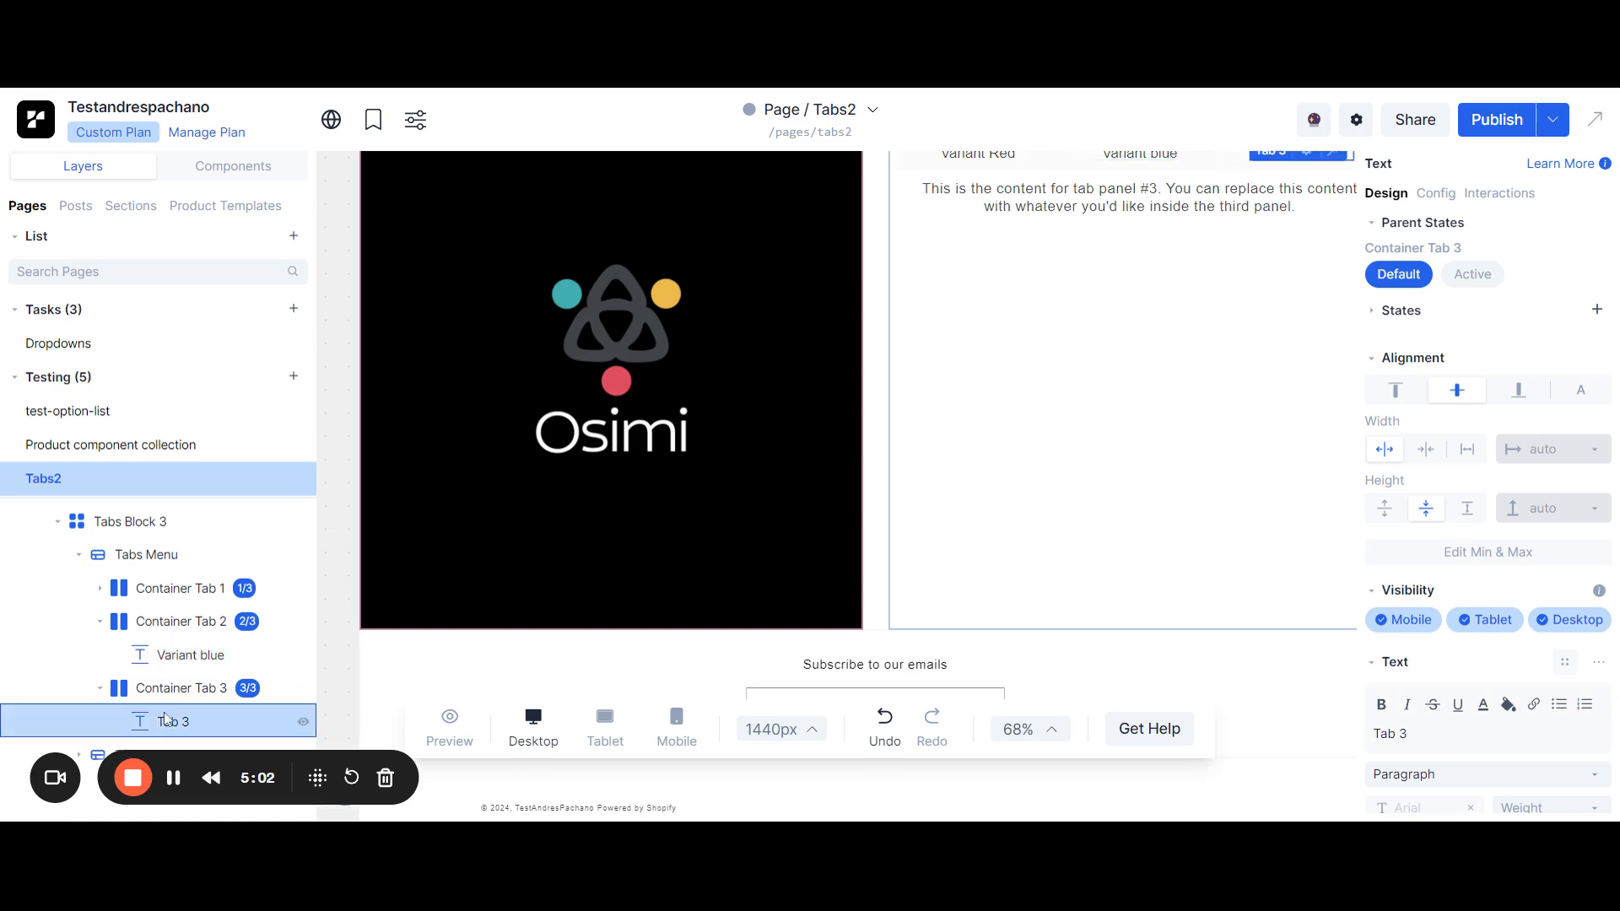
pyautogui.click(1434, 733)
pyautogui.hotkey('ctrl', 'a')
pyautogui.write('Va')
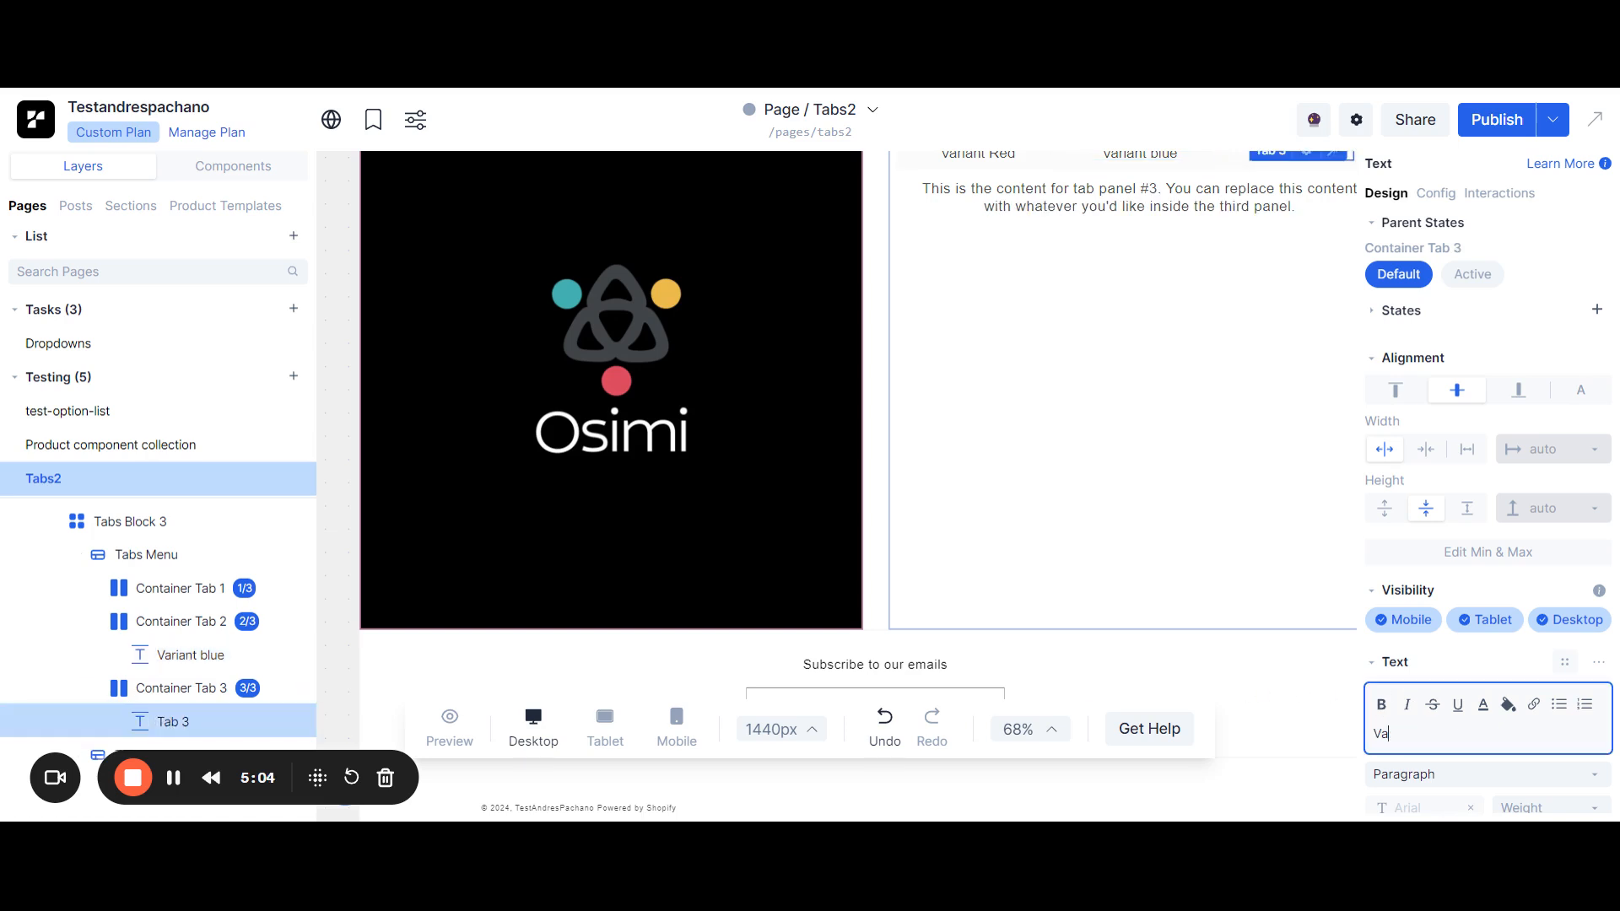
pyautogui.write('riant 3')
pyautogui.press('BackSpace')
pyautogui.write('lack')
pyautogui.press('Return')
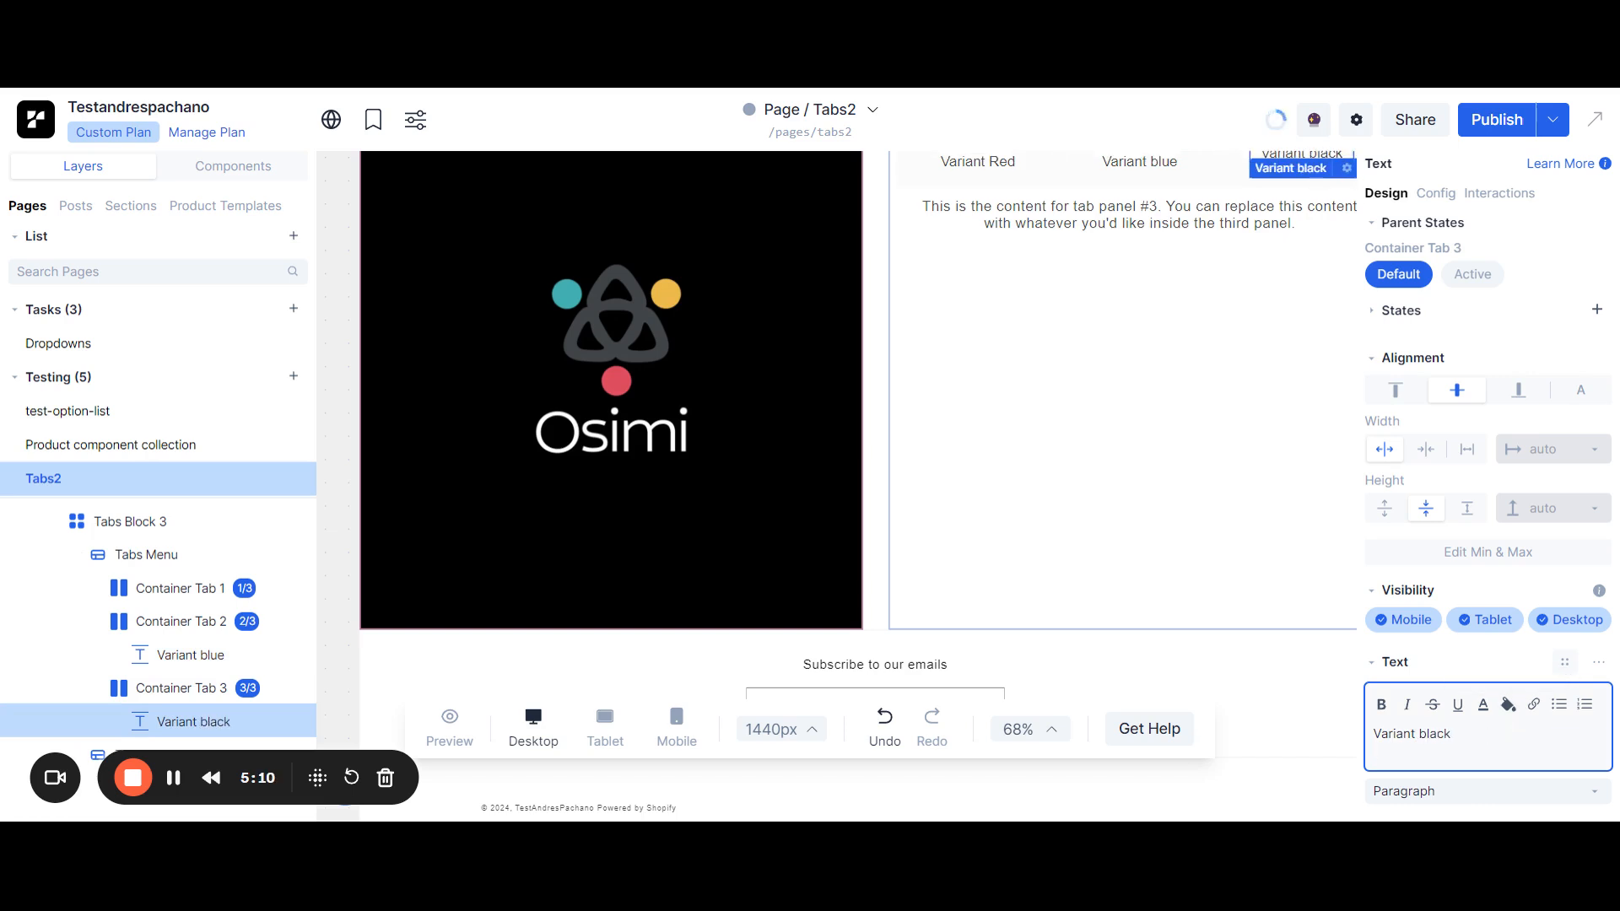
pyautogui.press('Right')
pyautogui.press('Right')
pyautogui.press('Right')
pyautogui.press('Delete')
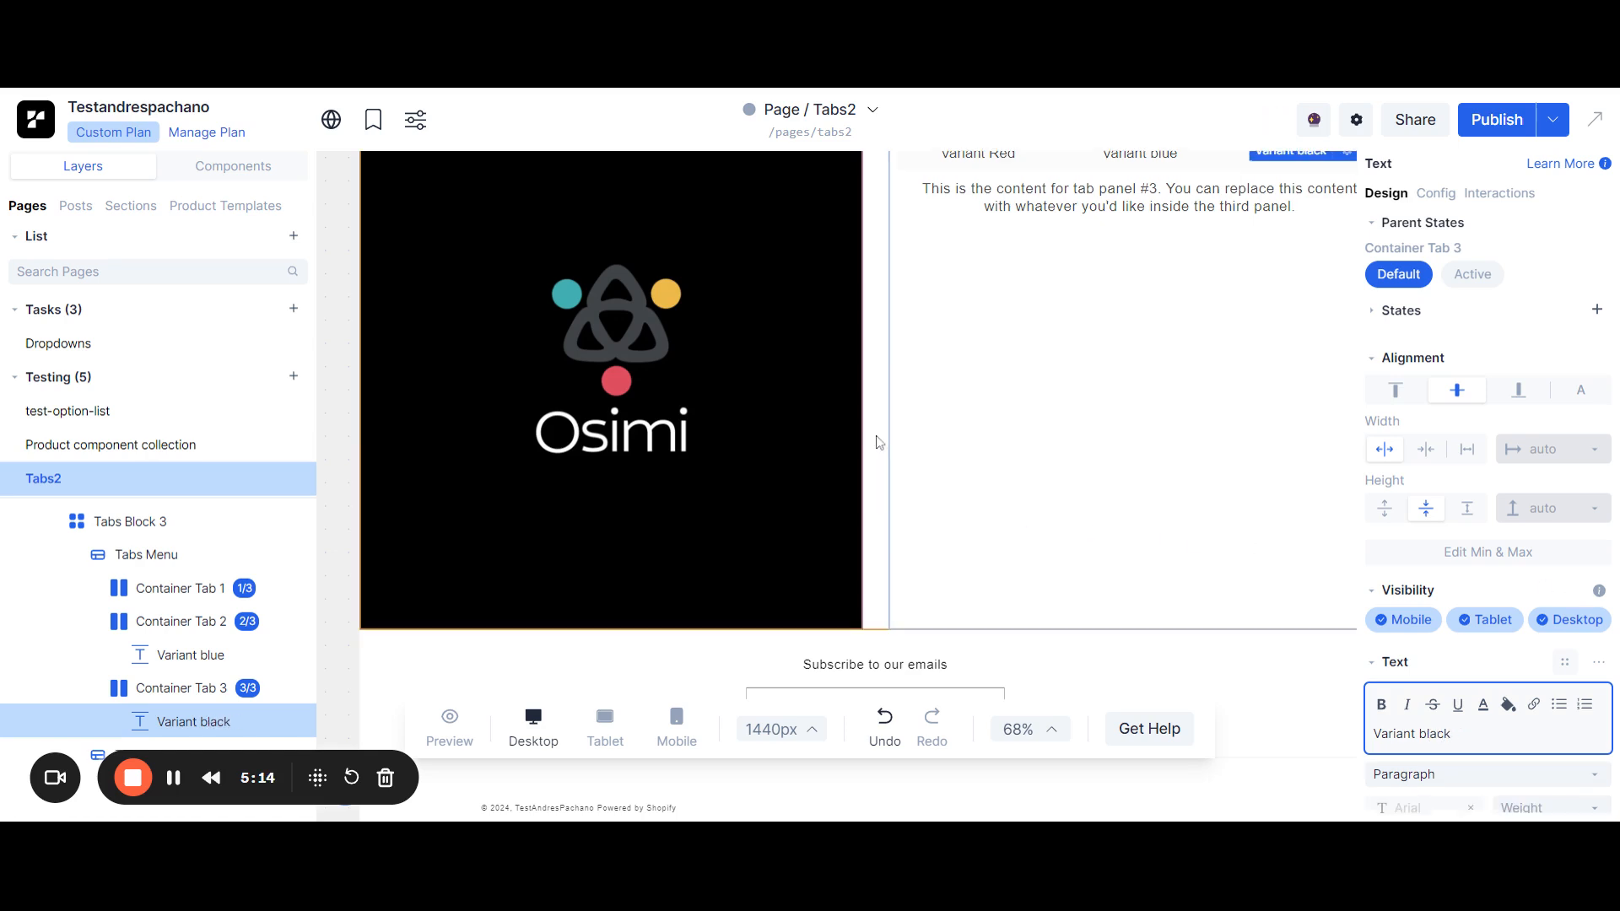
# Collapse the tab containers under Tabs Block 3's Tabs Menu and expand its Tabs Content in the layer tree.
pyautogui.click(339, 660)
pyautogui.scroll(-1, 245, 658)
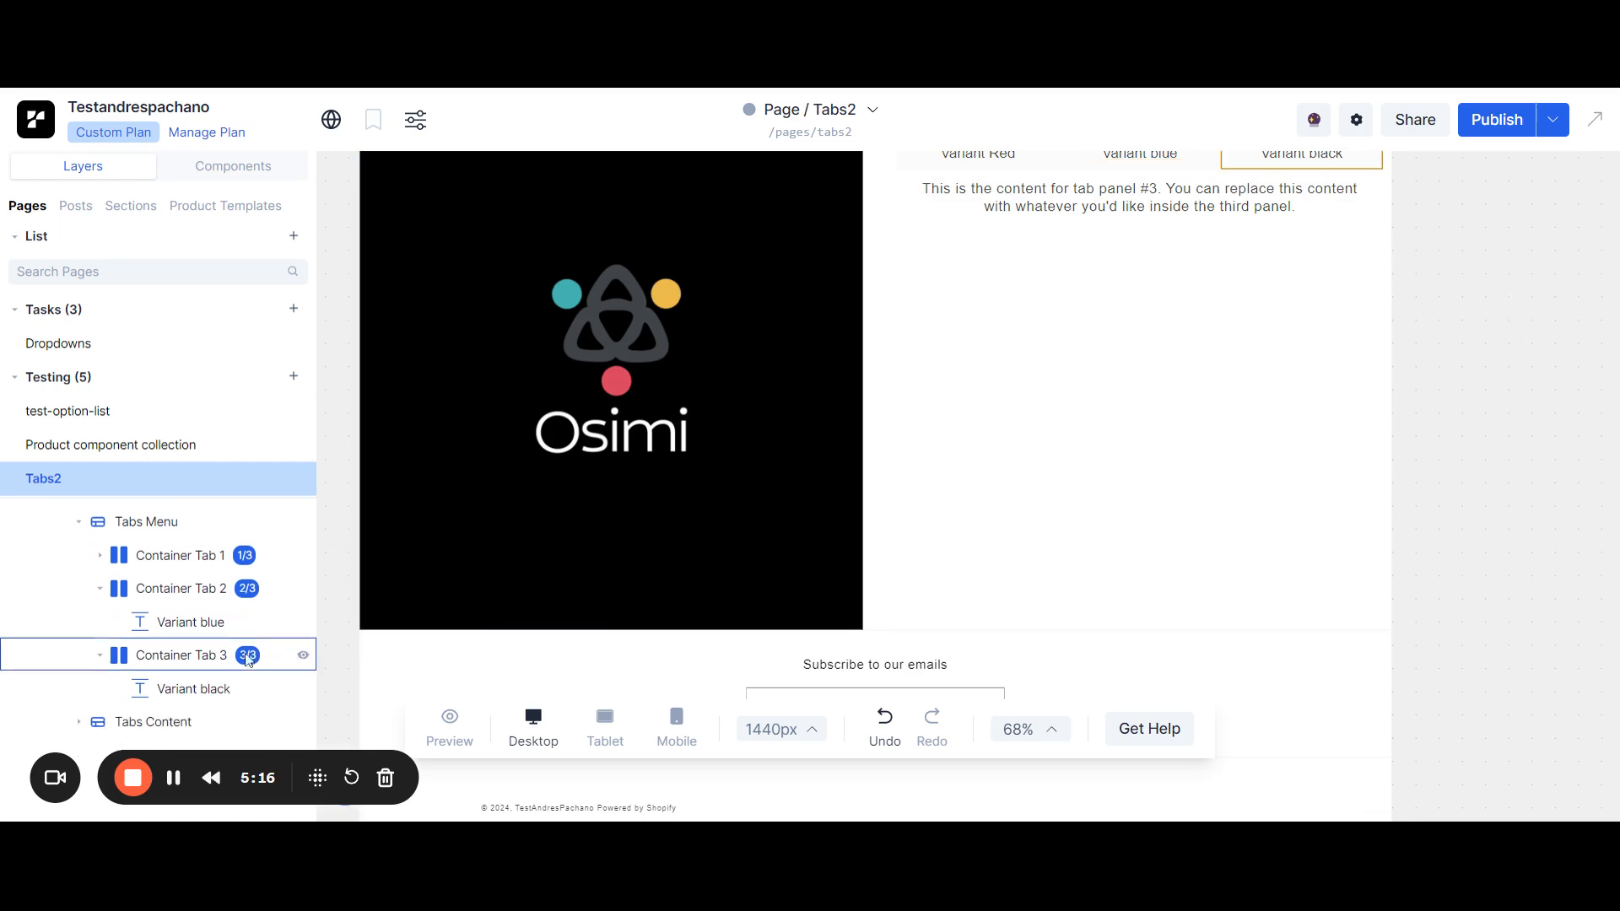
pyautogui.click(100, 588)
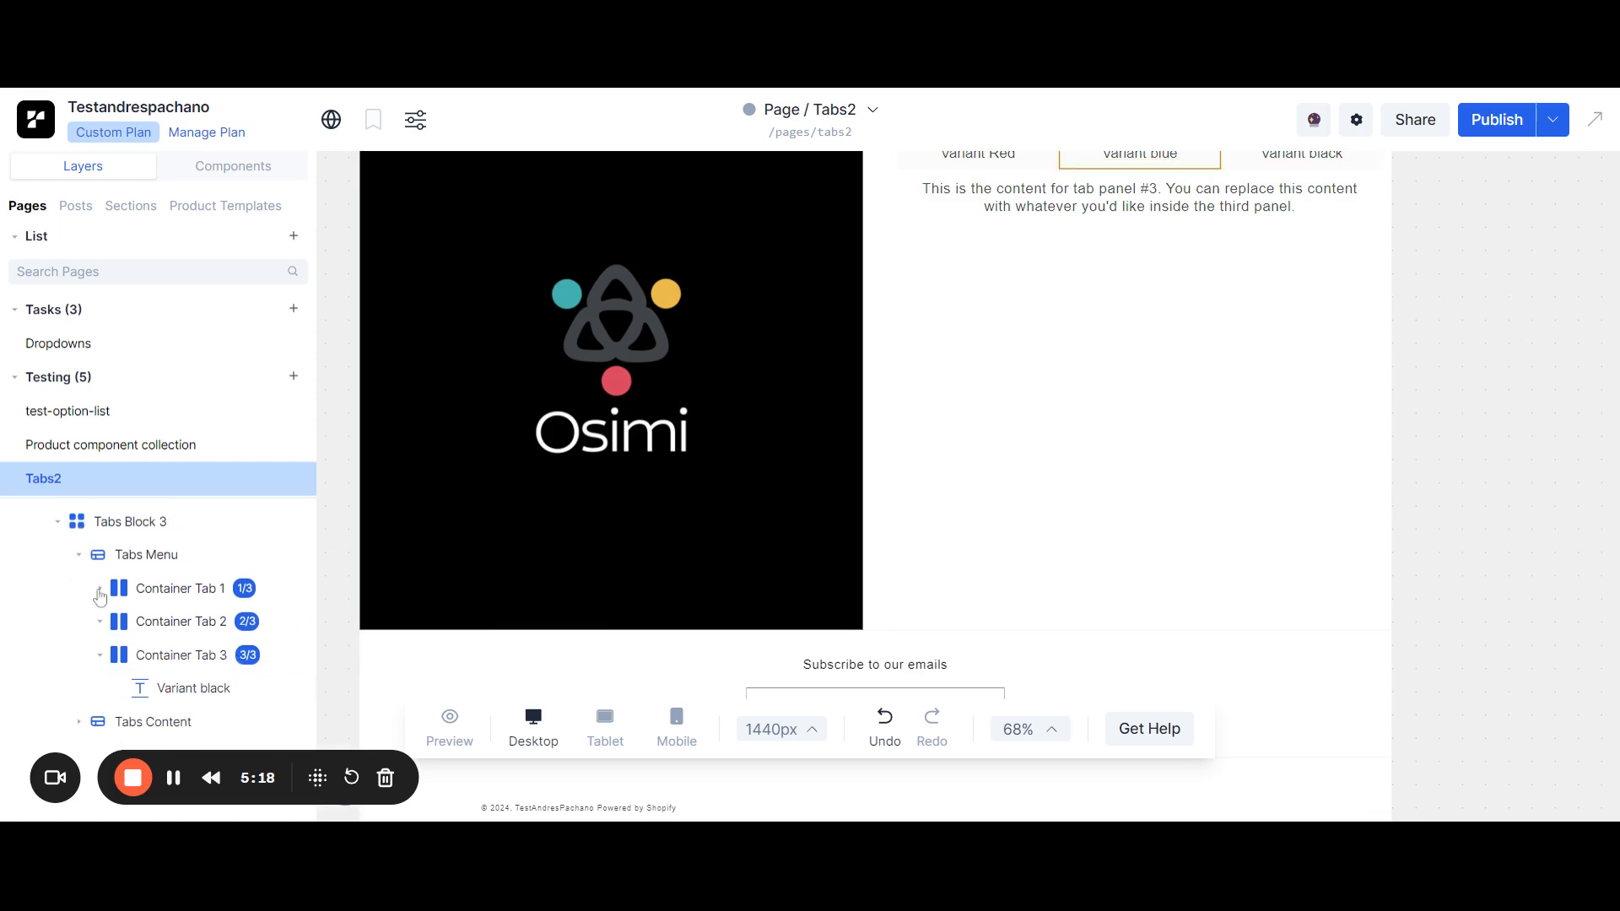
pyautogui.click(99, 655)
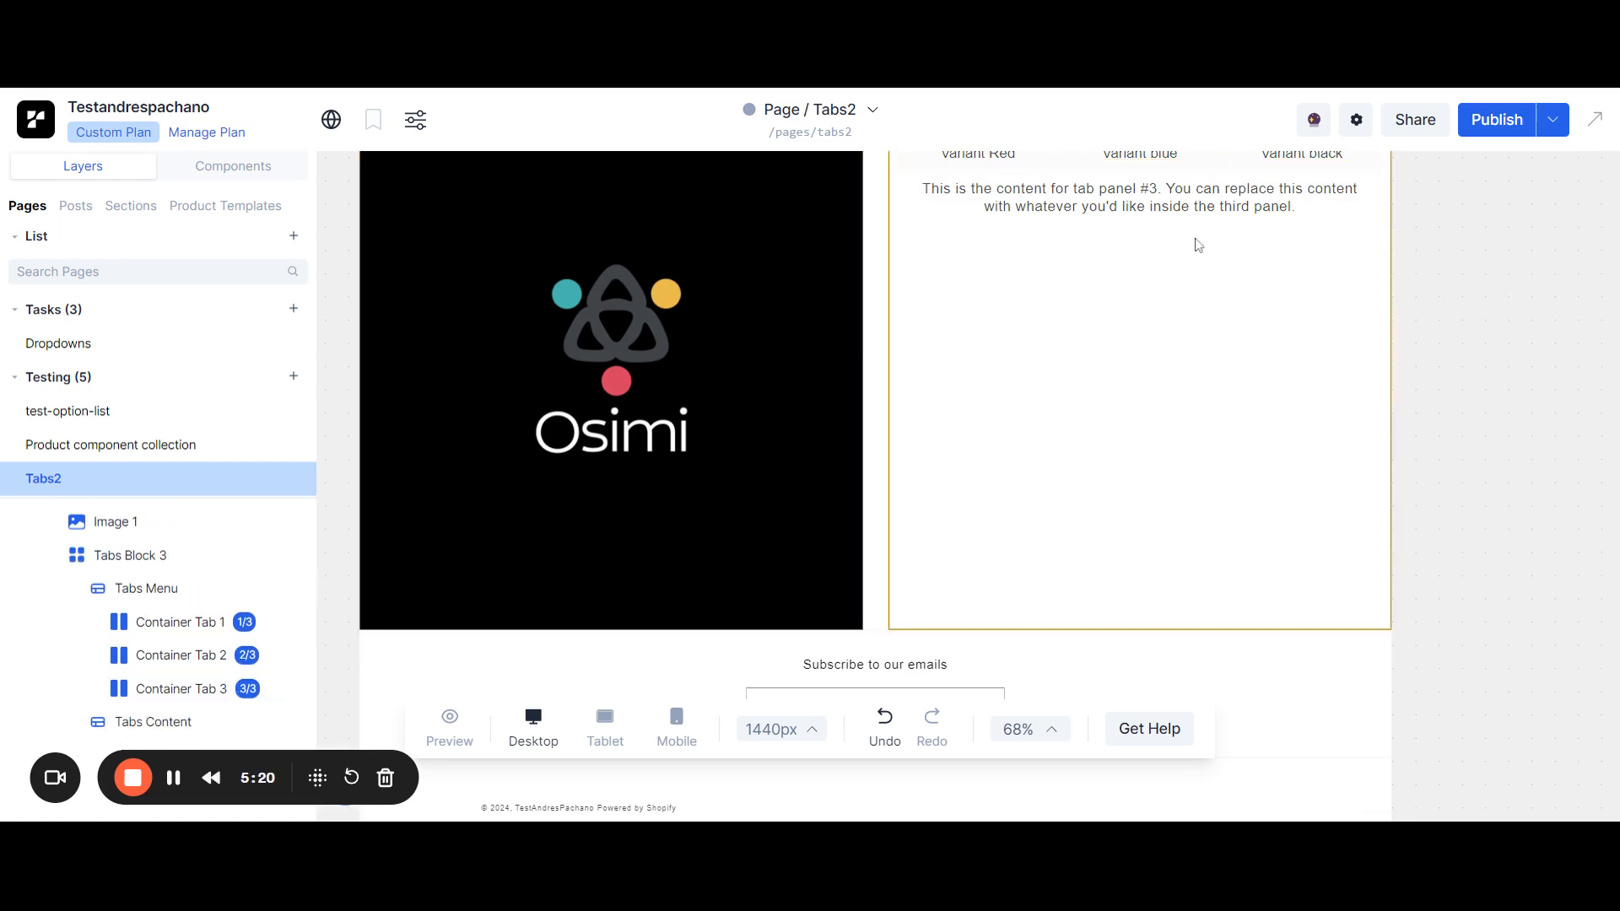
pyautogui.scroll(3, 1196, 242)
pyautogui.scroll(-2, 1101, 380)
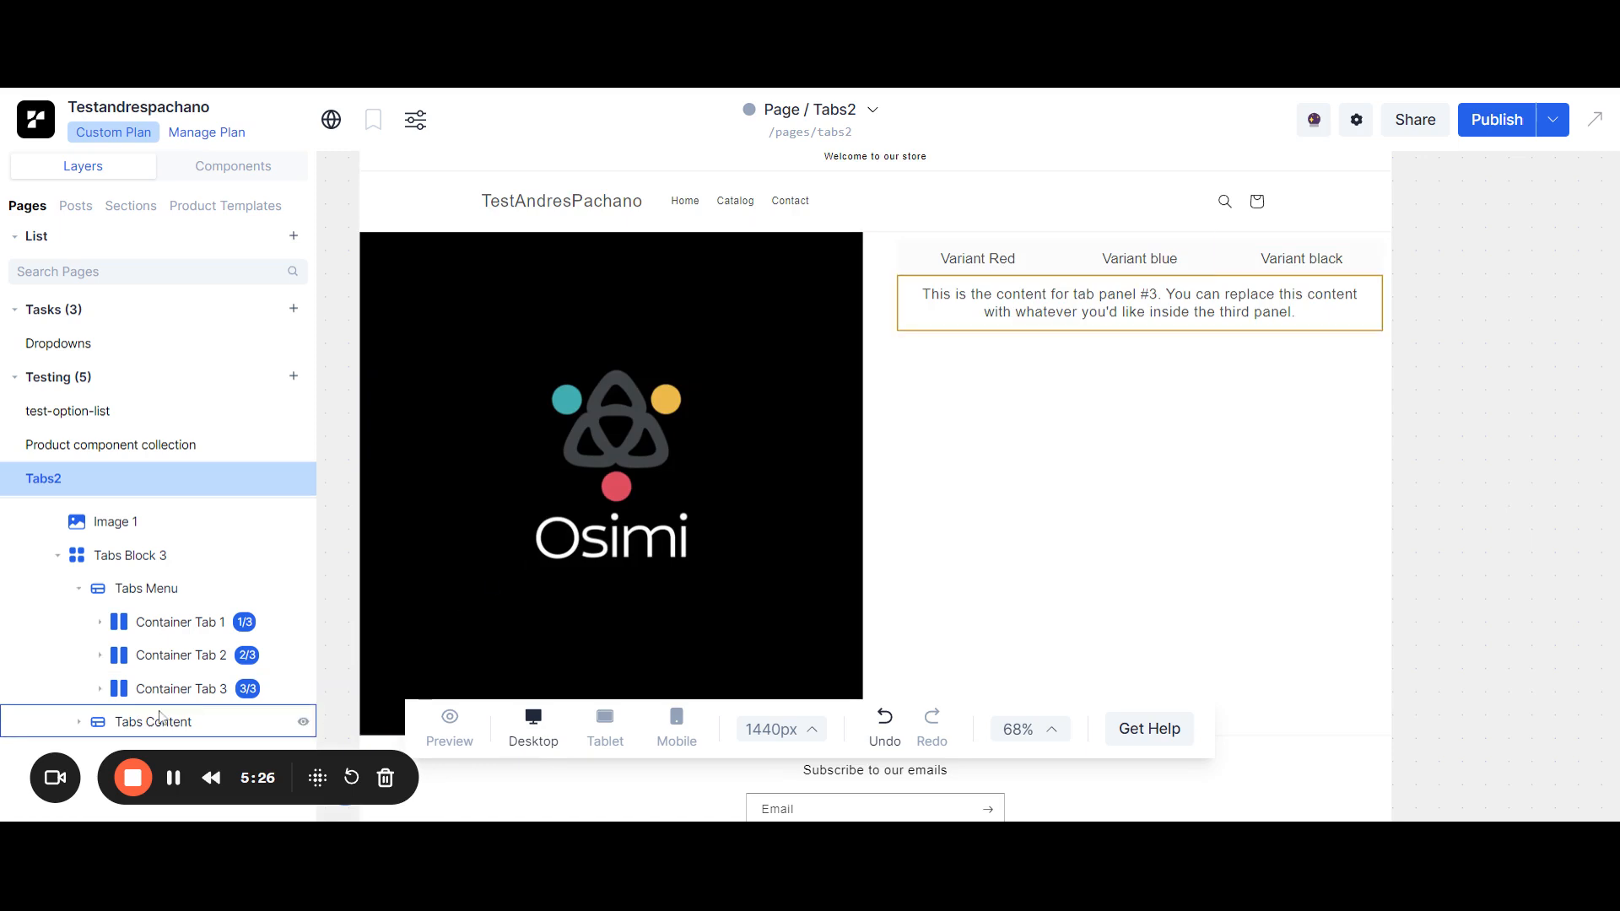
pyautogui.click(78, 723)
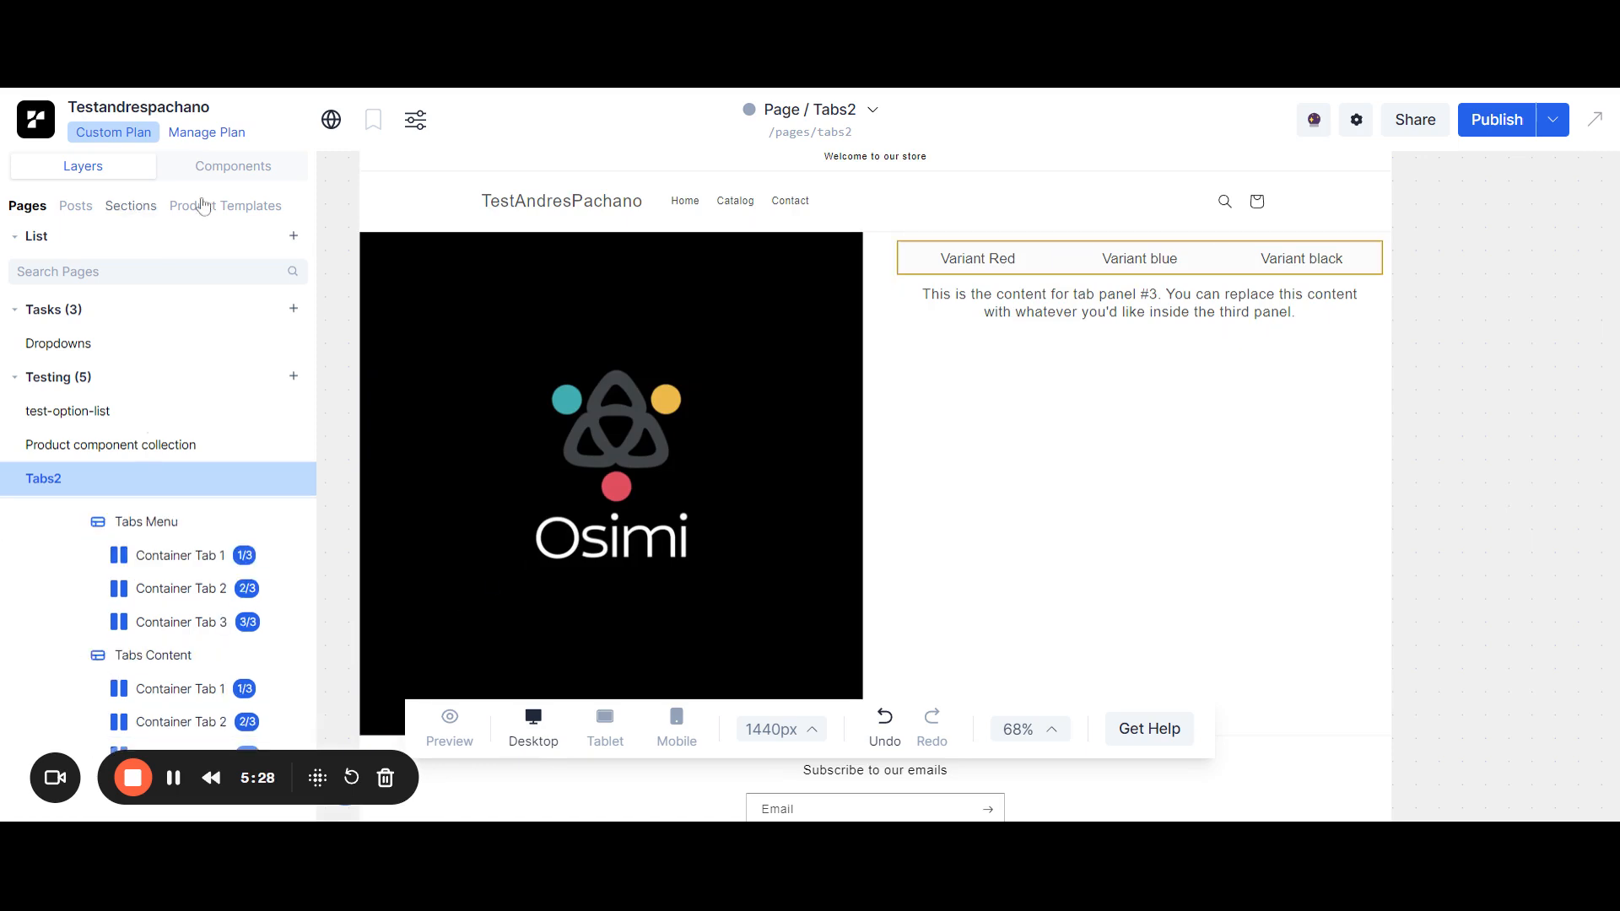
# Find the Tabs (Top) component and add it inside Tabs Block 3, below the existing panel content.
pyautogui.click(235, 167)
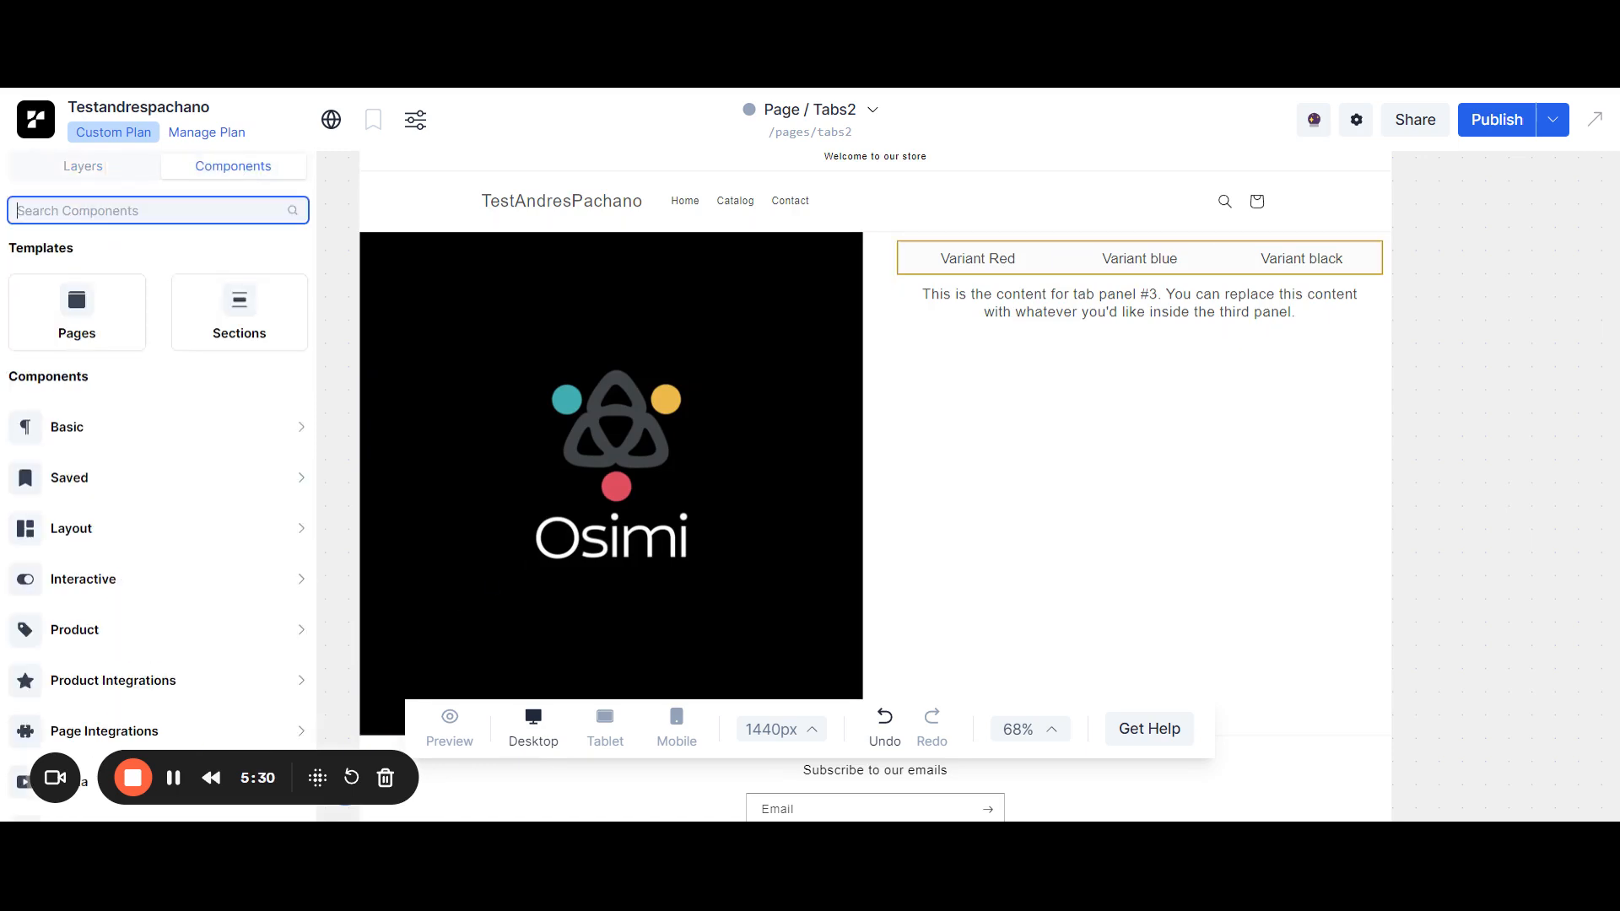
pyautogui.write('tabs')
pyautogui.moveTo(71, 316); pyautogui.dragTo(1055, 362)
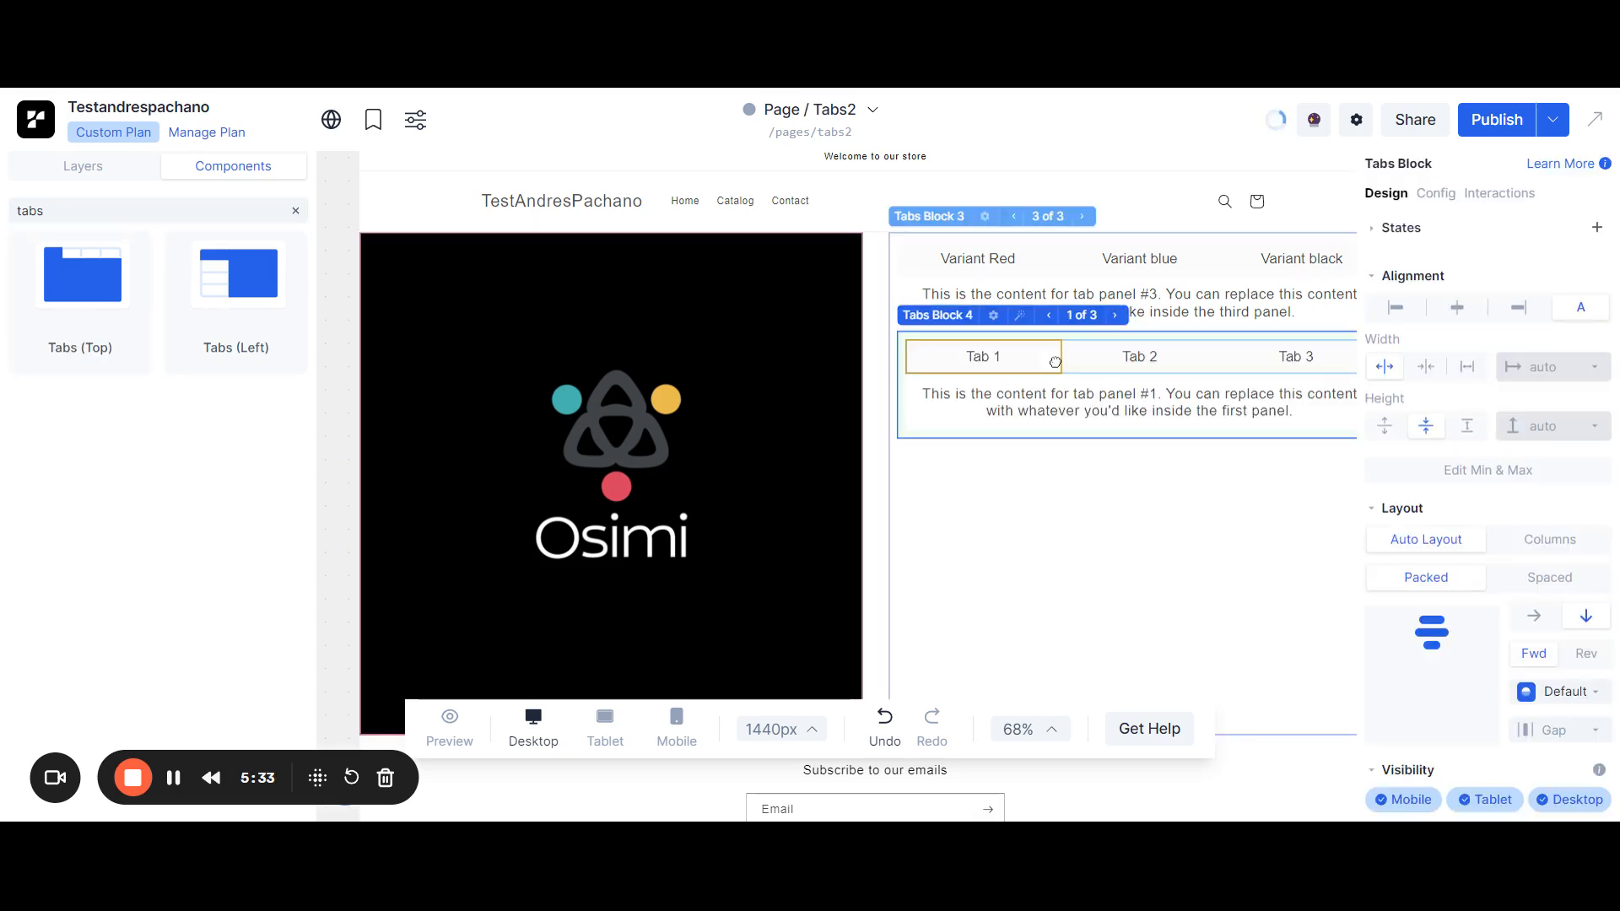
# Delete all three default tab containers from Tabs Block 3's Tabs Content.
pyautogui.click(105, 175)
pyautogui.scroll(-2, 152, 591)
pyautogui.click(160, 621)
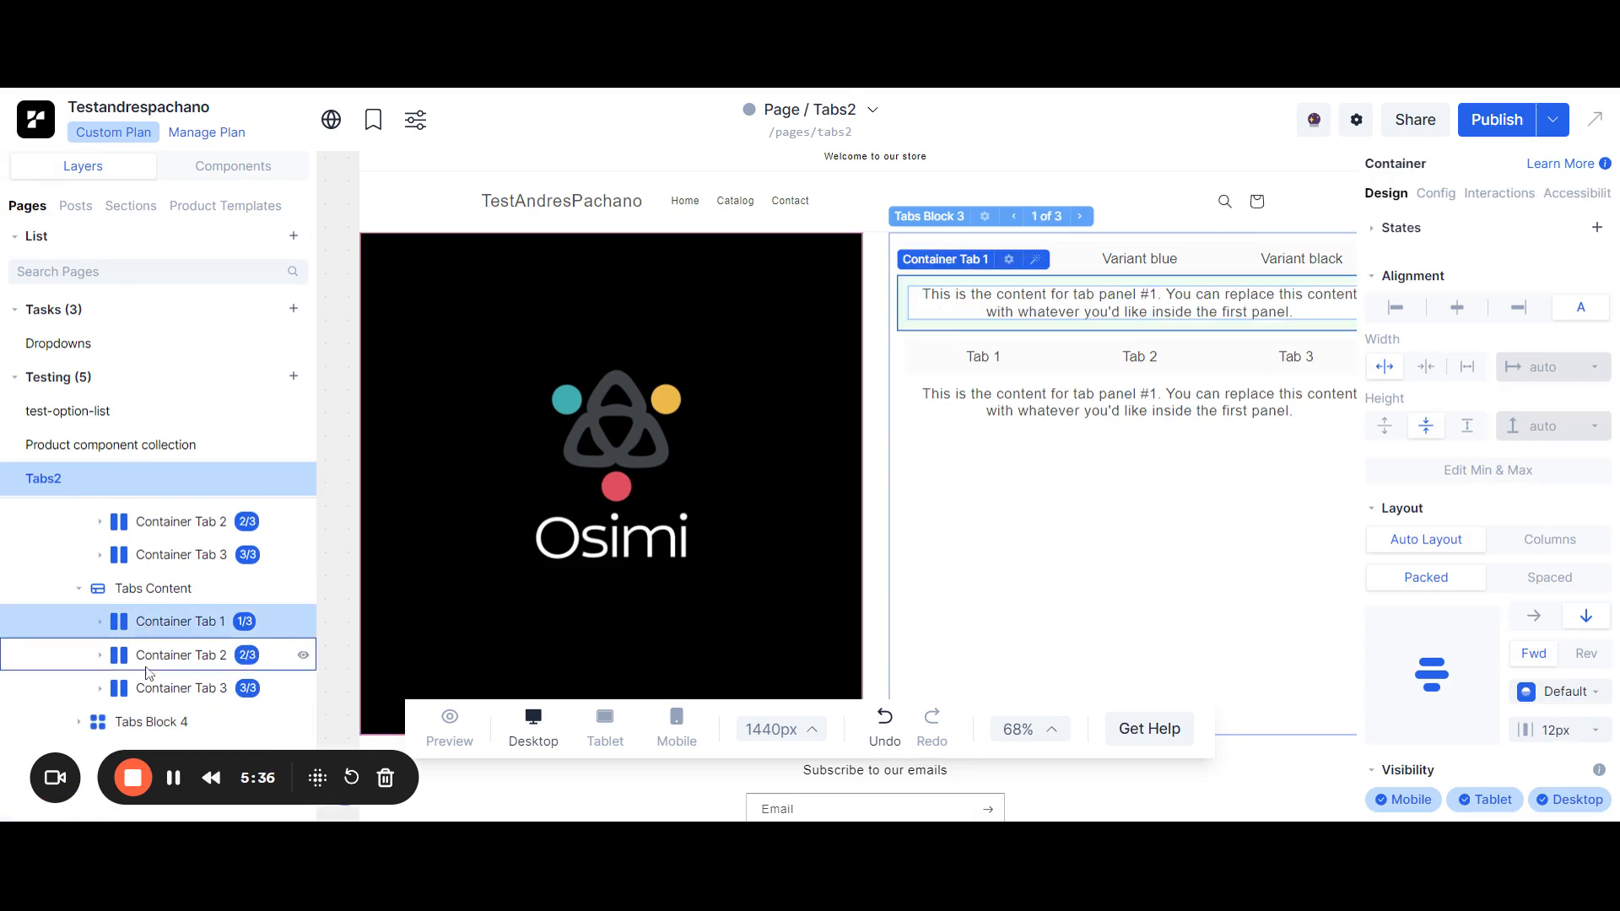
pyautogui.keyDown('shift'); pyautogui.click(147, 687); pyautogui.keyUp('shift')
pyautogui.press('Delete')
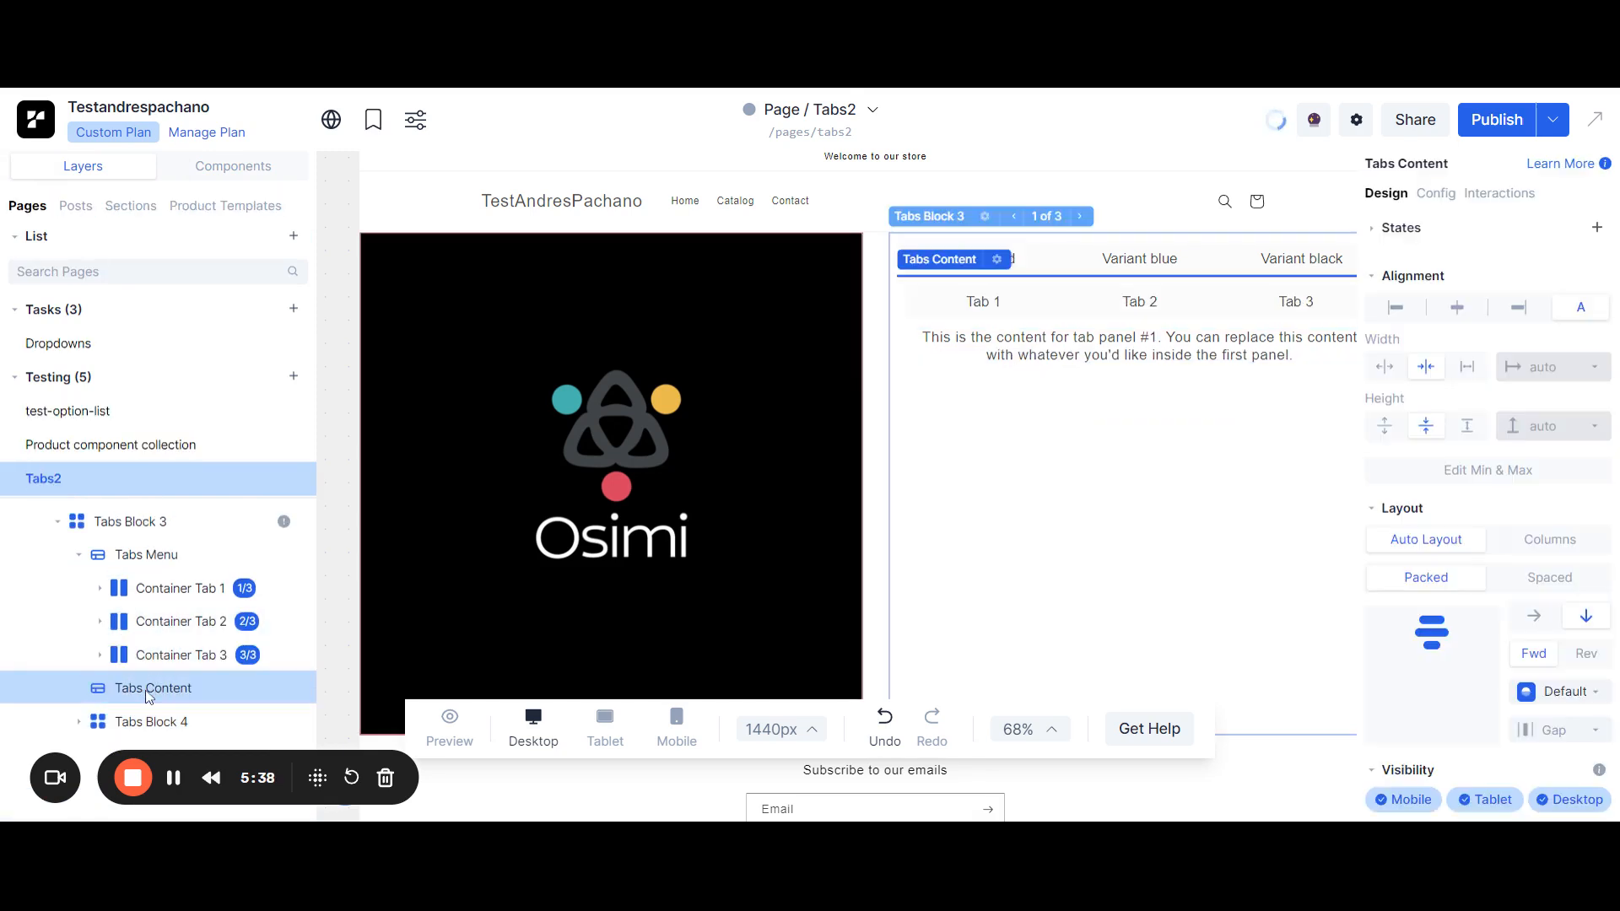
# Move Tabs Block 4 into Tabs Block 3's Tabs Content and duplicate it twice to provide three panels.
pyautogui.click(155, 708)
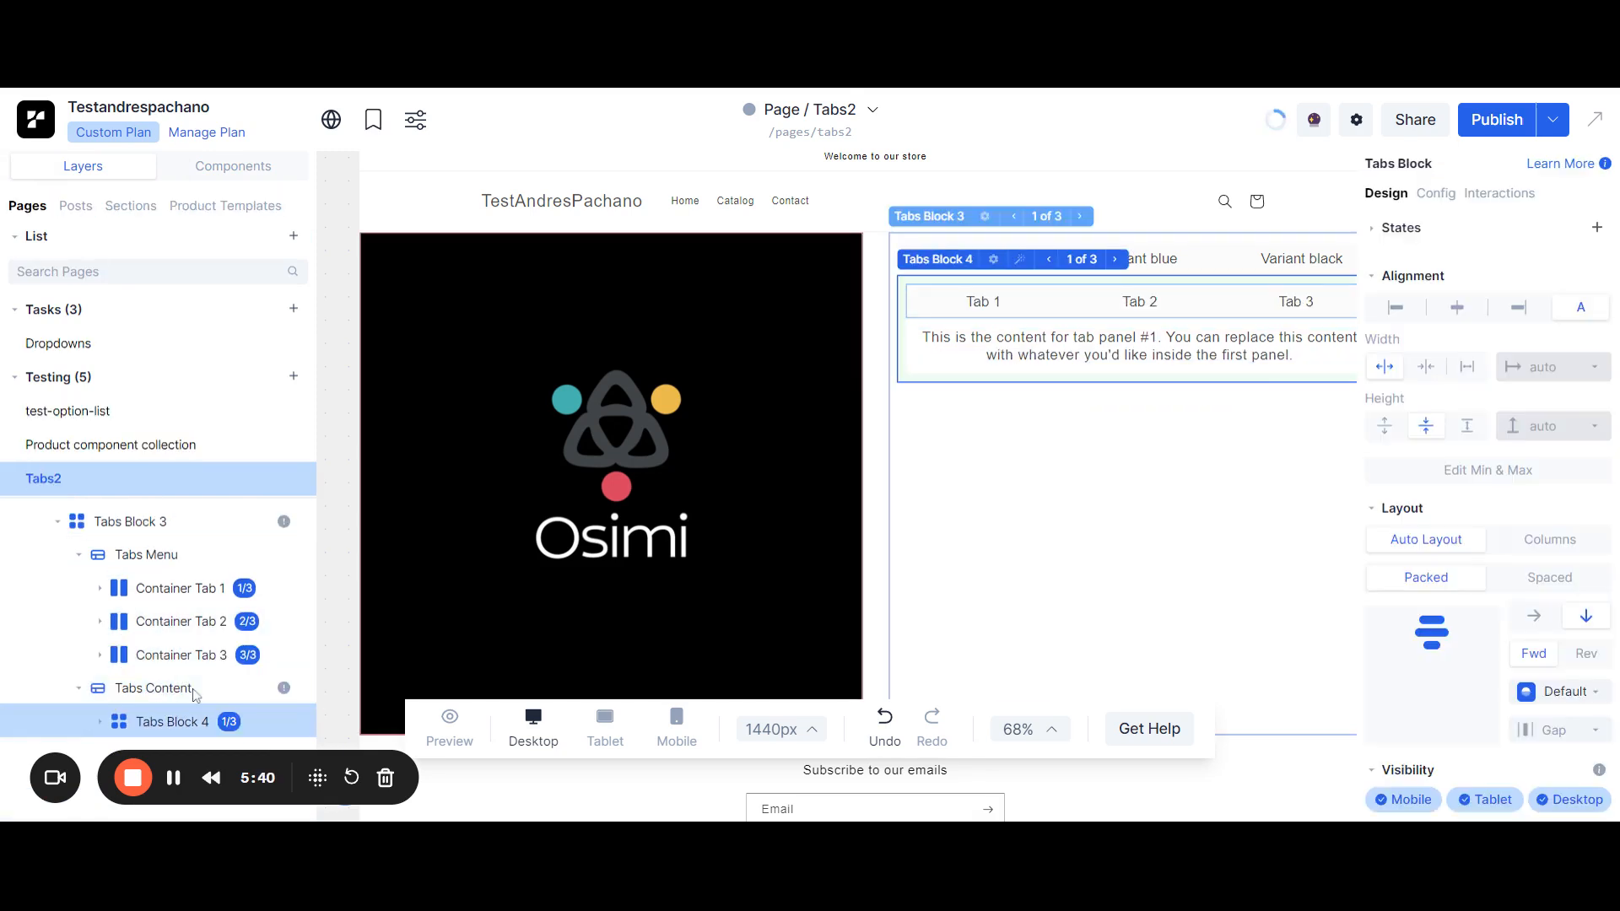
pyautogui.hotkey('ctrl', 'd')
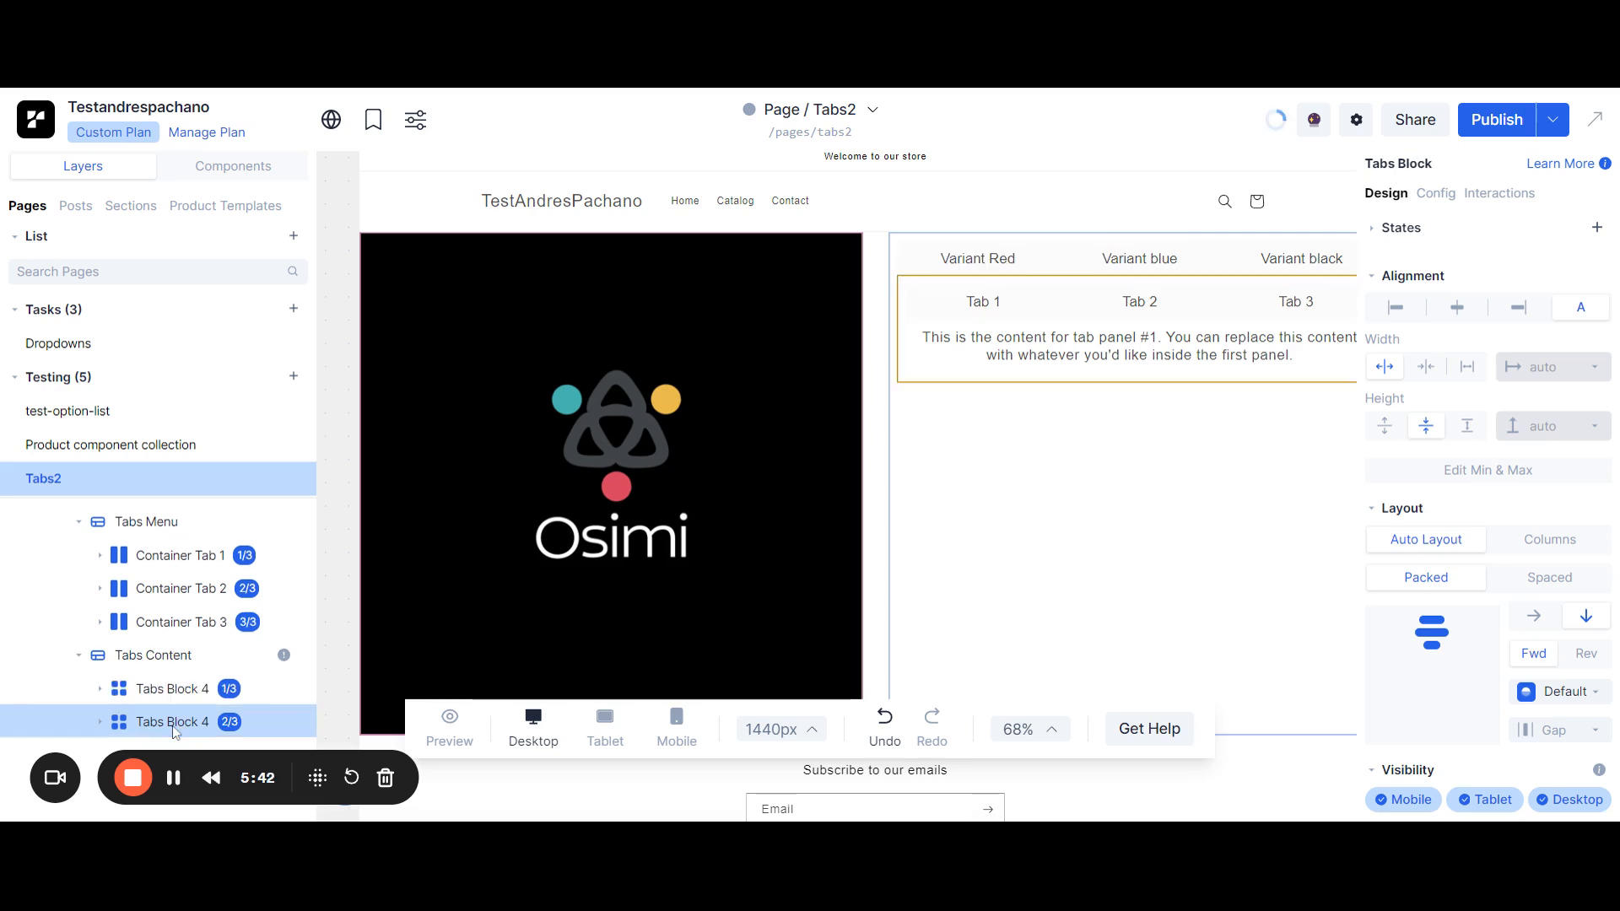
pyautogui.hotkey('ctrl', 'd')
# Rename the three nested tabs blocks in Tabs Content as "Variant 1", "Variant 2" and "Variant 3".
pyautogui.click(173, 658)
pyautogui.doubleClick(171, 658)
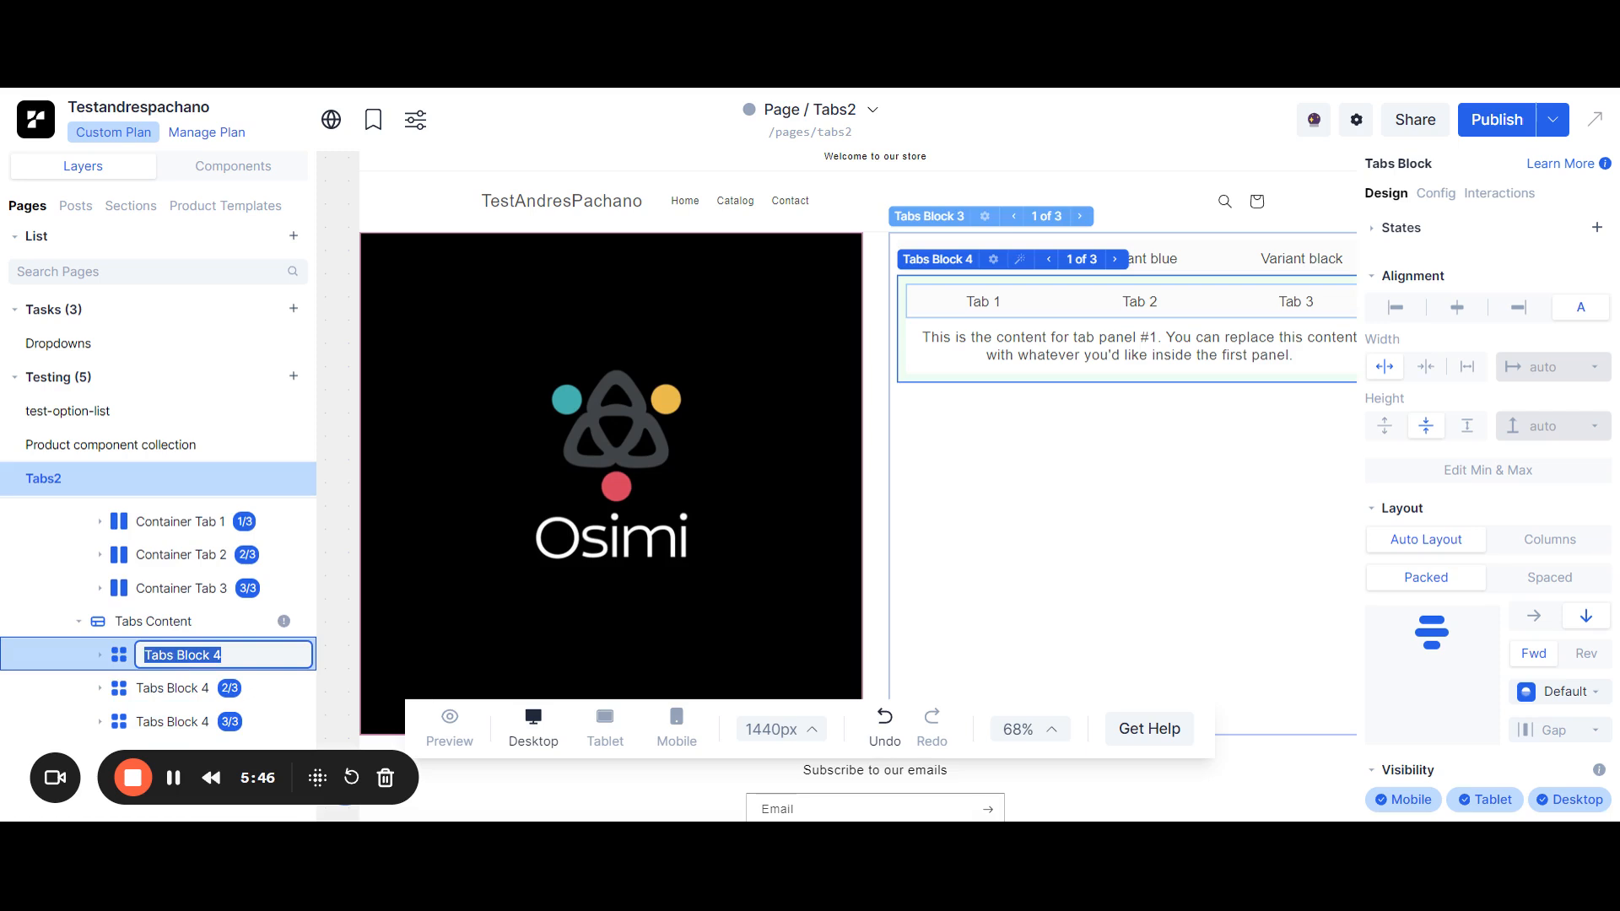
pyautogui.write('Variant 1')
pyautogui.doubleClick(182, 688)
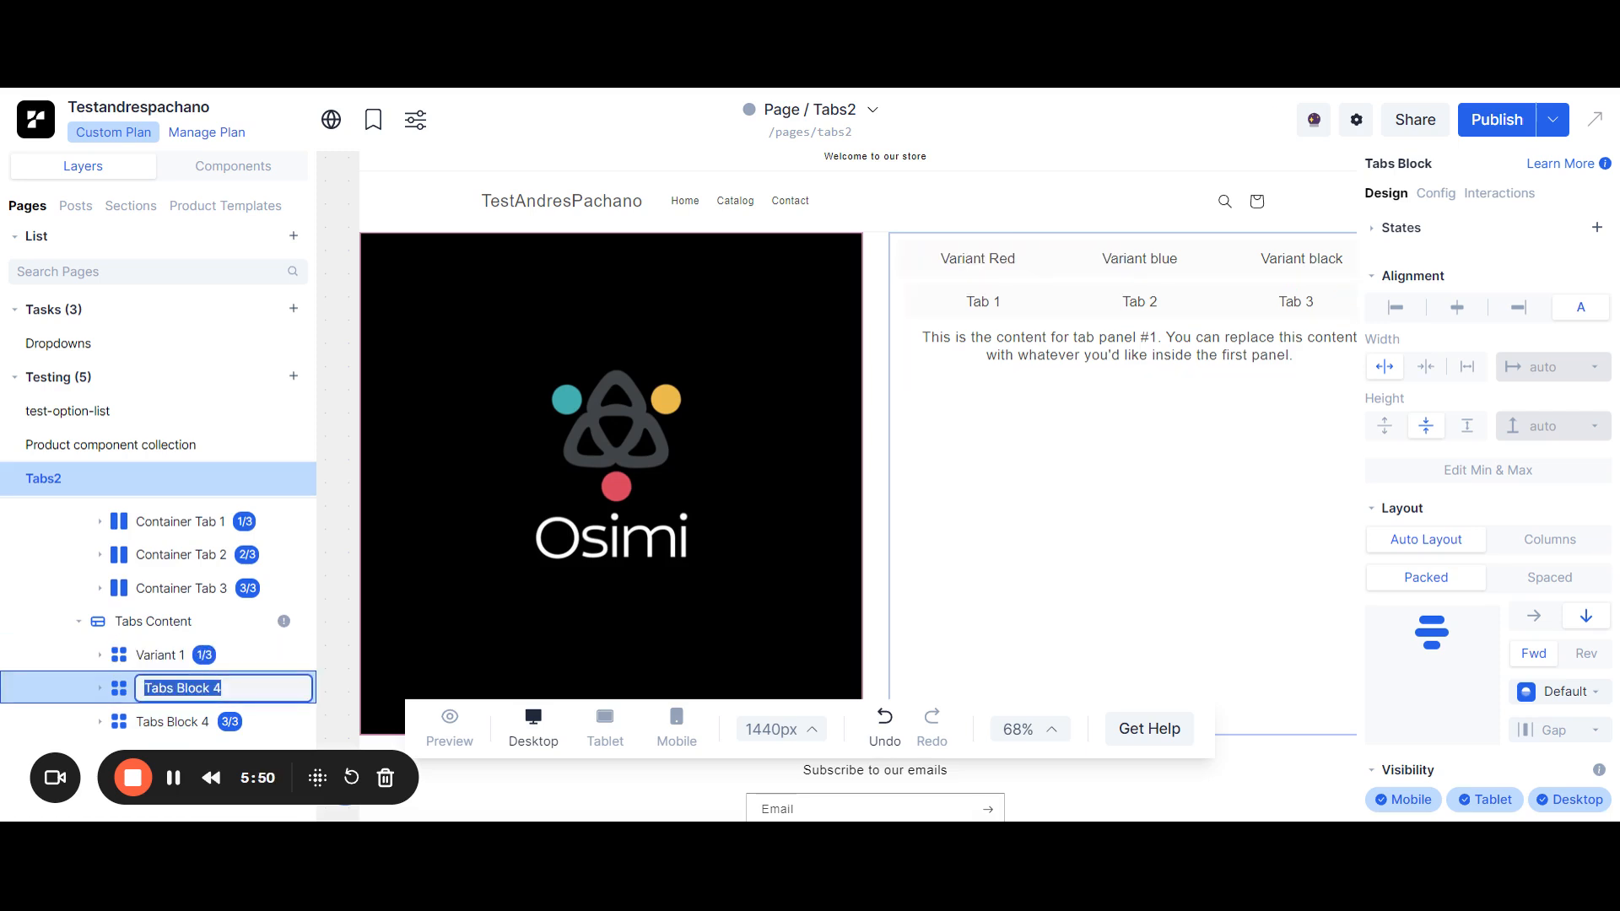
pyautogui.write('Variant 2')
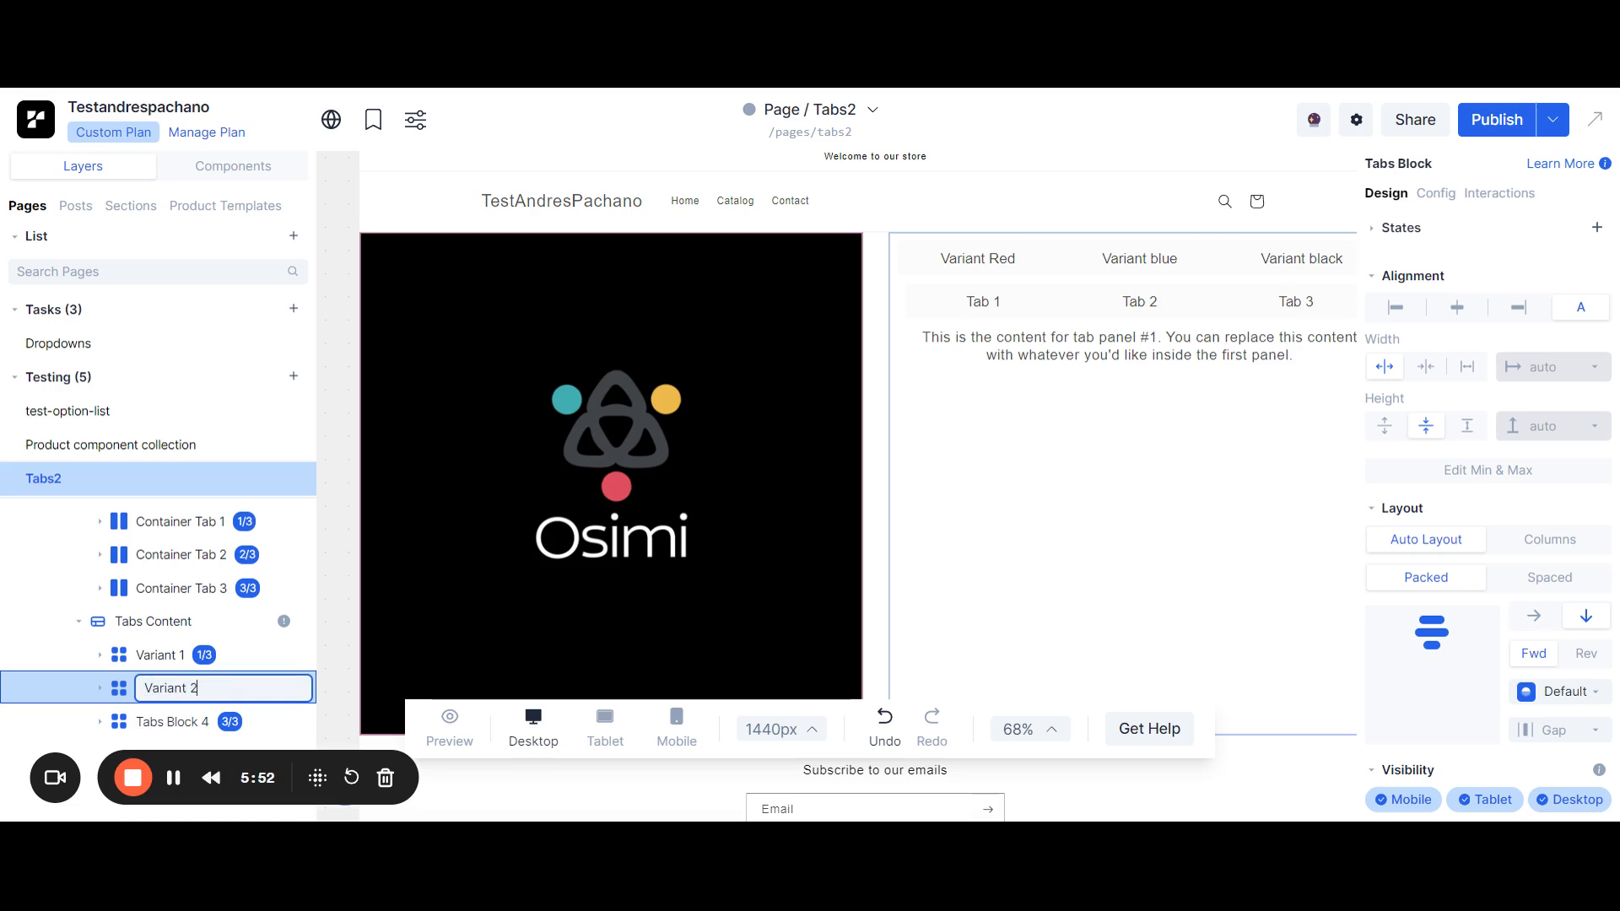
pyautogui.doubleClick(169, 719)
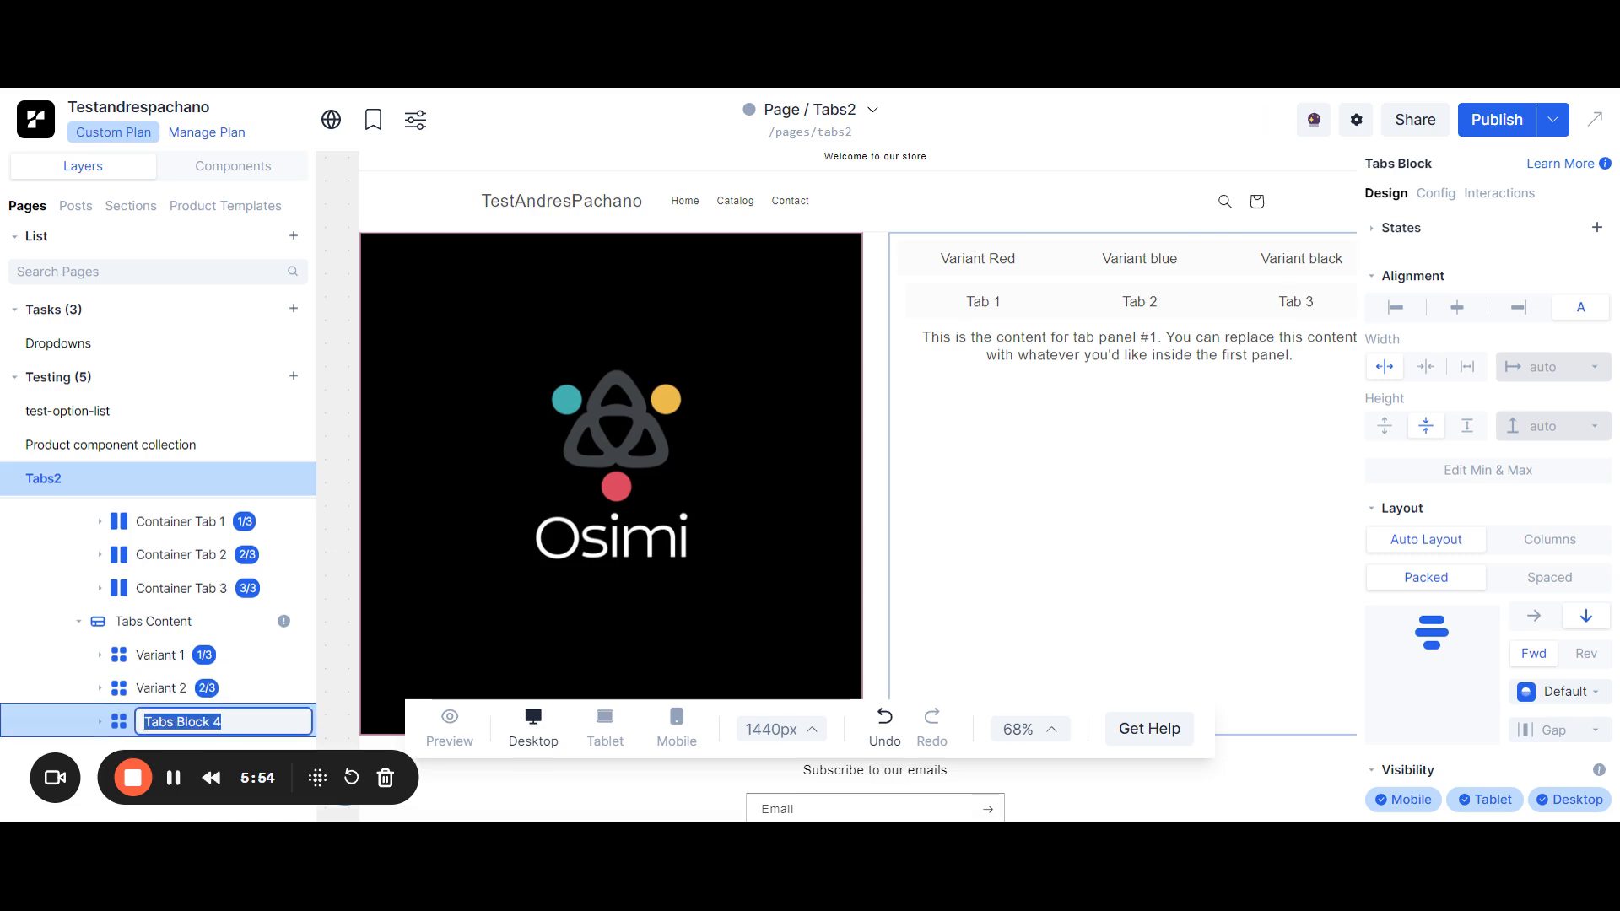
pyautogui.write('Variant 3')
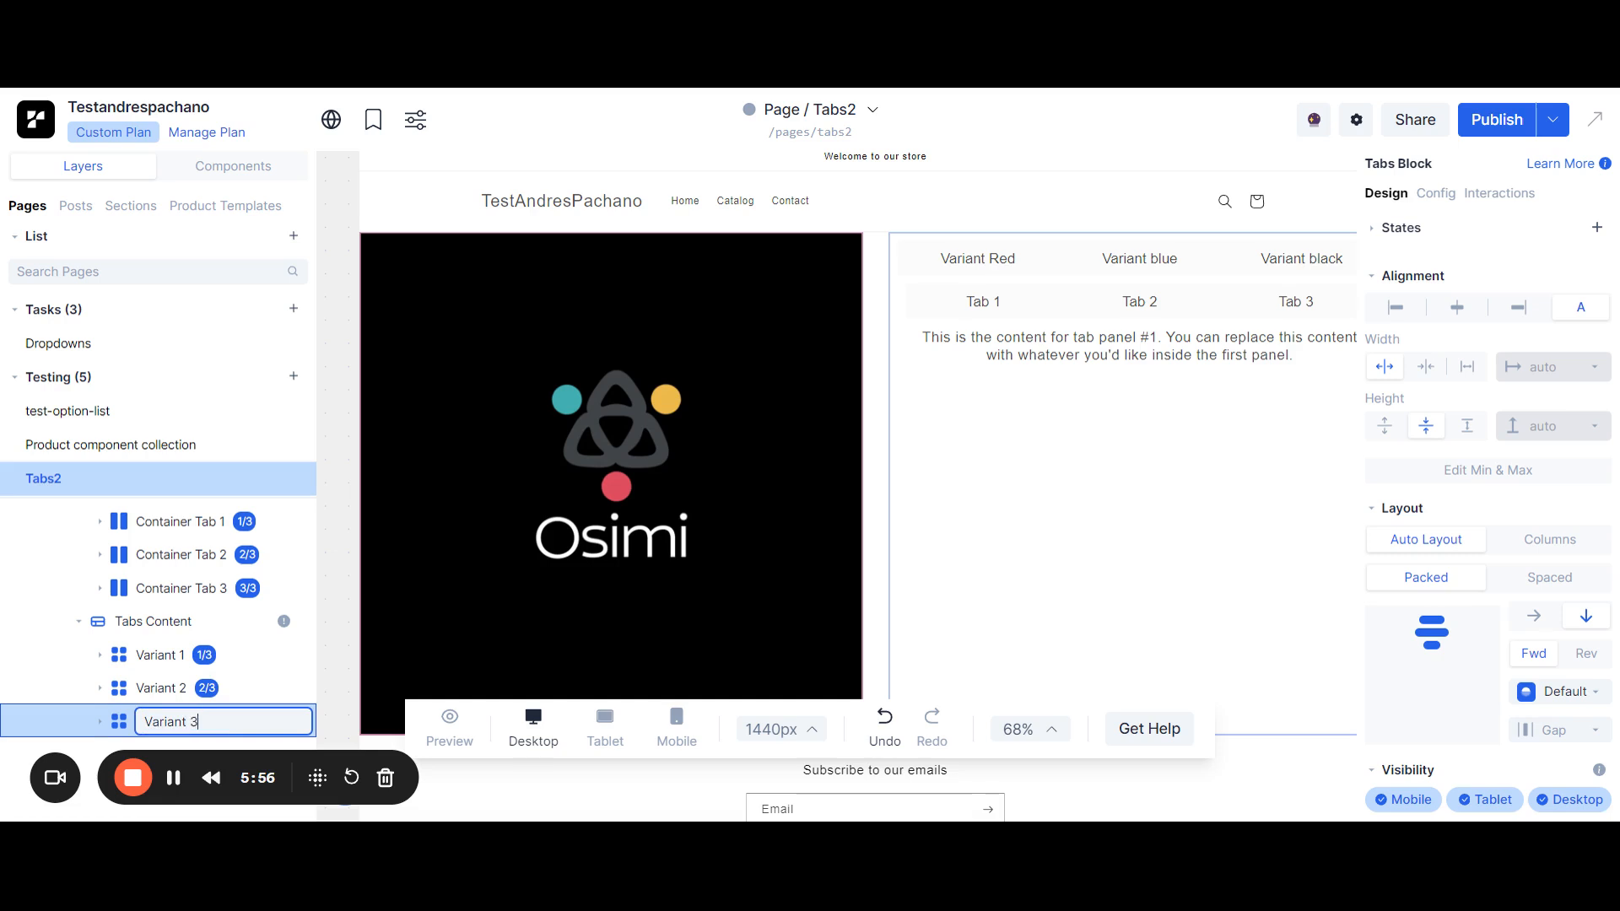
pyautogui.press('Return')
# Delete Container Tab 3 from the Tabs Menu of the Variant 1 block.
pyautogui.click(101, 660)
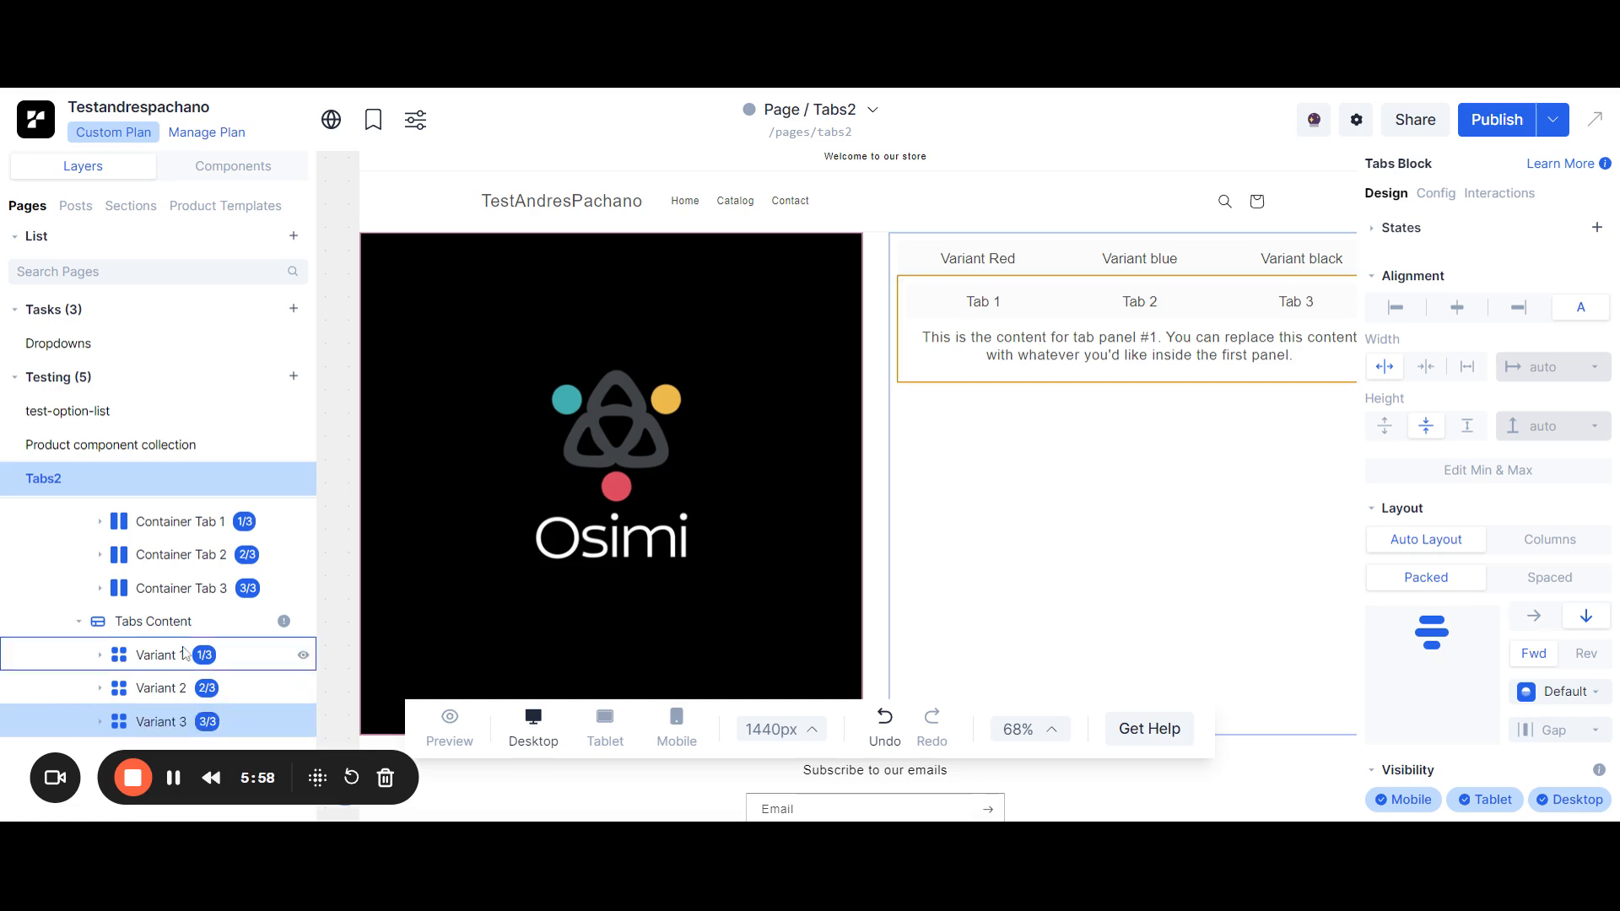
pyautogui.click(99, 658)
pyautogui.click(195, 692)
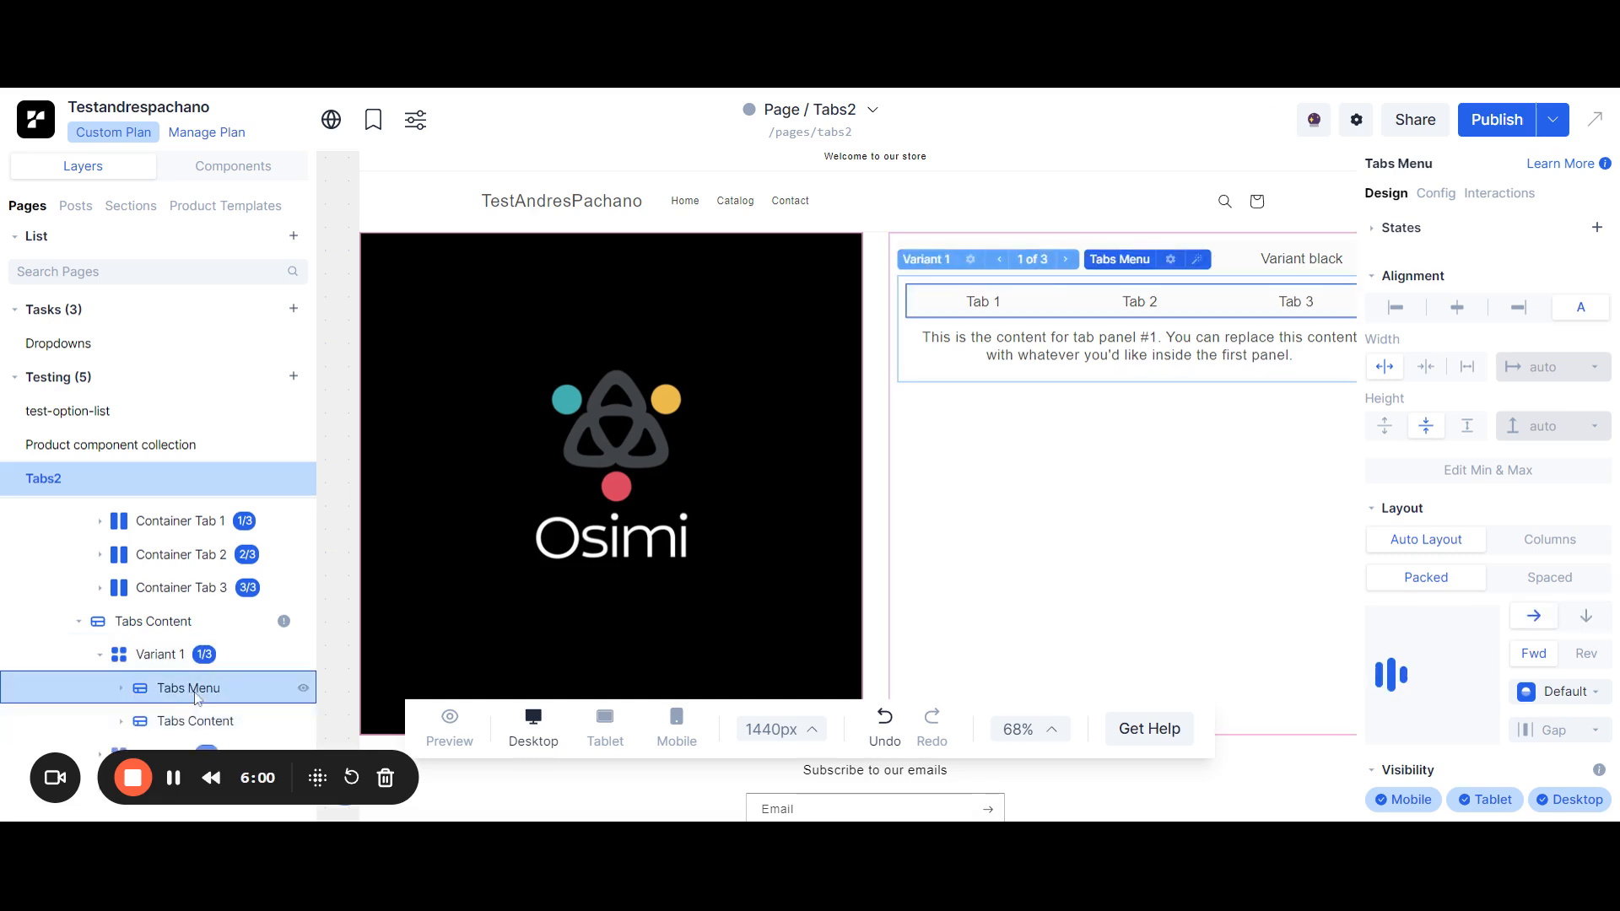
pyautogui.click(120, 689)
pyautogui.scroll(-2, 169, 641)
pyautogui.click(200, 623)
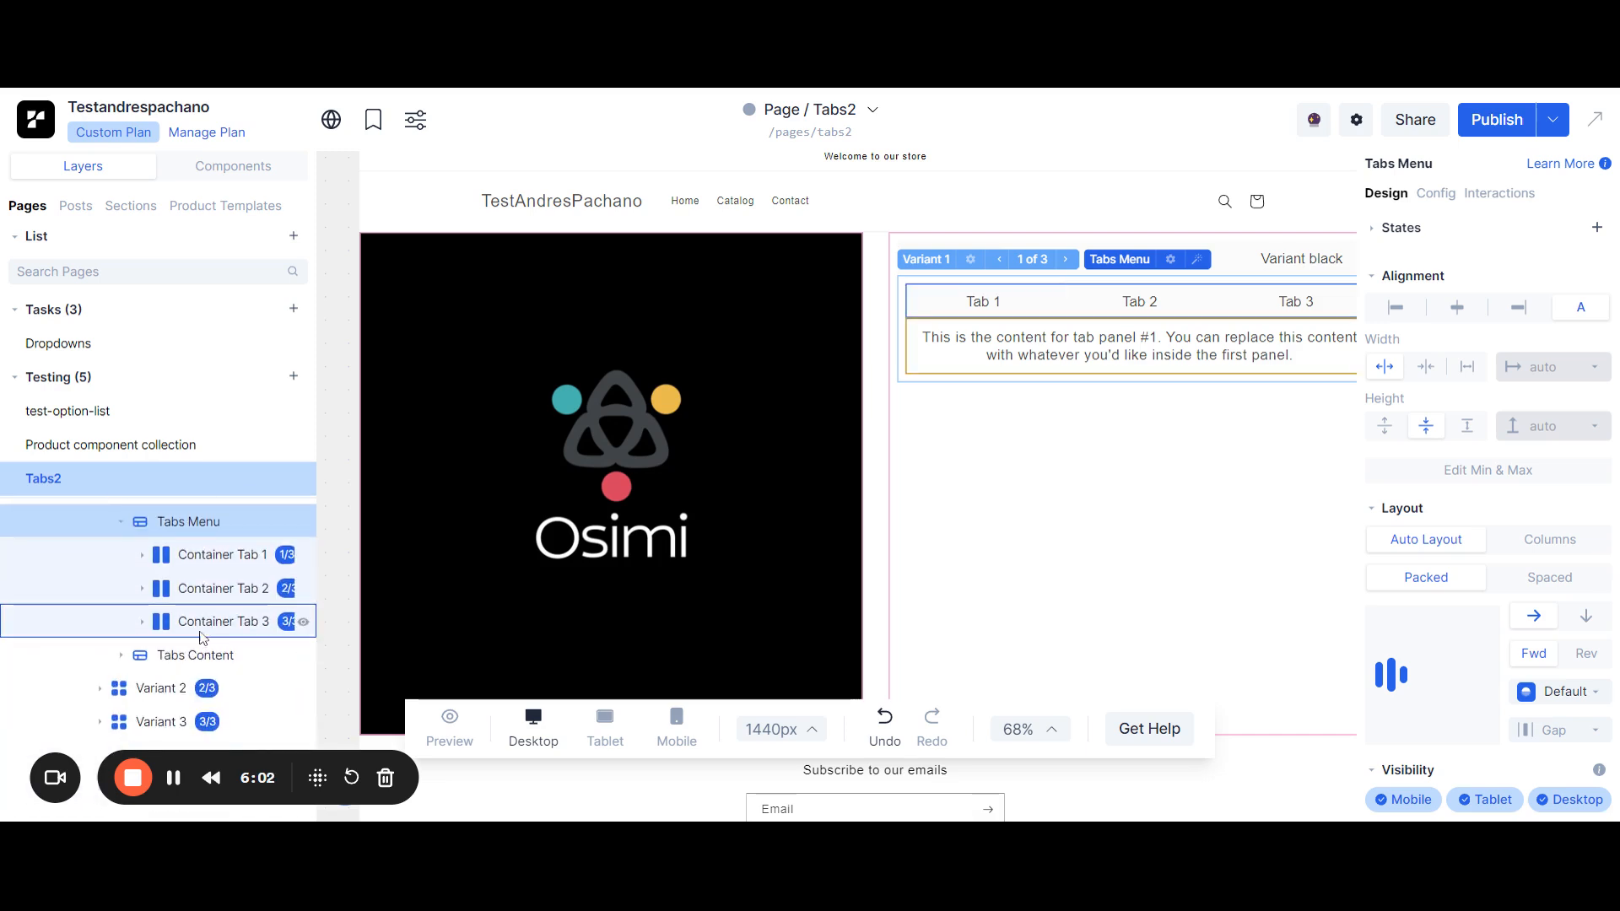
pyautogui.press('Delete')
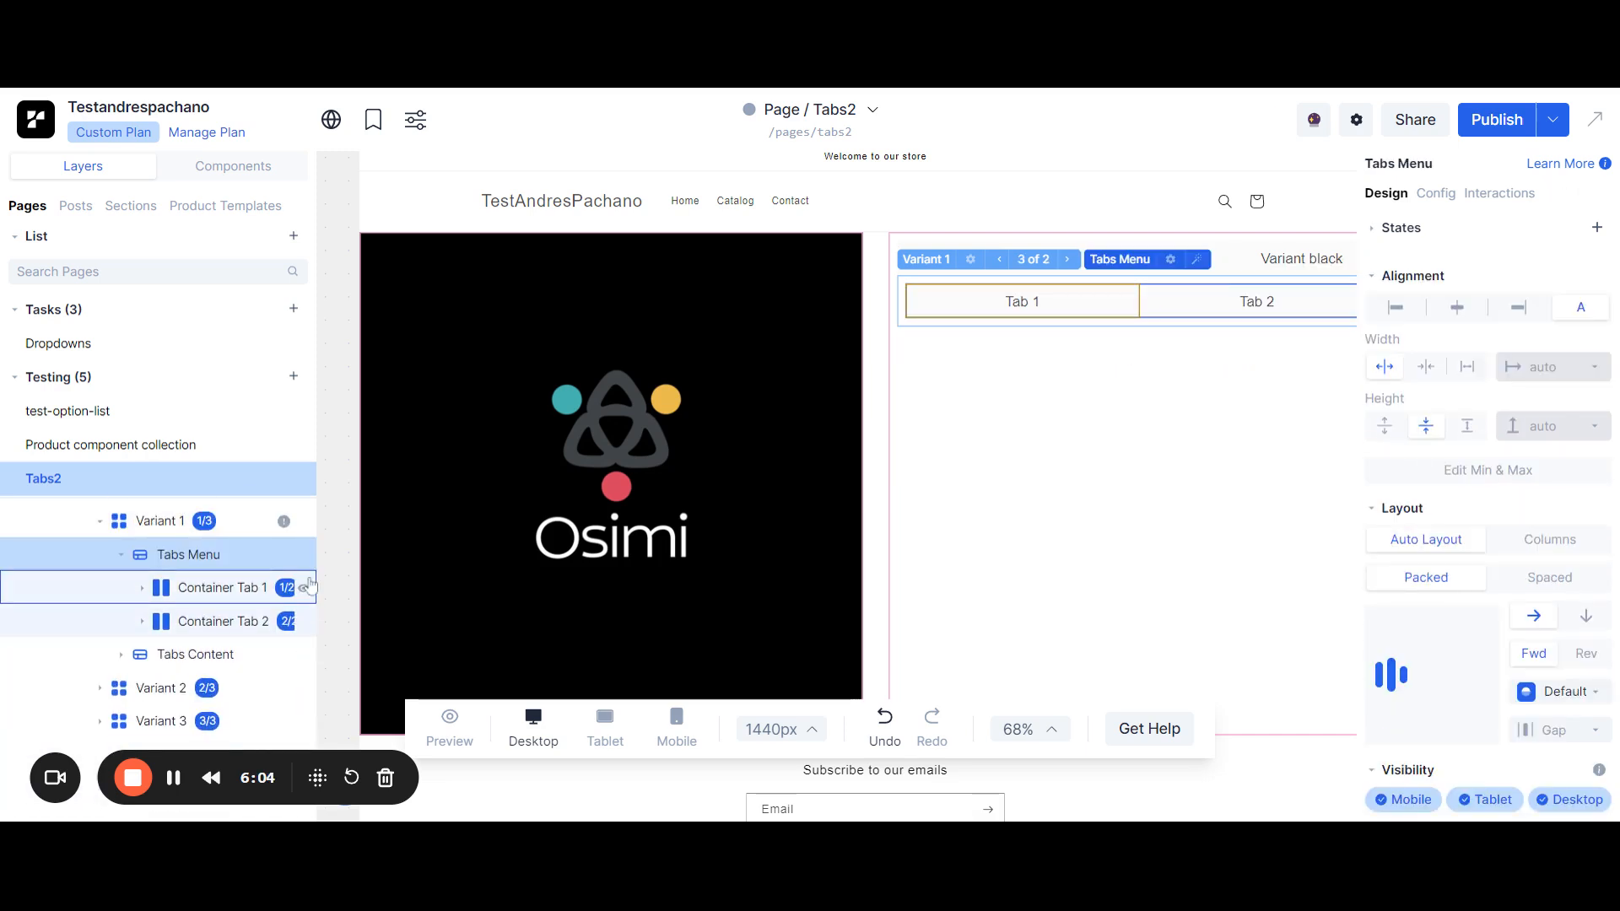
# Change the label text of the first tab in Variant 1's menu to "medium".
pyautogui.click(264, 590)
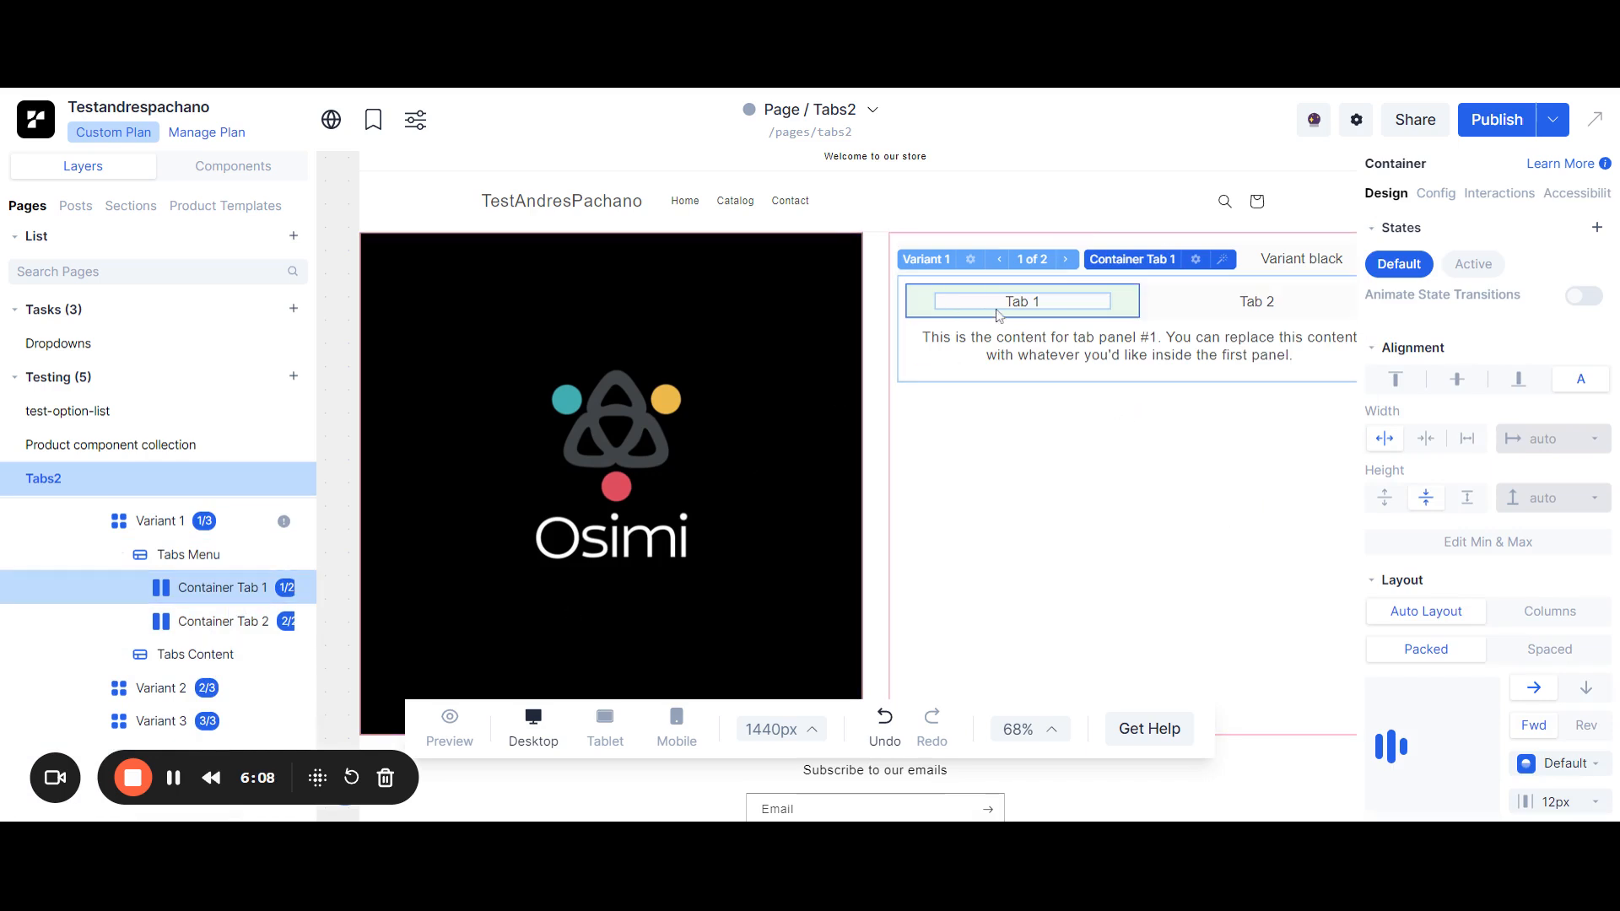
pyautogui.click(143, 588)
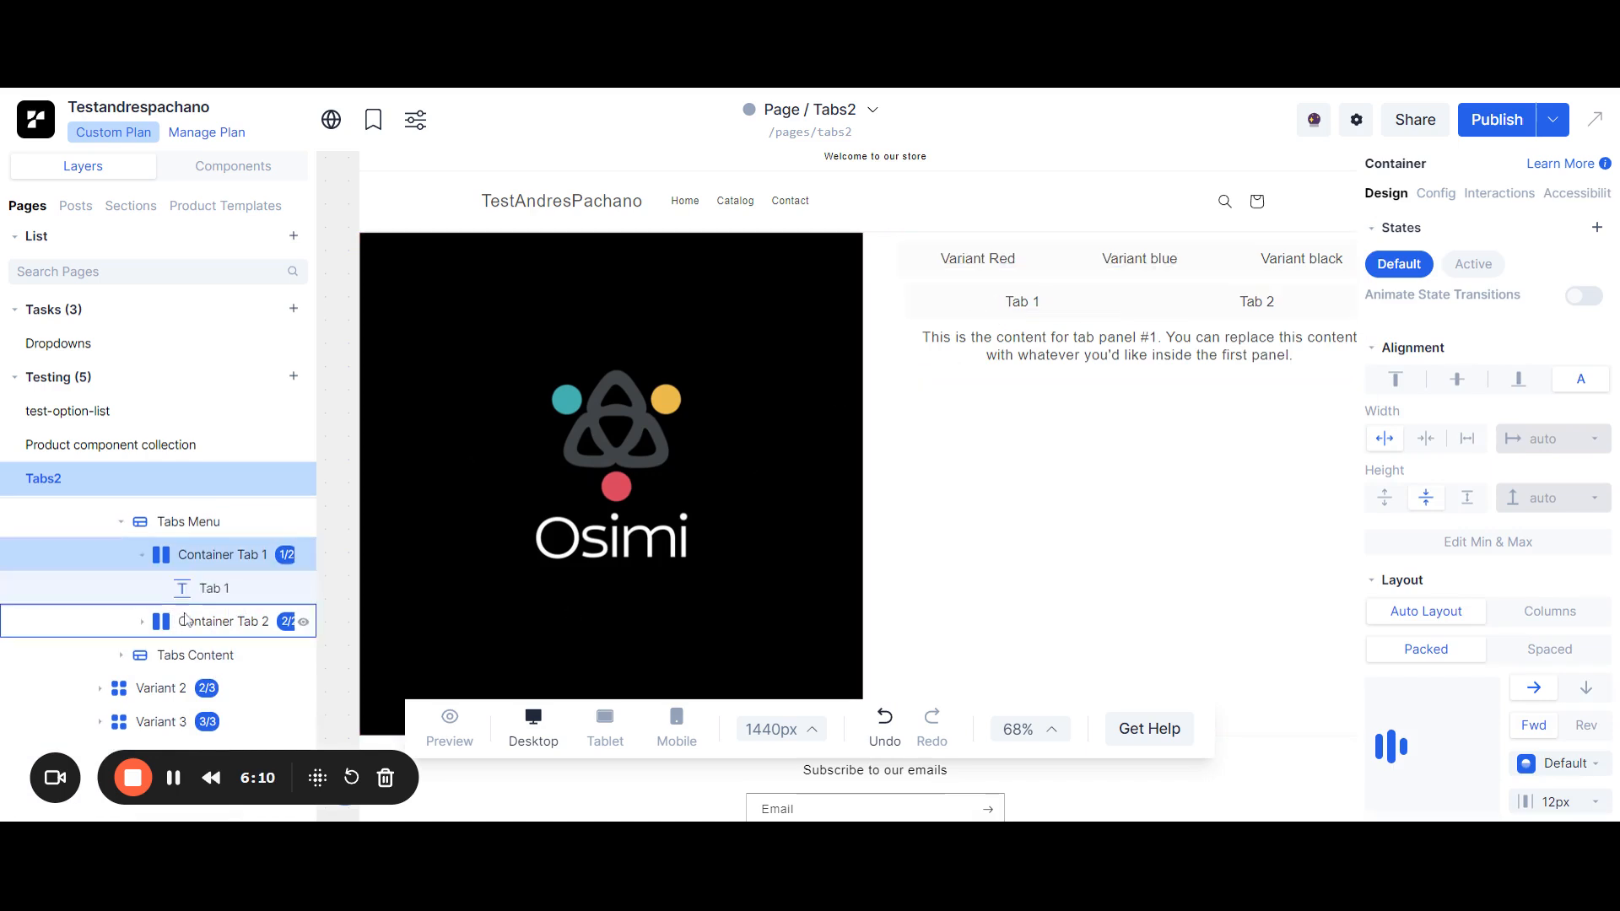
pyautogui.click(208, 588)
pyautogui.click(1434, 733)
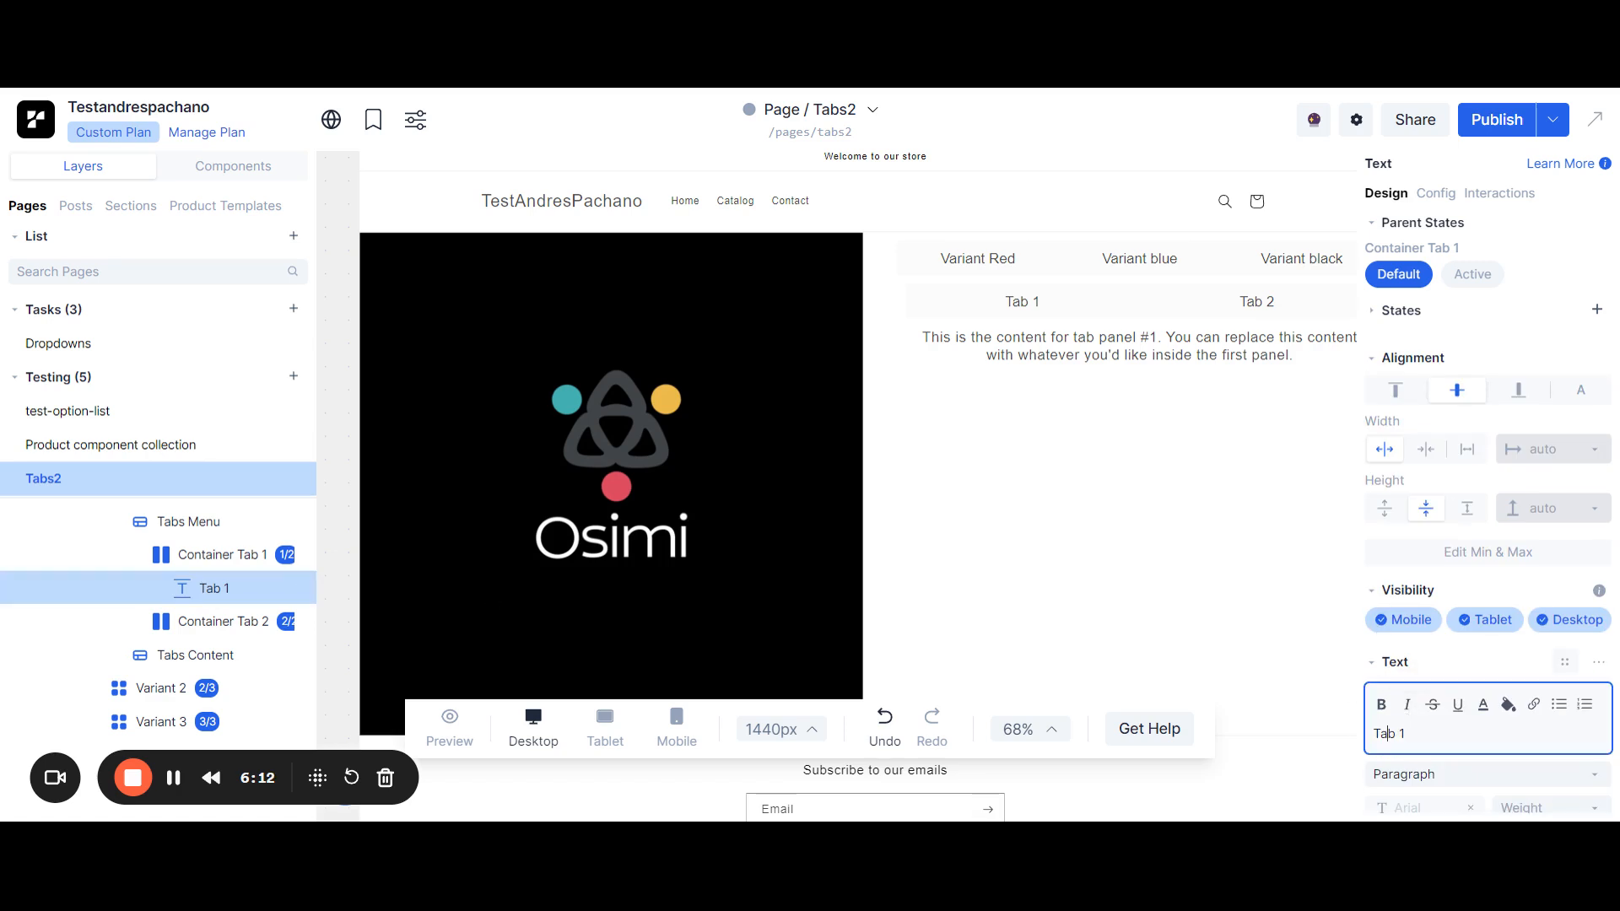
pyautogui.hotkey('ctrl', 'a')
pyautogui.write('me')
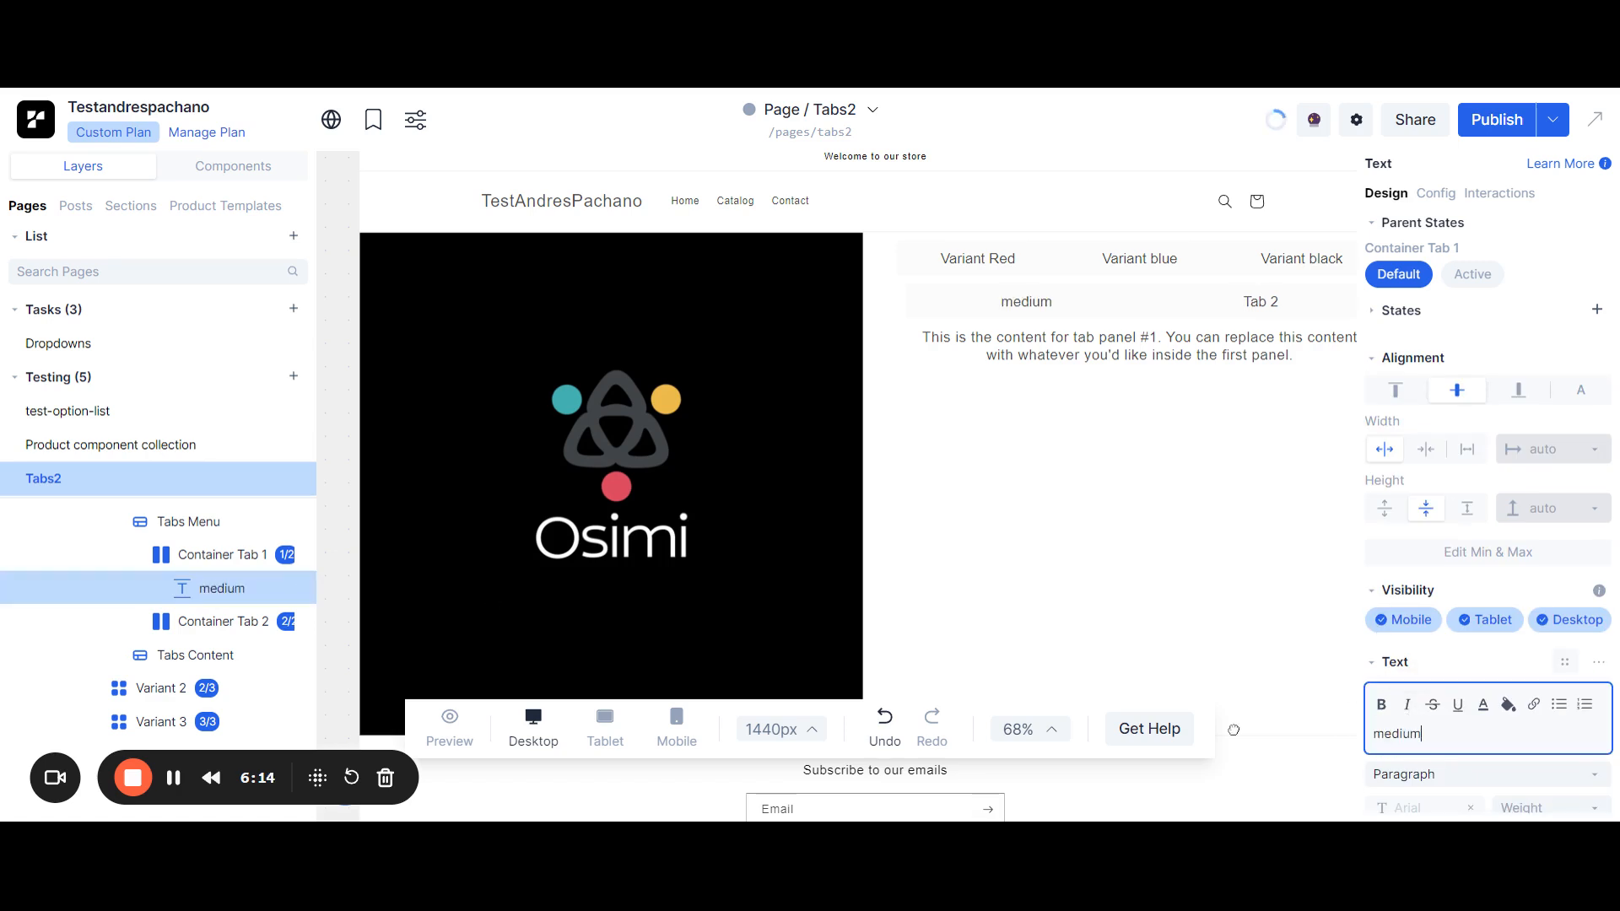
# Change the label text of the second tab in Variant 1's menu to "large".
pyautogui.click(195, 654)
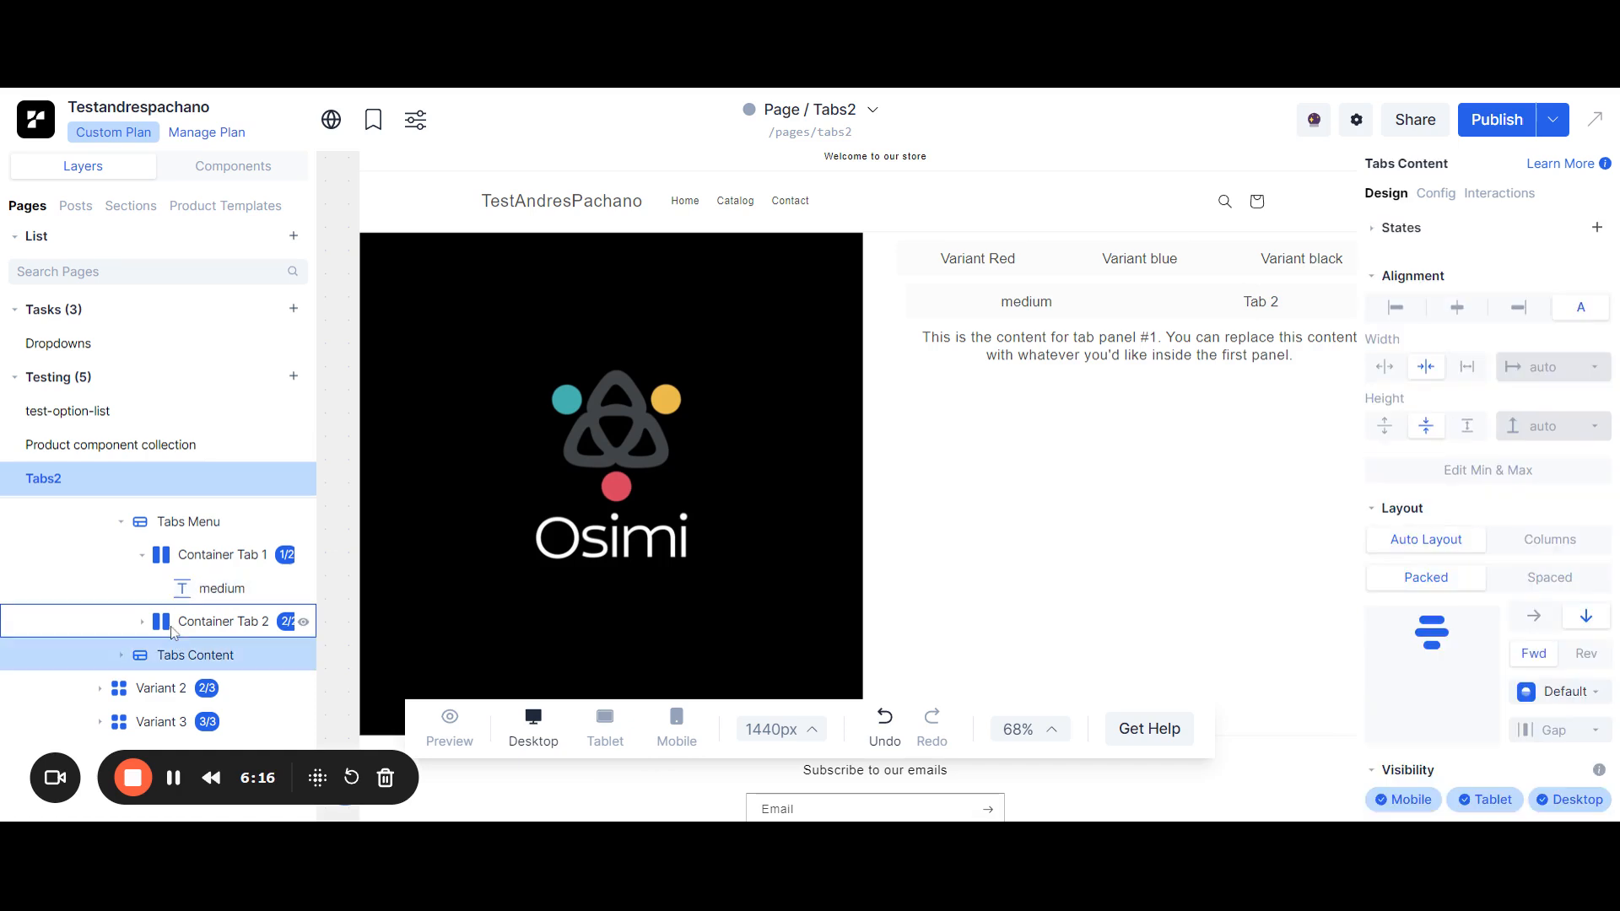
pyautogui.click(221, 621)
pyautogui.click(217, 660)
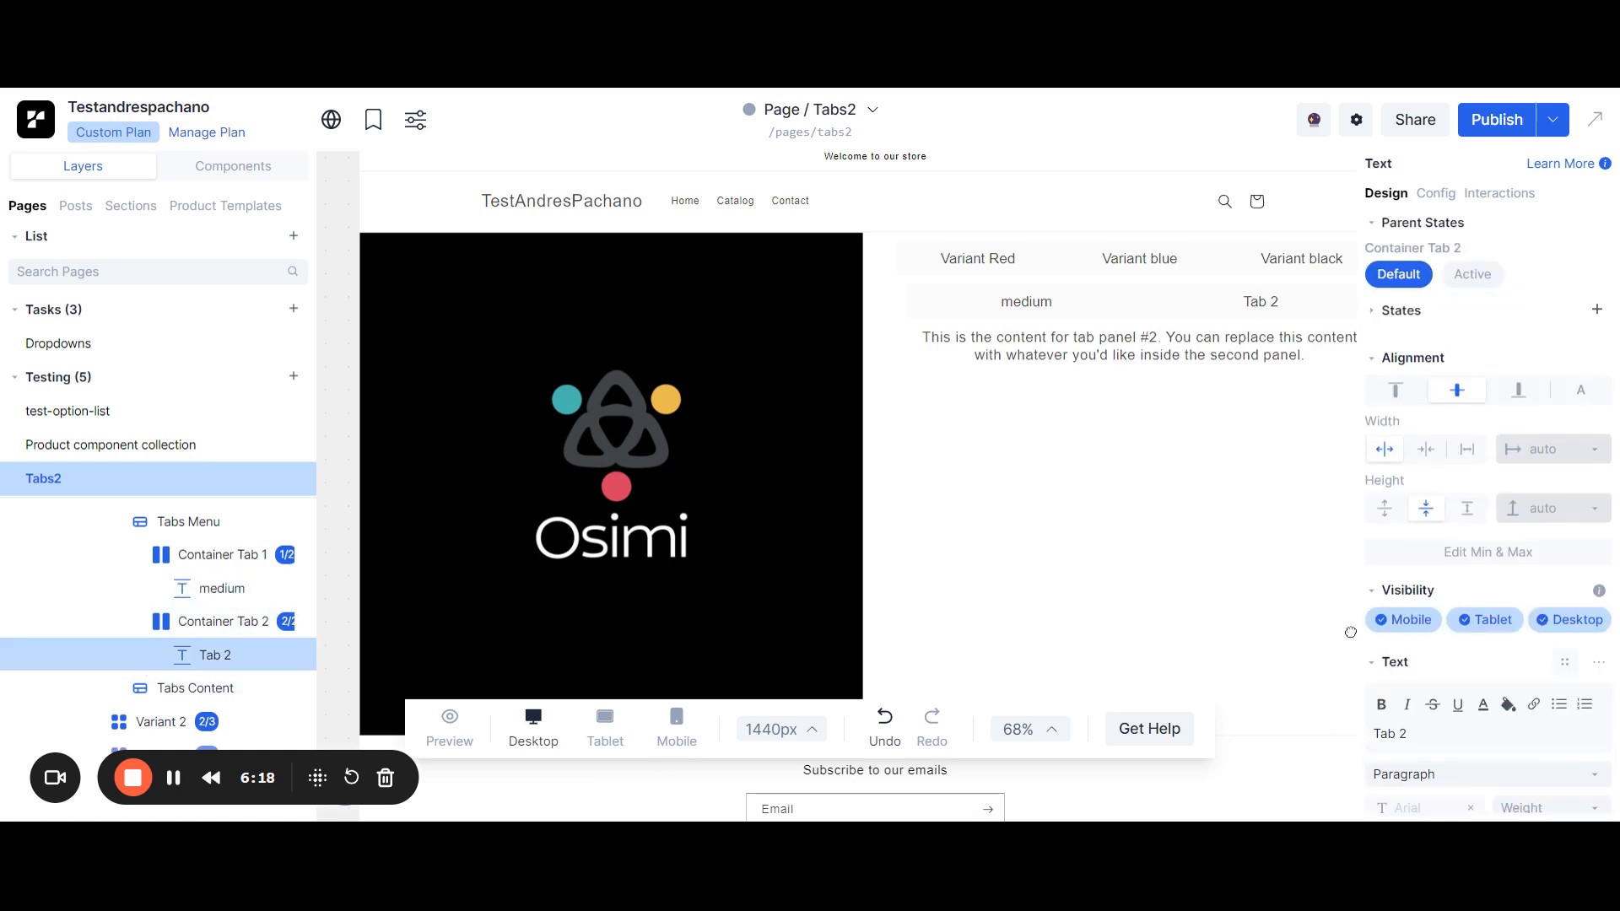
pyautogui.click(1417, 724)
pyautogui.hotkey('ctrl', 'a')
pyautogui.write('la')
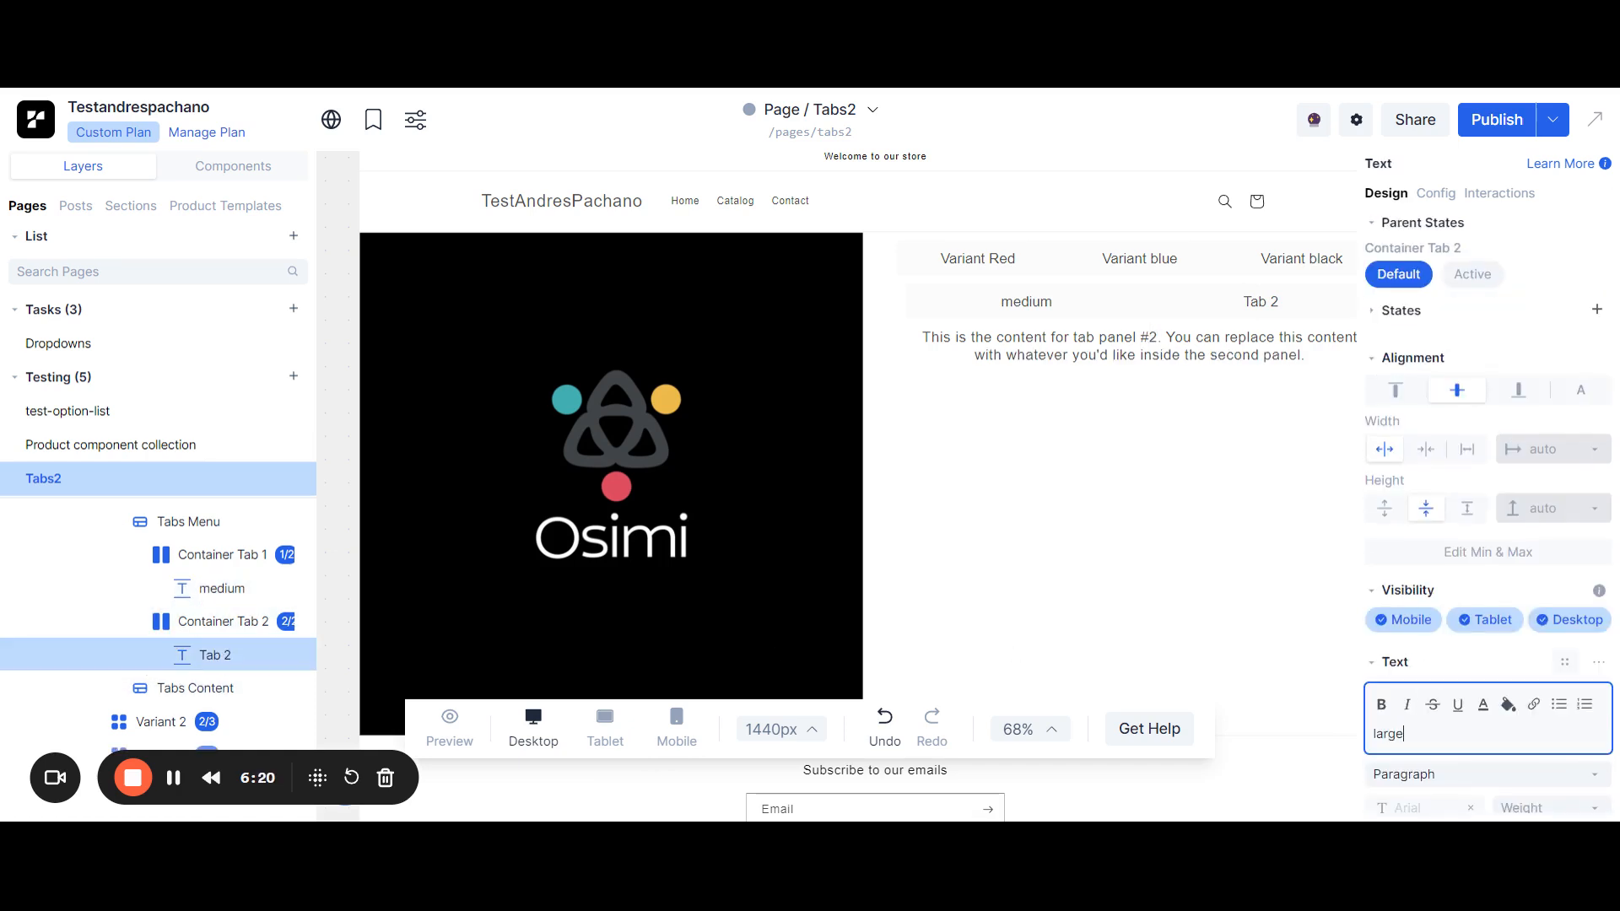
# Delete the Variant 2 and Variant 3 blocks from the outer Tabs Content.
pyautogui.click(122, 523)
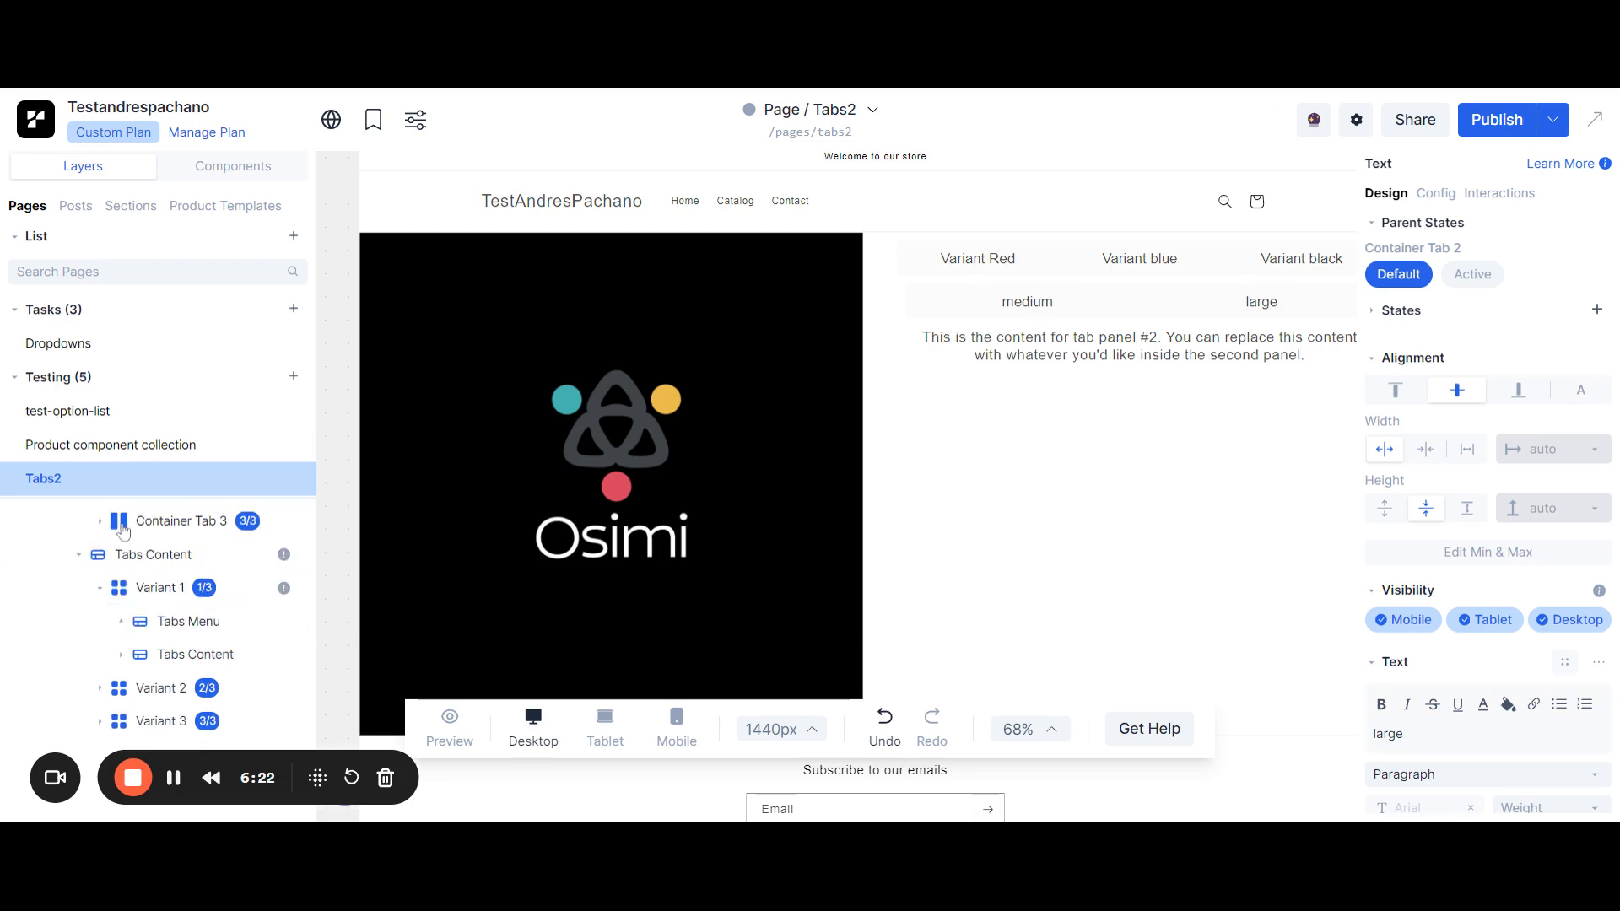
pyautogui.click(126, 622)
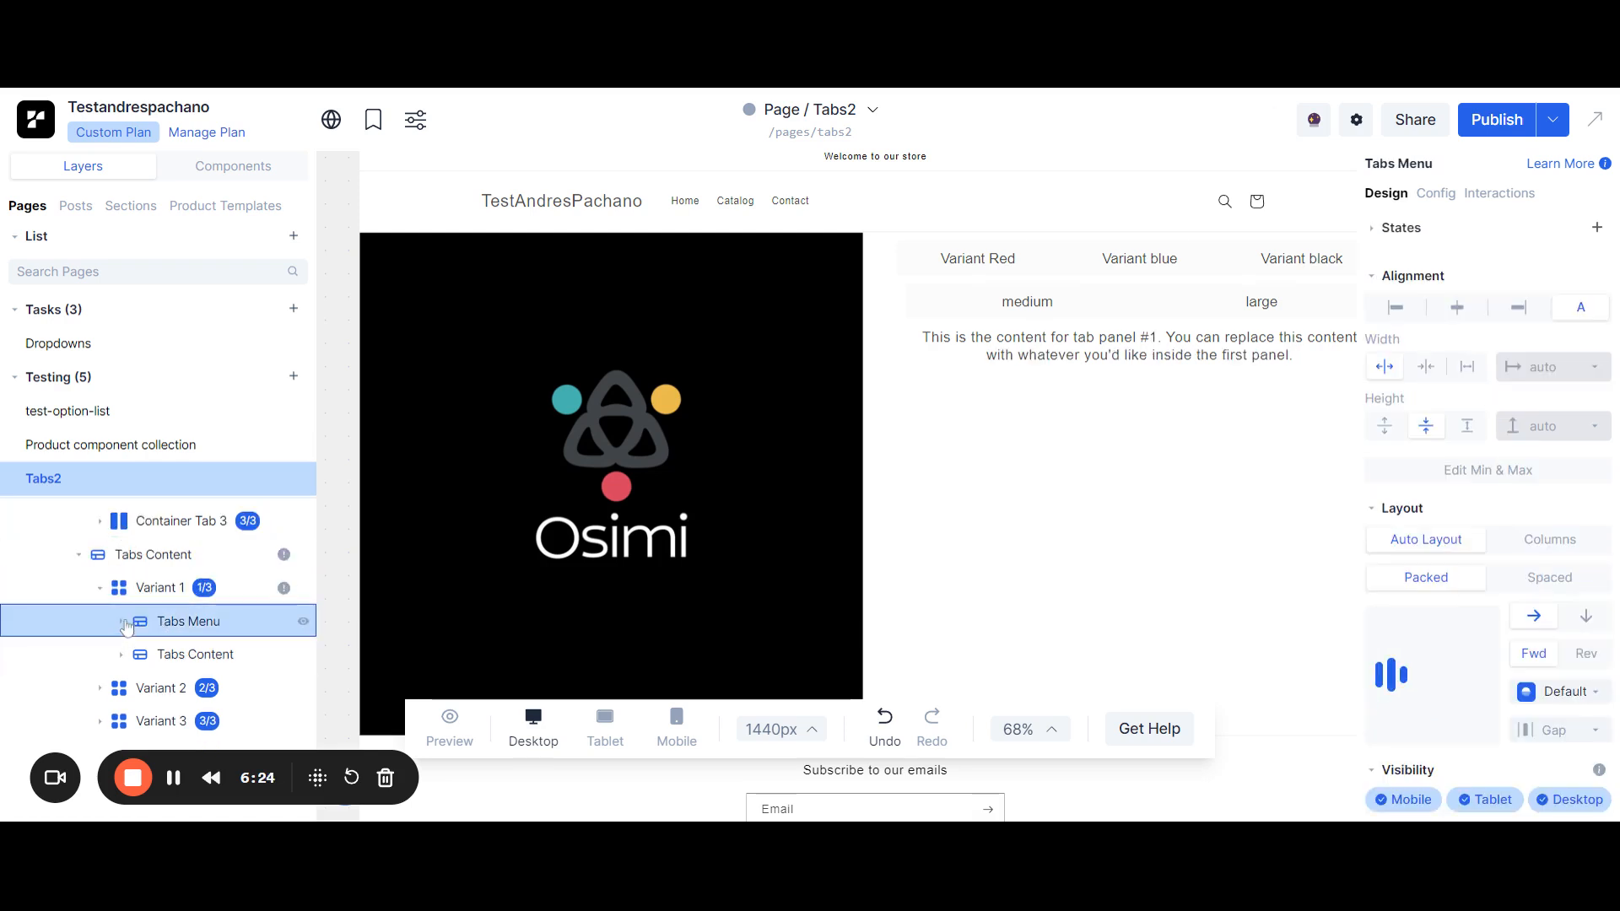
pyautogui.click(123, 622)
pyautogui.click(90, 525)
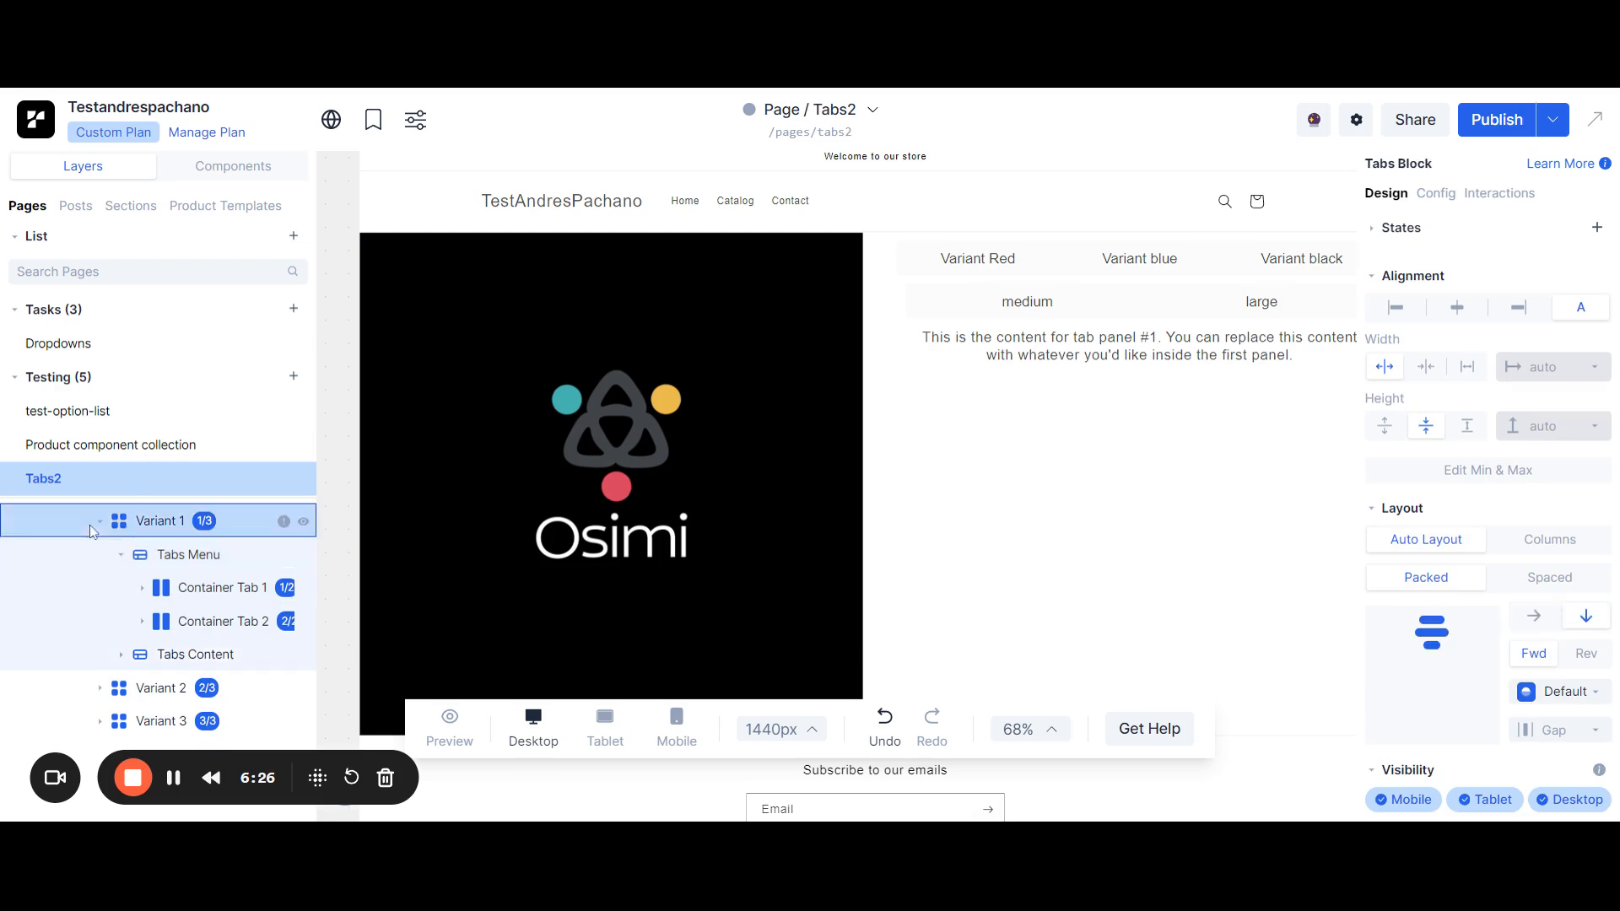
pyautogui.click(105, 524)
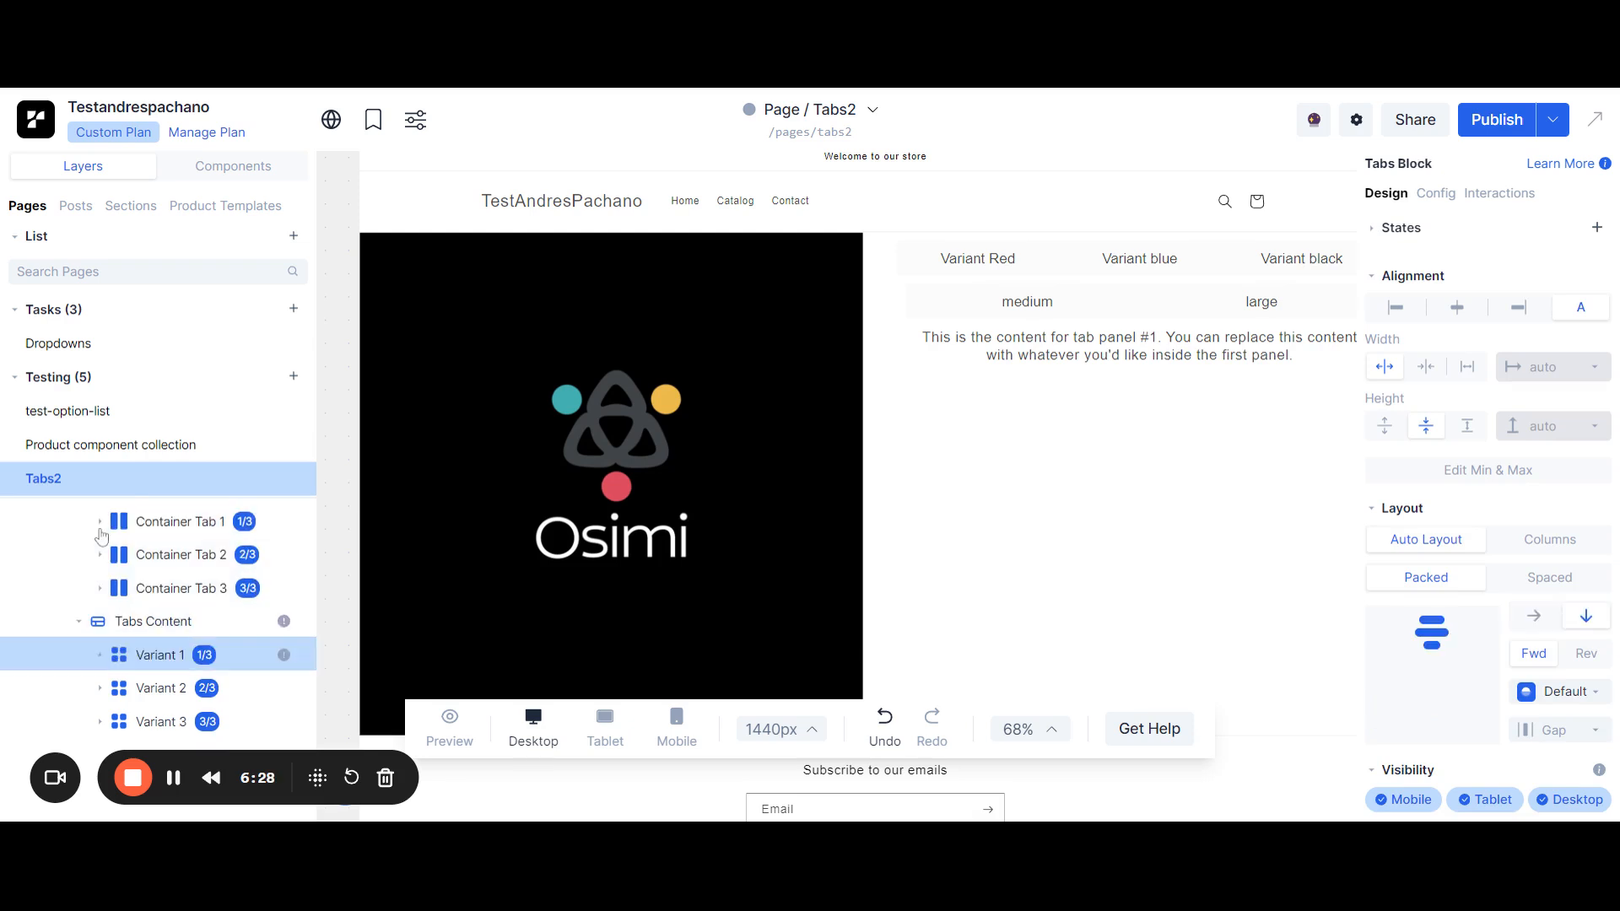
pyautogui.click(144, 686)
pyautogui.keyDown('shift'); pyautogui.click(141, 735); pyautogui.keyUp('shift')
pyautogui.press('Delete')
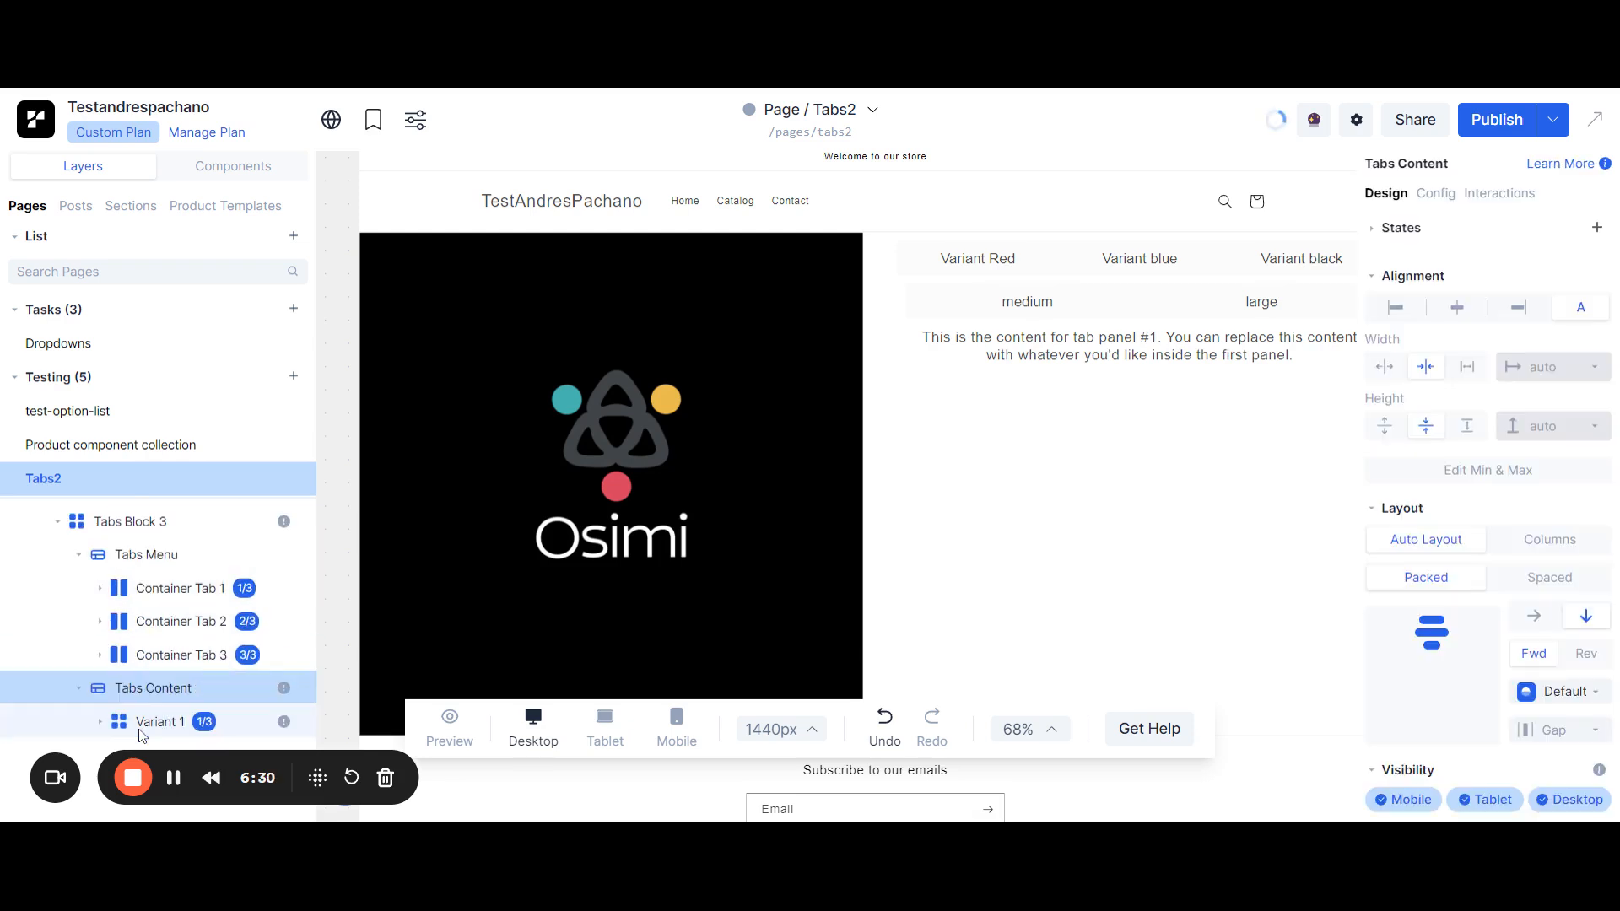
# Duplicate the Variant 1 block twice inside Tabs Content.
pyautogui.click(145, 731)
pyautogui.hotkey('ctrl', 'd')
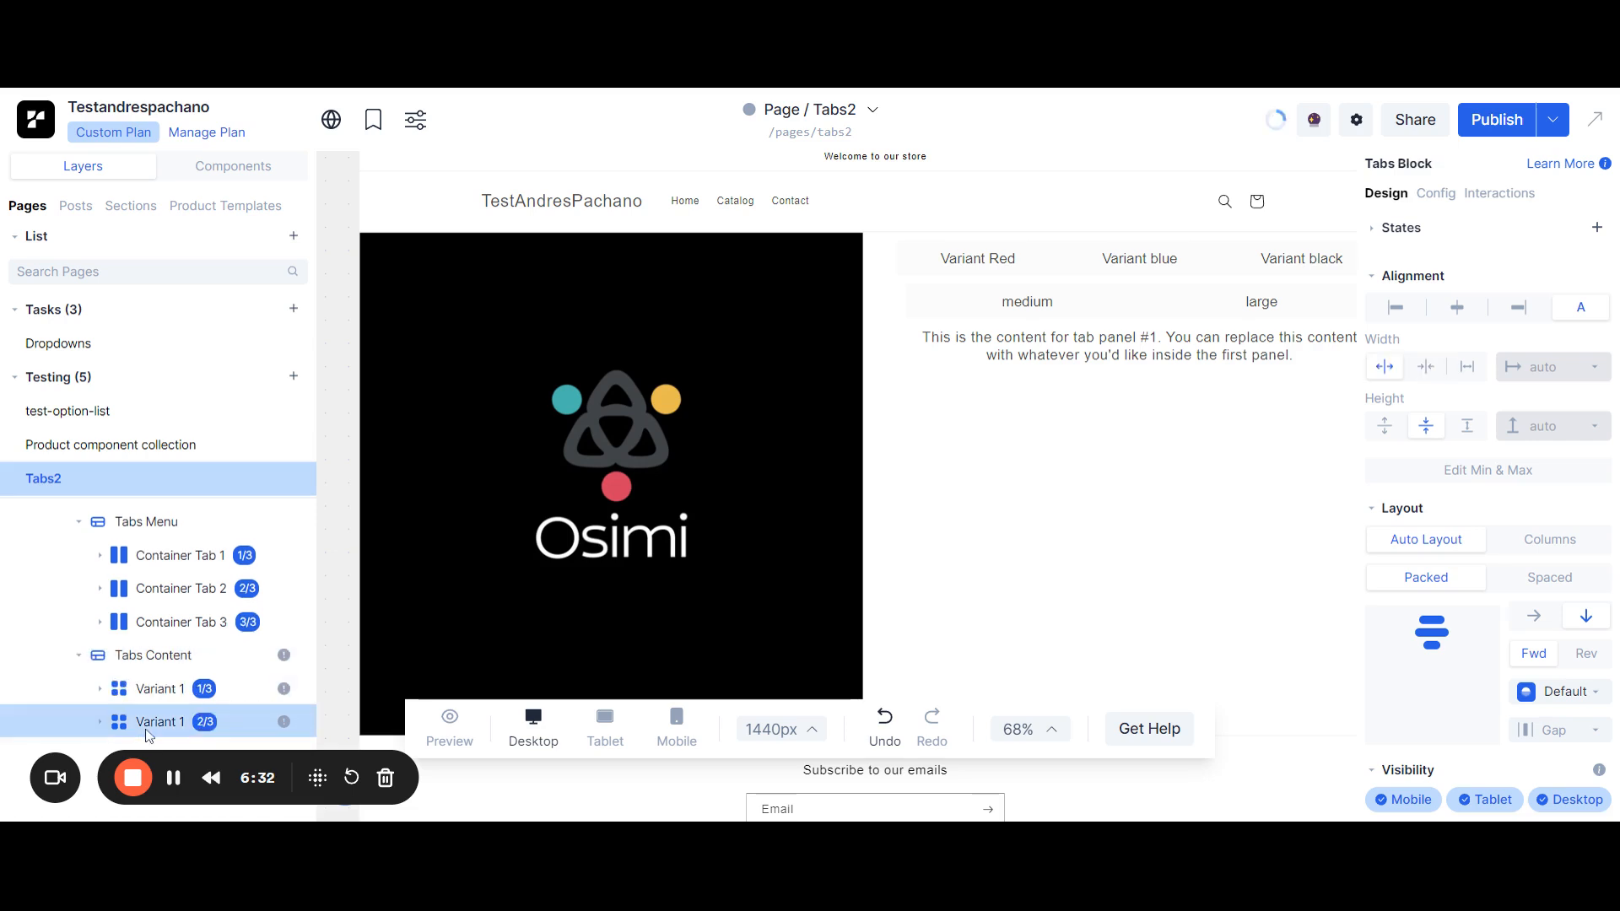
pyautogui.hotkey('ctrl', 'd')
# Set the background color of the first Variant 1 block to red FF0010.
pyautogui.click(99, 661)
pyautogui.click(99, 661)
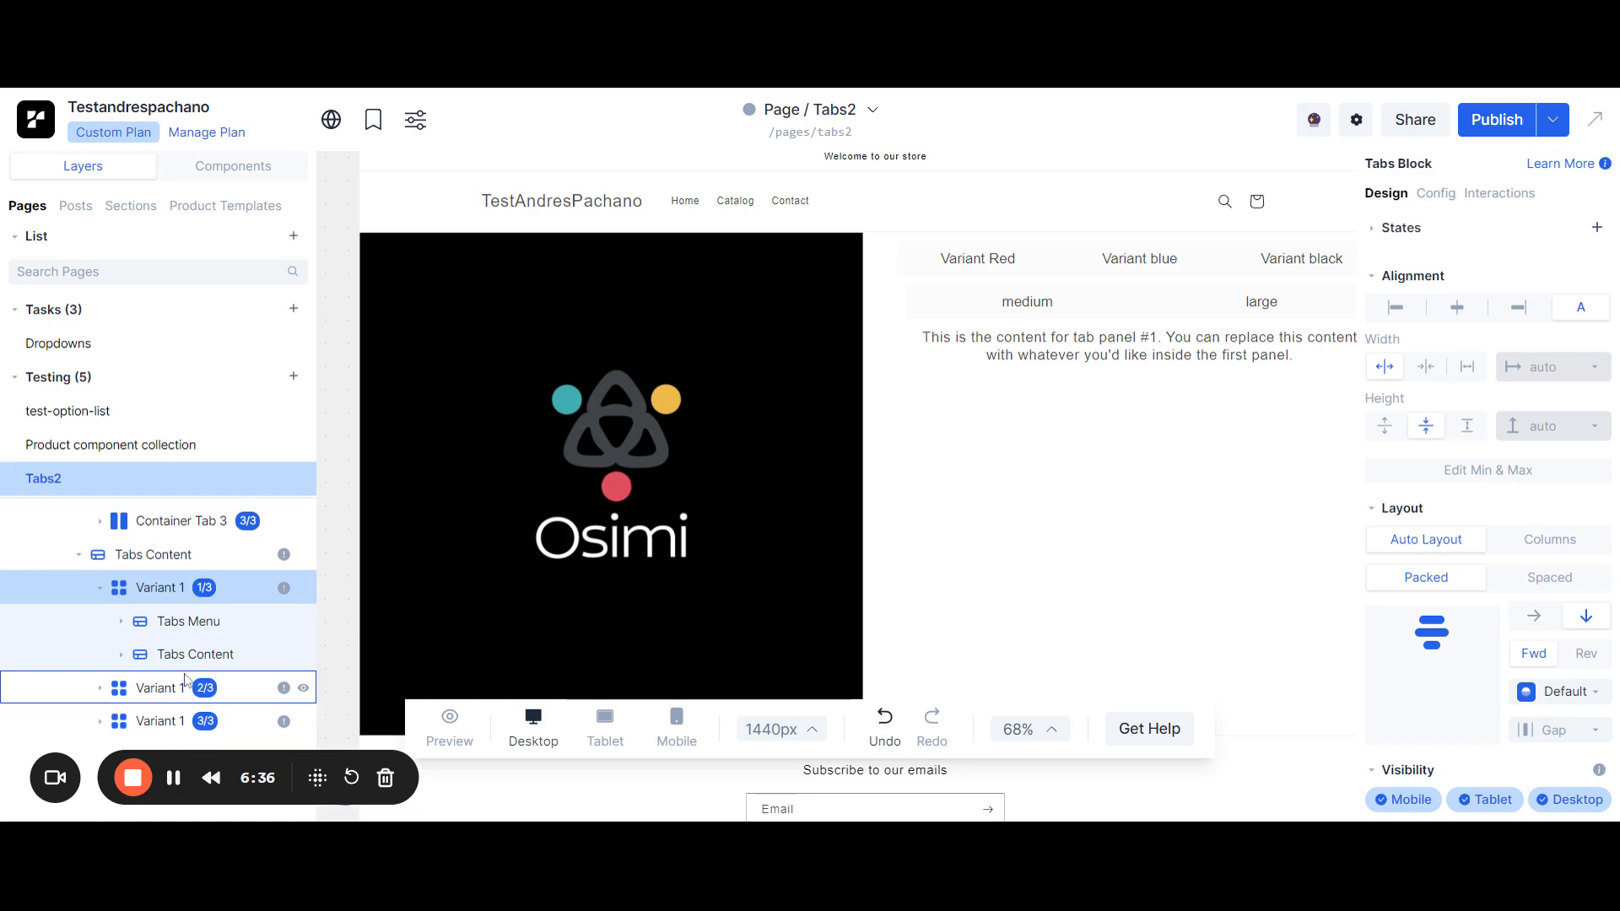
pyautogui.click(186, 621)
pyautogui.click(152, 600)
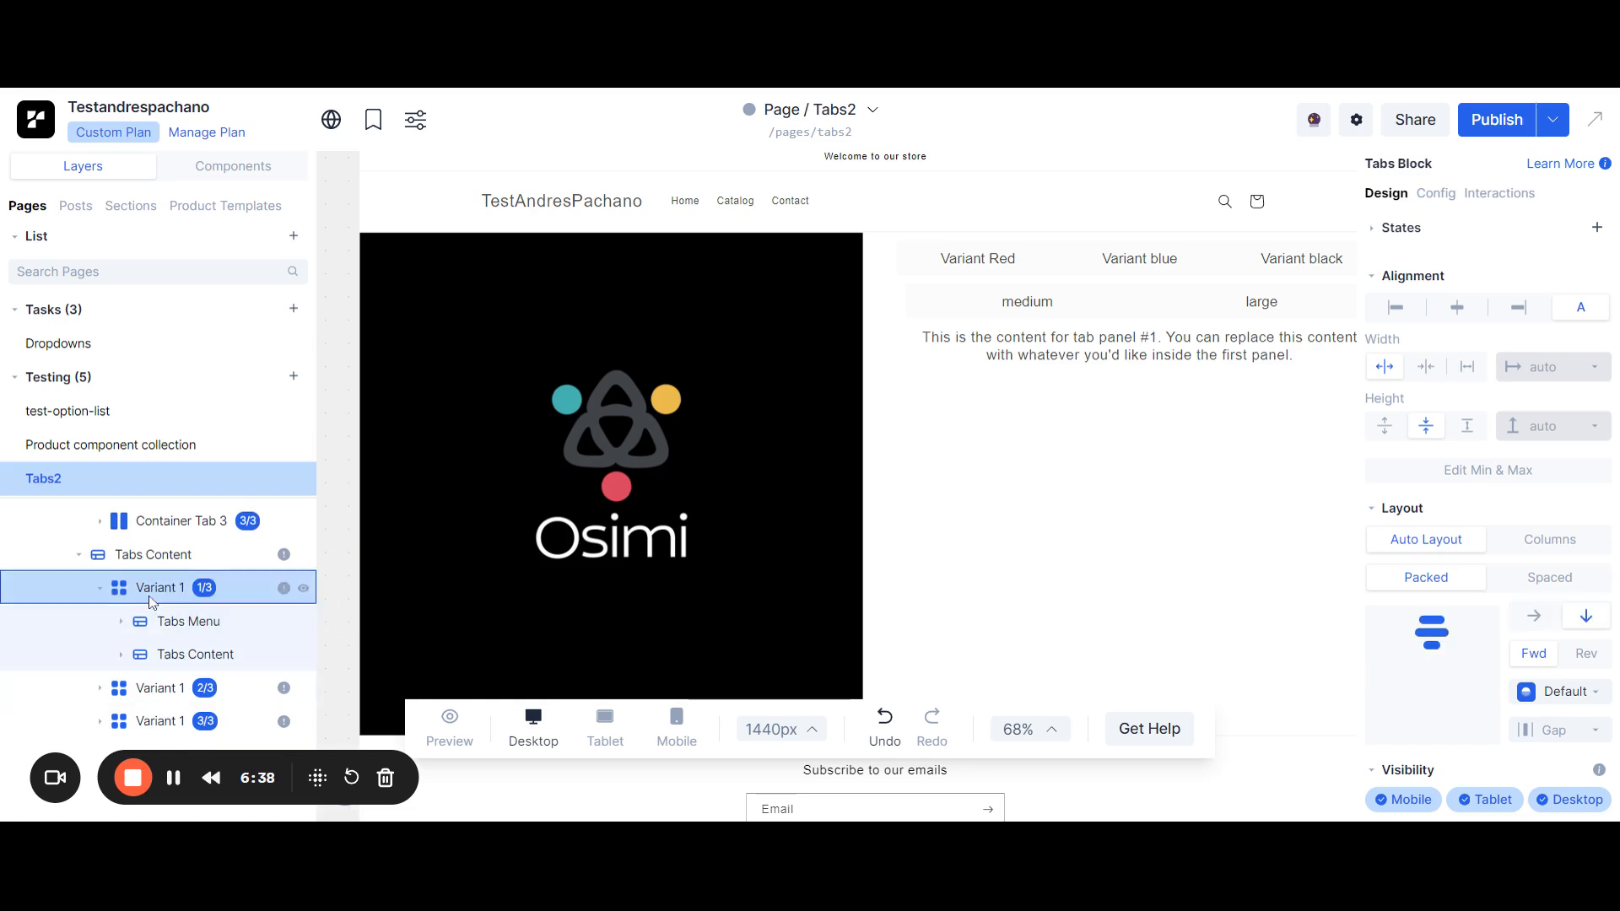
pyautogui.scroll(-6, 1472, 667)
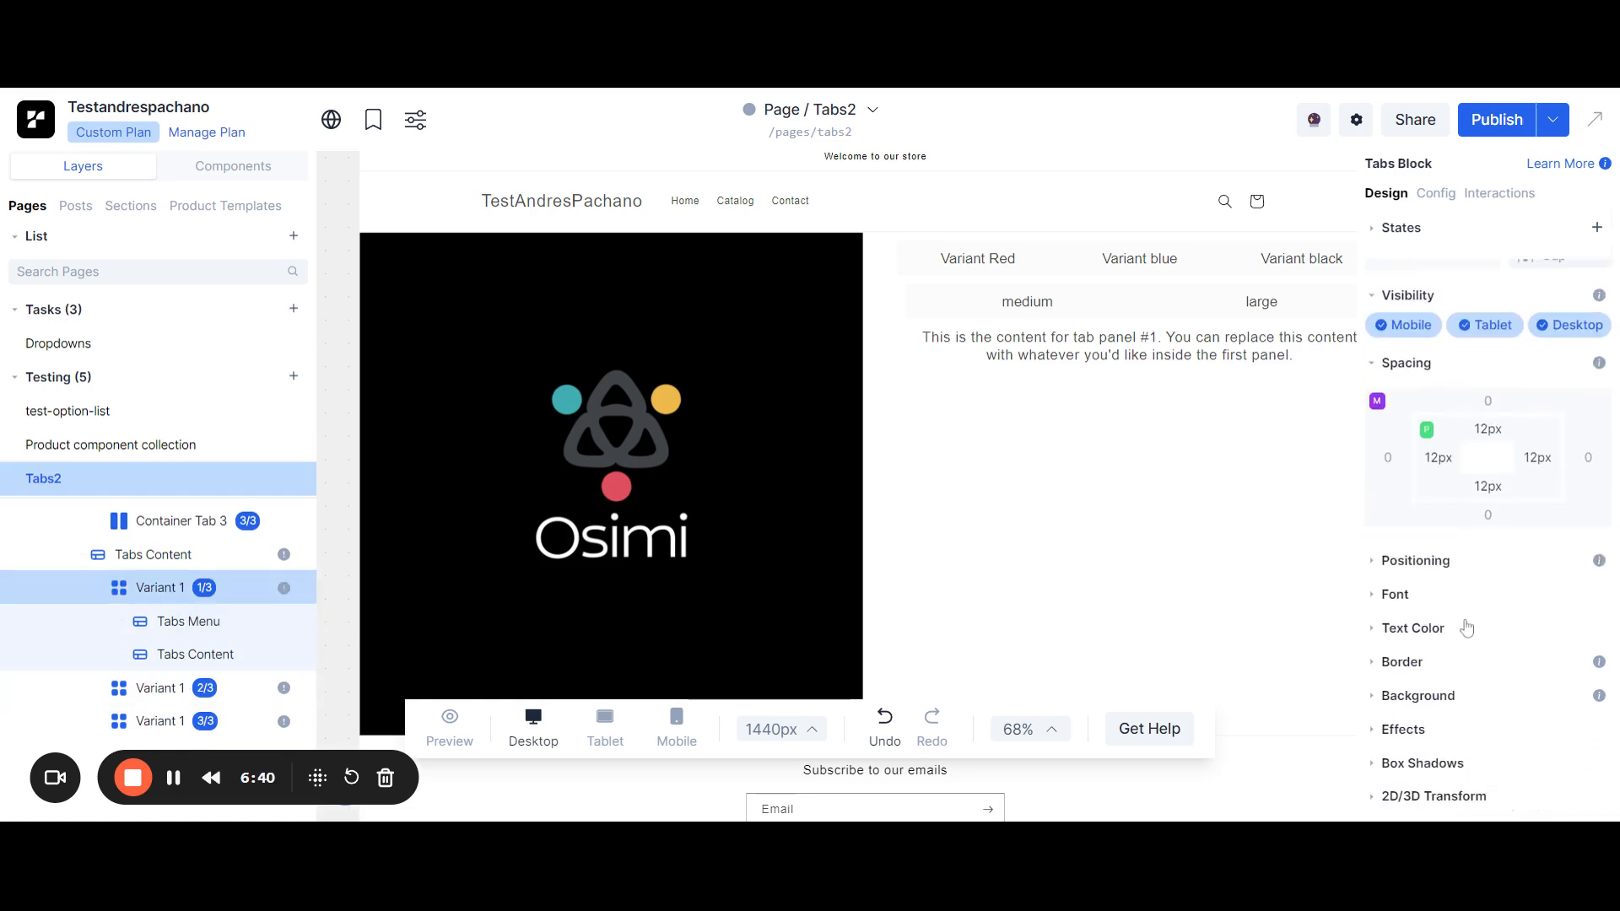
pyautogui.click(1435, 700)
pyautogui.click(1384, 762)
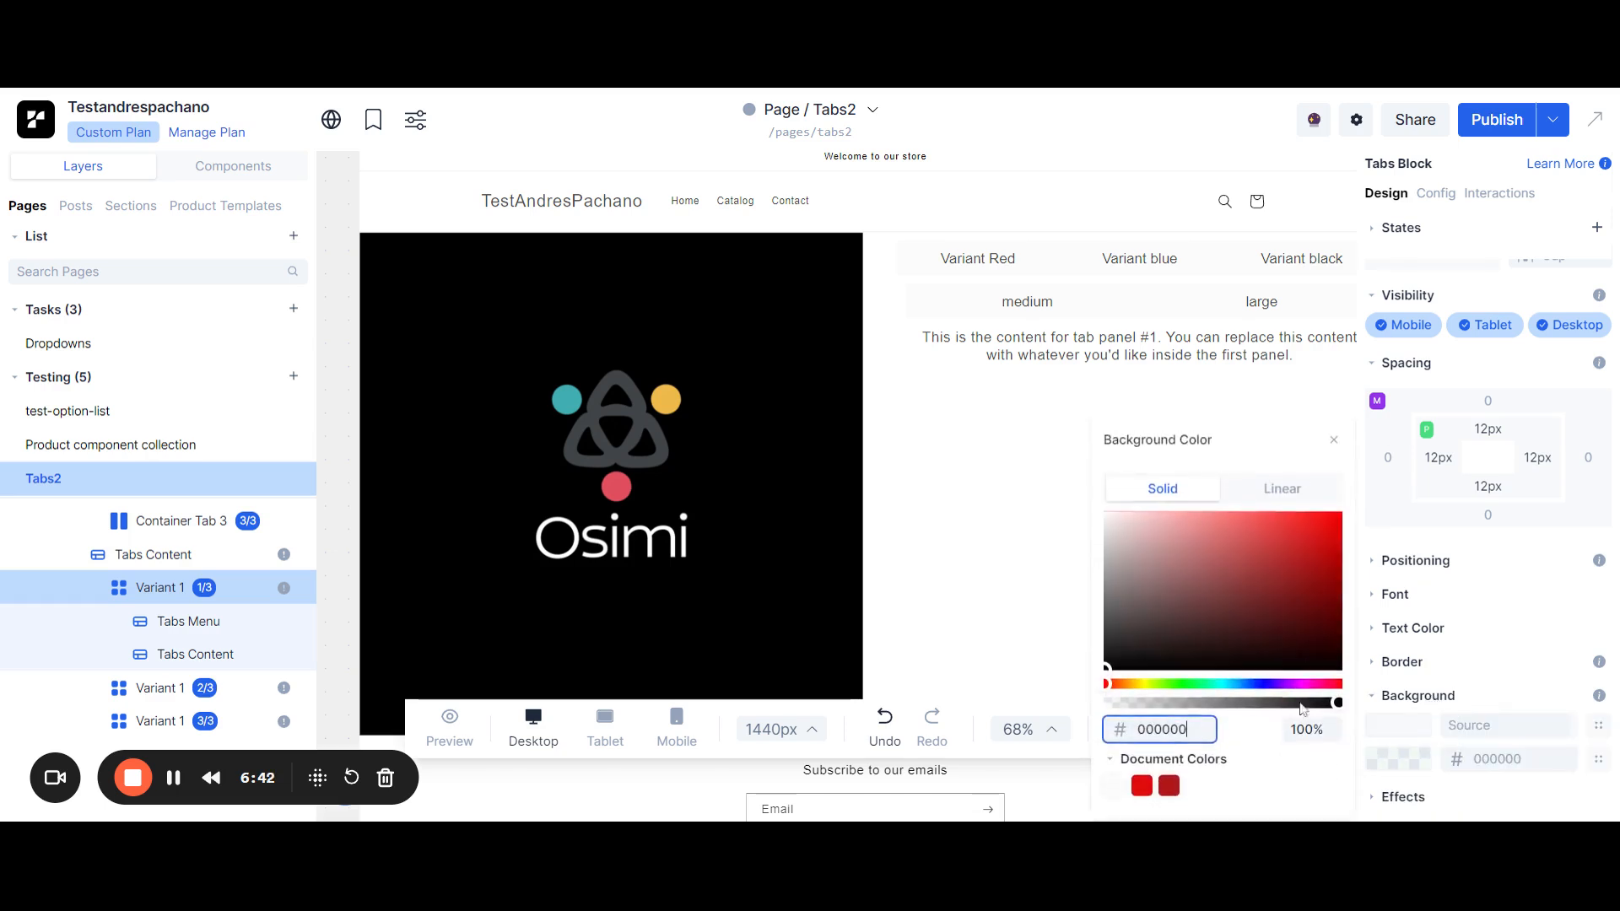
pyautogui.click(1255, 686)
pyautogui.moveTo(1319, 688); pyautogui.dragTo(1341, 688)
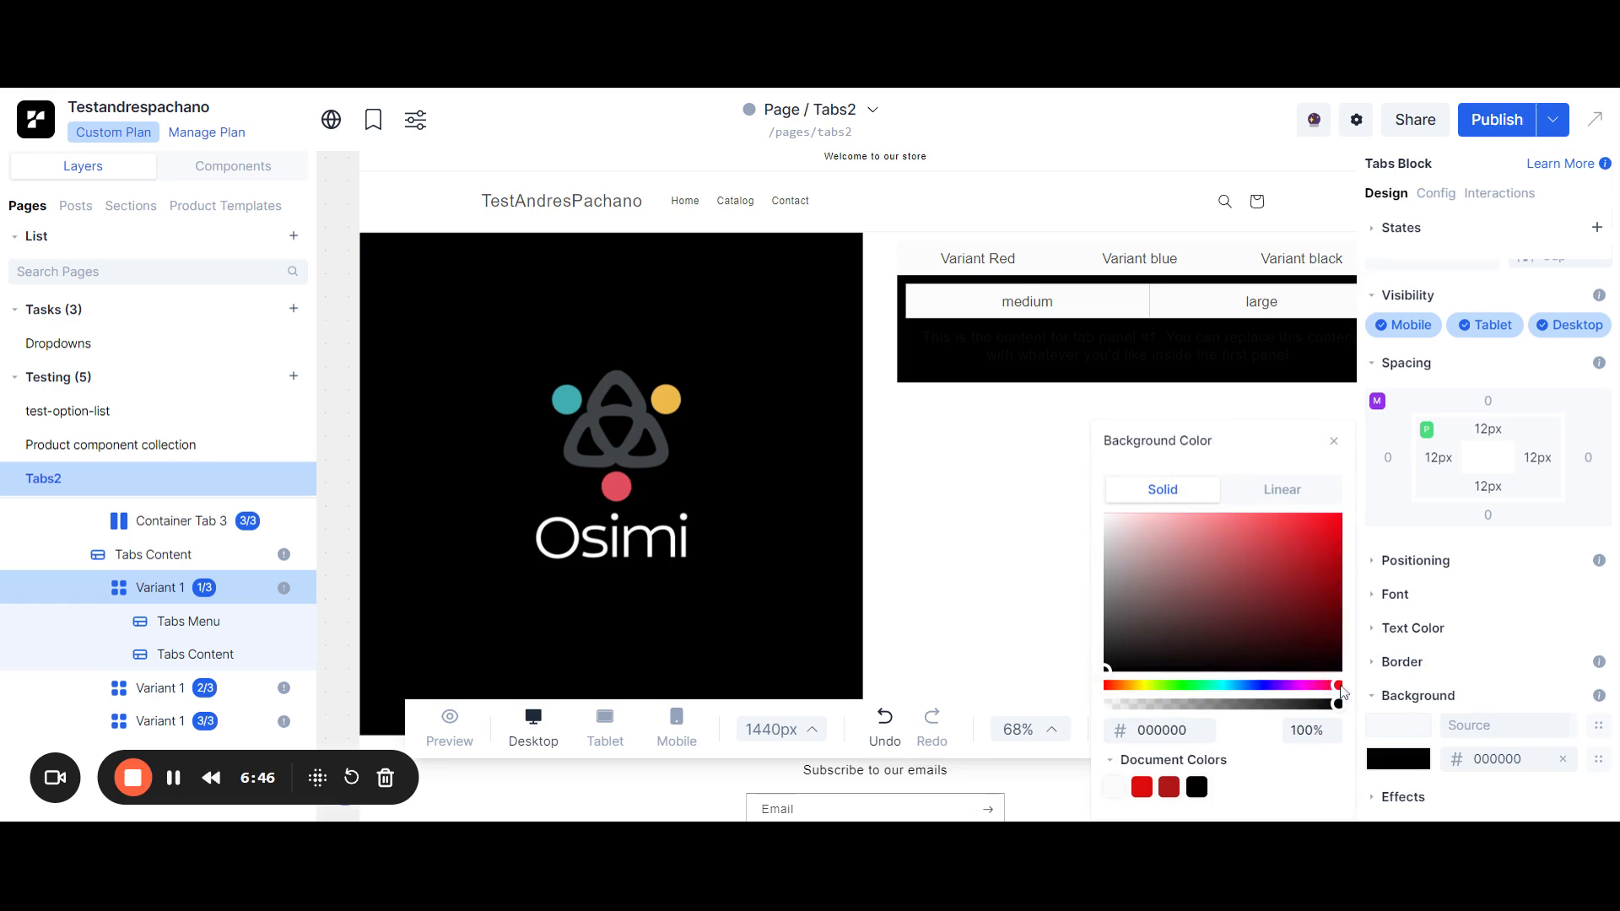
pyautogui.moveTo(1336, 530); pyautogui.dragTo(1352, 512)
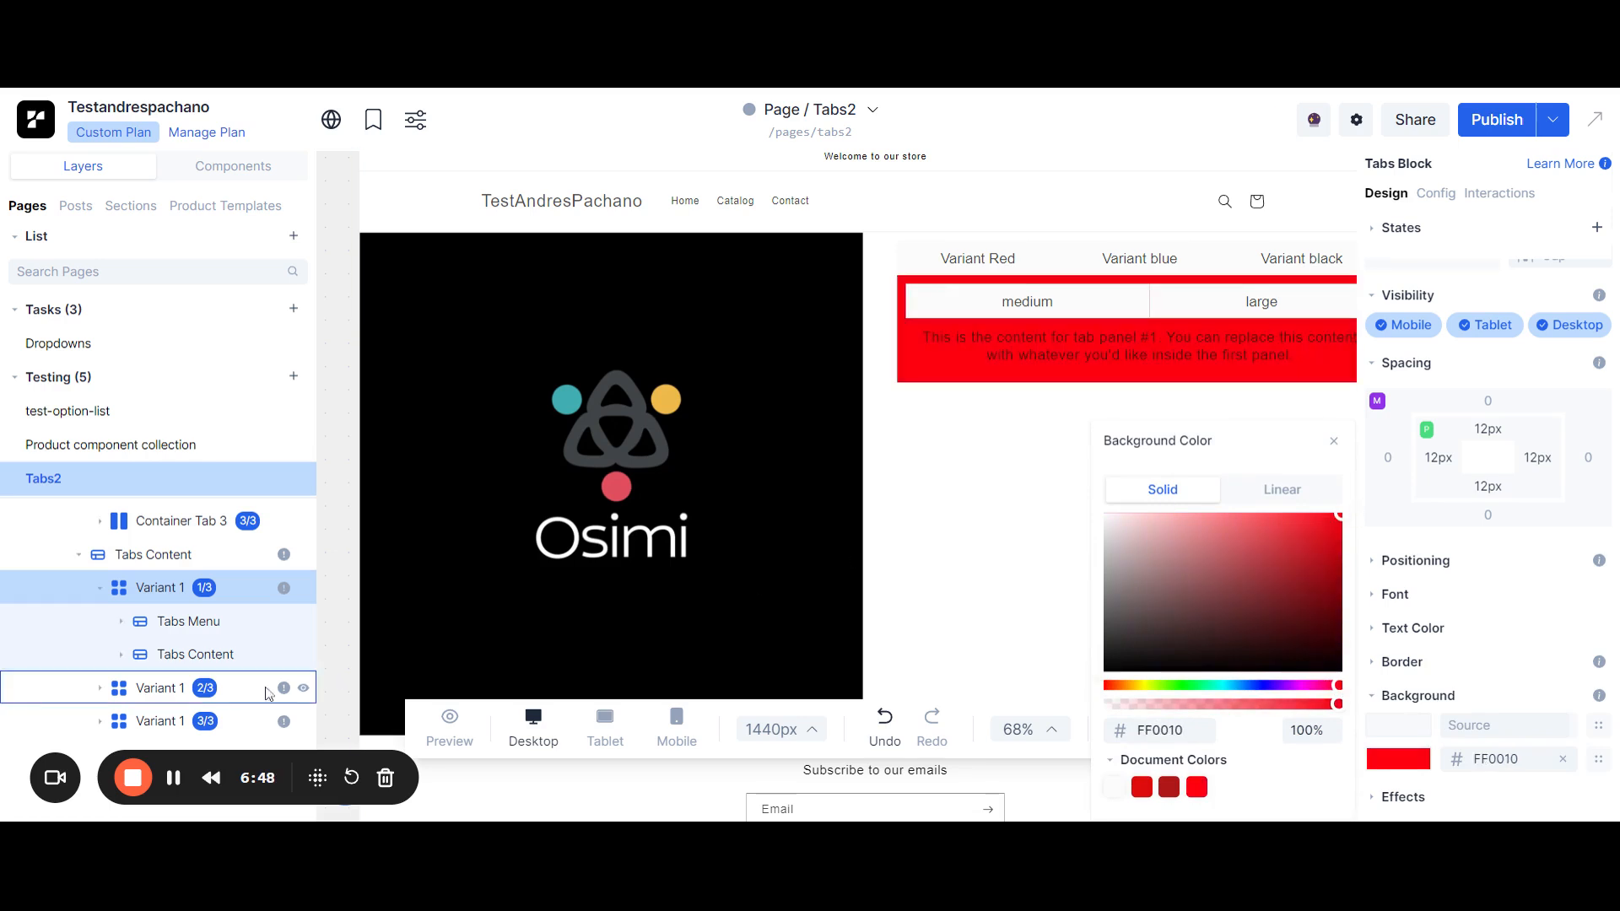
# Set the background color of the second Variant 1 block to blue 1328C5.
pyautogui.click(154, 688)
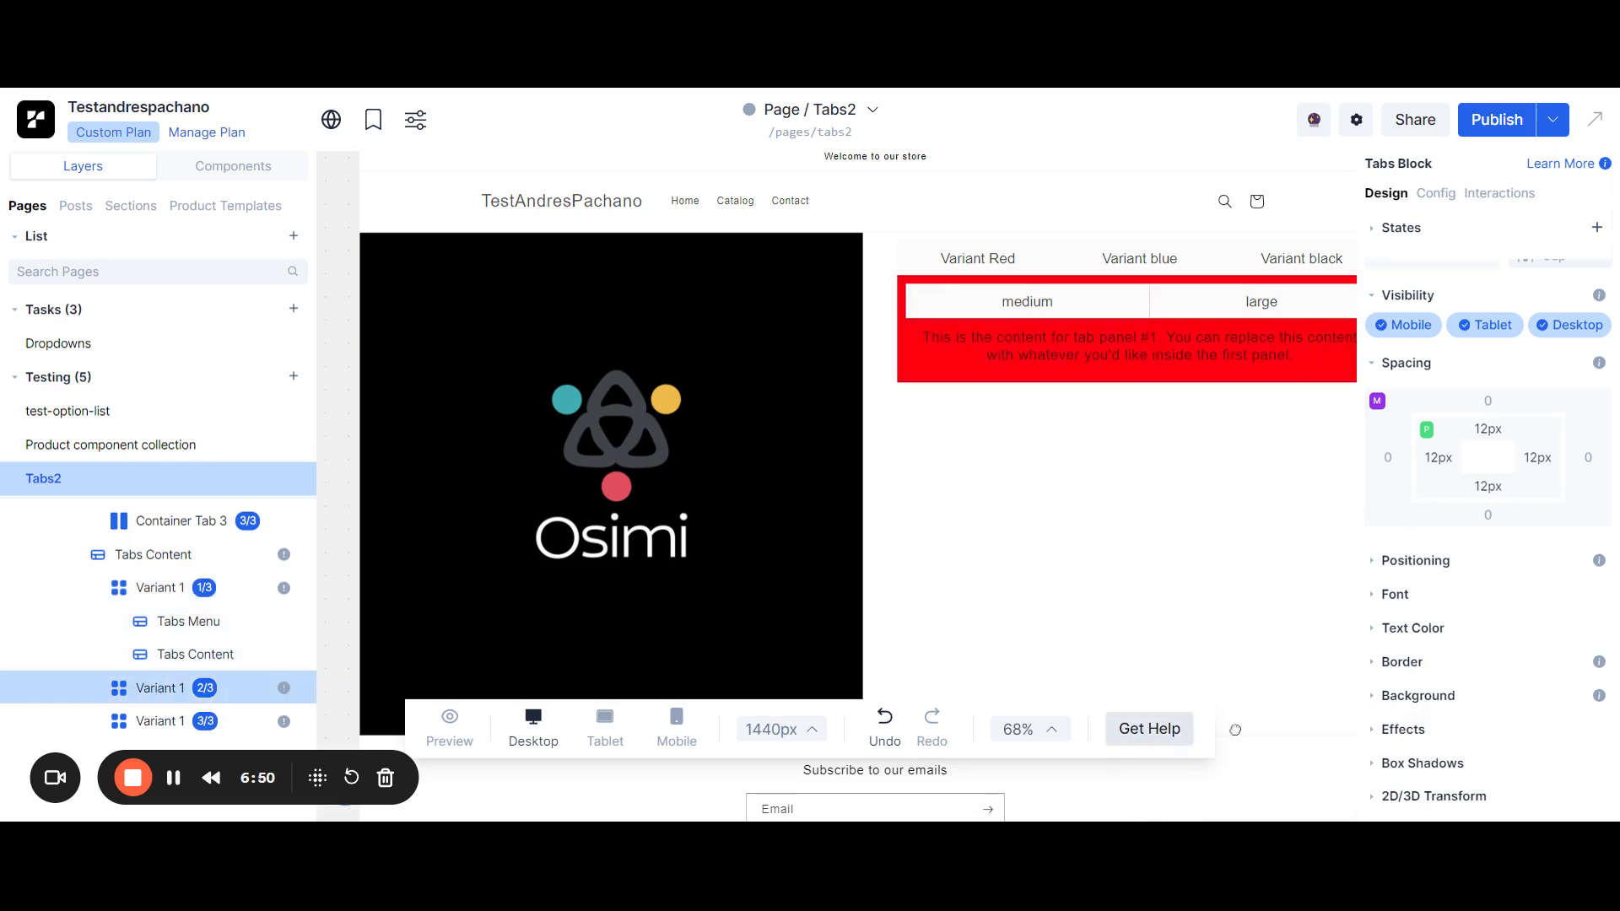
pyautogui.click(1435, 695)
pyautogui.click(1411, 760)
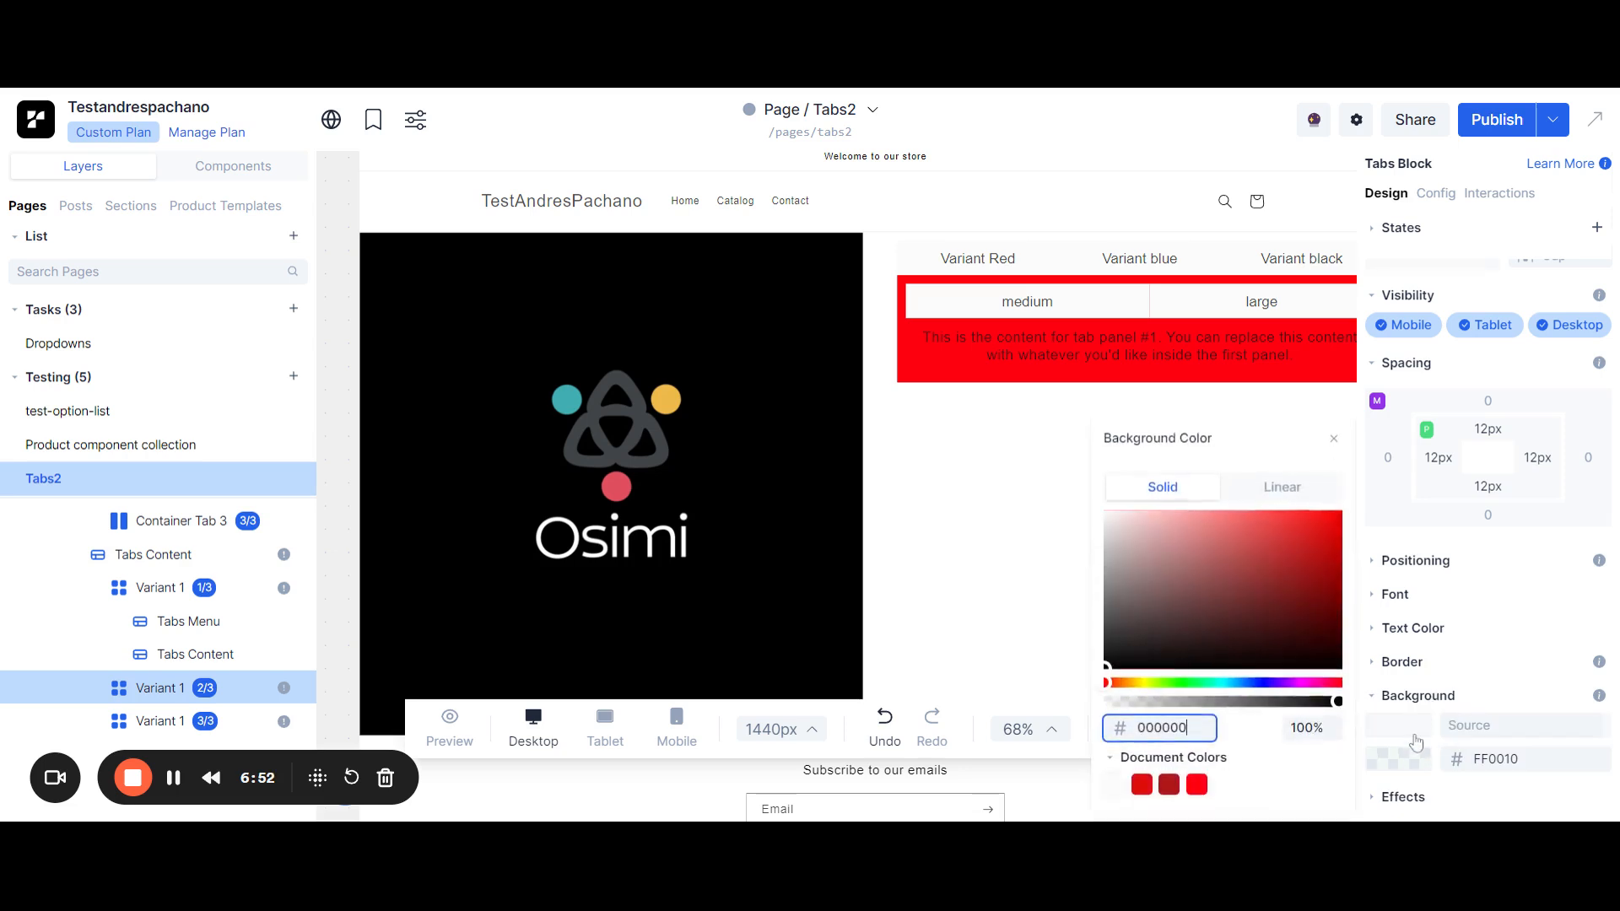
pyautogui.click(1258, 684)
pyautogui.click(1320, 552)
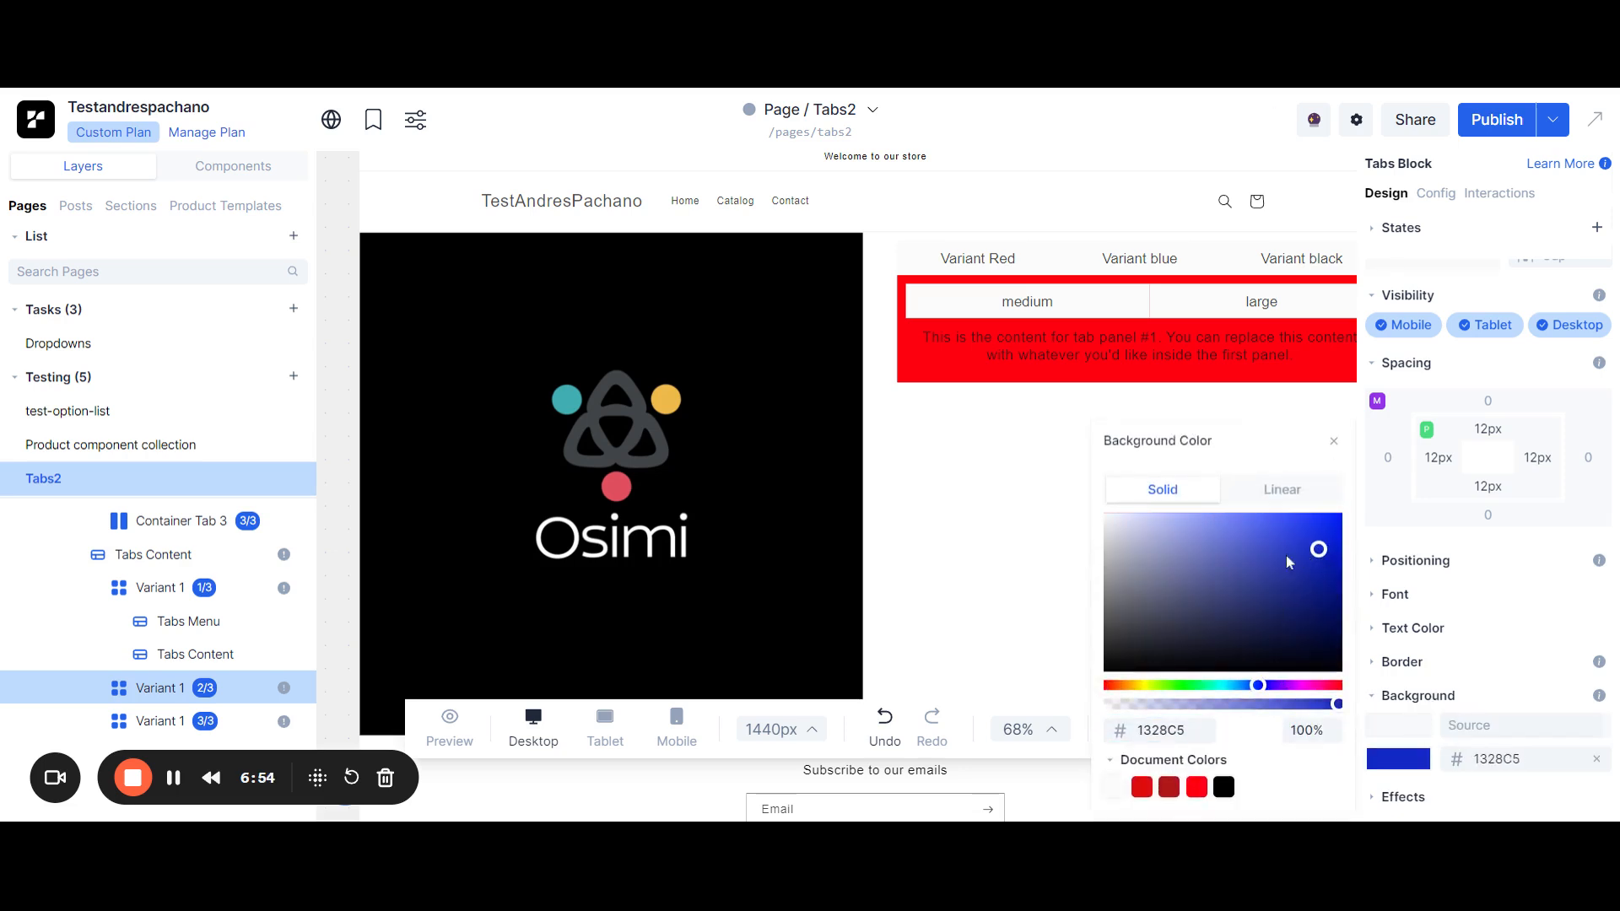
# Preview the page and switch between the Variant Red, Variant blue and Variant black tabs and their nested medium and large tabs.
pyautogui.click(287, 719)
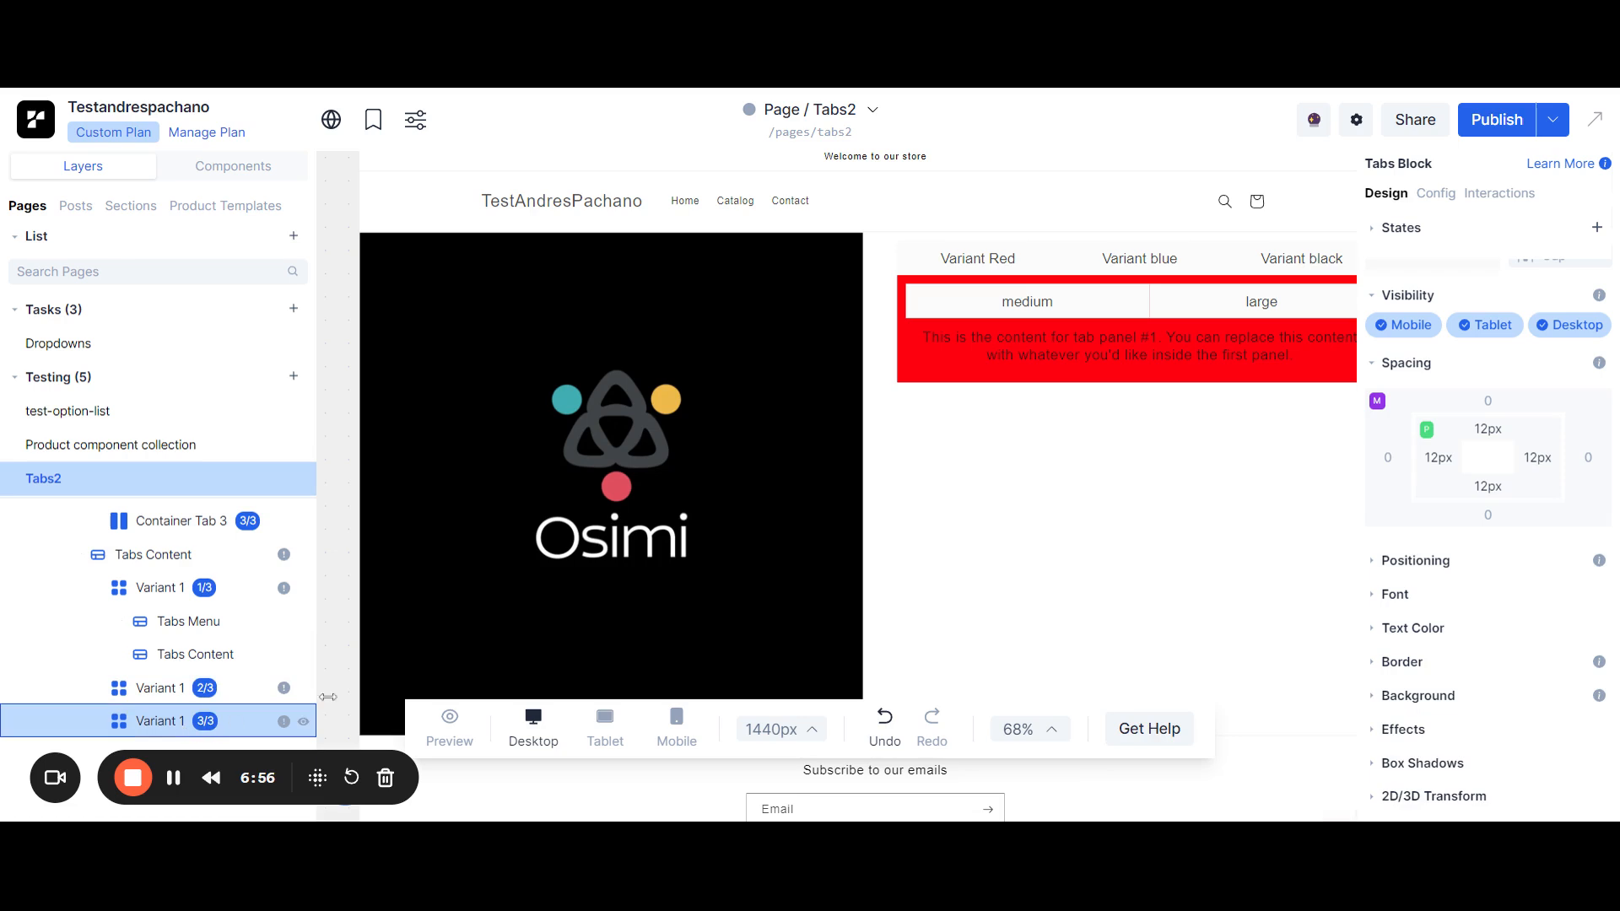
pyautogui.click(101, 590)
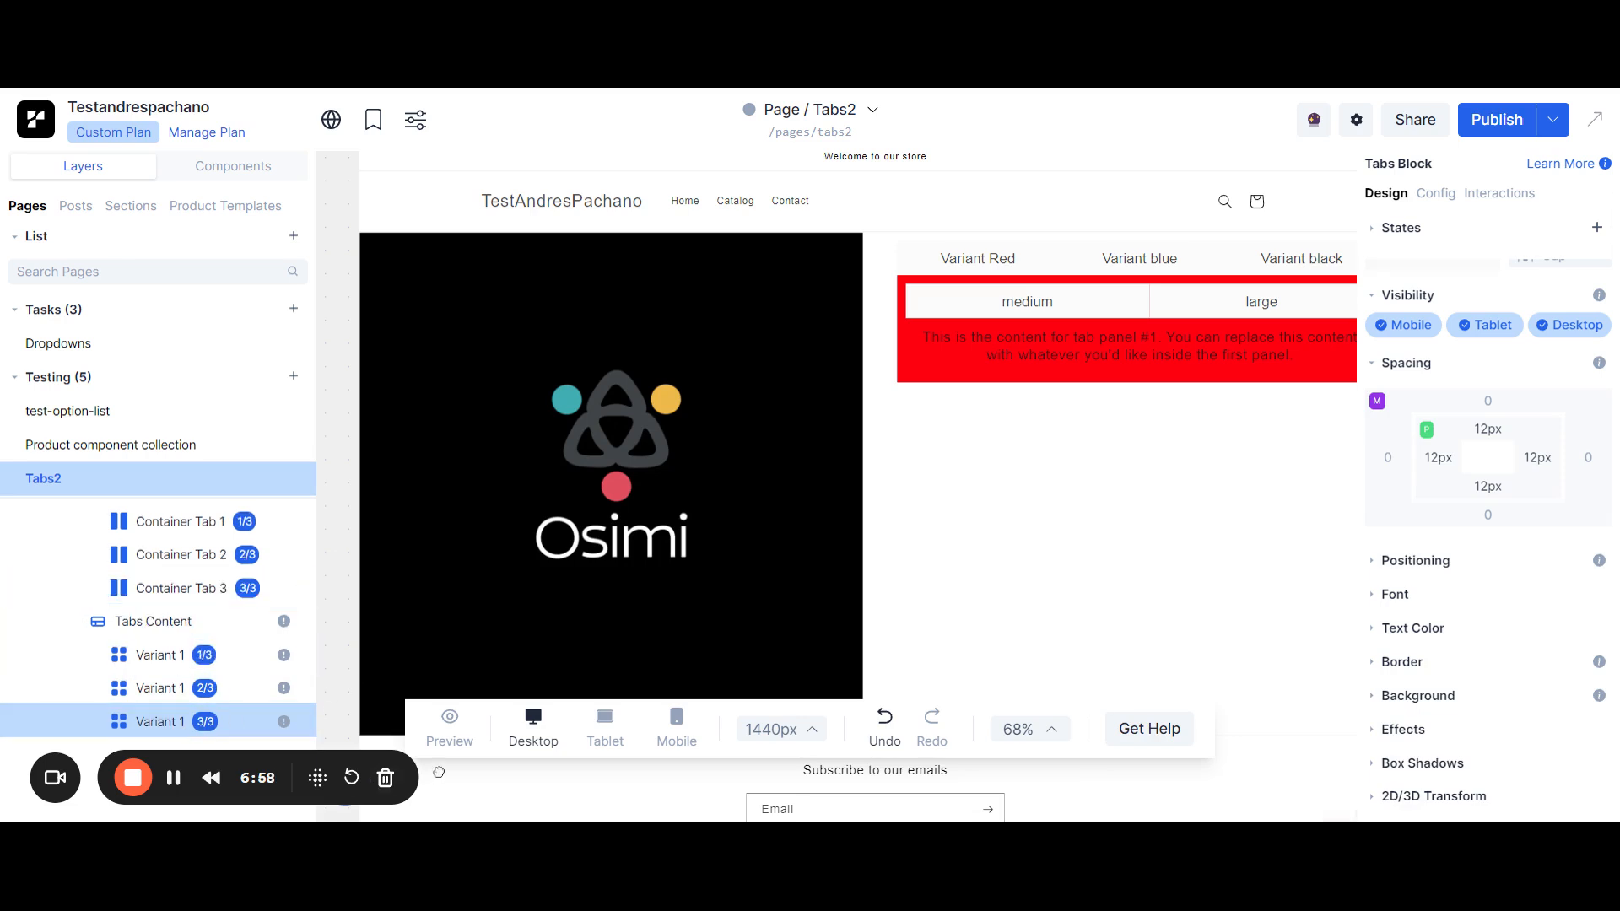
pyautogui.click(449, 724)
pyautogui.click(1170, 309)
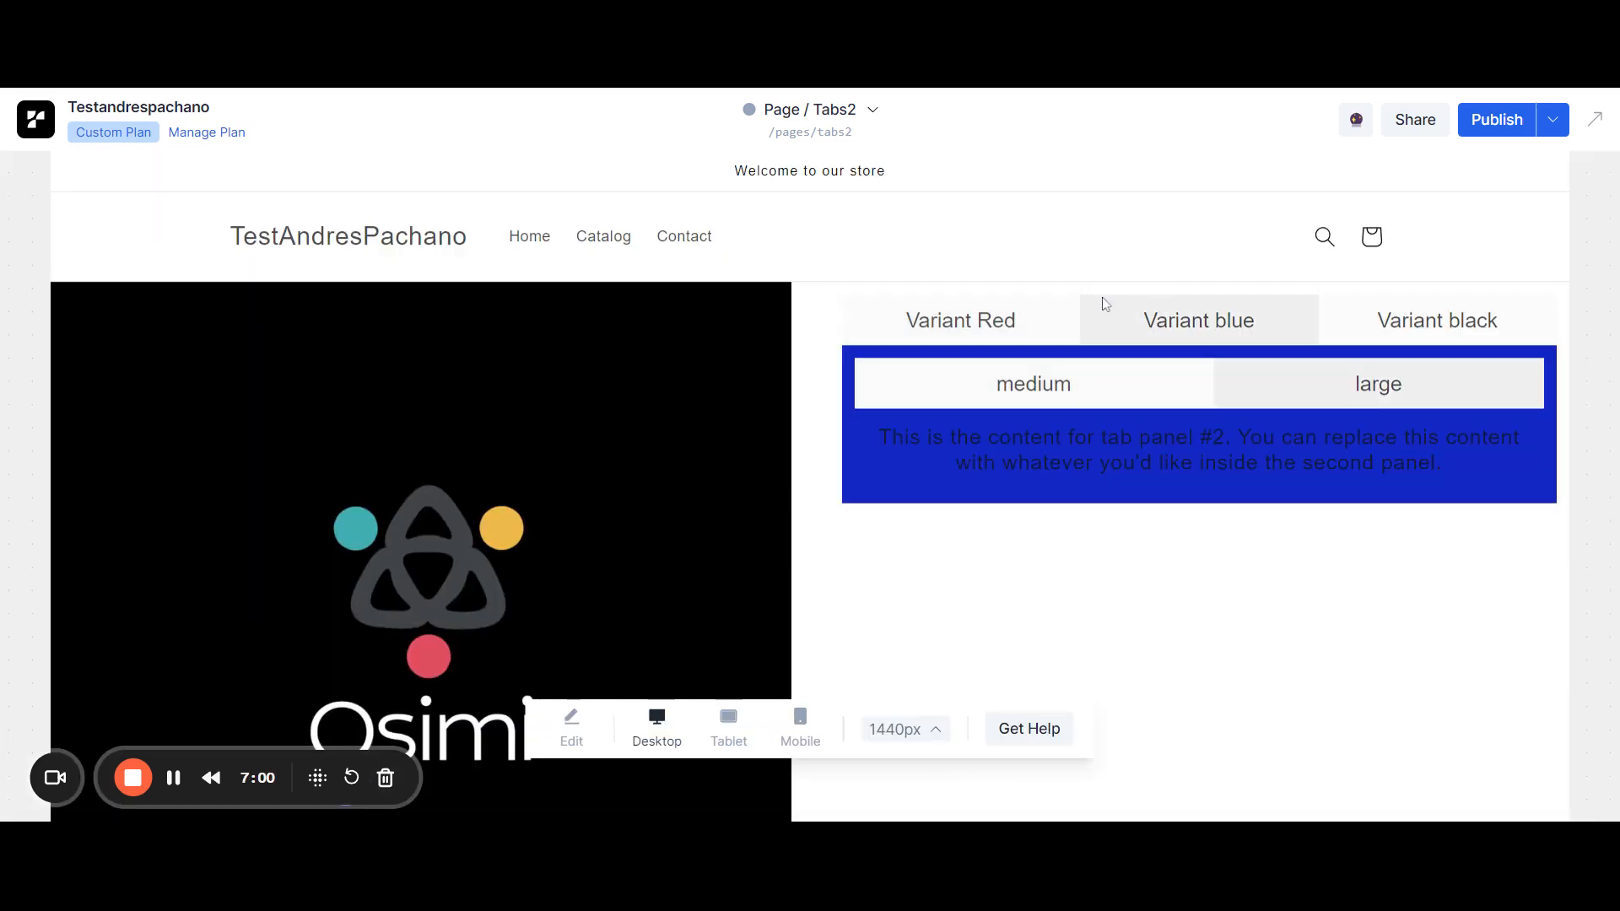
pyautogui.click(1014, 302)
pyautogui.click(1397, 371)
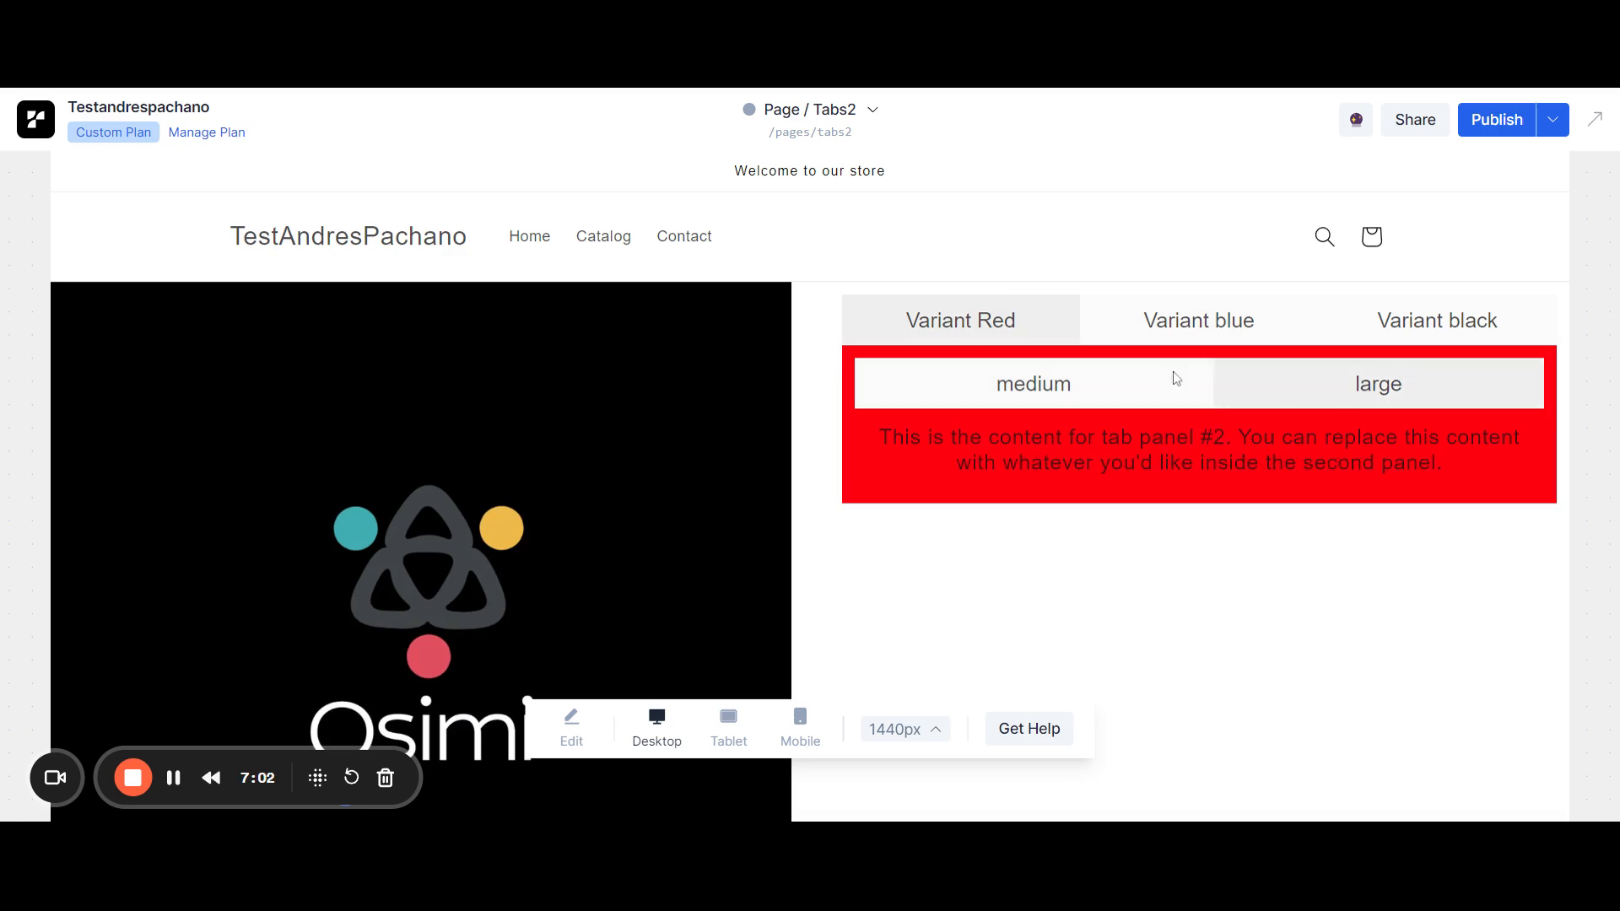
pyautogui.click(1158, 372)
pyautogui.click(1393, 321)
pyautogui.click(1040, 384)
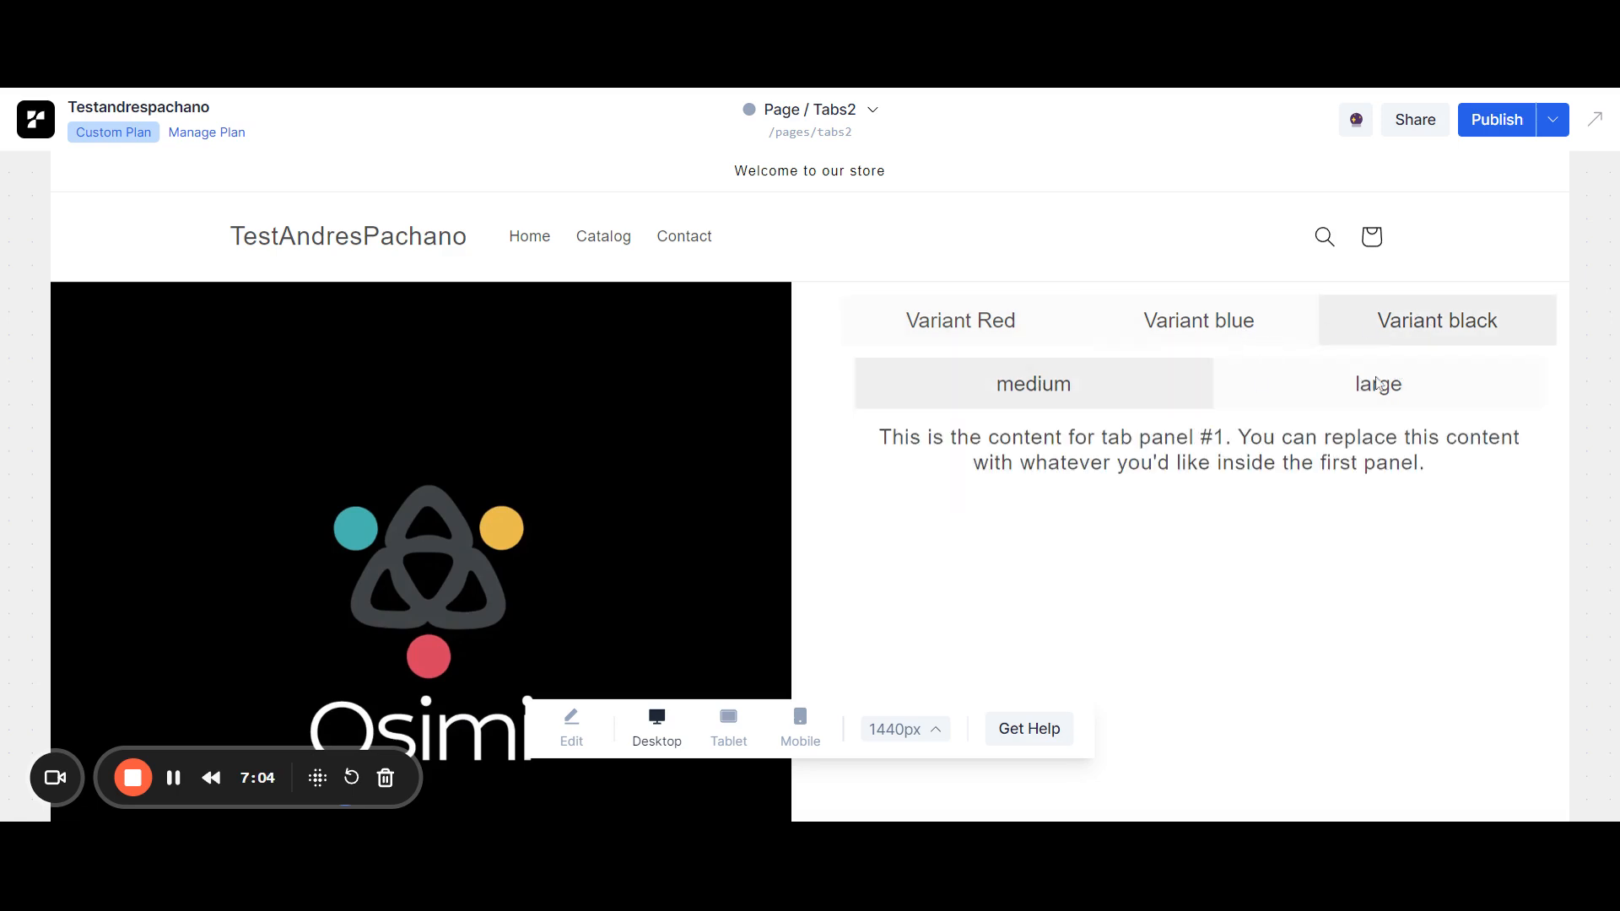
pyautogui.click(1381, 383)
pyautogui.click(1150, 392)
pyautogui.click(1216, 317)
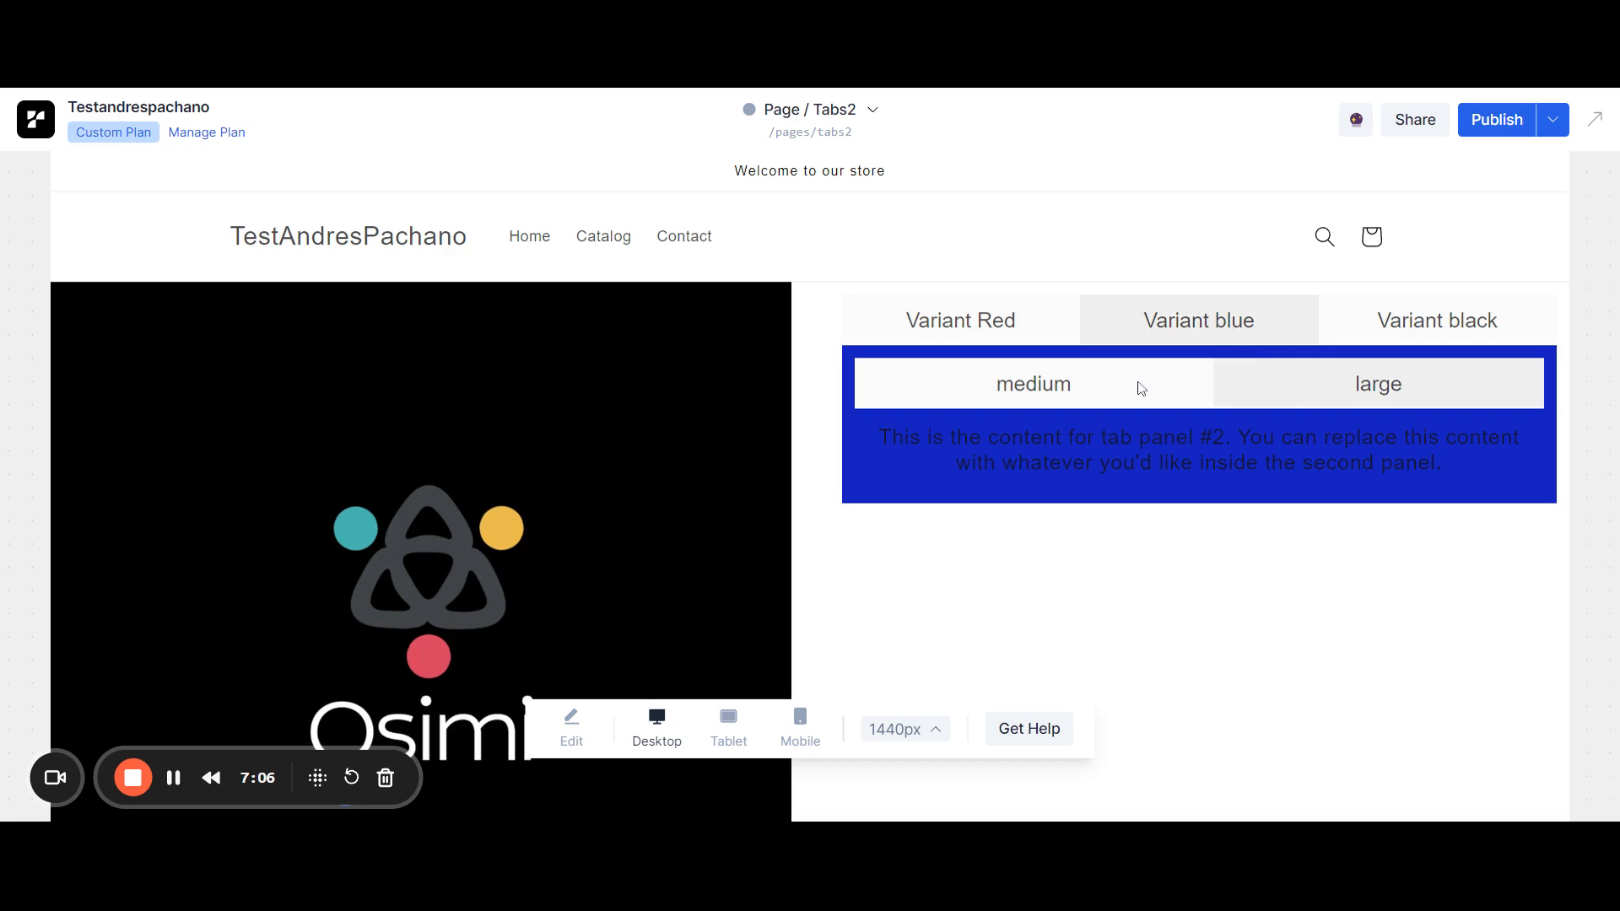
pyautogui.click(1036, 361)
pyautogui.click(1423, 323)
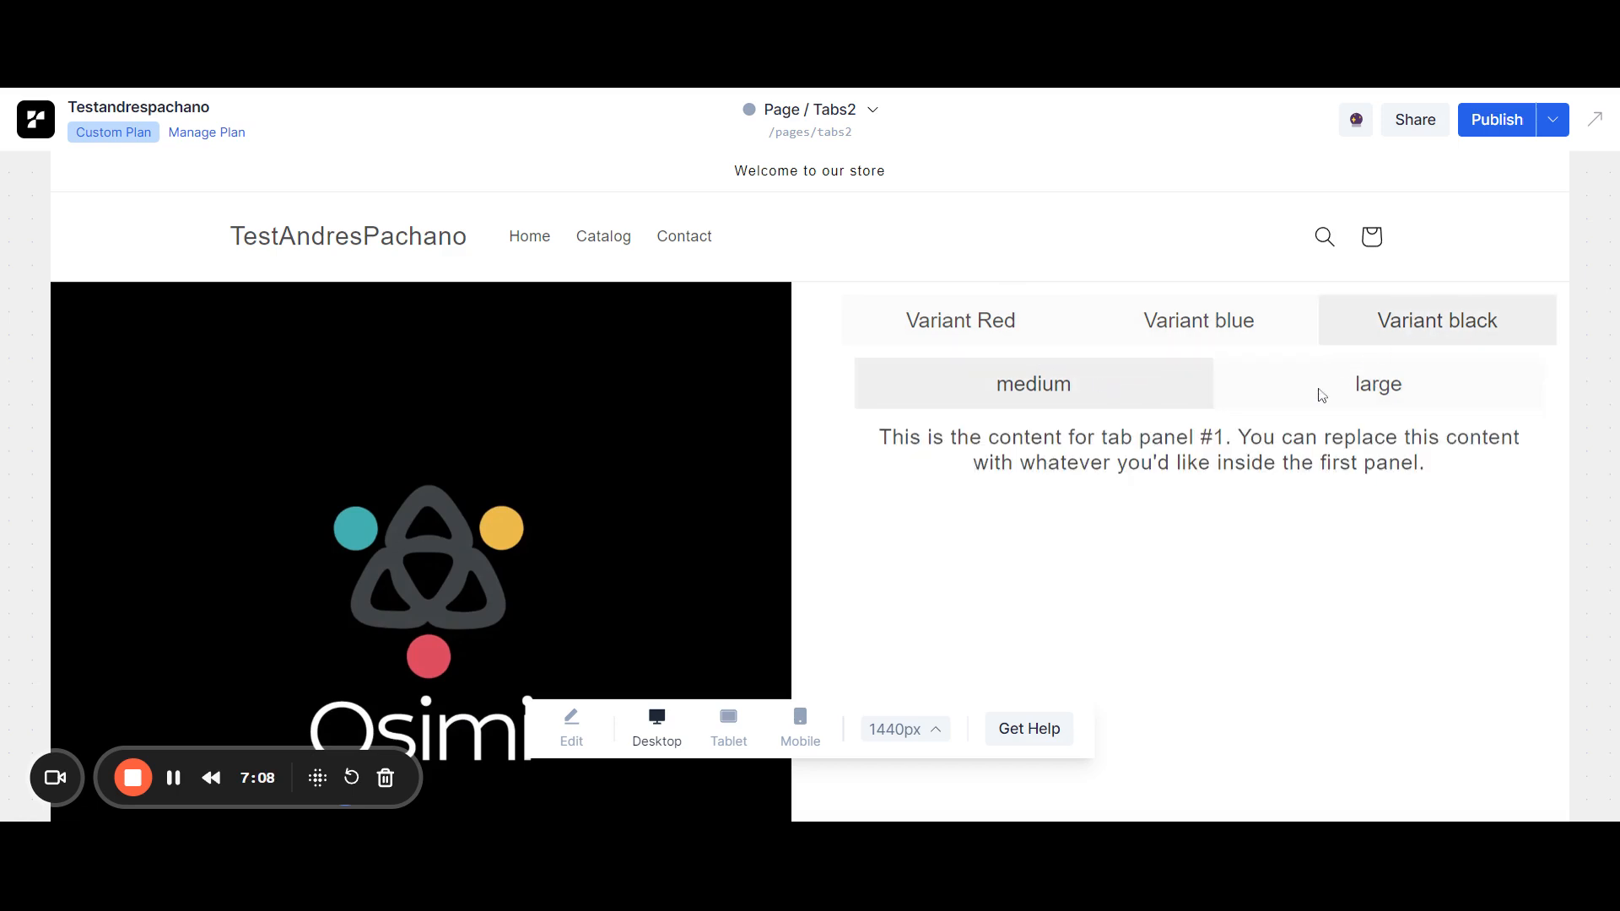
pyautogui.click(1397, 396)
pyautogui.click(1146, 390)
pyautogui.click(962, 320)
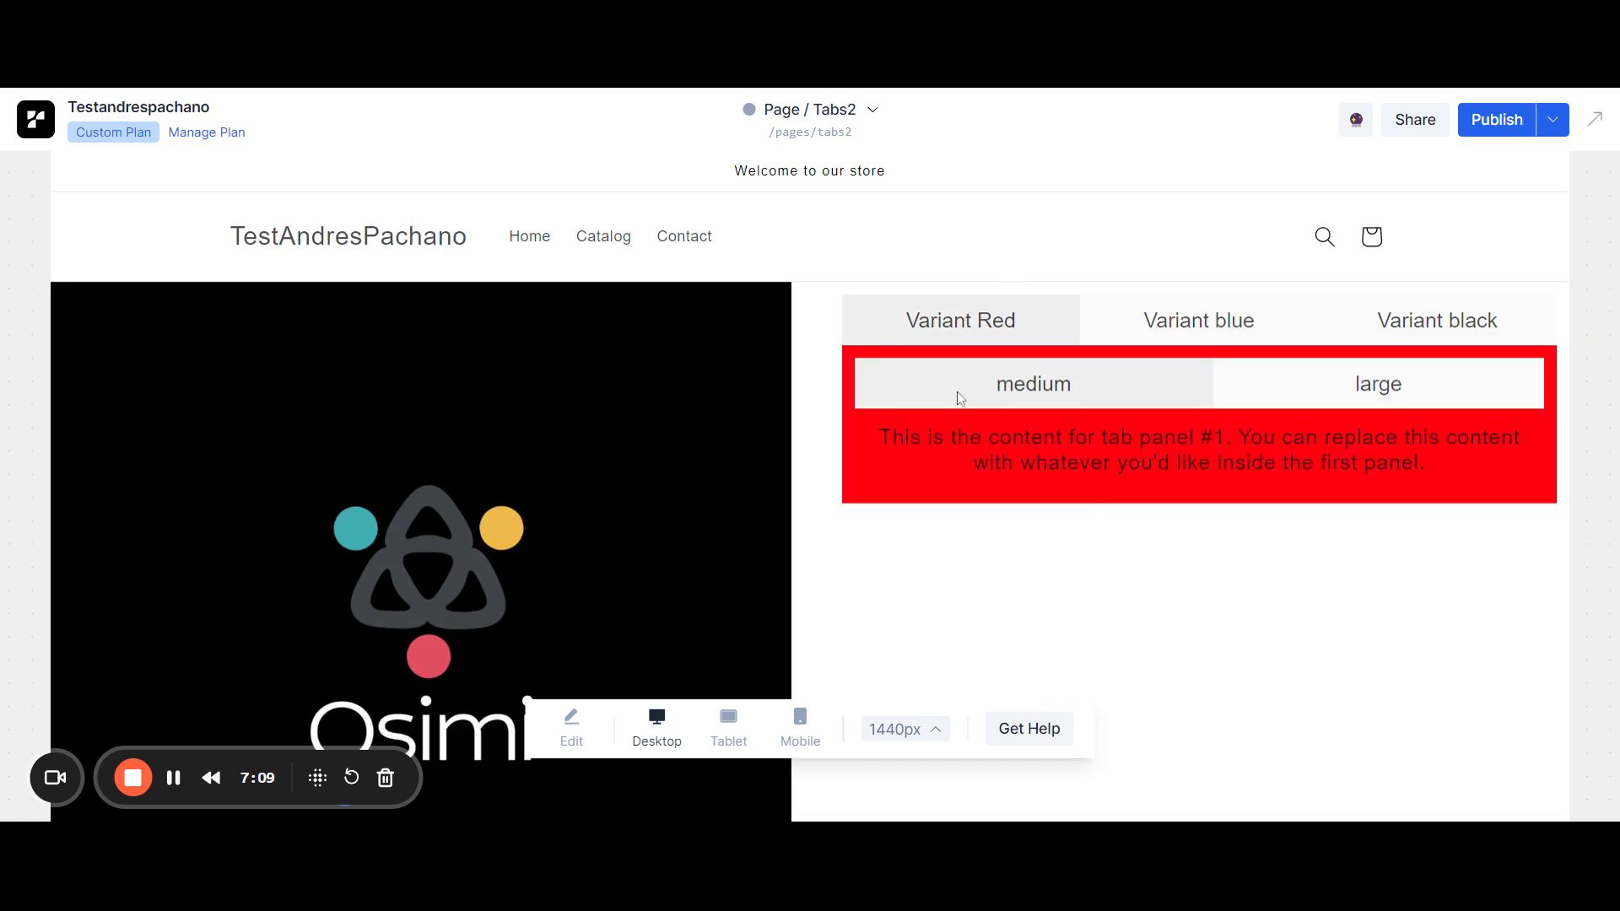
# Return to editing, search the components for "add", and place an Add To Cart Button below the tabs block's content.
pyautogui.click(560, 746)
pyautogui.scroll(-1, 190, 652)
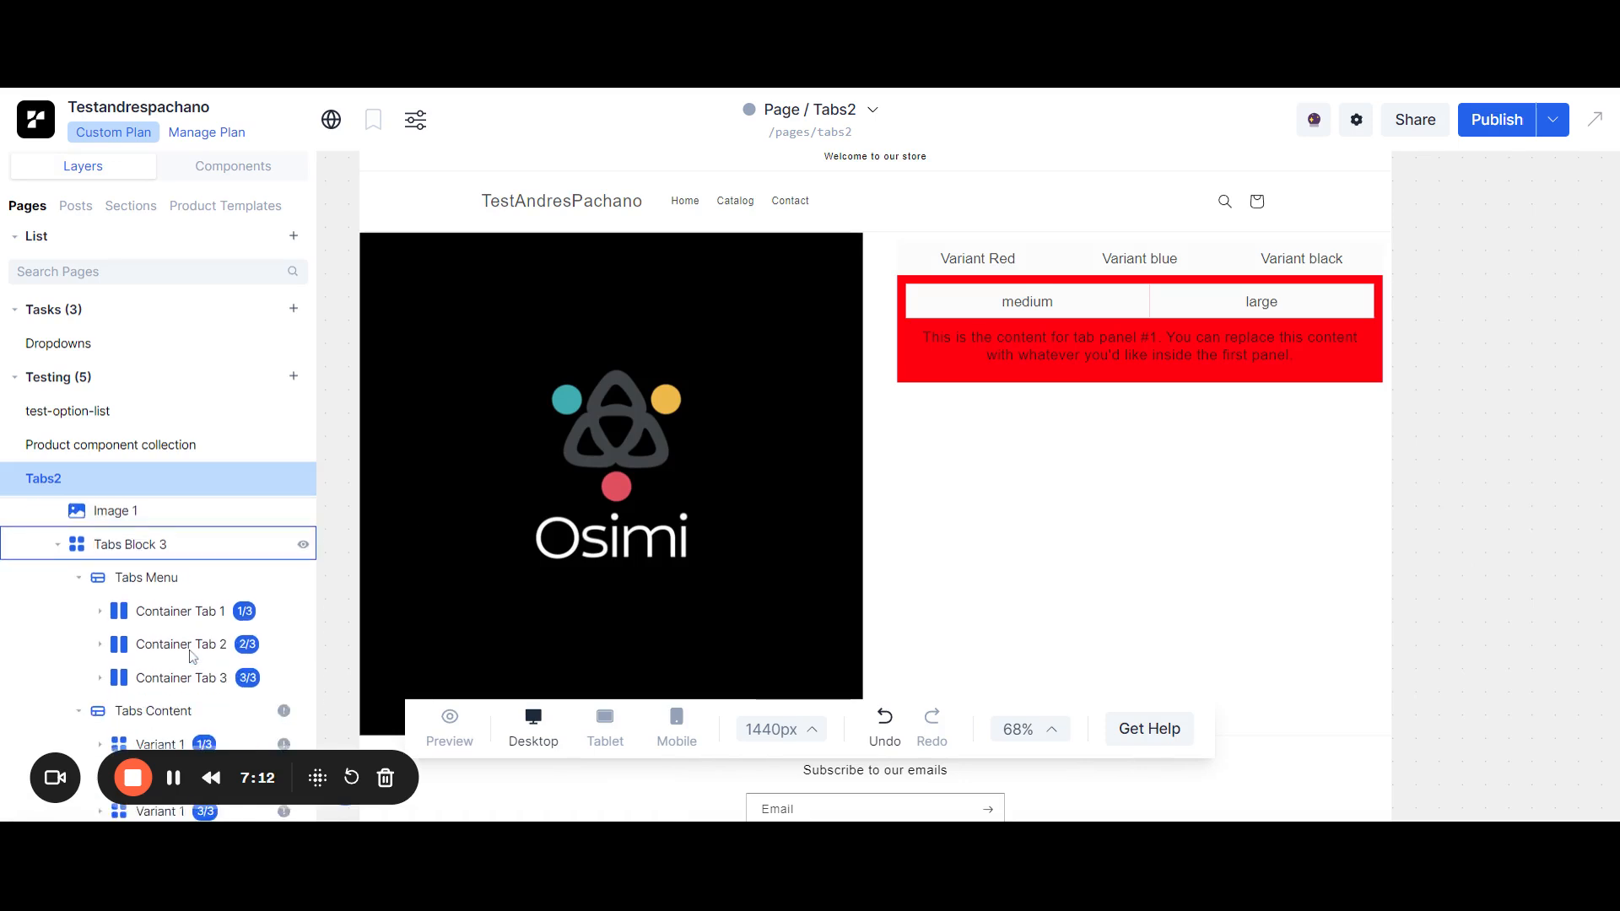
pyautogui.scroll(-1, 192, 656)
pyautogui.click(193, 169)
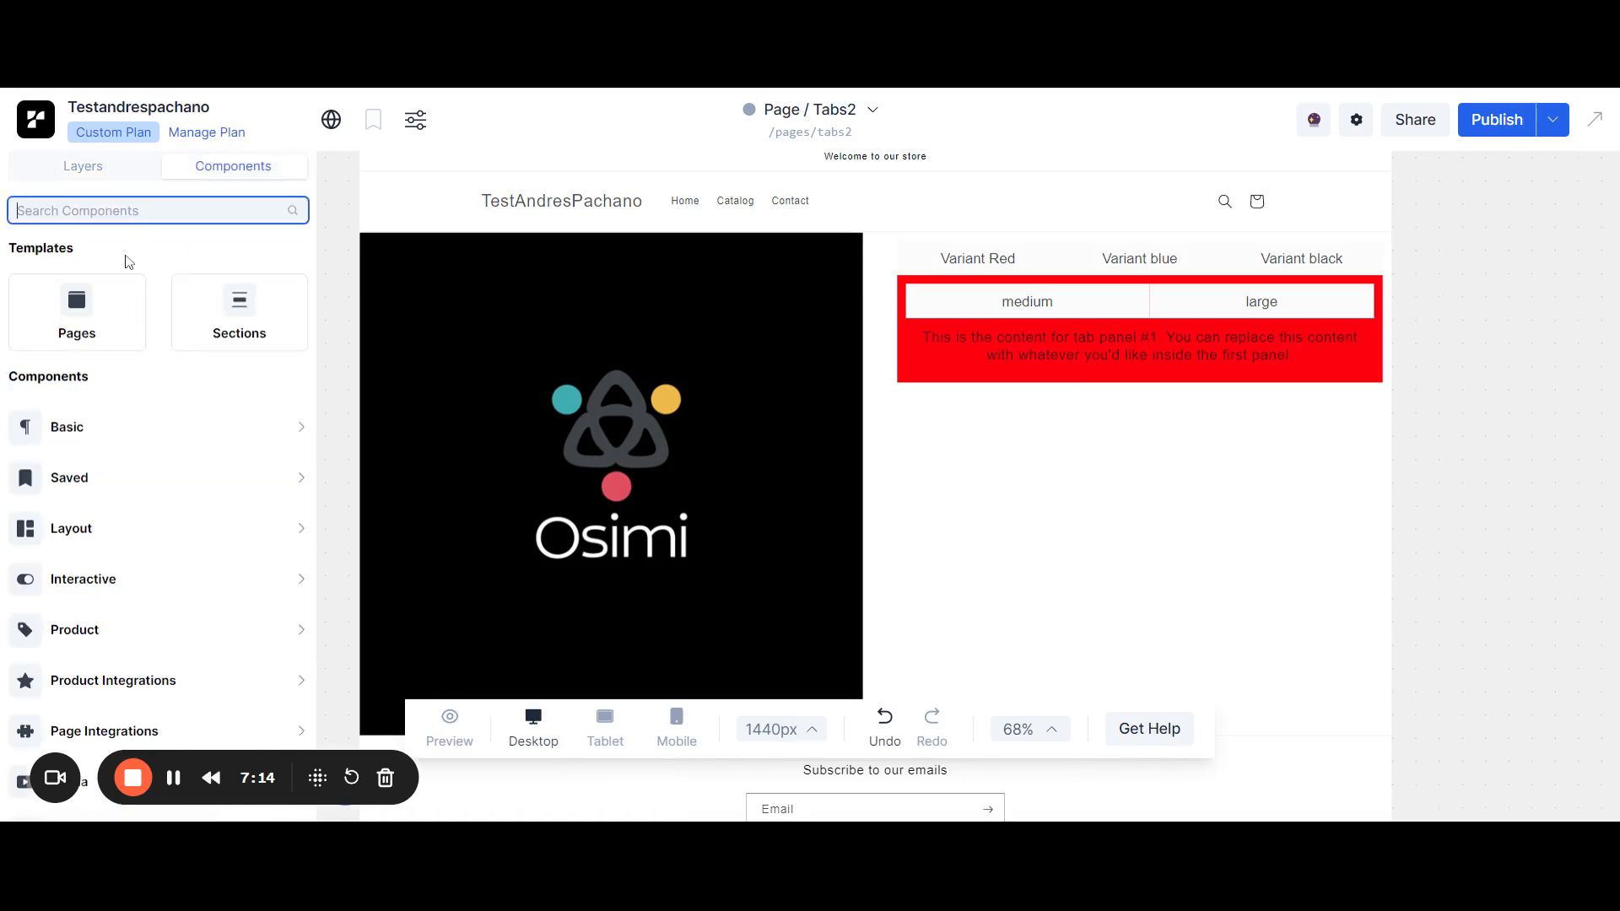
pyautogui.write('add')
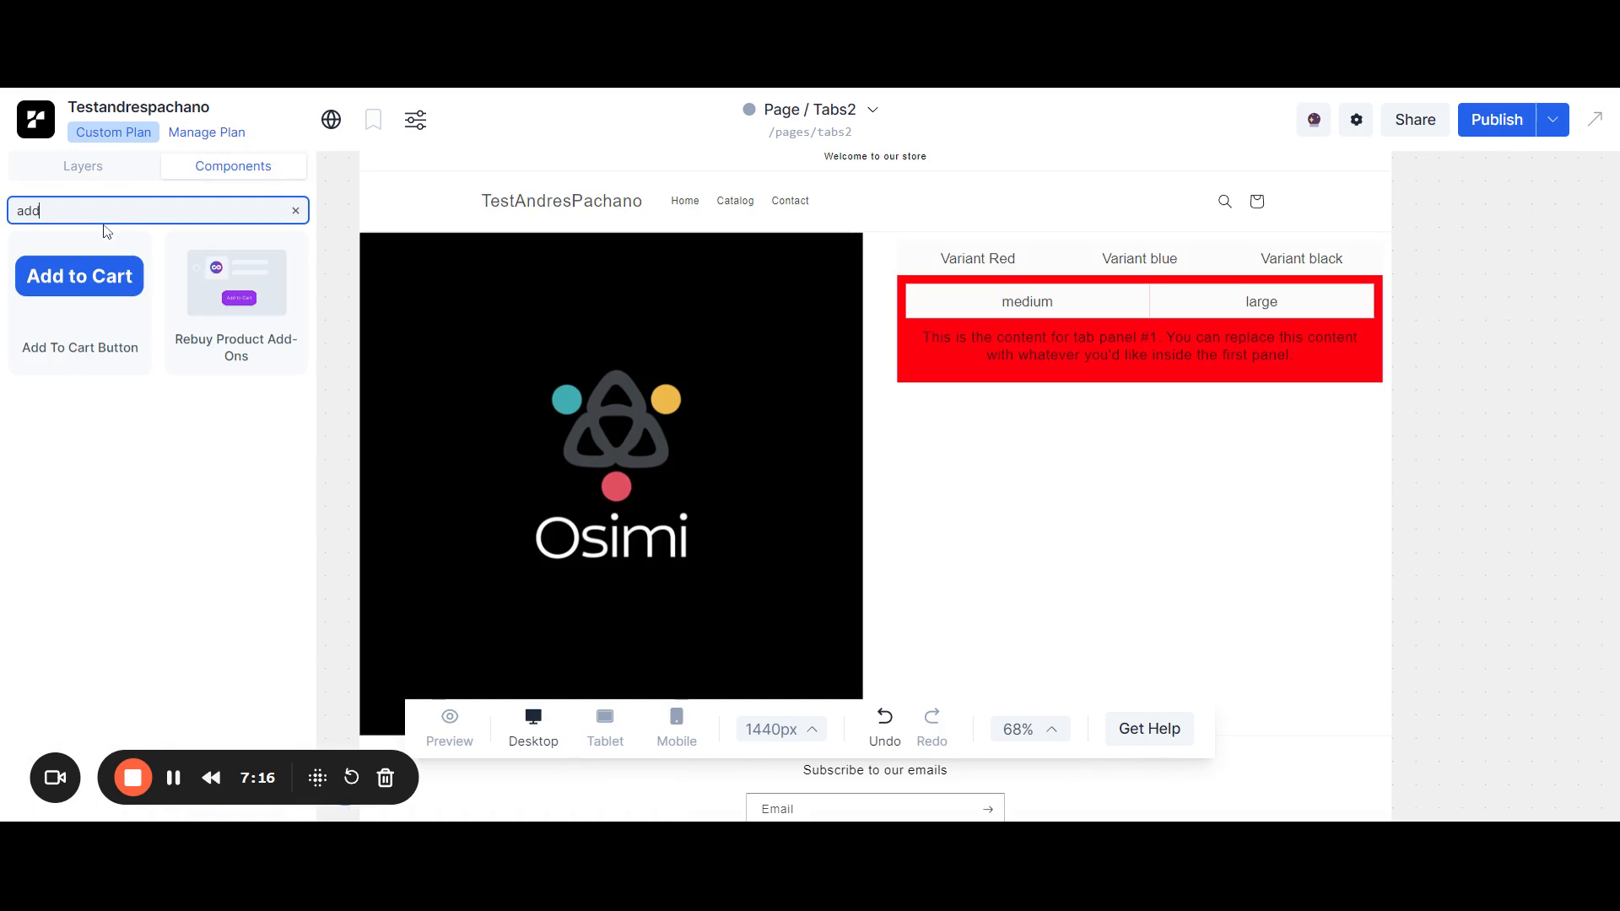
pyautogui.moveTo(581, 367); pyautogui.dragTo(969, 504)
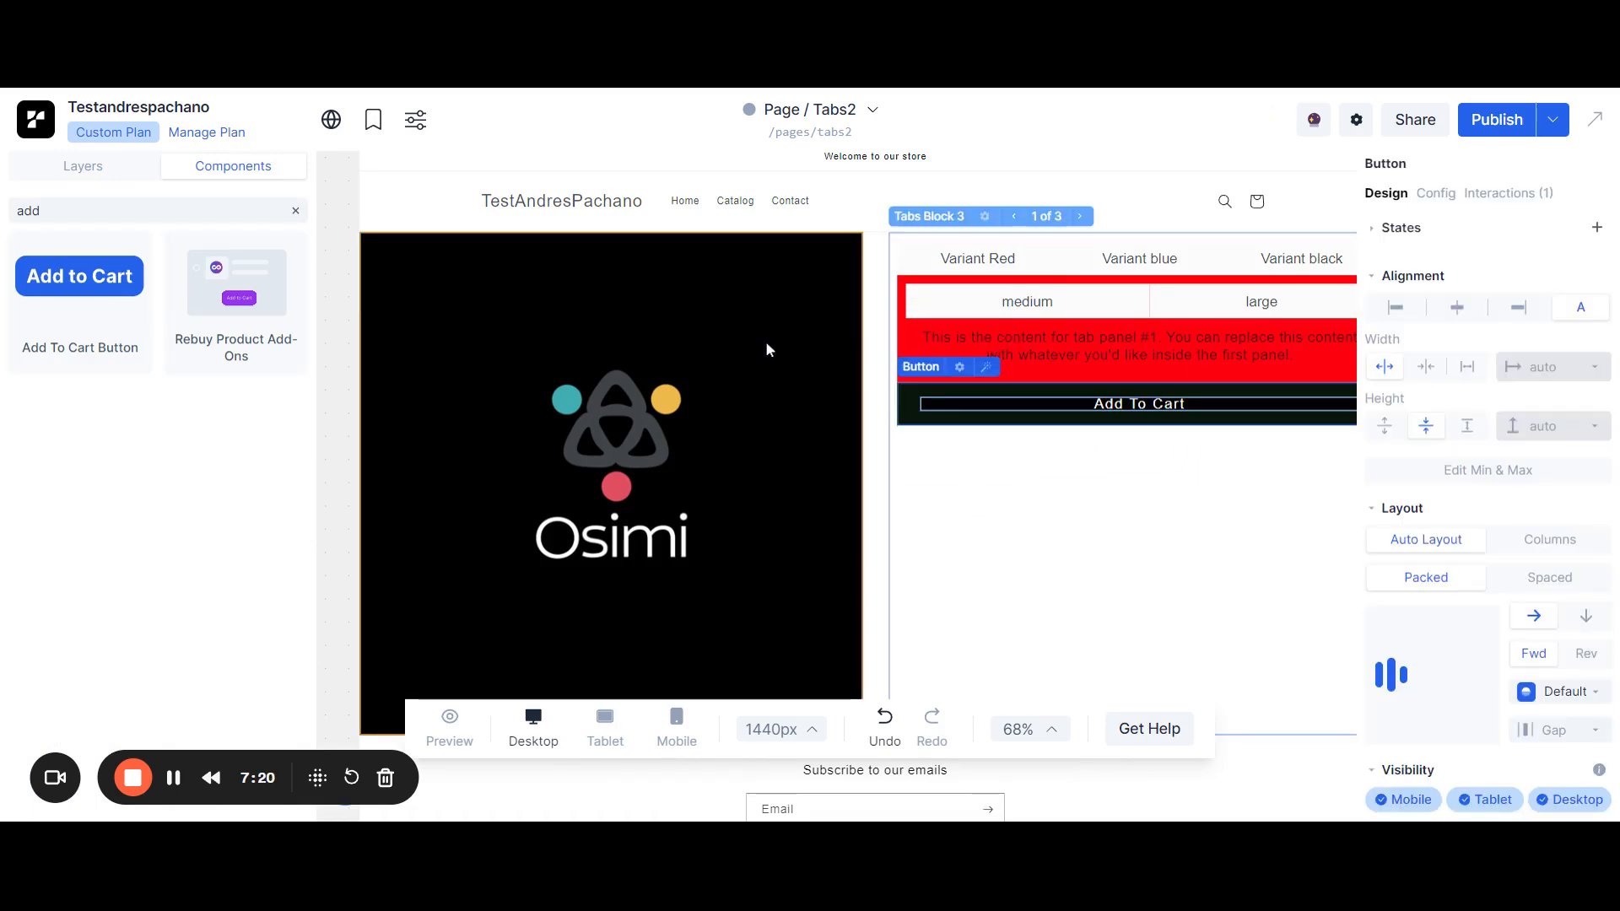
# Duplicate the Add To Cart button five times to make six buttons.
pyautogui.click(106, 169)
pyautogui.scroll(-3, 179, 667)
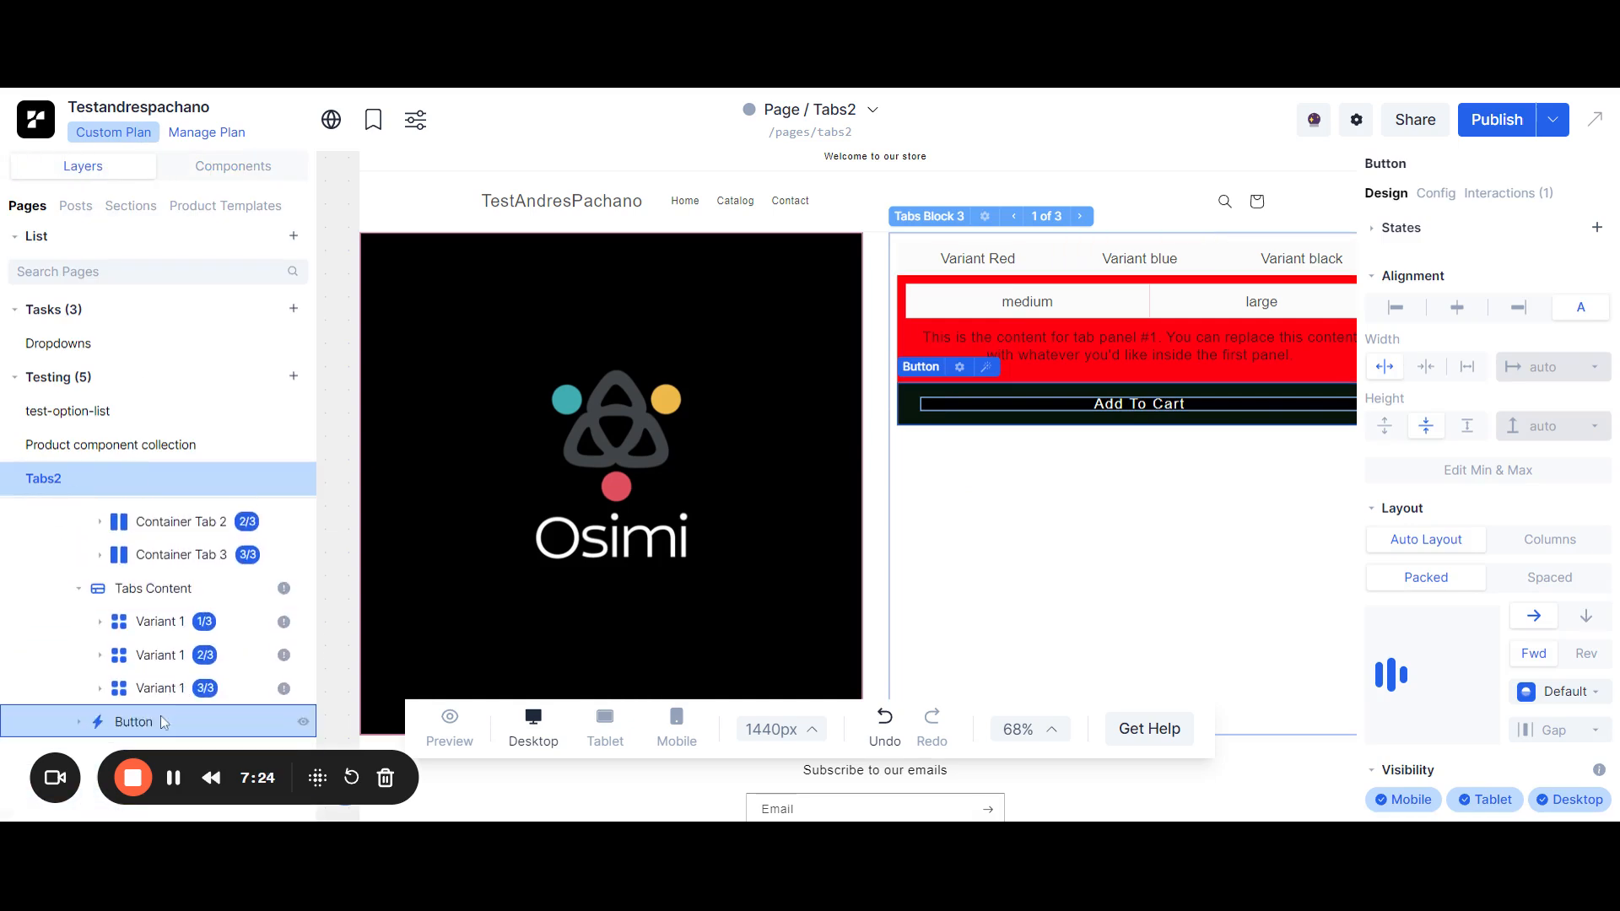
pyautogui.hotkey('ctrl', 'd')
pyautogui.hotkey('ctrl', 'd')
pyautogui.click(159, 662)
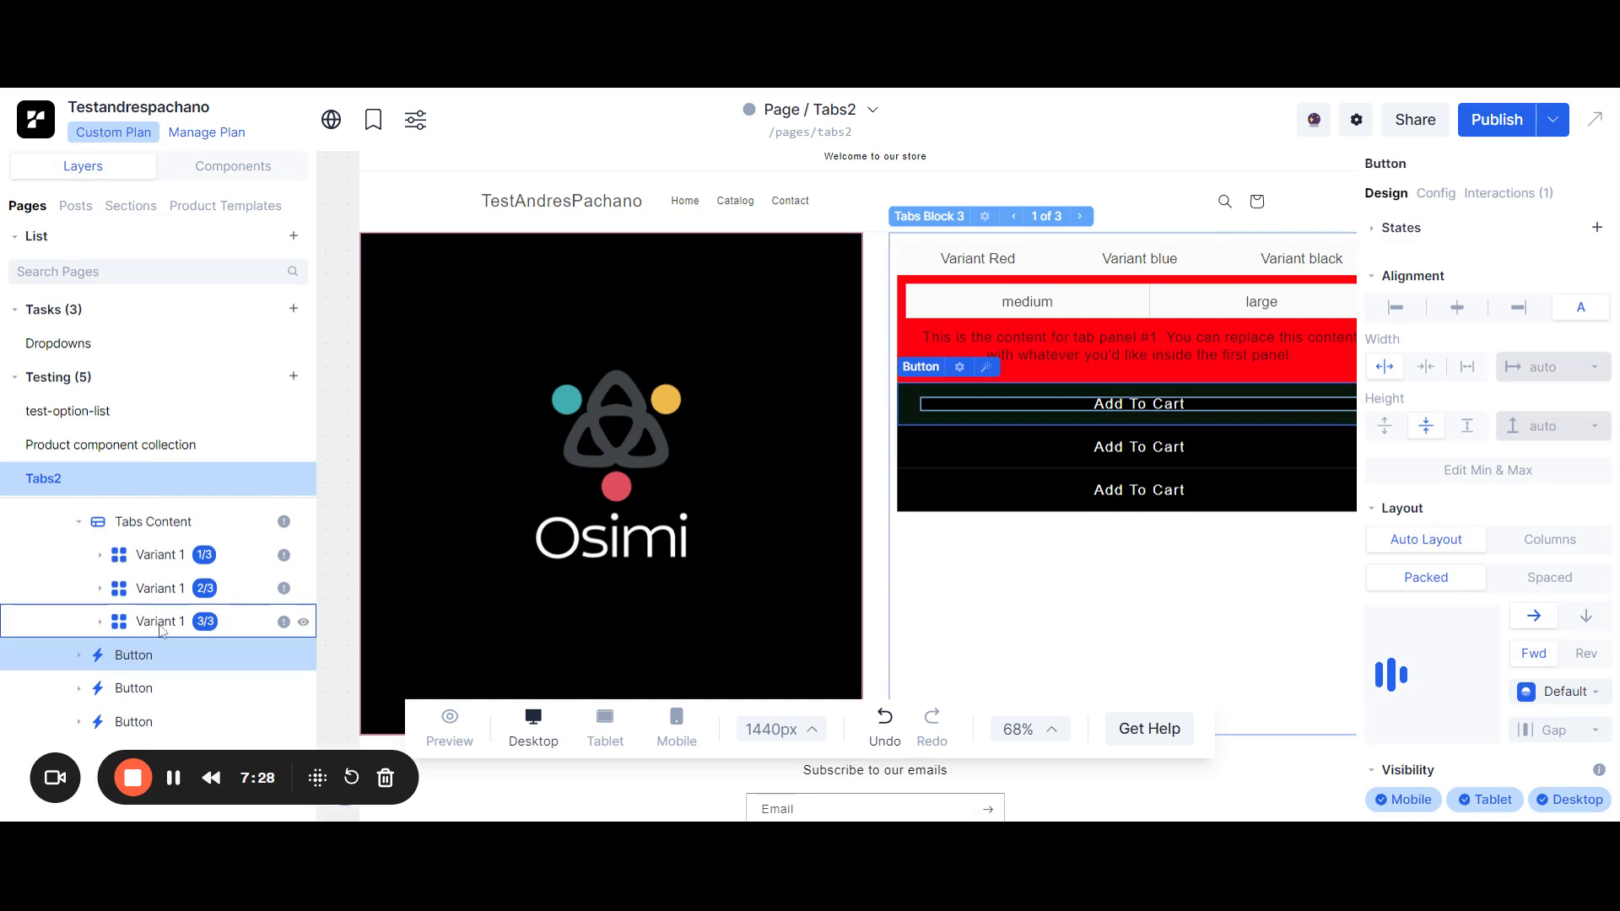
pyautogui.hotkey('ctrl', 'd')
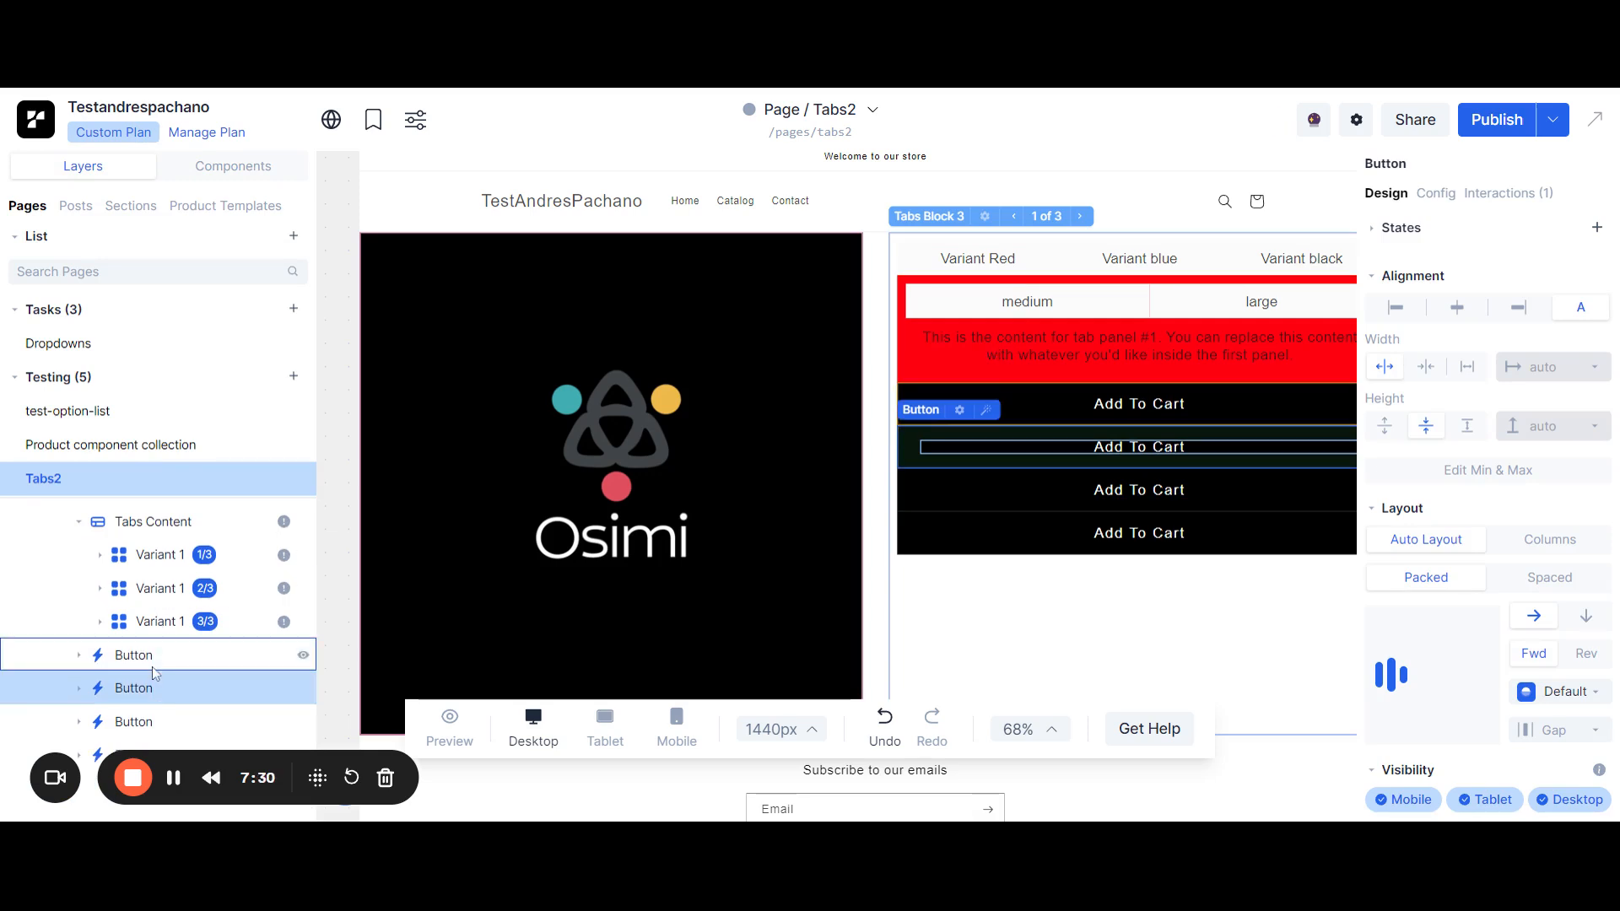
pyautogui.hotkey('ctrl', 'd')
pyautogui.hotkey('ctrl', 'd')
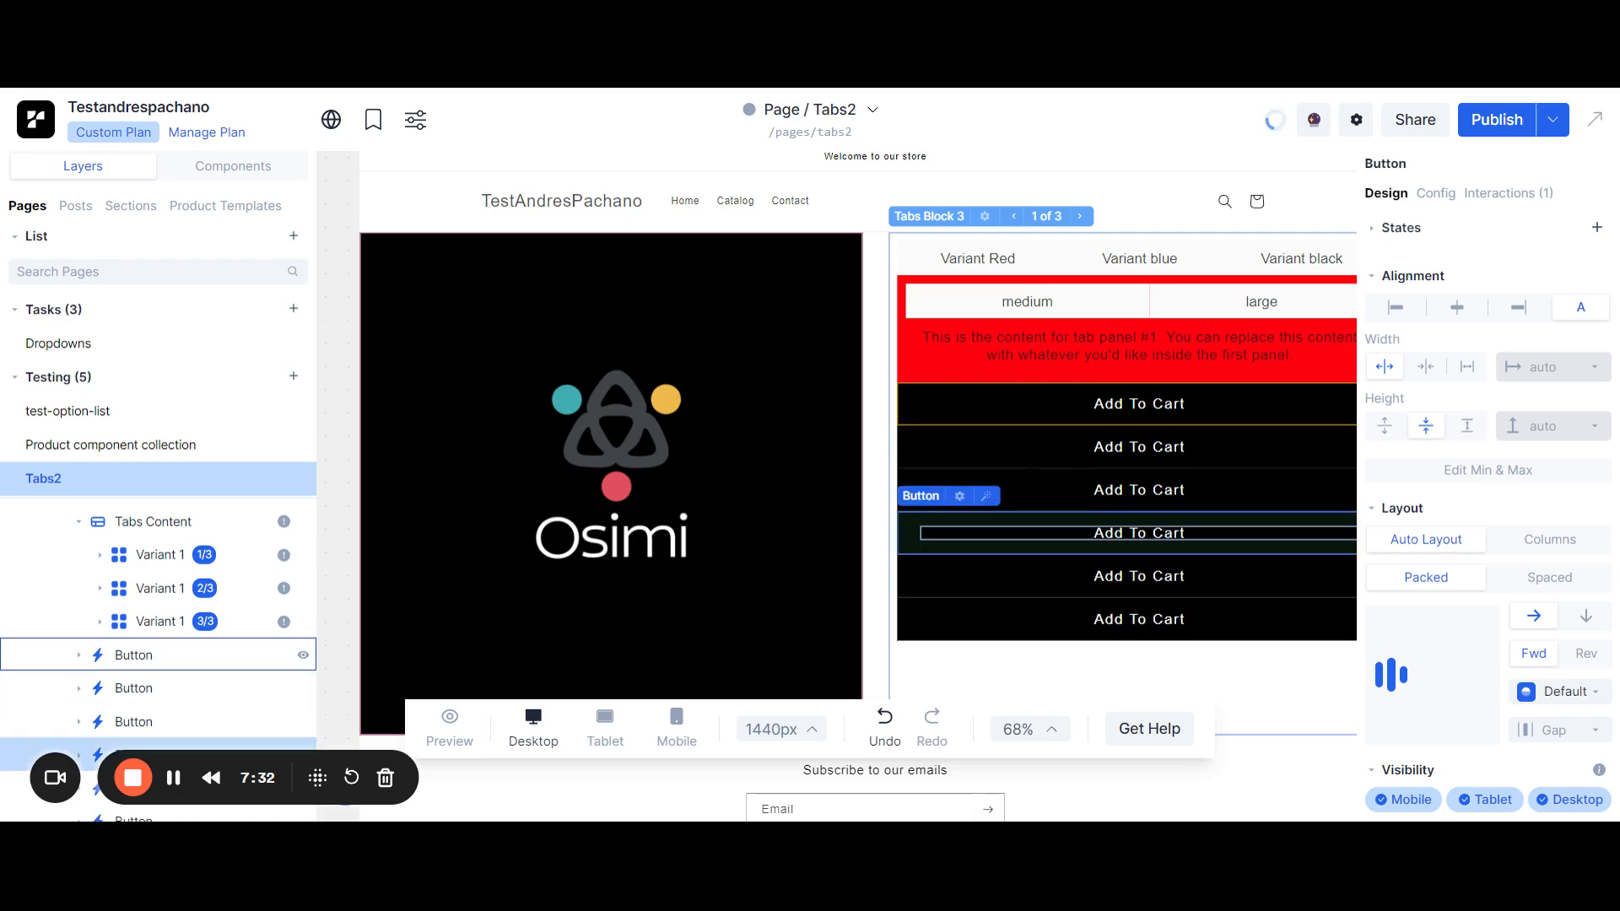
# Move one Add To Cart button into Container Tab 1 of the first Variant 1 block's Tabs Content, beneath the text.
pyautogui.click(133, 656)
pyautogui.moveTo(156, 655)
pyautogui.mouseDown()
pyautogui.moveTo(160, 564)
pyautogui.moveTo(185, 561)
pyautogui.mouseUp()
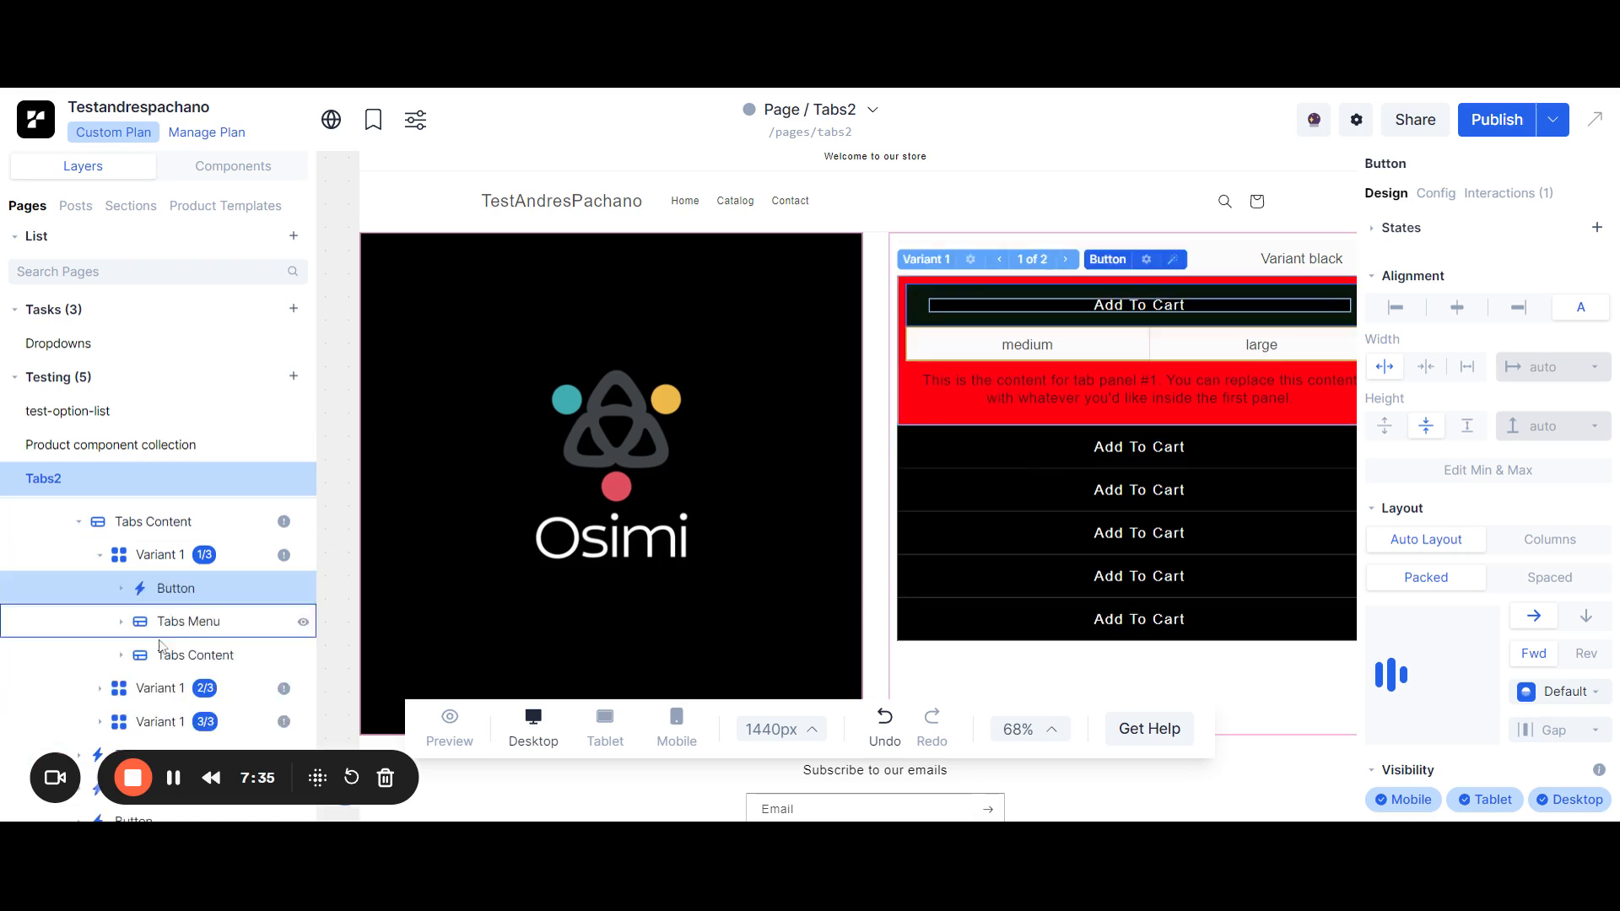
pyautogui.click(121, 655)
pyautogui.moveTo(198, 593); pyautogui.dragTo(220, 694)
pyautogui.scroll(-3, 215, 667)
pyautogui.scroll(2, 211, 637)
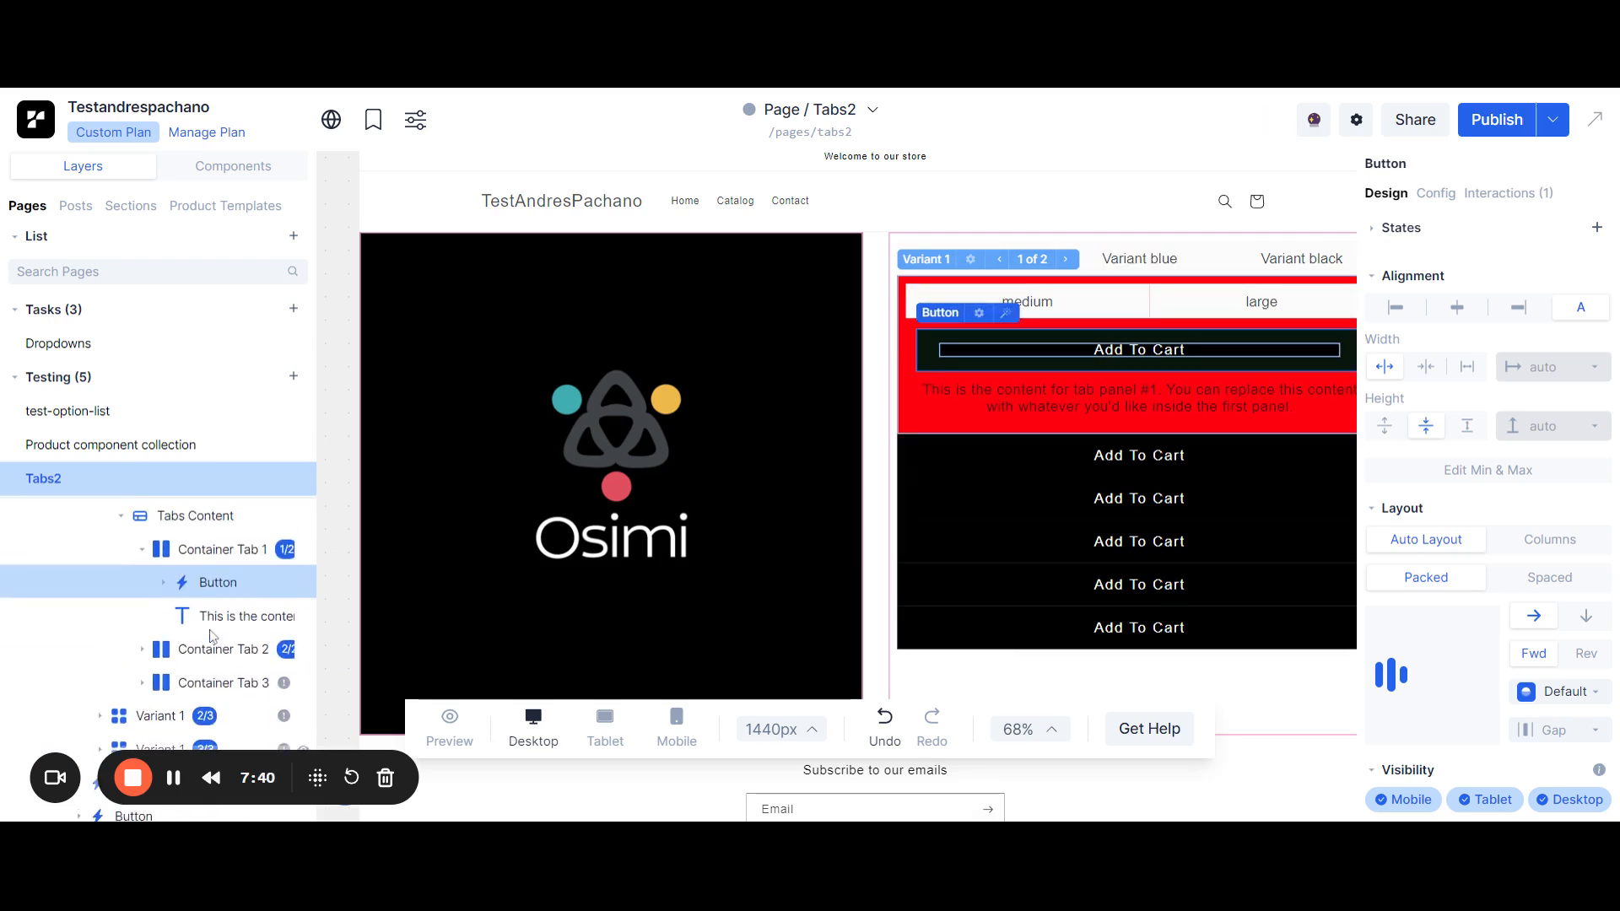
pyautogui.moveTo(222, 591); pyautogui.dragTo(213, 631)
# Delete Container Tab 3 from the Tabs Content of the first Variant 1 block.
pyautogui.scroll(-2, 207, 616)
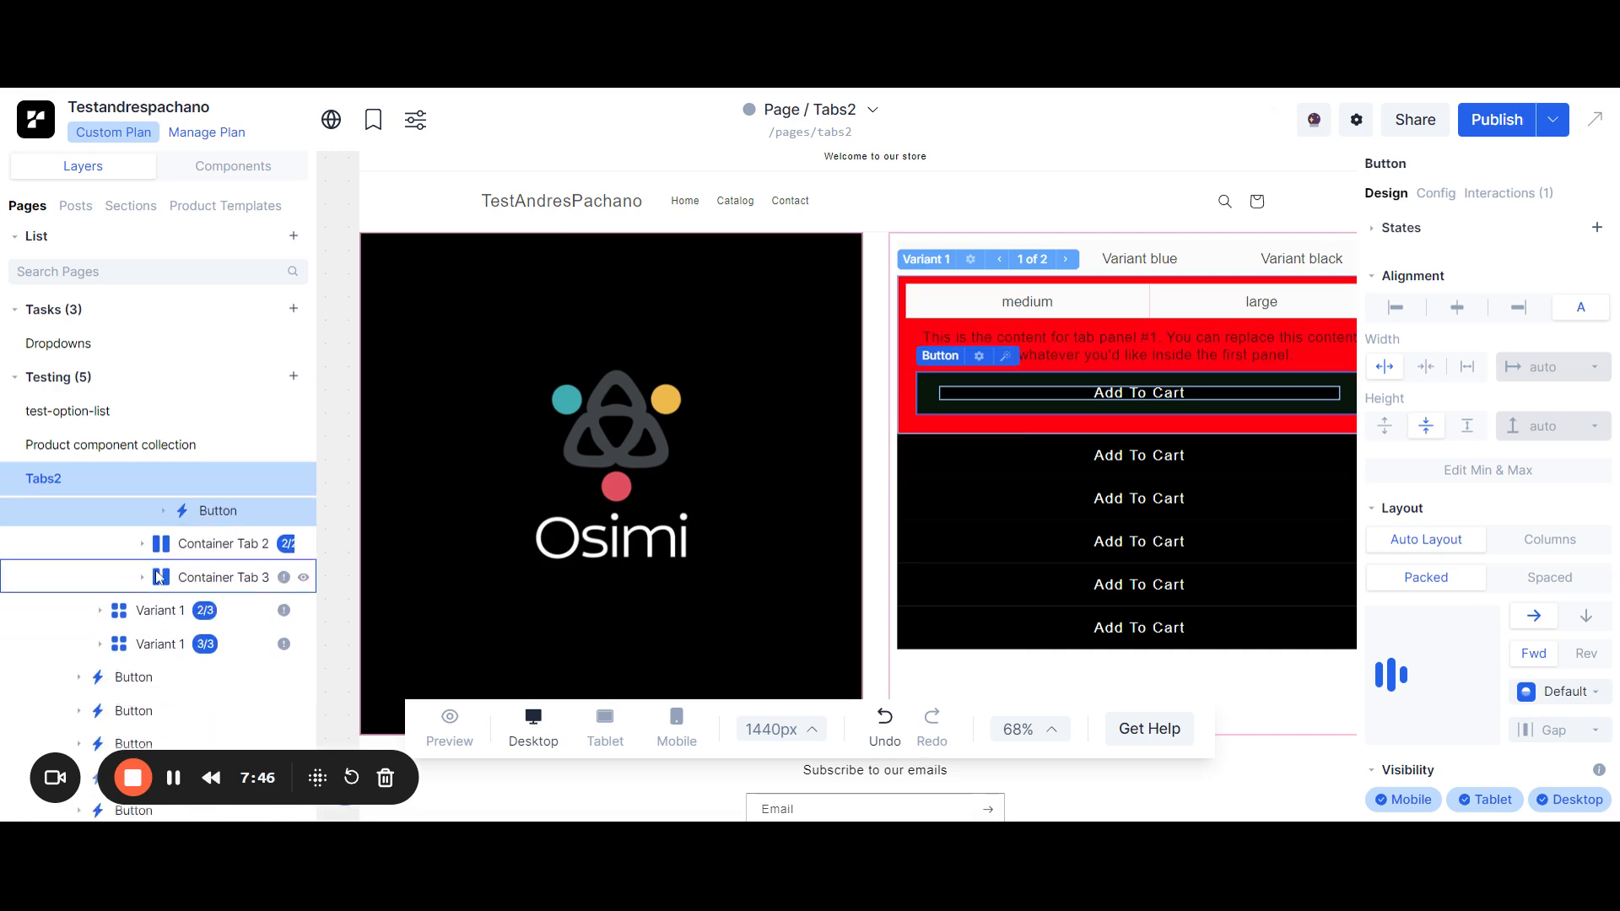
pyautogui.click(183, 589)
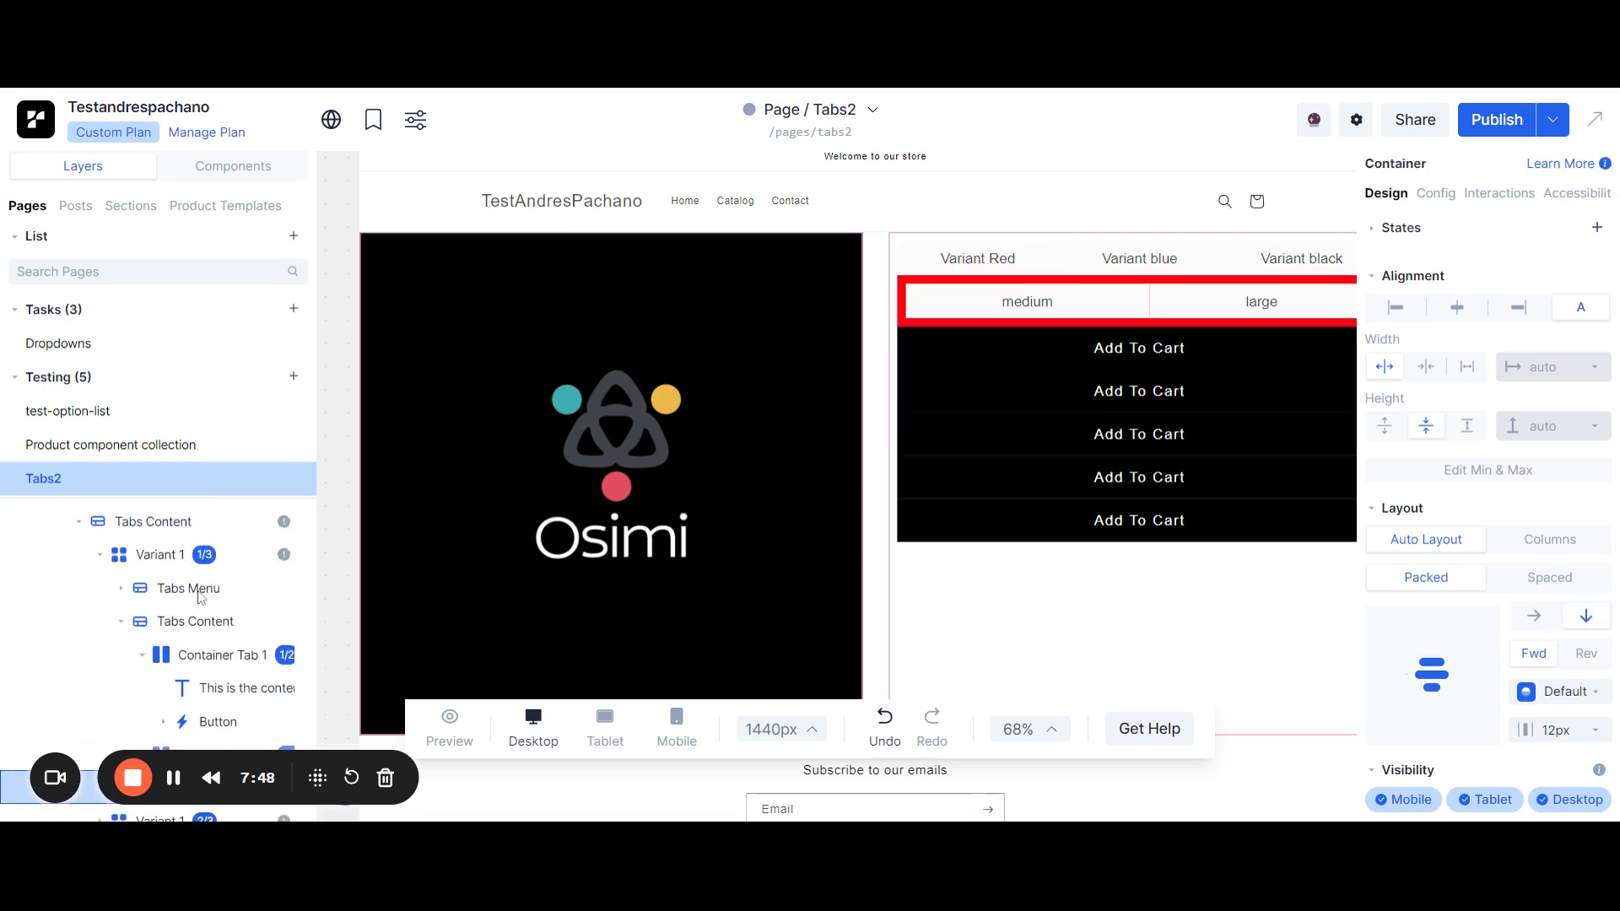
pyautogui.scroll(2, 200, 606)
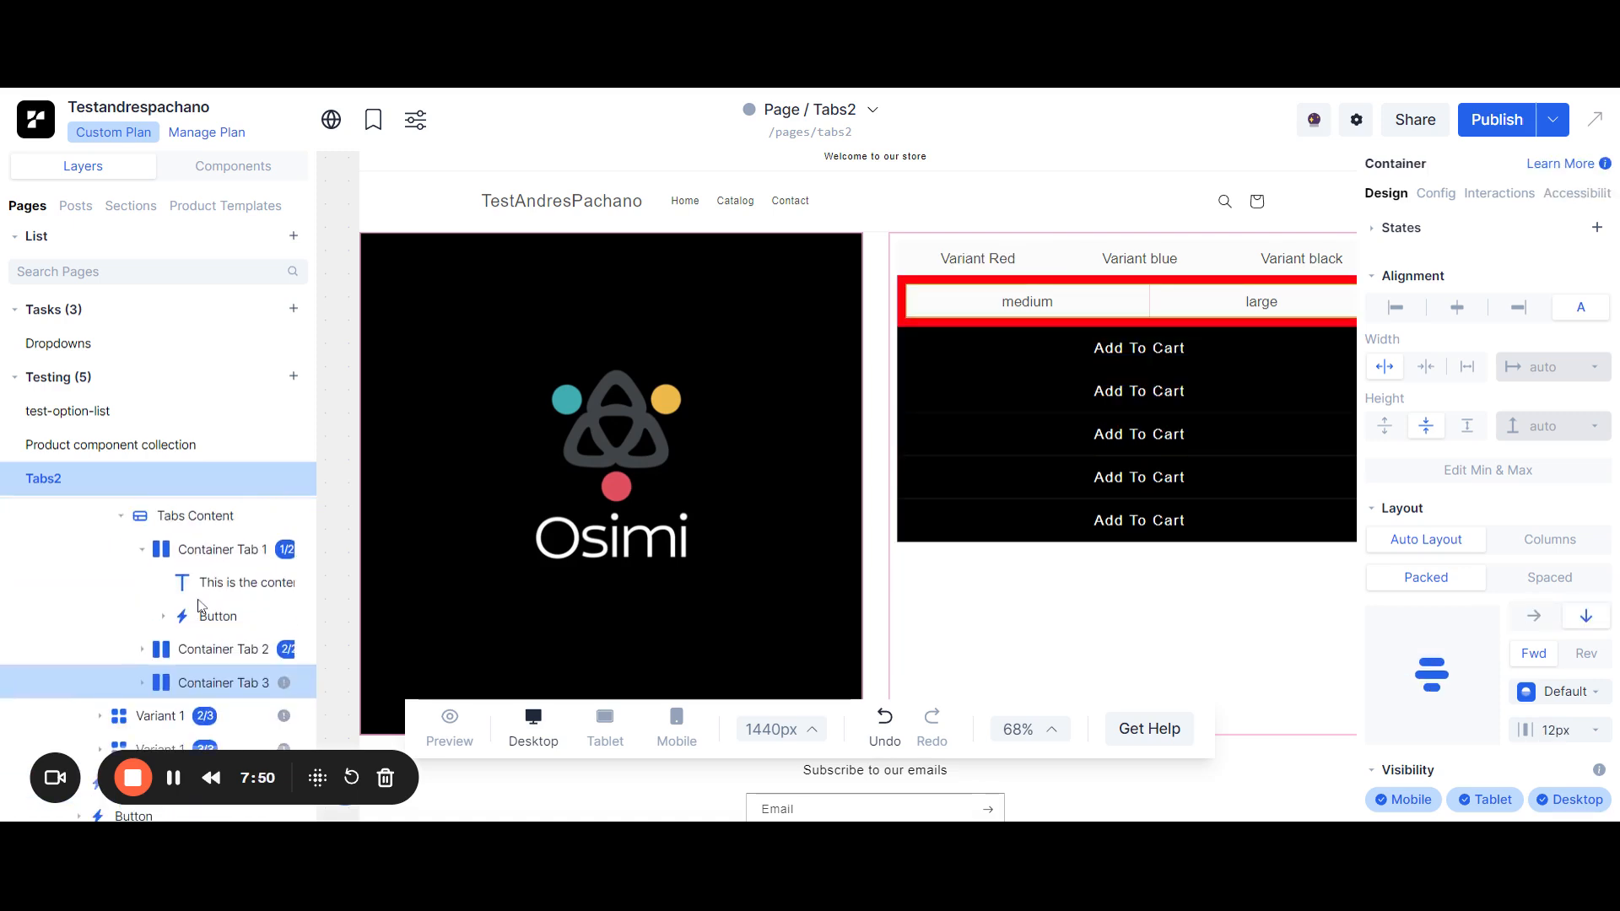
pyautogui.press('Delete')
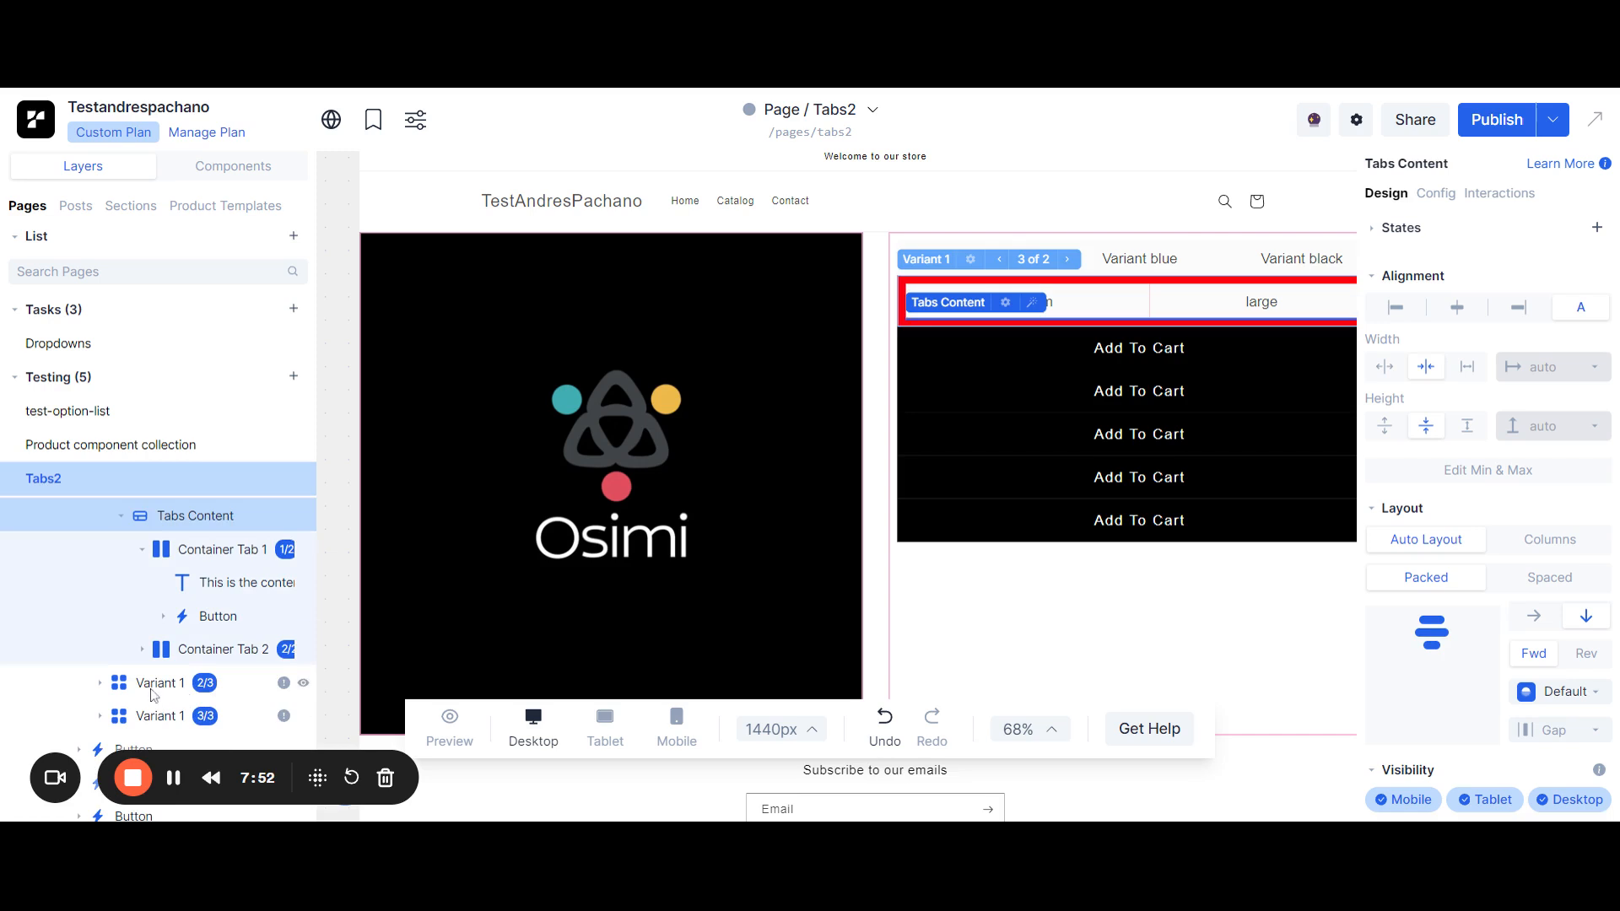
# Move an Add To Cart button from below the tabs into Container Tab 2 of the first Variant 1 block's Tabs Content.
pyautogui.scroll(-1, 150, 690)
pyautogui.scroll(-2, 148, 691)
pyautogui.click(143, 642)
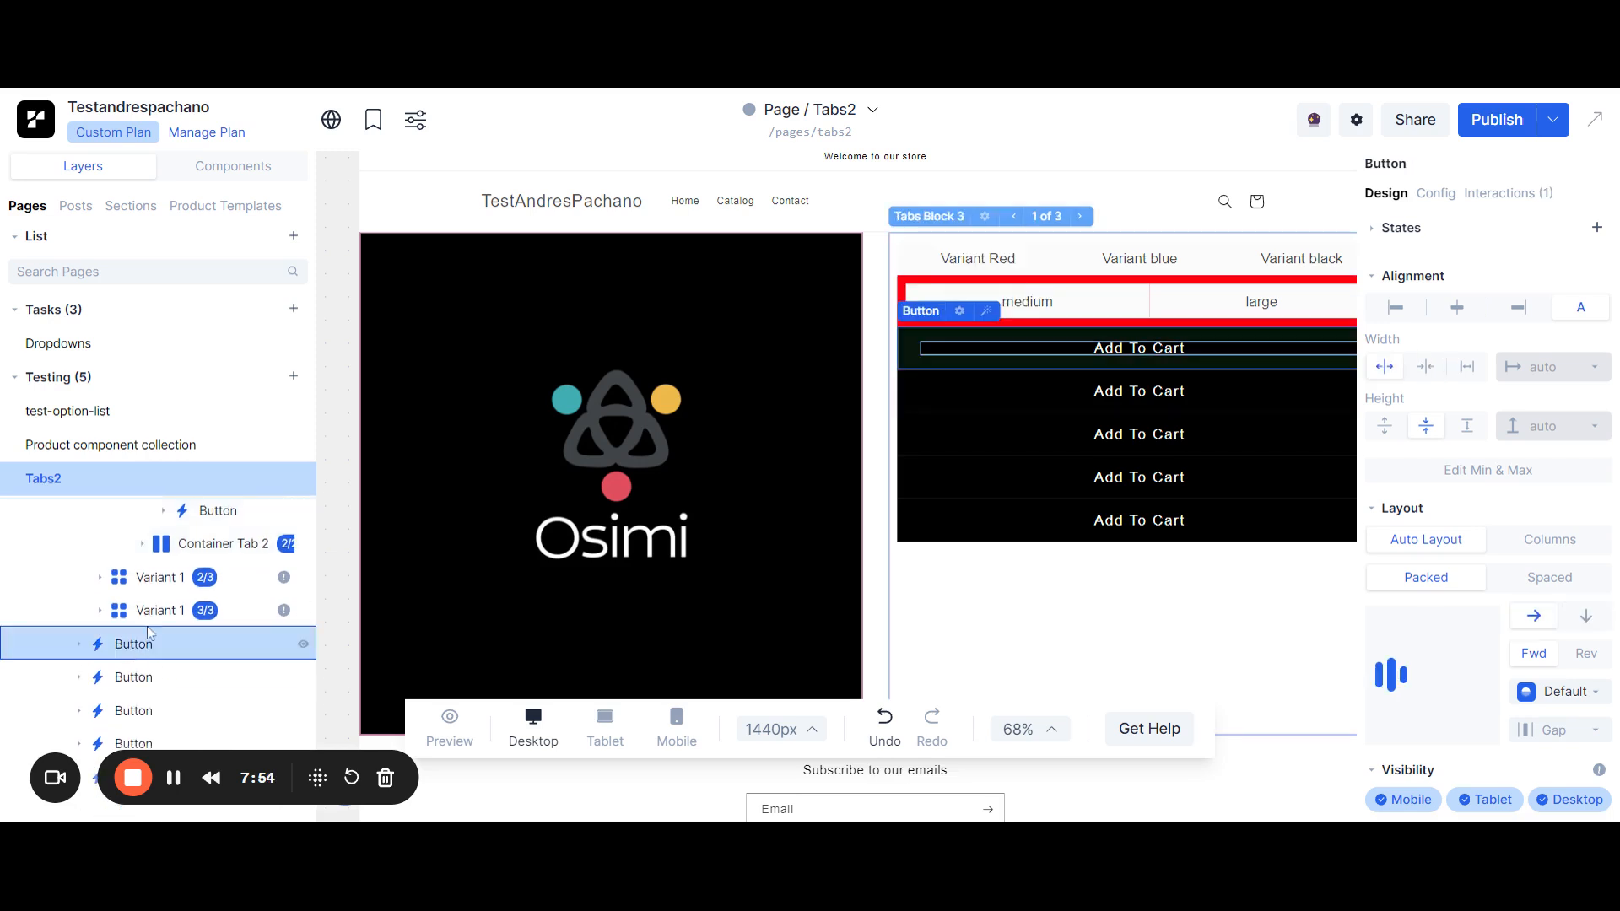
pyautogui.click(142, 543)
pyautogui.moveTo(133, 683); pyautogui.dragTo(245, 589)
pyautogui.click(141, 544)
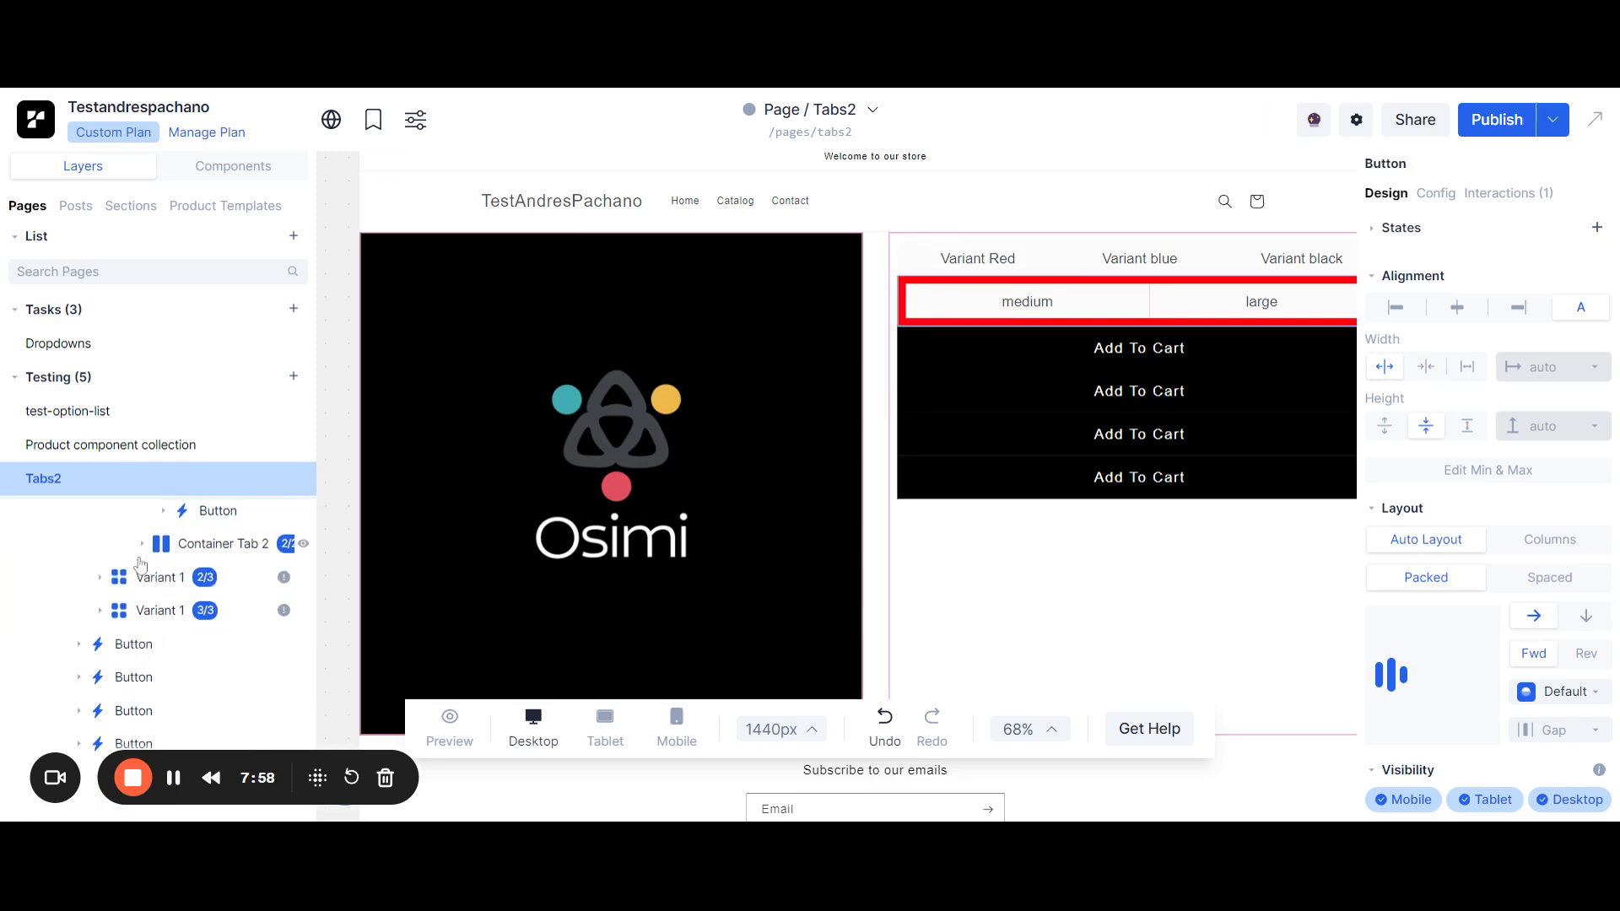
# Expand the second Variant 1 block and delete Container Tab 3 from its Tabs Content.
pyautogui.click(100, 577)
pyautogui.click(121, 638)
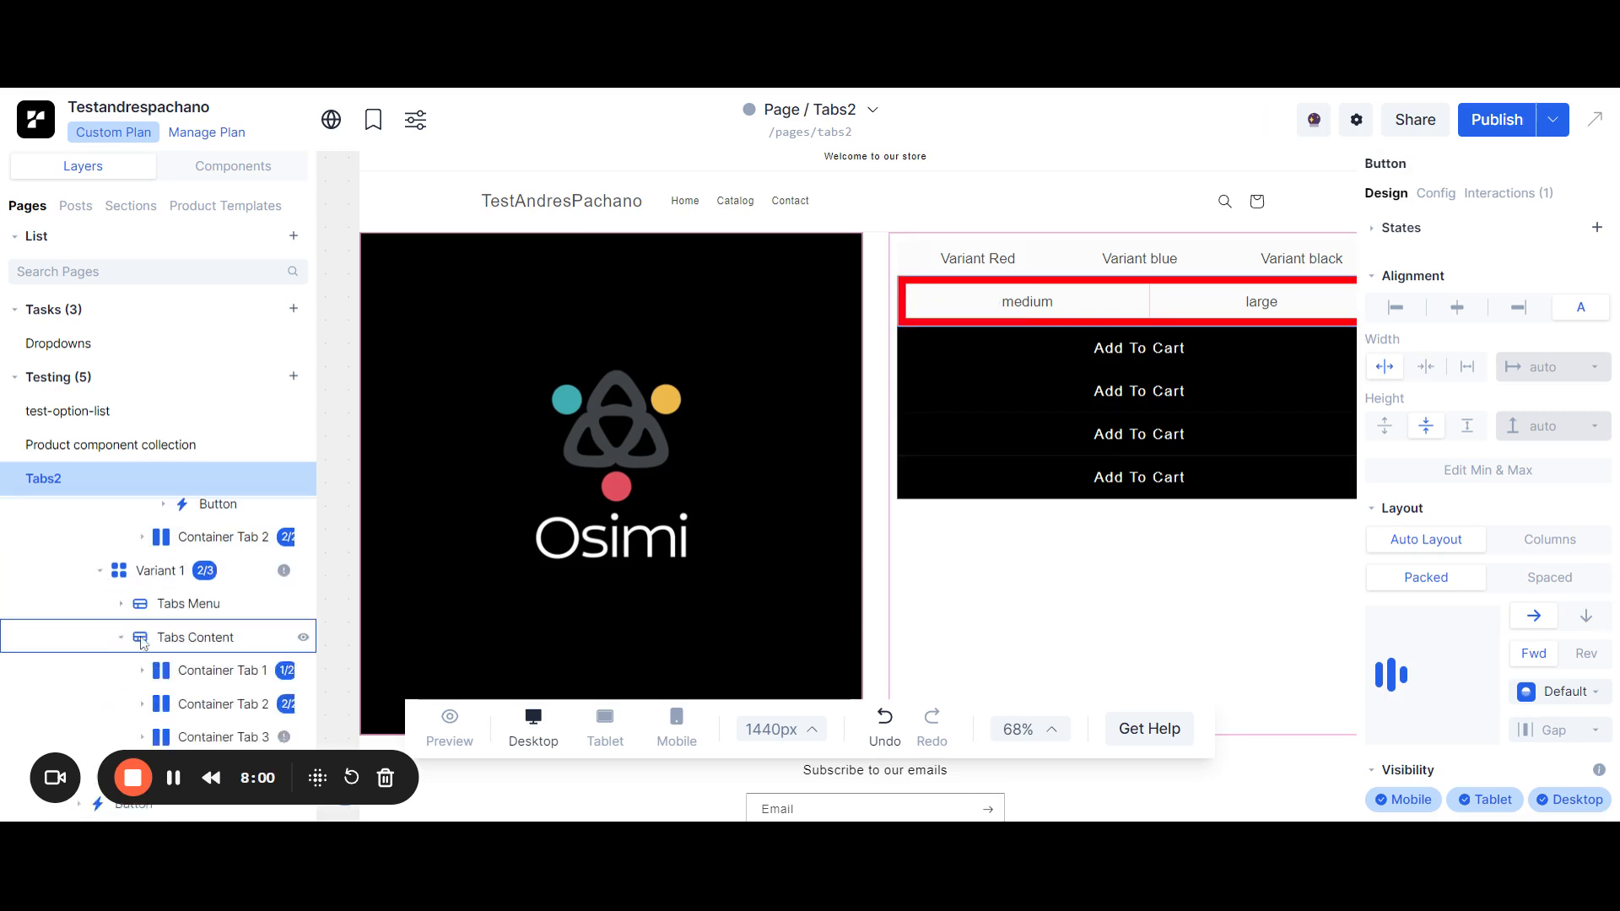
pyautogui.scroll(-1, 169, 638)
pyautogui.click(169, 635)
pyautogui.press('Delete')
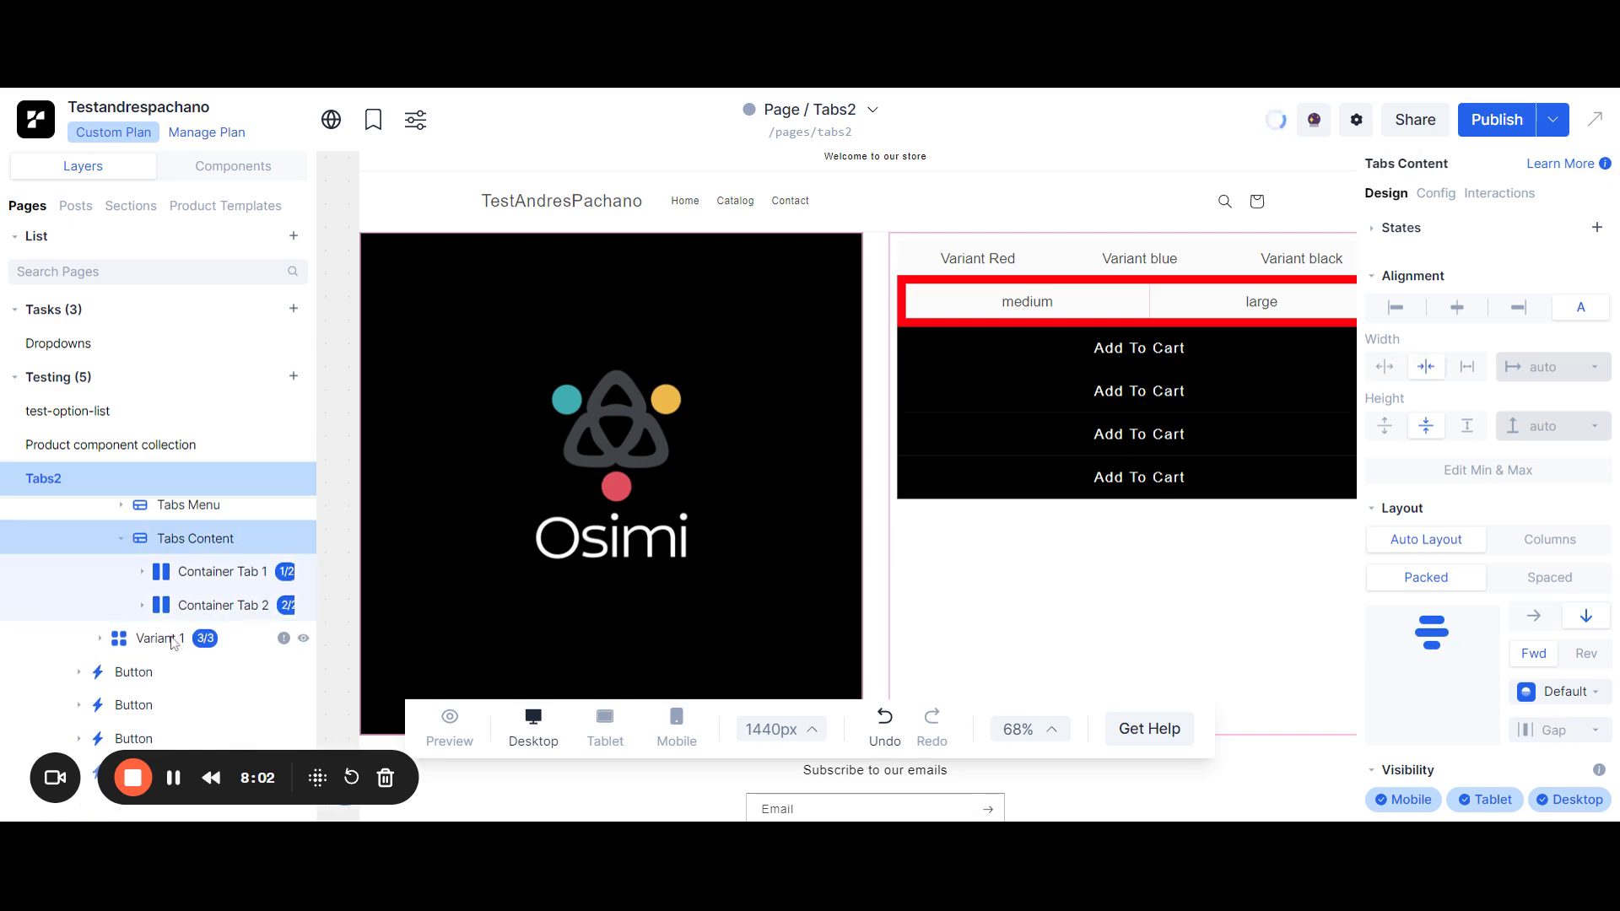
# Move one Add To Cart button into Container Tab 1 and another into Container Tab 2 of the second Variant 1 block's Tabs Content.
pyautogui.click(150, 677)
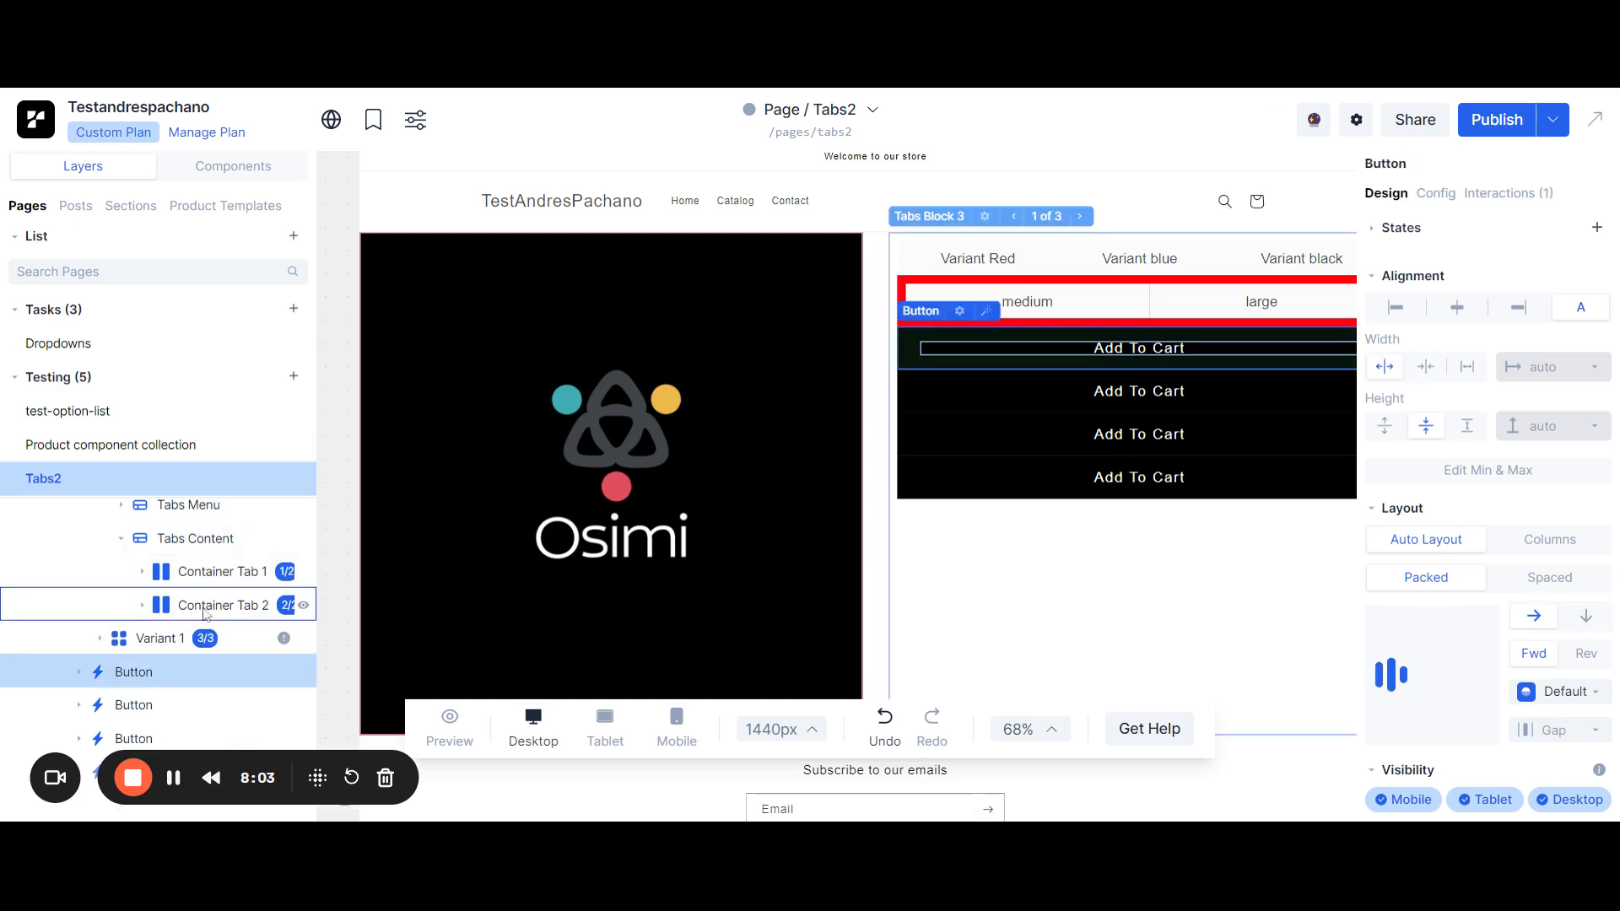
pyautogui.moveTo(169, 670); pyautogui.dragTo(173, 591)
pyautogui.moveTo(169, 671); pyautogui.dragTo(207, 571)
pyautogui.scroll(-1, 165, 641)
pyautogui.click(165, 663)
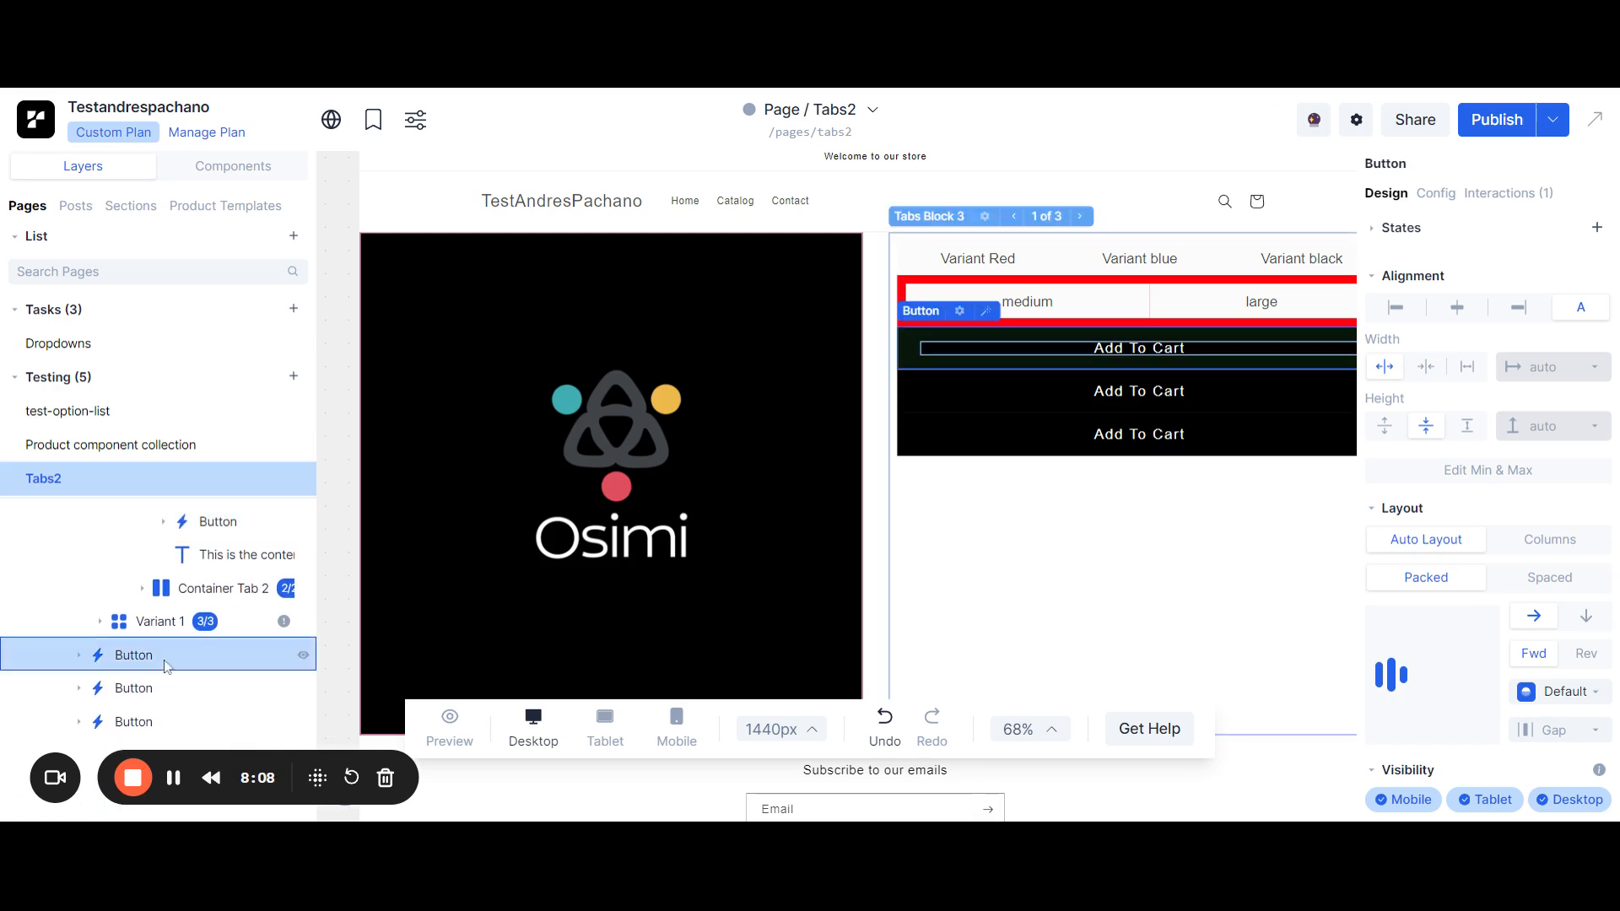
pyautogui.moveTo(187, 648)
pyautogui.mouseDown()
pyautogui.moveTo(198, 596)
pyautogui.moveTo(253, 594)
pyautogui.mouseUp()
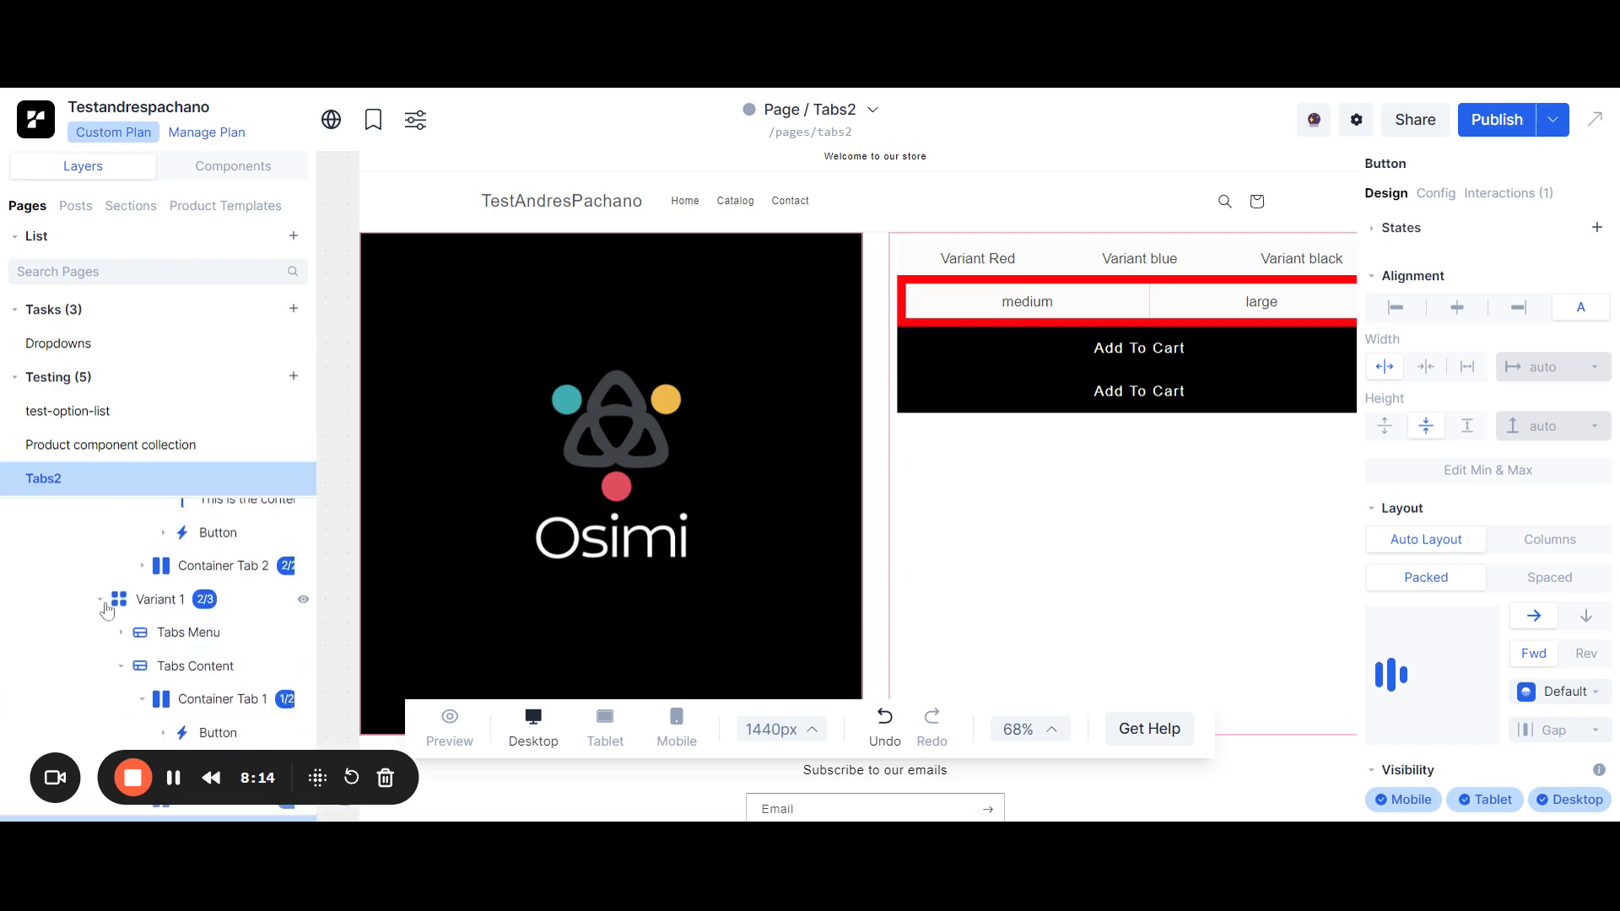
# Collapse the first two Variant 1 blocks, expand the third, and delete Container Tab 3 from its Tabs Content.
pyautogui.click(102, 603)
pyautogui.scroll(3, 123, 606)
pyautogui.click(101, 599)
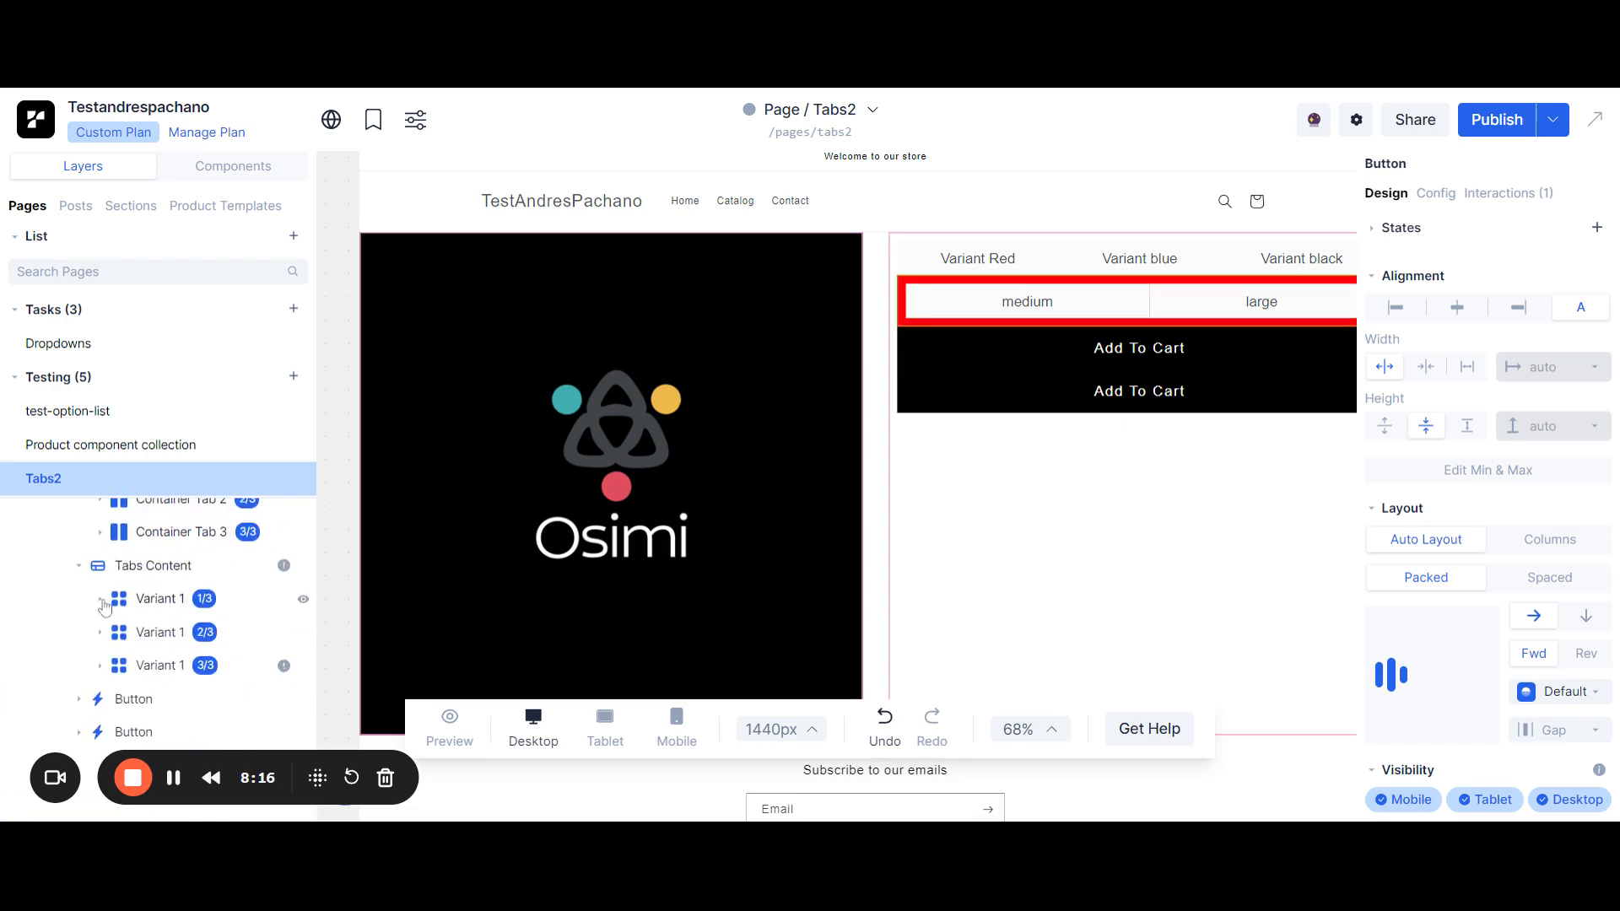
pyautogui.scroll(-1, 106, 624)
pyautogui.click(102, 656)
pyautogui.scroll(-1, 110, 659)
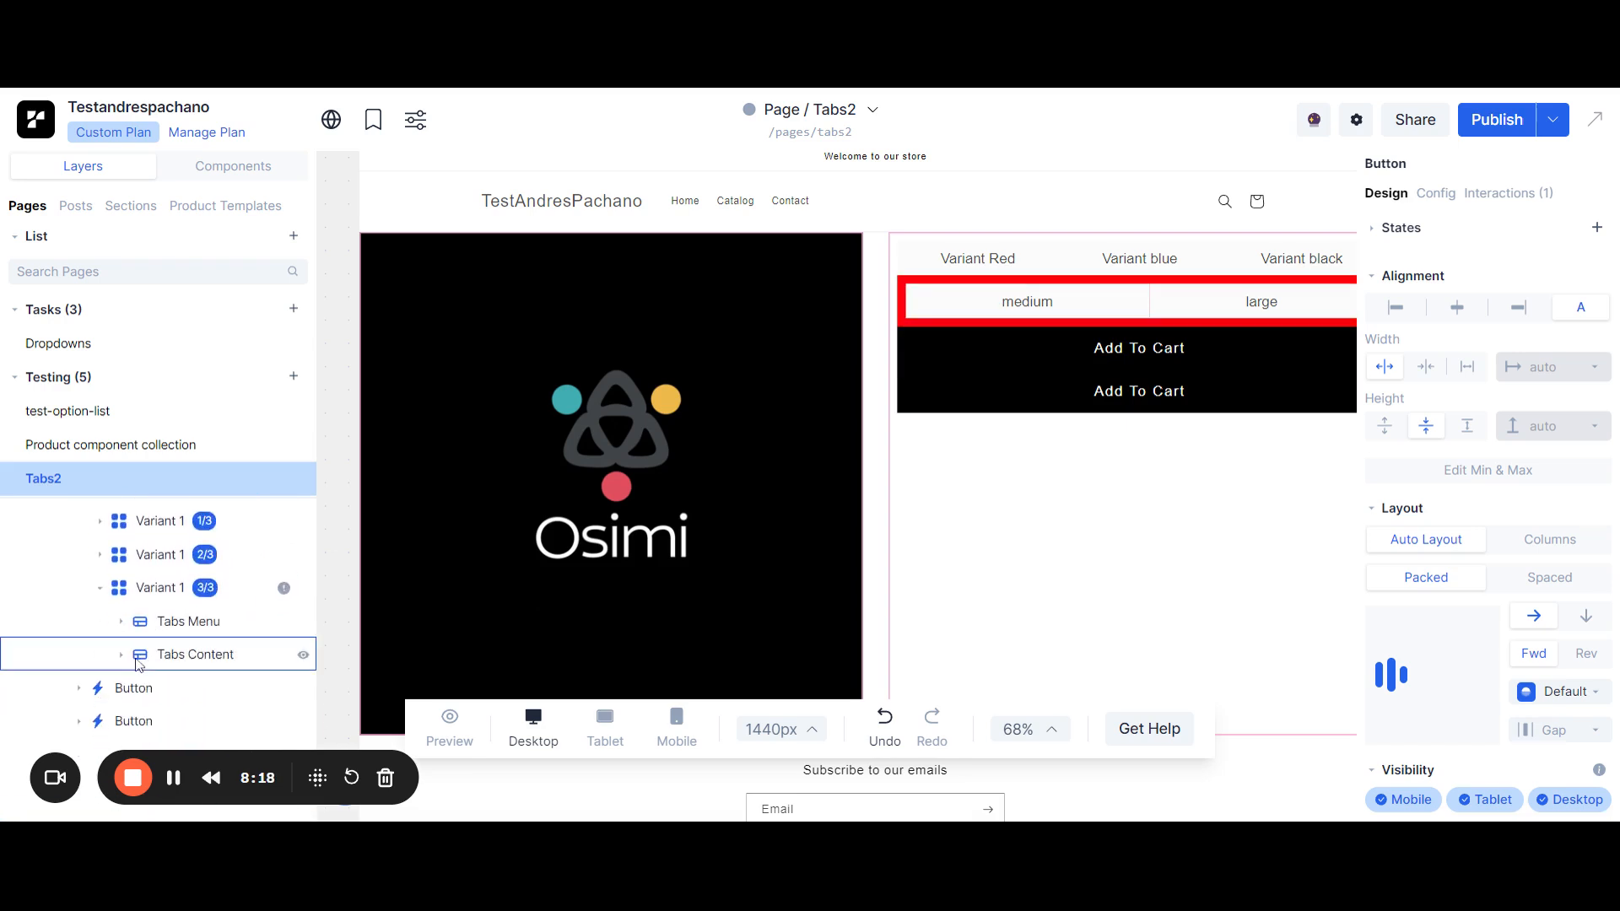
pyautogui.click(119, 654)
pyautogui.scroll(-1, 131, 661)
pyautogui.click(132, 660)
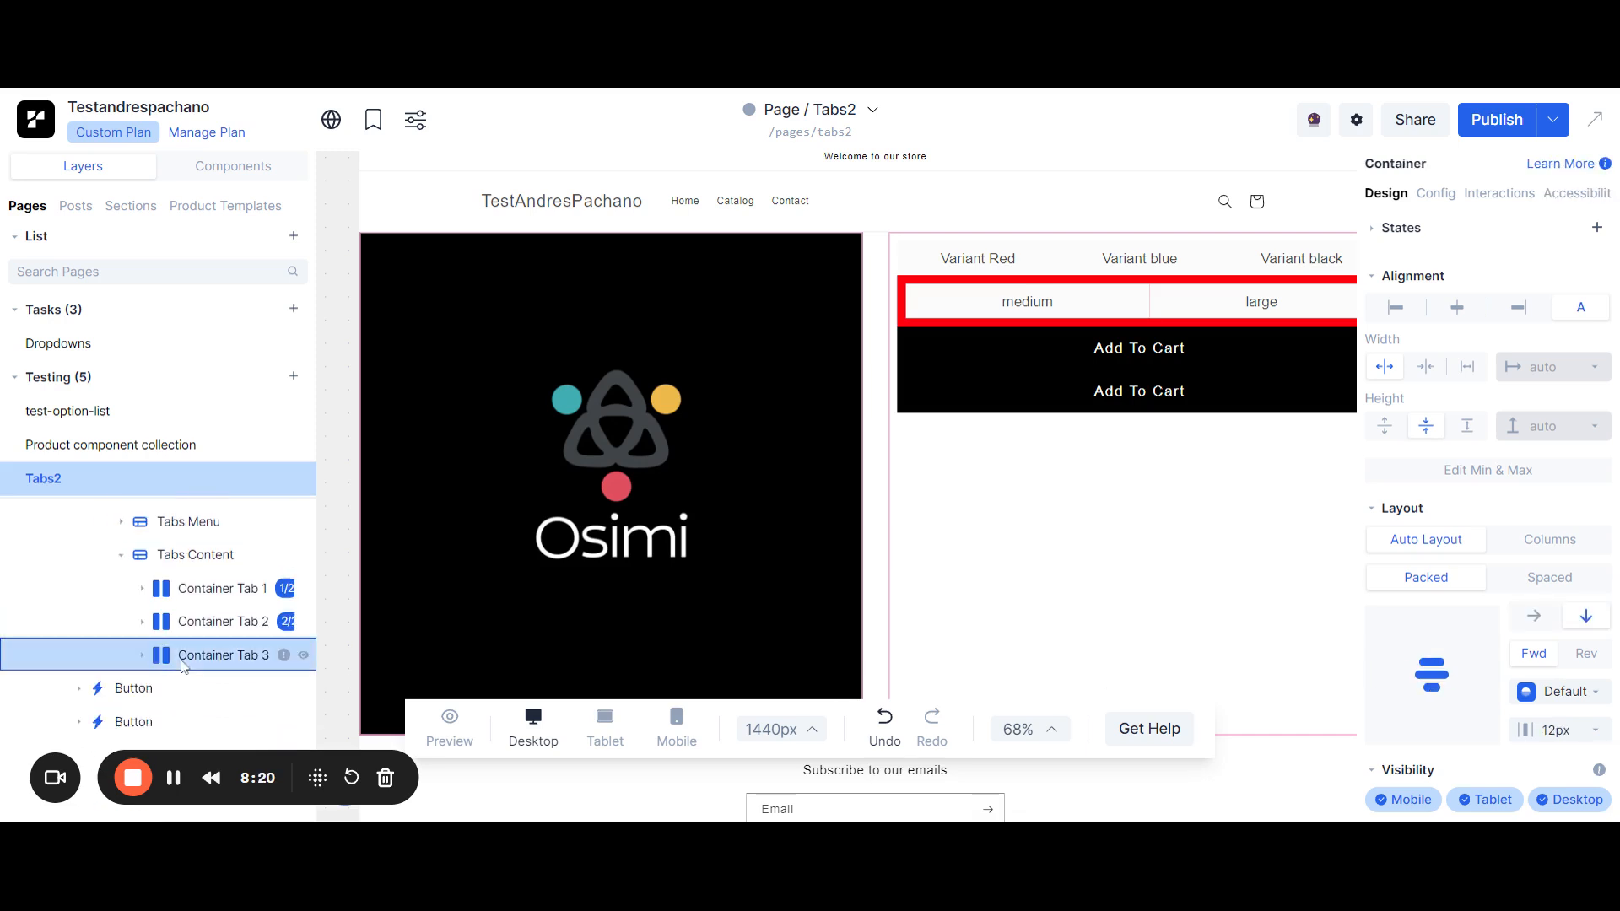
pyautogui.press('Delete')
# Move the last two Add To Cart buttons into Container Tab 1 and Container Tab 2 of the third Variant 1 block, and collapse the block.
pyautogui.moveTo(135, 694); pyautogui.dragTo(237, 627)
pyautogui.click(138, 726)
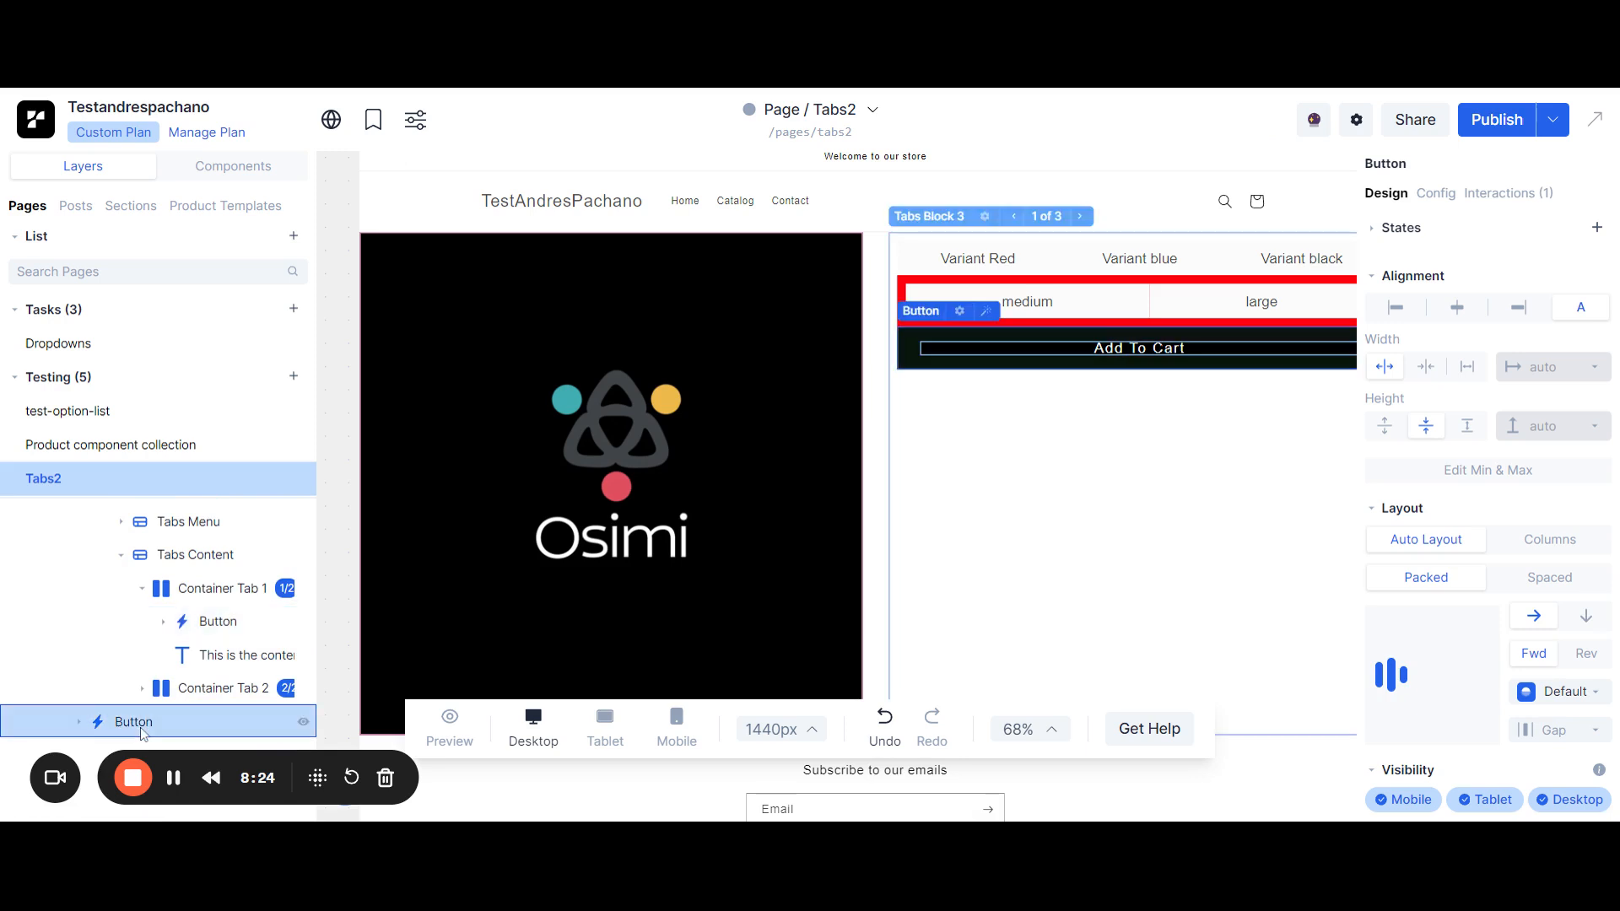
pyautogui.moveTo(234, 687); pyautogui.dragTo(223, 695)
pyautogui.scroll(2, 224, 695)
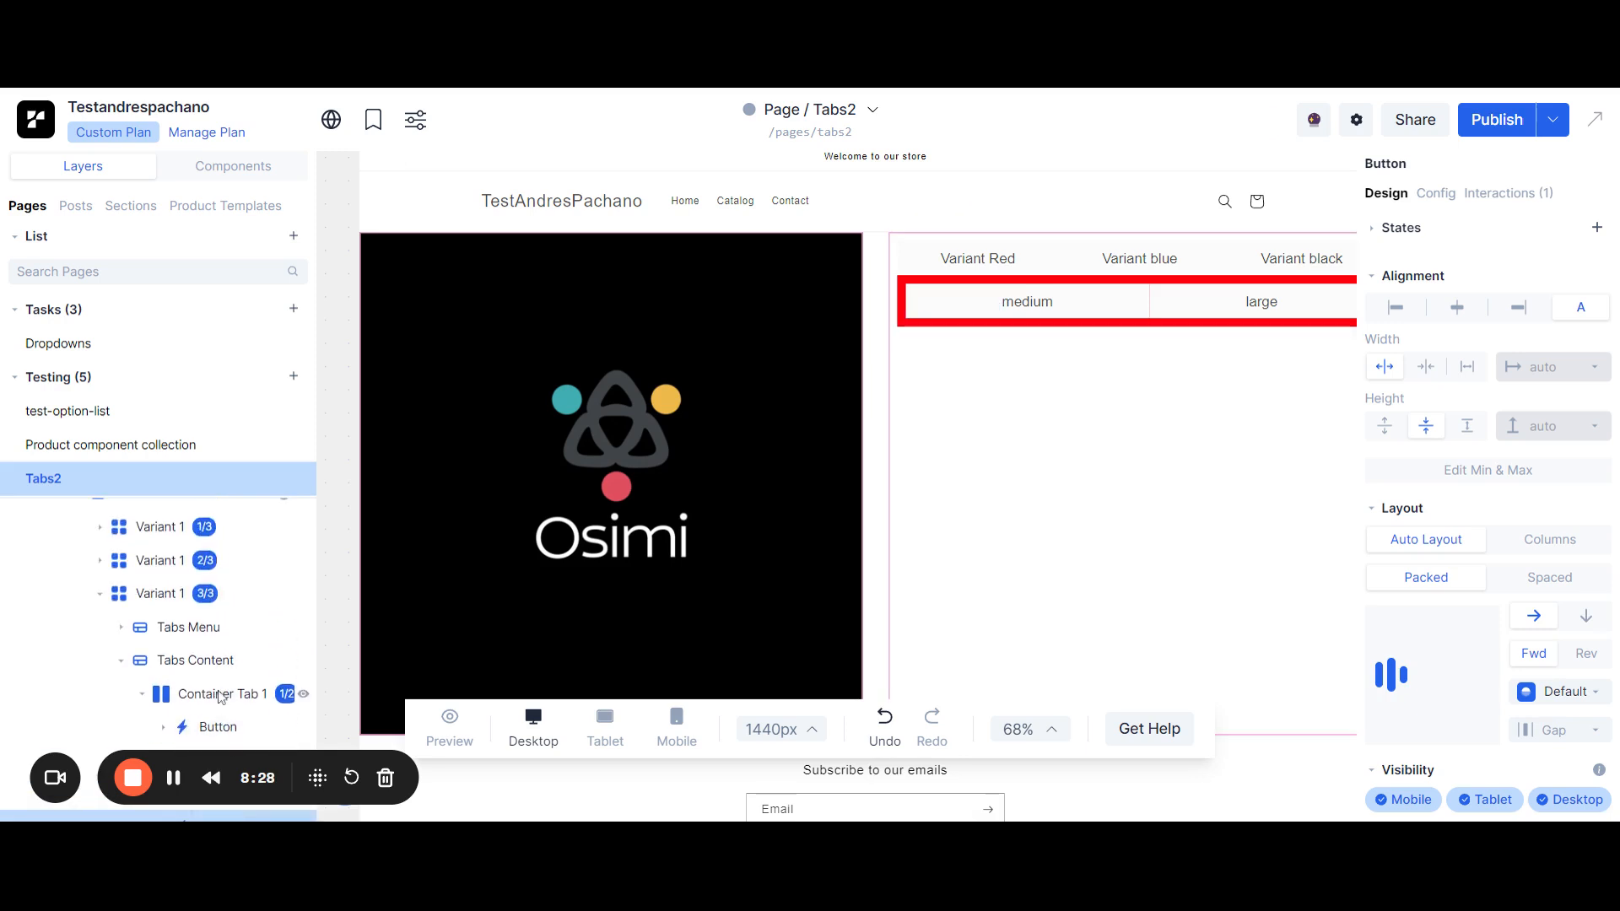
pyautogui.click(99, 594)
pyautogui.scroll(2, 101, 599)
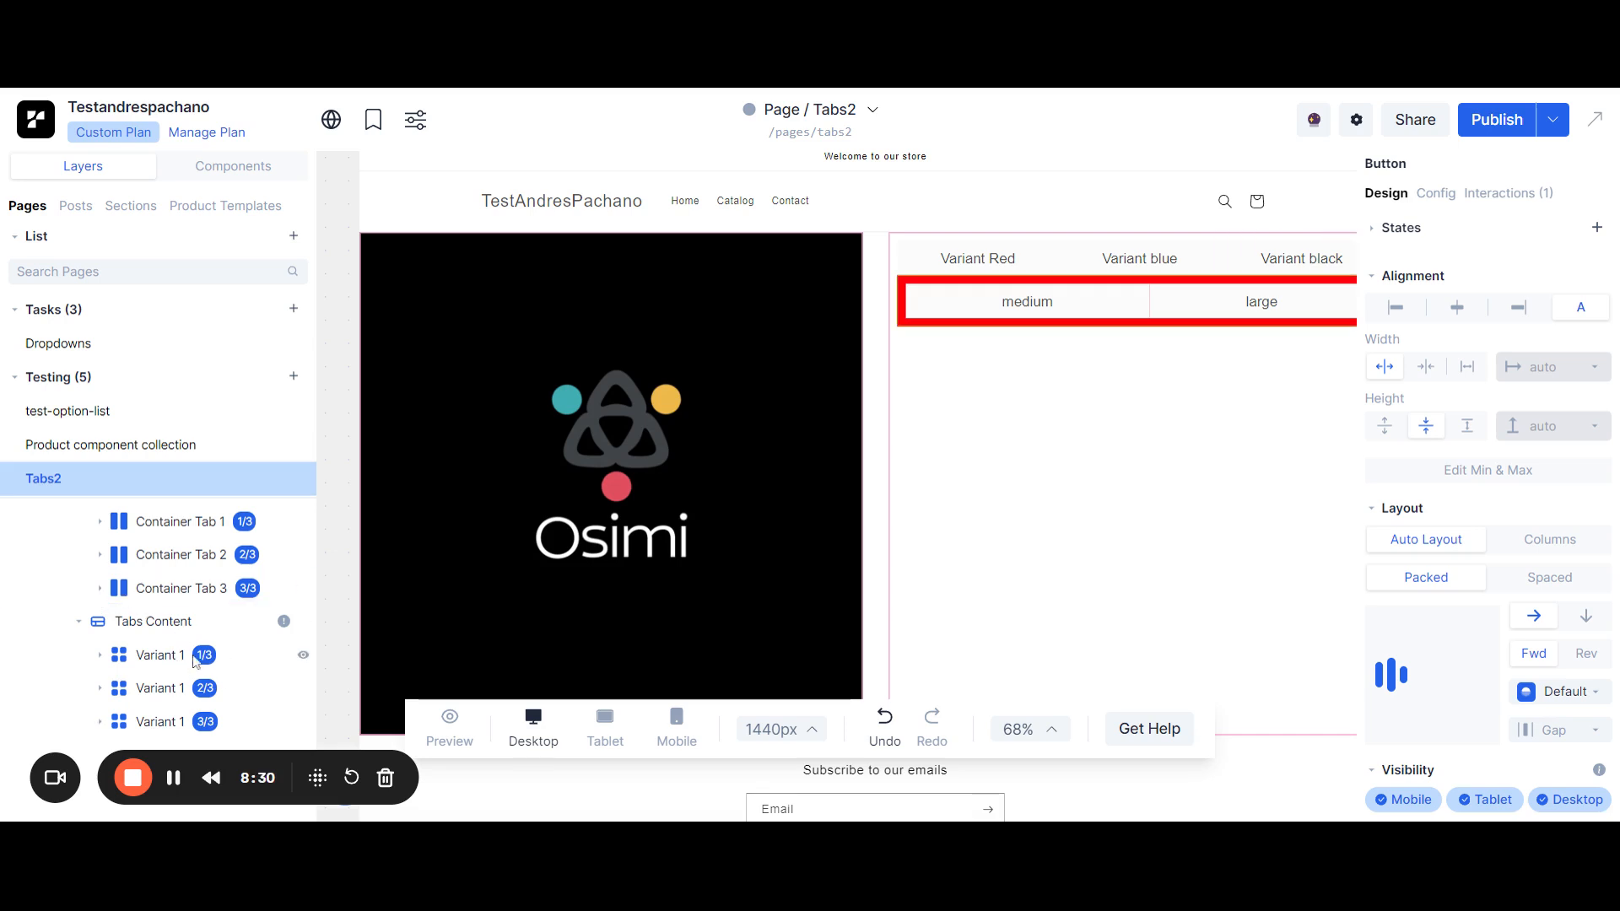
# Set the Add Product to Cart interaction of the button in Variant Red's medium tab to product Osimi basic plan, variant Red.
pyautogui.click(150, 656)
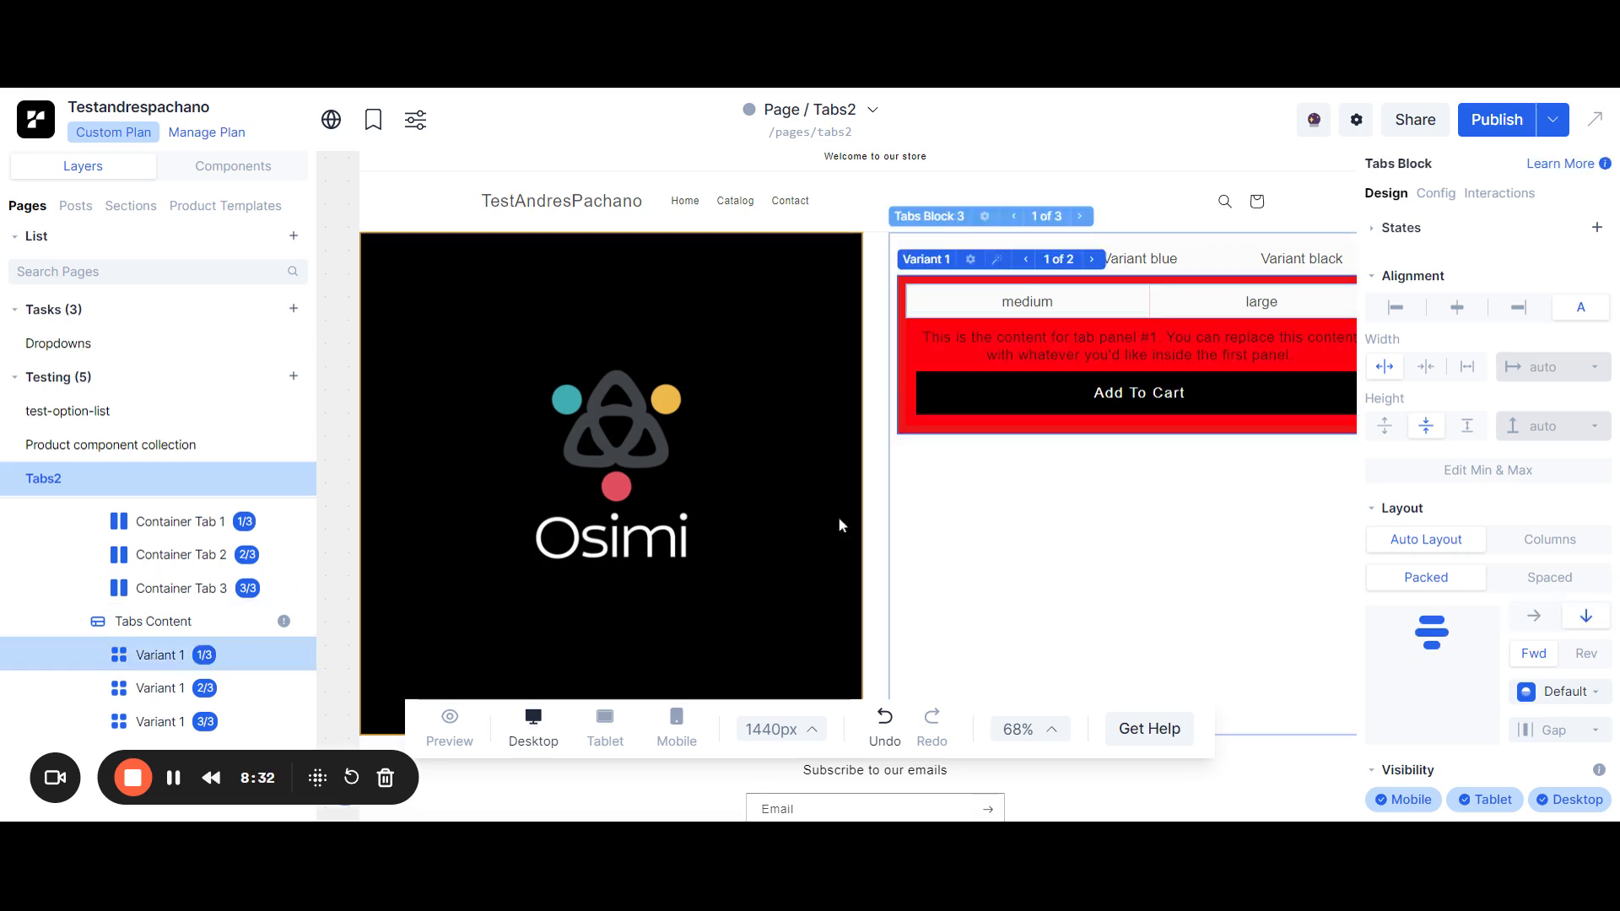
pyautogui.click(937, 404)
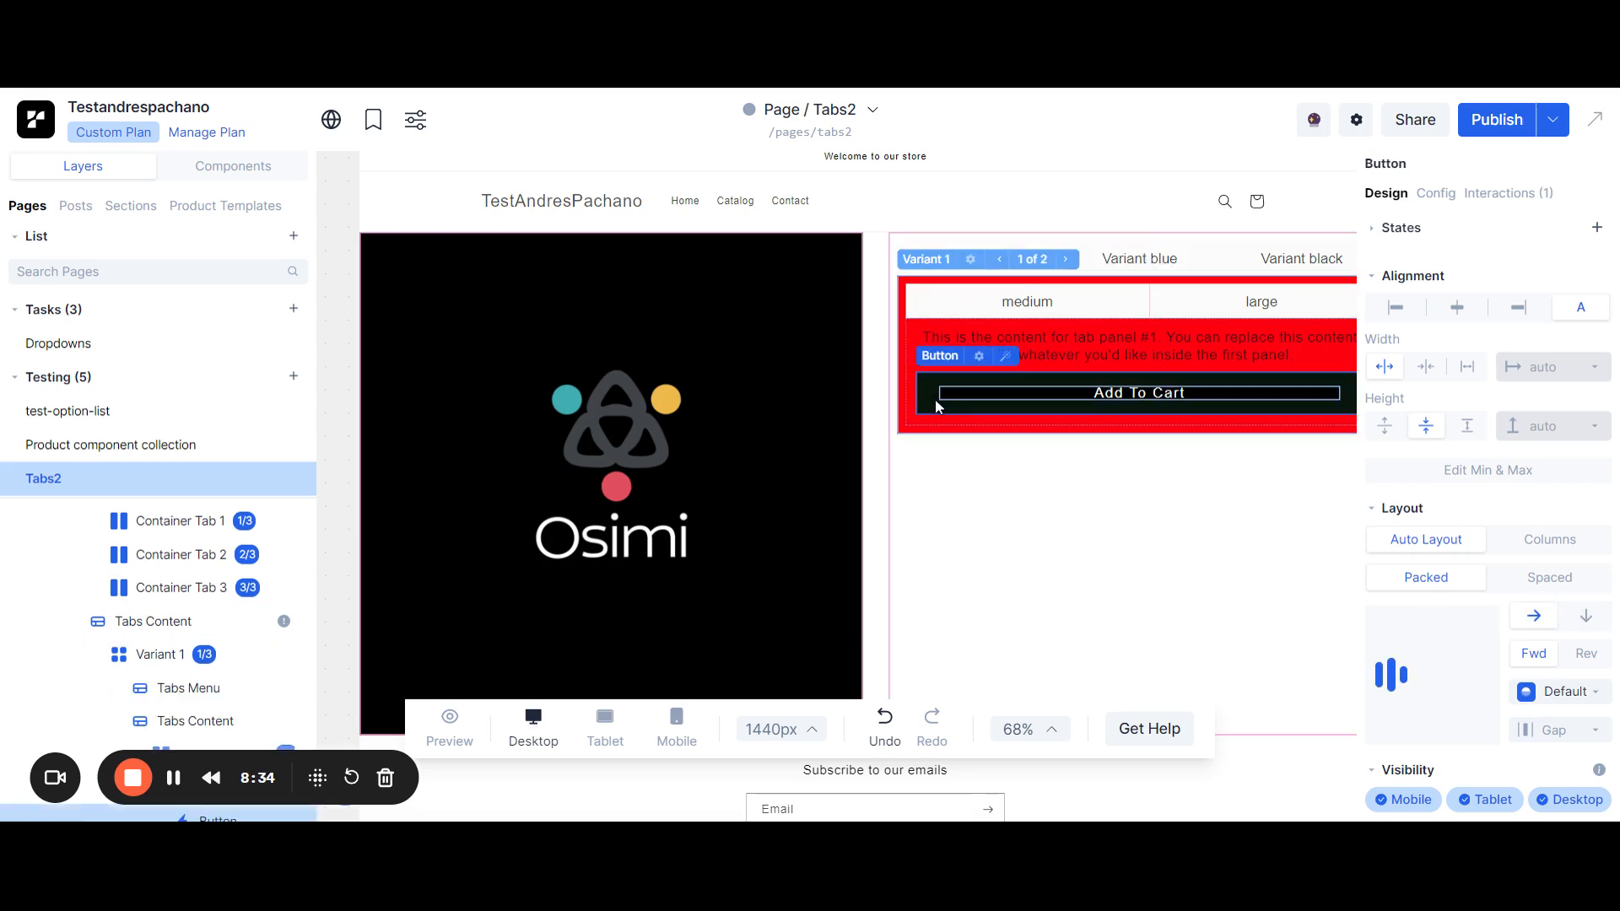
pyautogui.click(1493, 194)
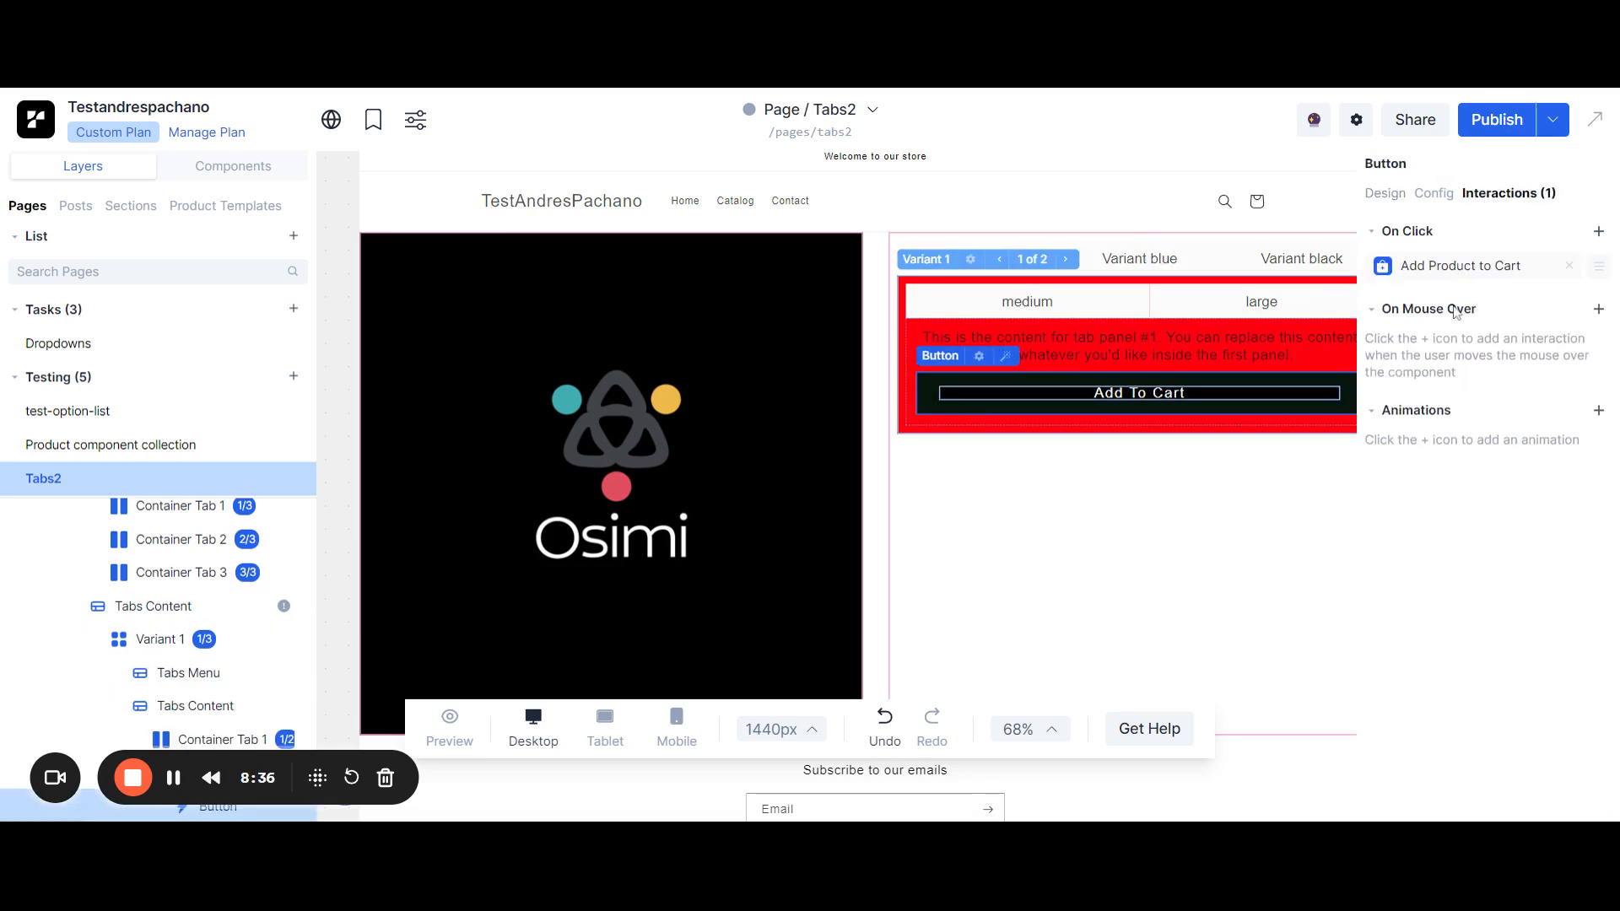
pyautogui.click(1434, 269)
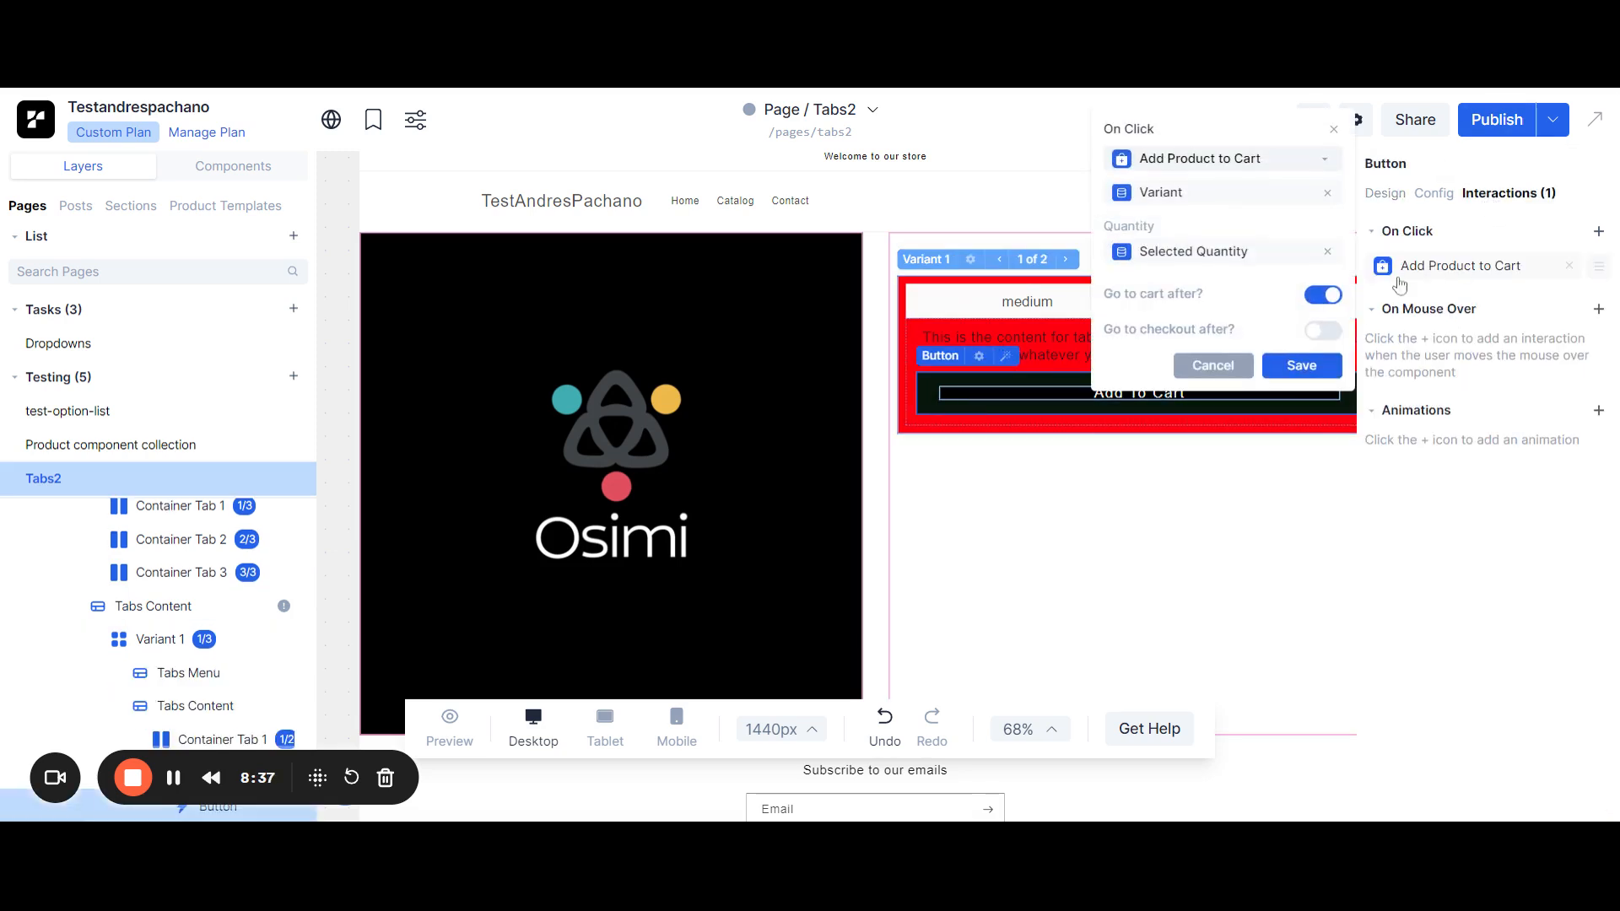
pyautogui.click(1329, 196)
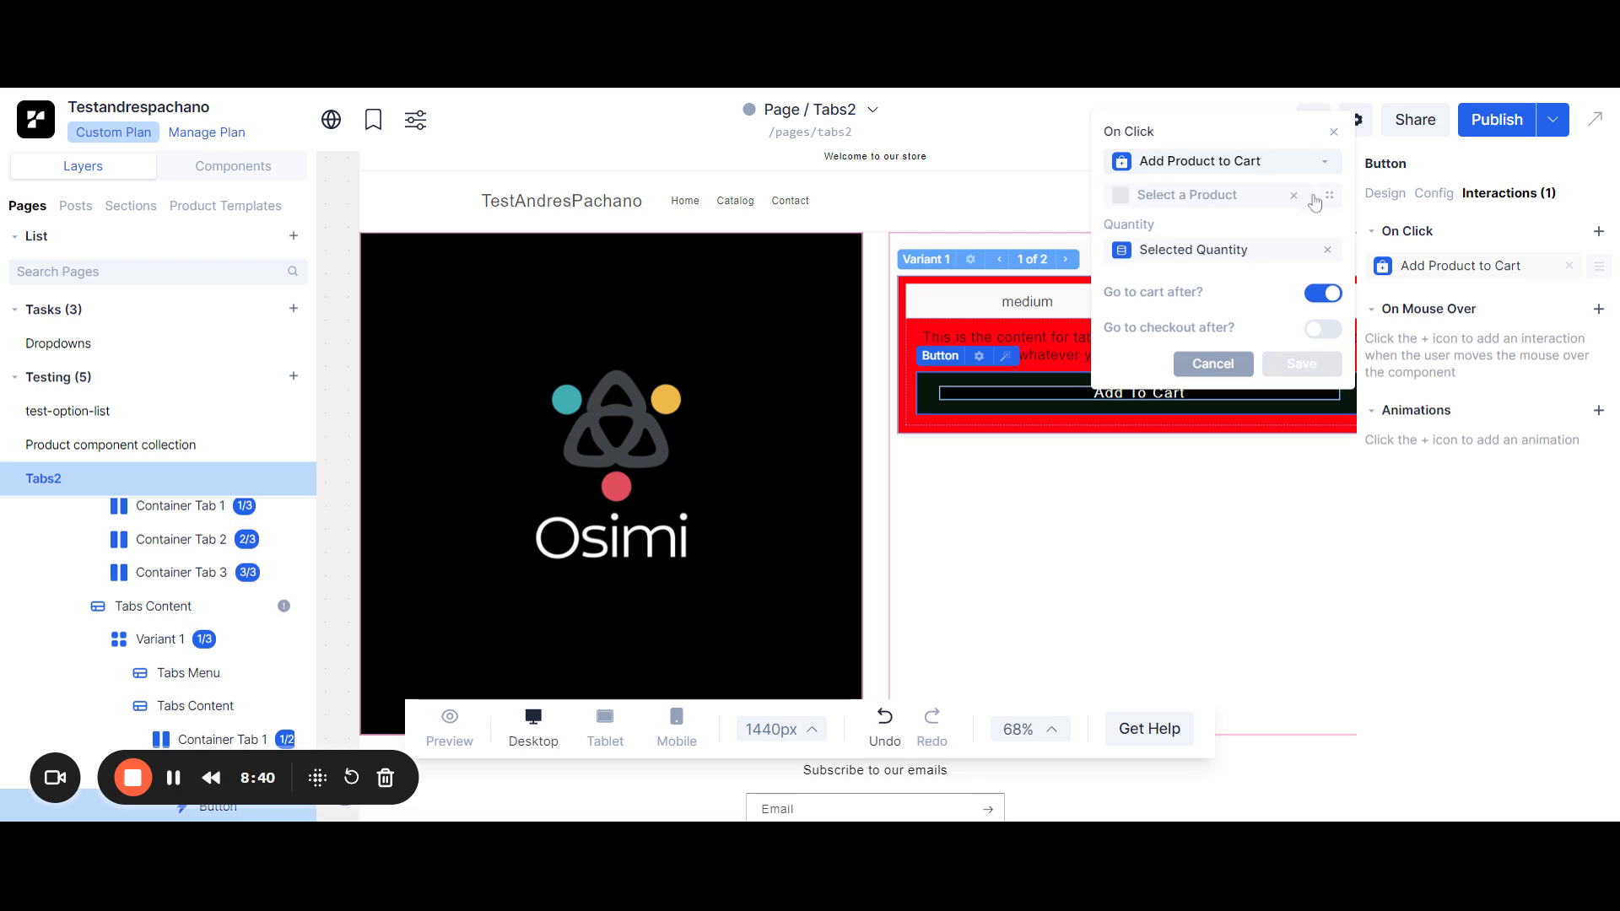
pyautogui.click(1192, 197)
pyautogui.click(1021, 191)
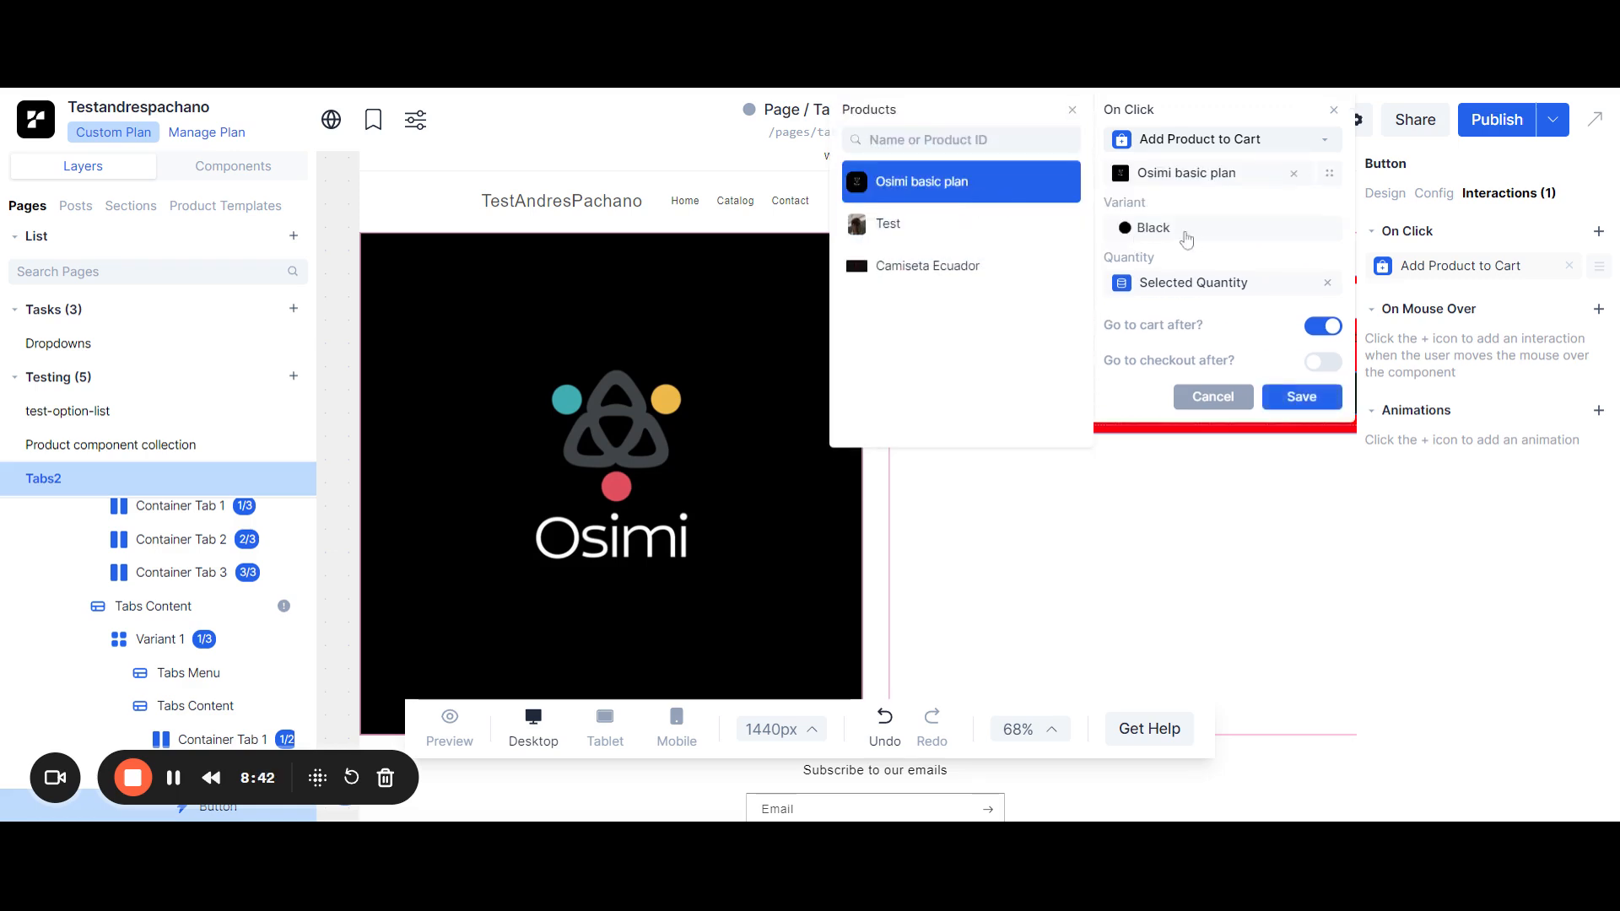
pyautogui.click(1169, 239)
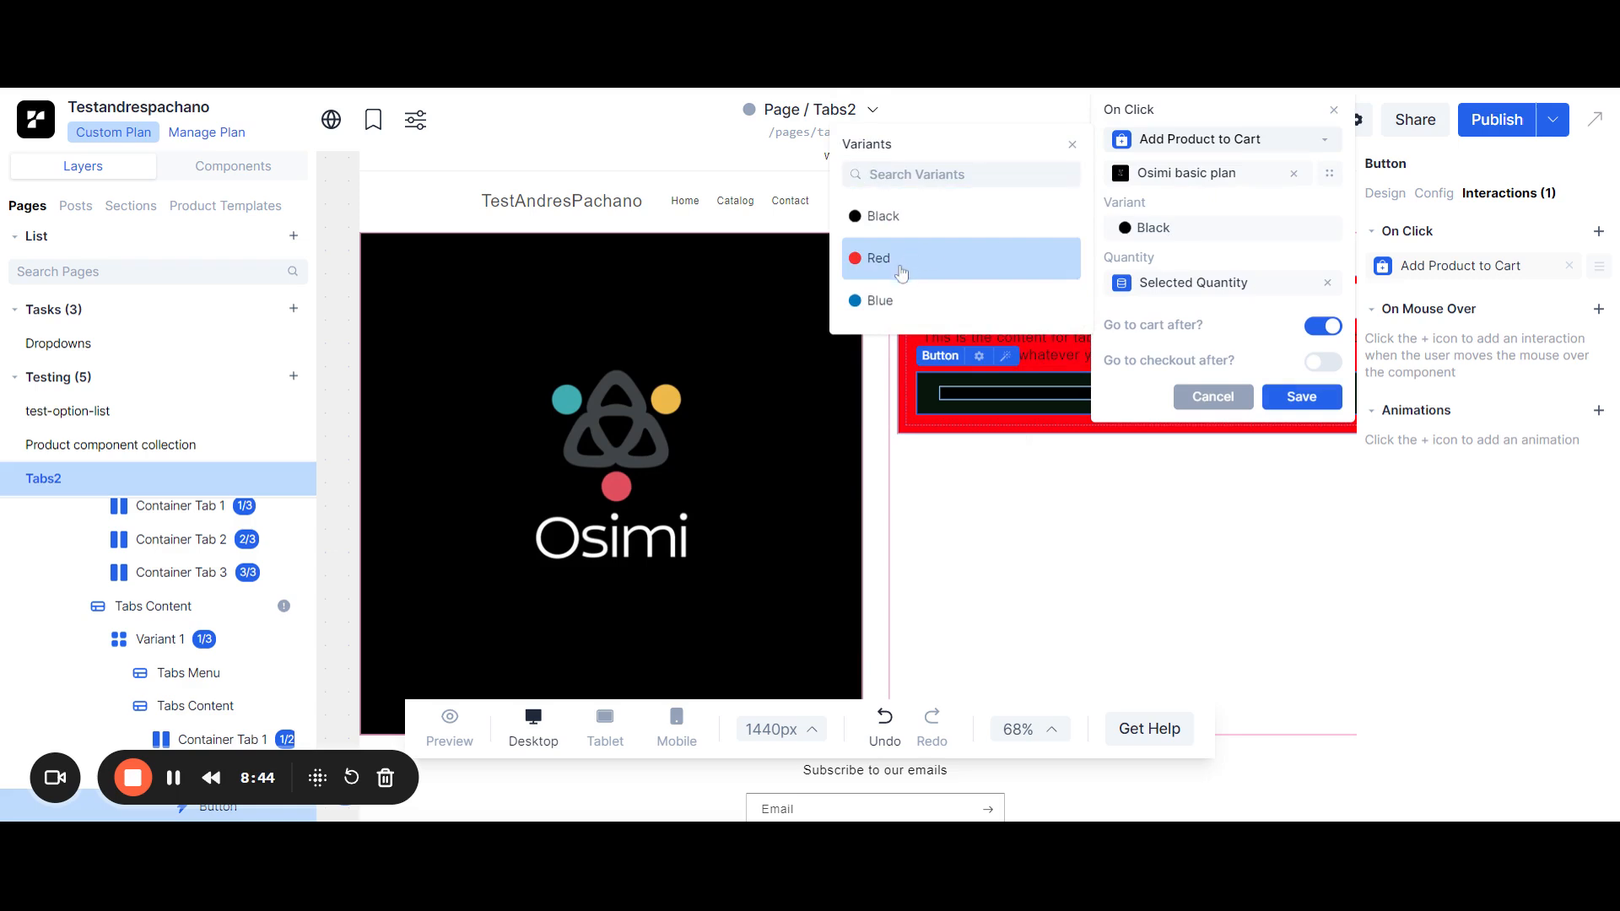
pyautogui.click(901, 263)
# Replace the Selected Quantity binding of the medium tab's cart interaction with a fixed quantity of 1 and close the interaction.
pyautogui.click(1160, 287)
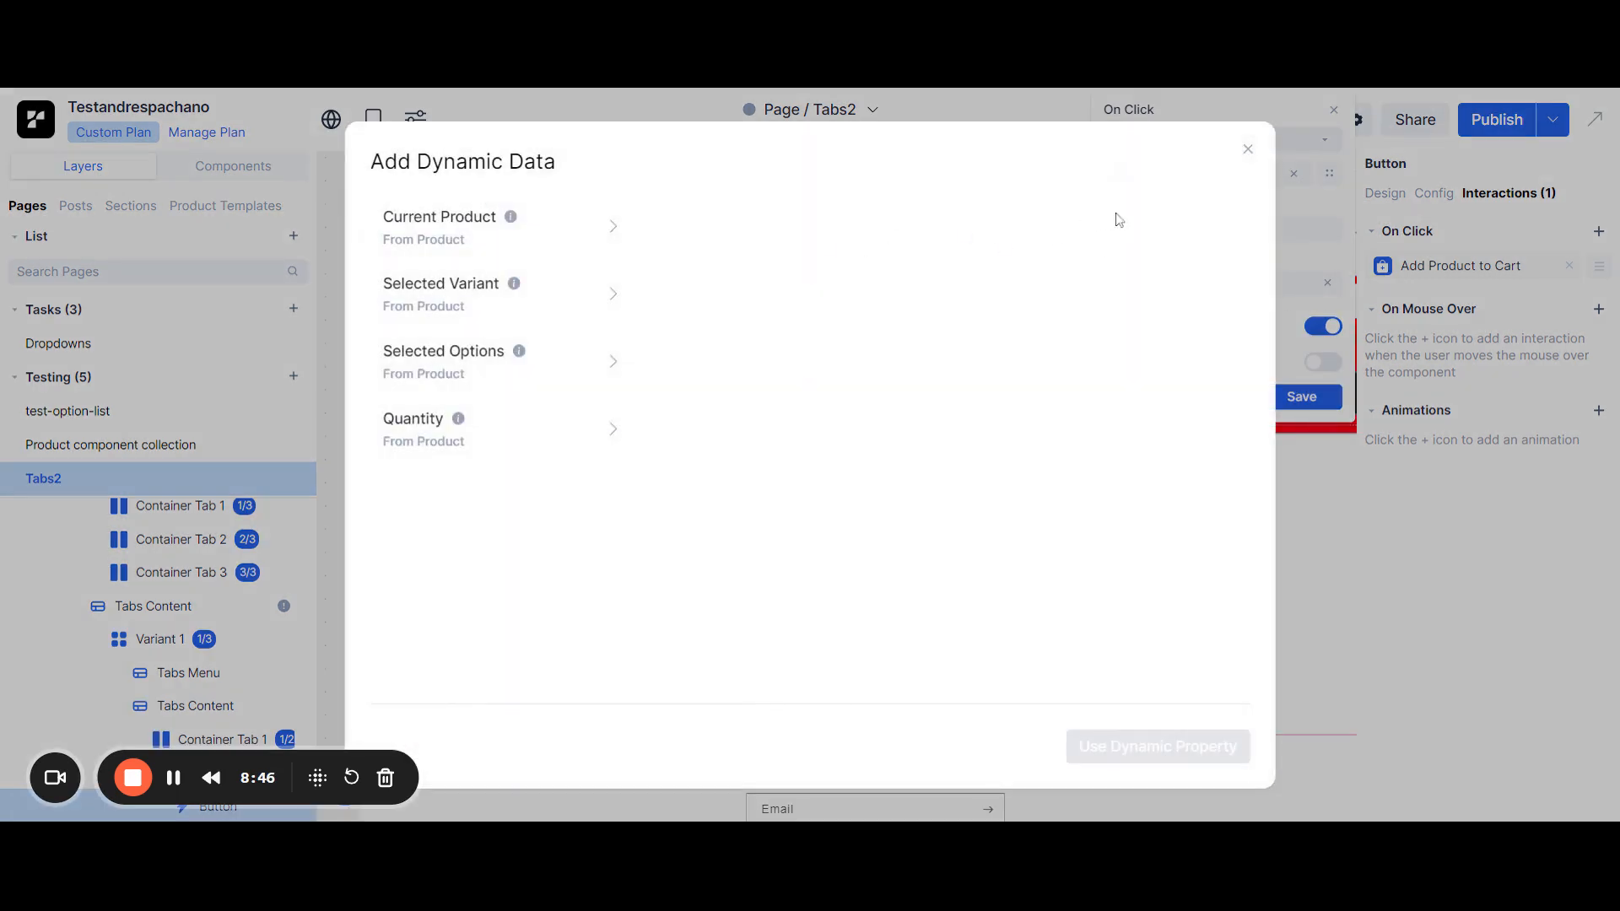
pyautogui.click(1248, 150)
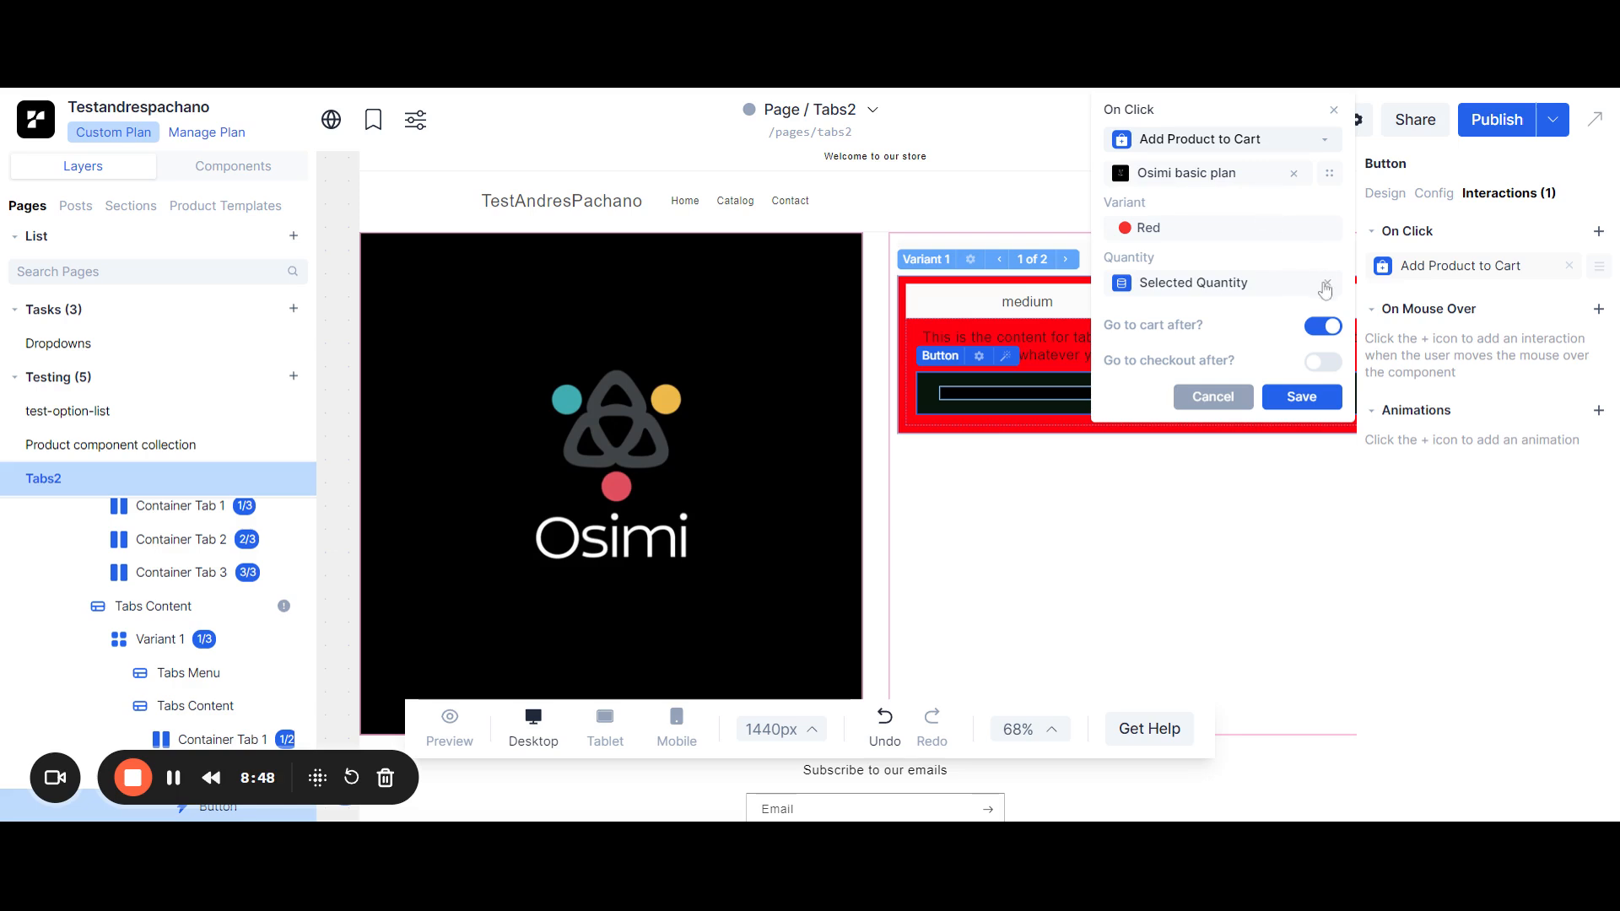
pyautogui.click(1325, 284)
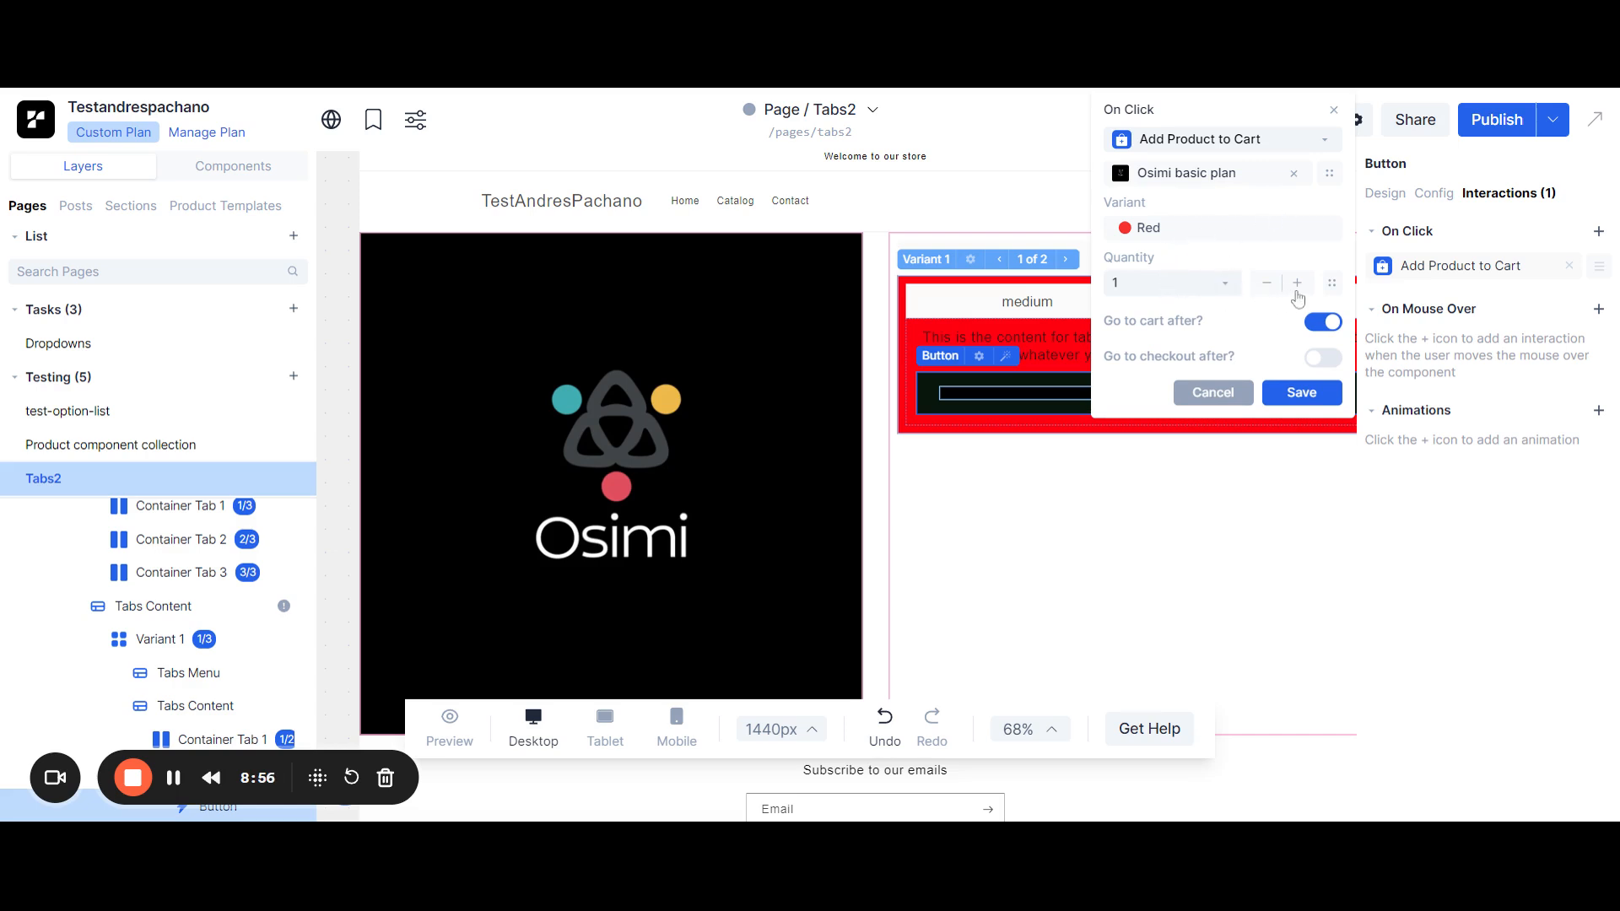
pyautogui.click(1177, 498)
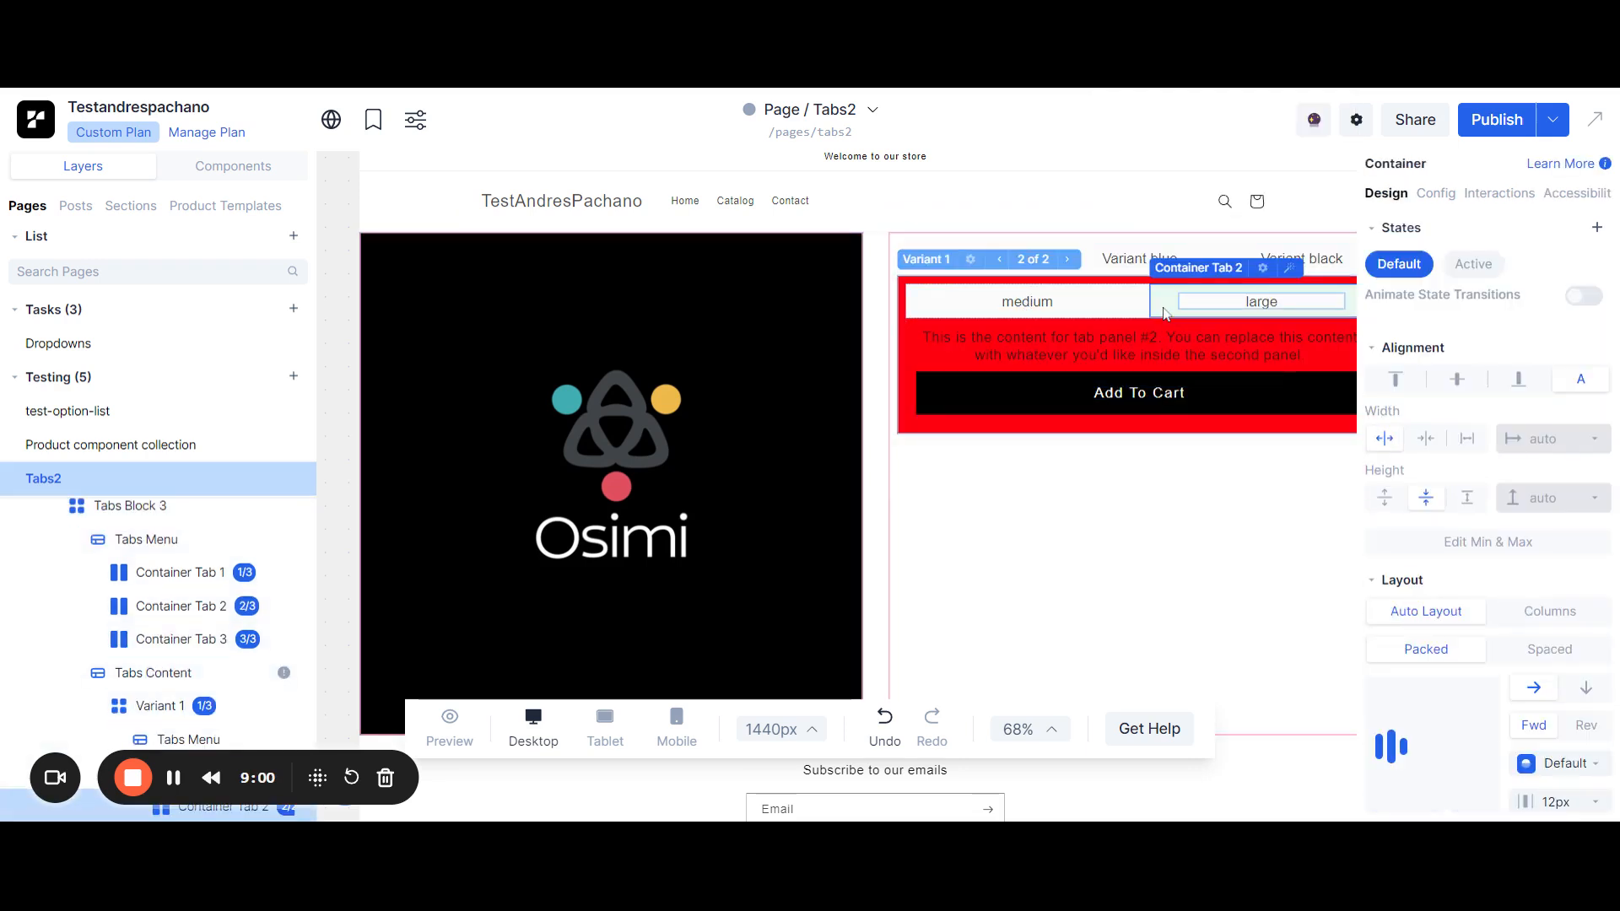
# Set the Add Product to Cart interaction of the button in Variant Red's large tab to product Osimi basic plan, variant Red.
pyautogui.click(1169, 305)
pyautogui.click(937, 406)
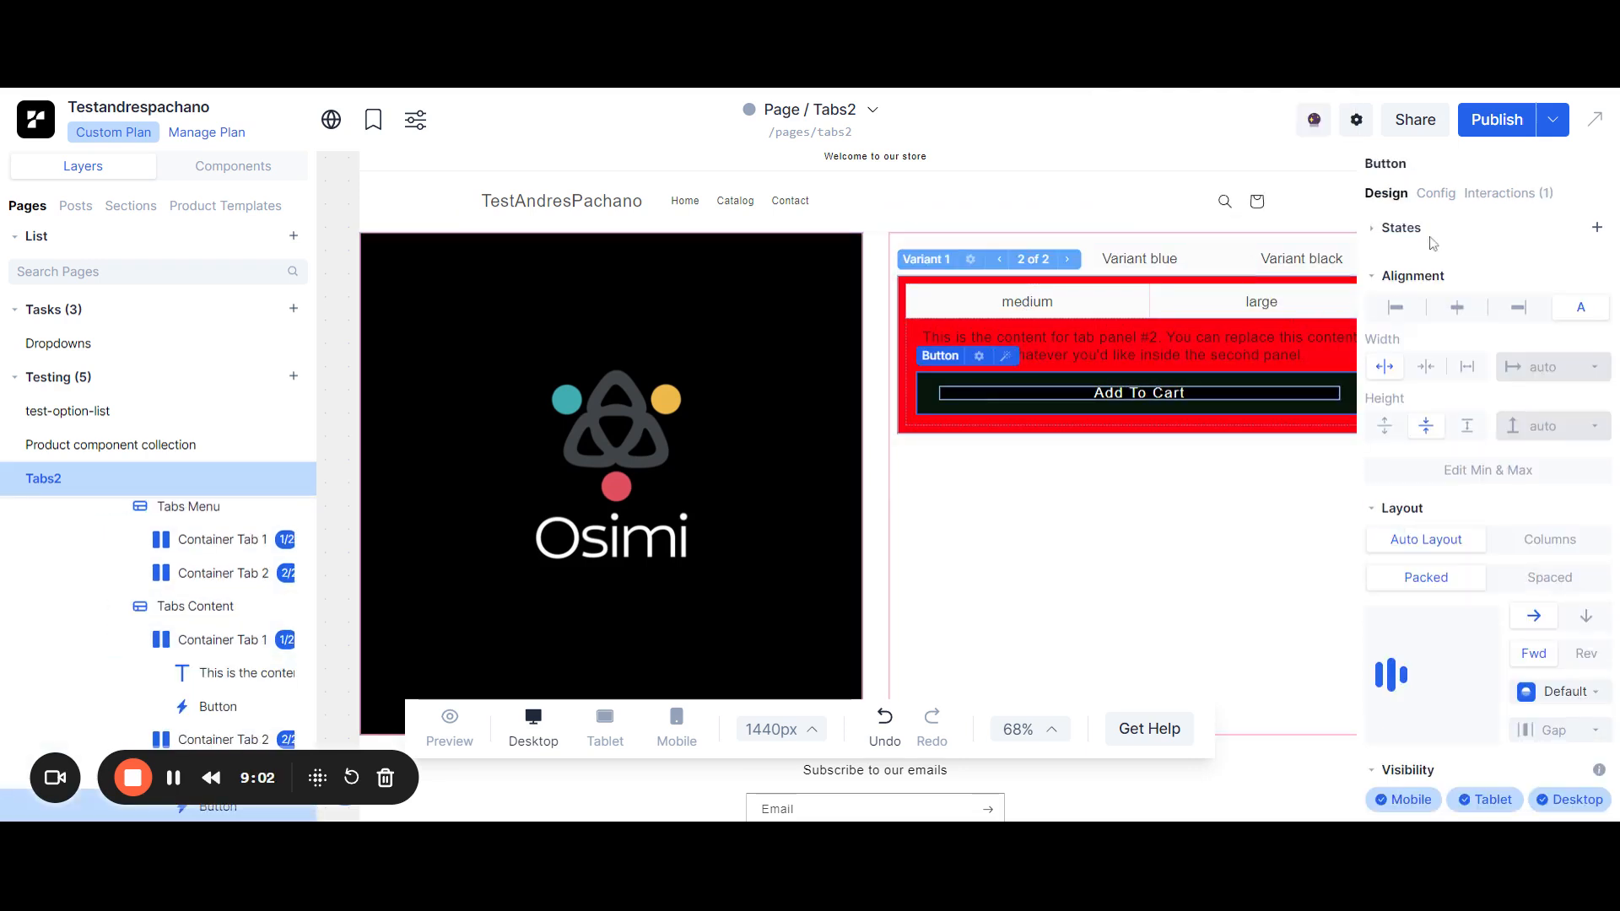
pyautogui.click(1498, 193)
pyautogui.click(1420, 276)
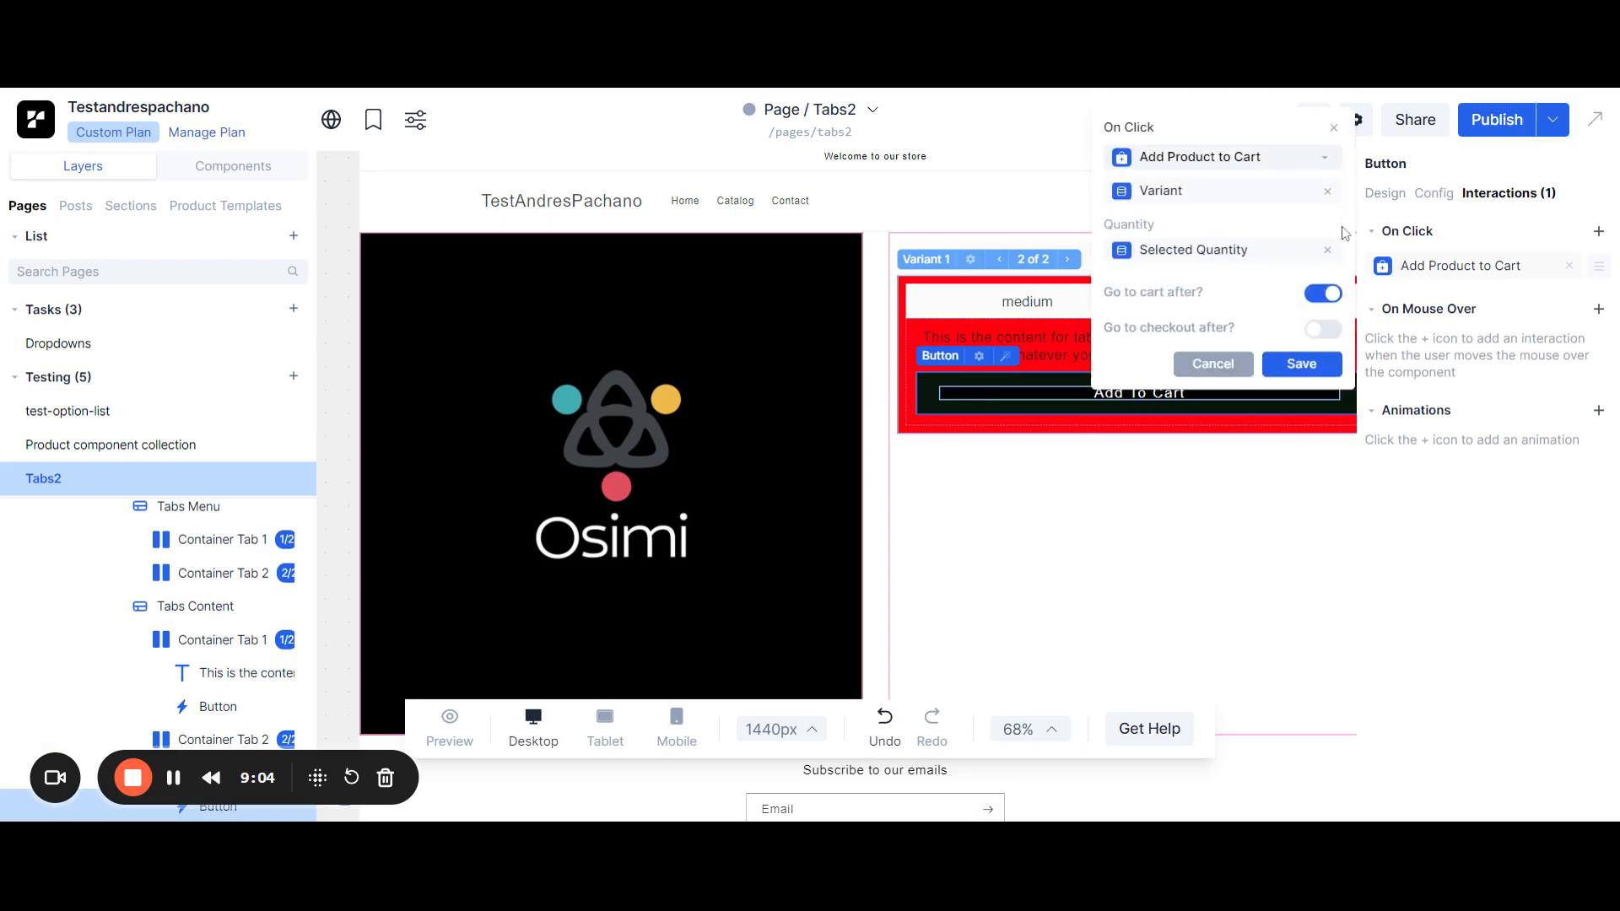
pyautogui.click(1205, 200)
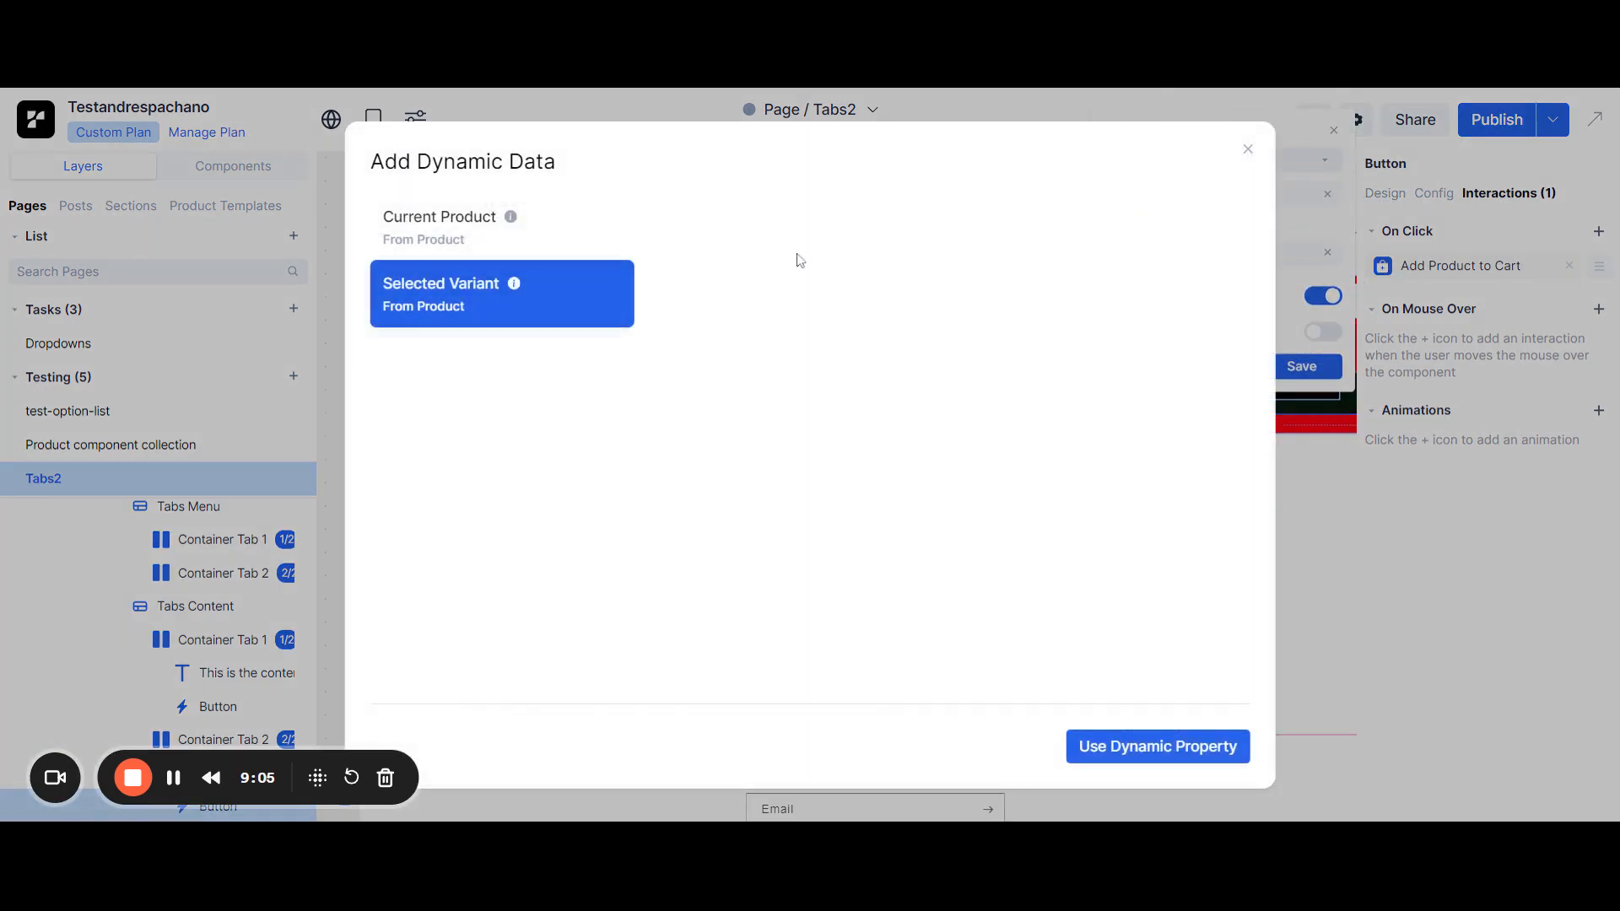
pyautogui.click(1245, 151)
pyautogui.click(1320, 198)
pyautogui.click(1249, 200)
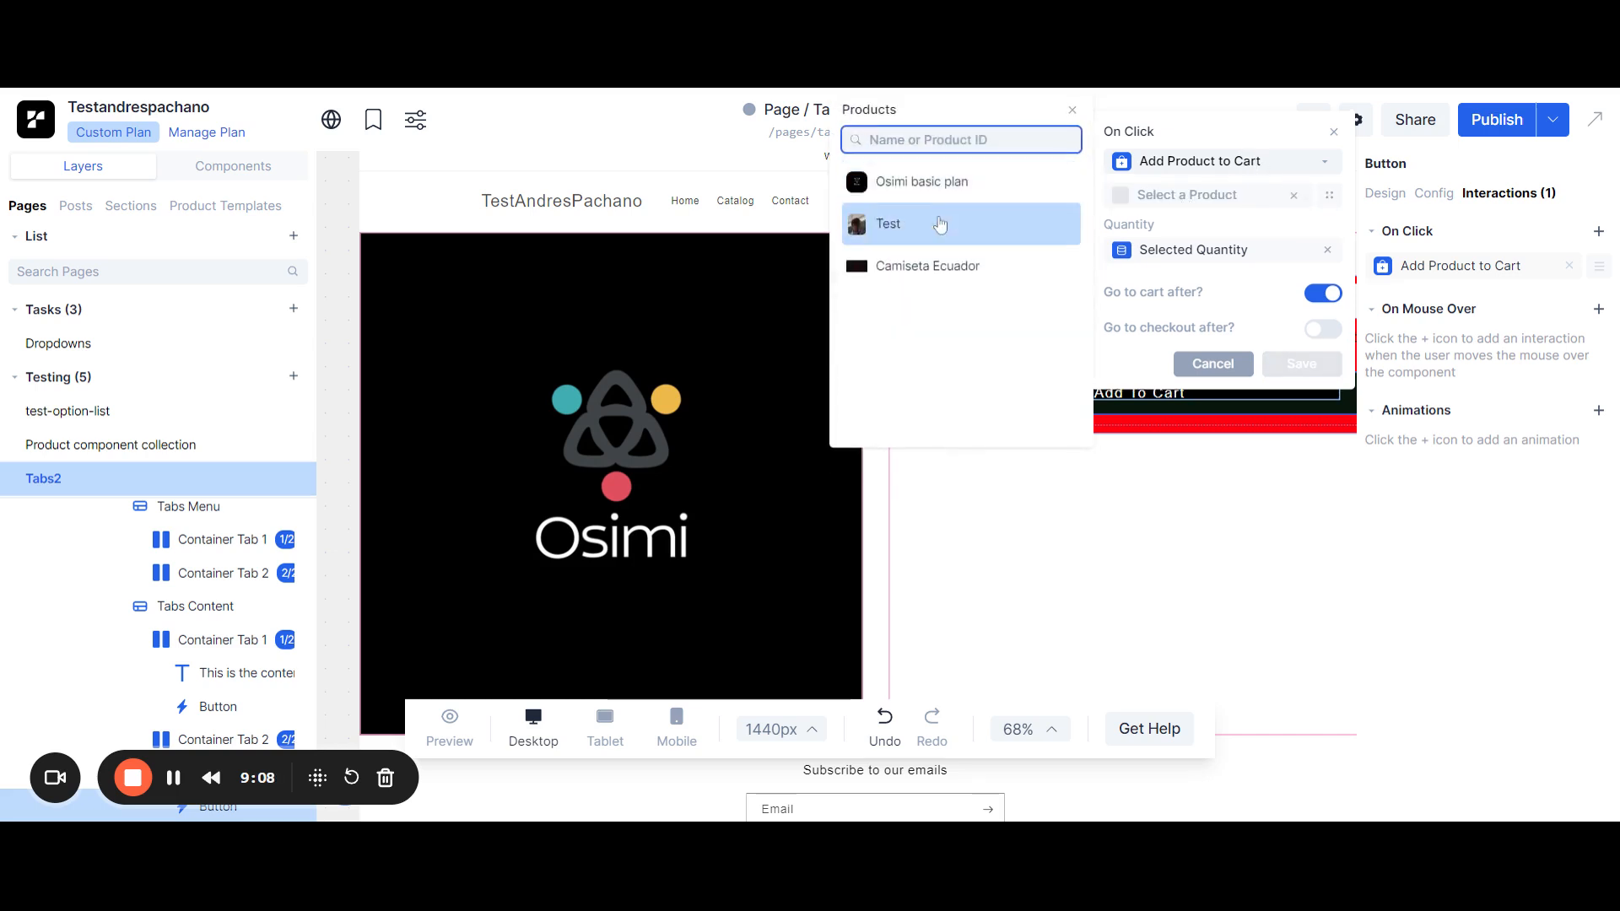
pyautogui.click(928, 182)
pyautogui.click(1156, 228)
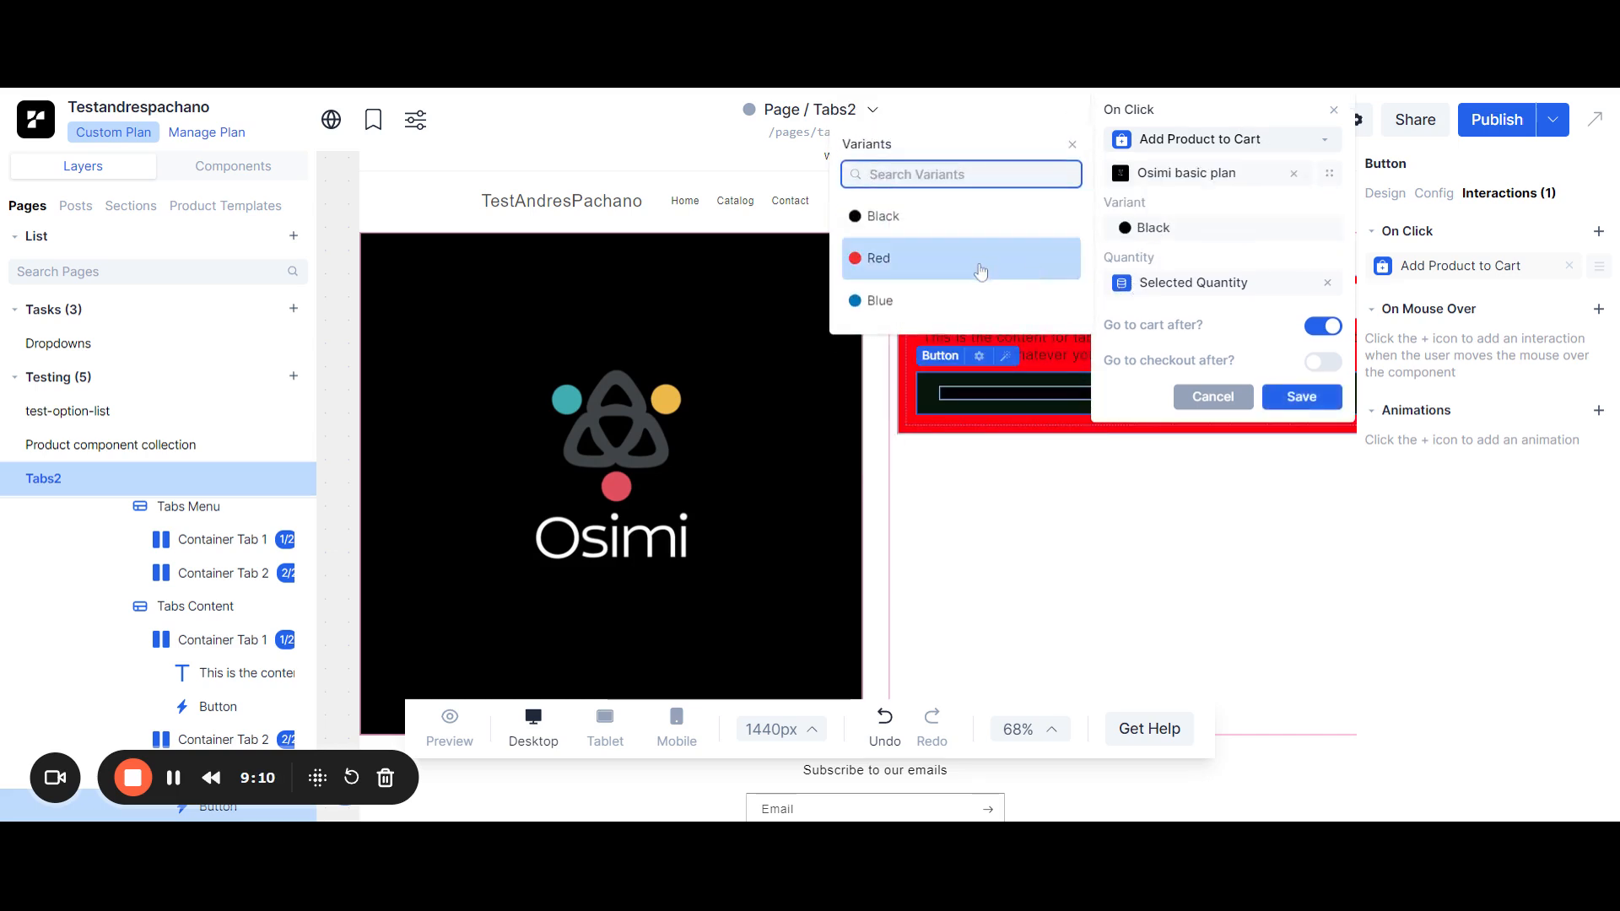
pyautogui.click(980, 258)
# Replace the large tab button's Selected Quantity binding with a fixed quantity, increase it stepwise, and save the interaction.
pyautogui.click(1328, 283)
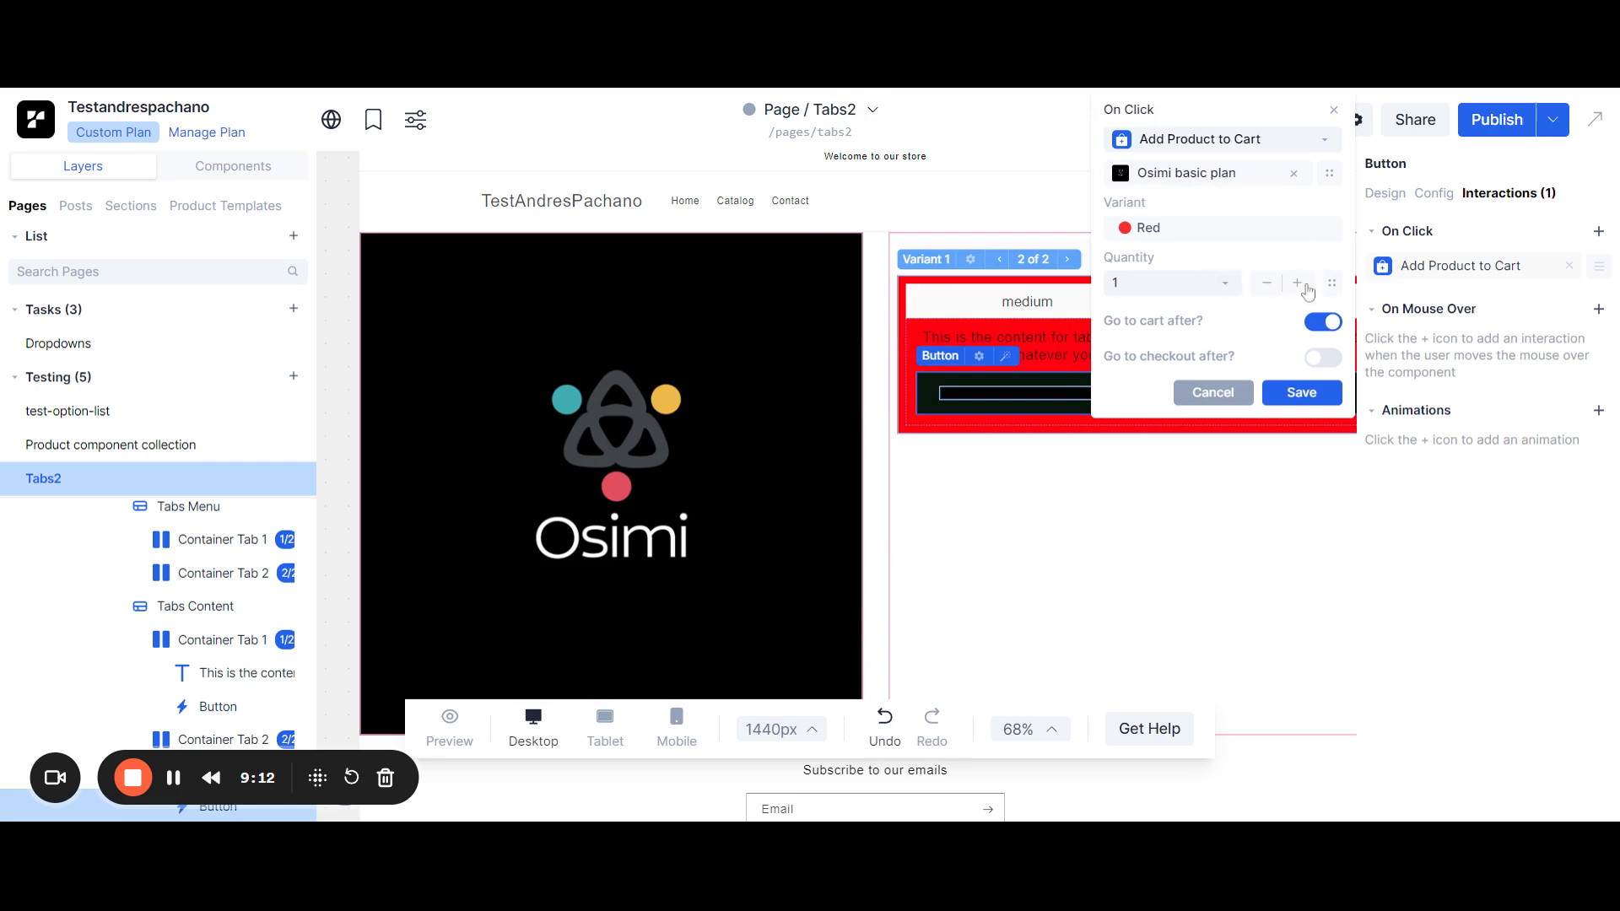
pyautogui.click(1305, 286)
pyautogui.click(1304, 285)
pyautogui.click(1301, 287)
pyautogui.click(1301, 392)
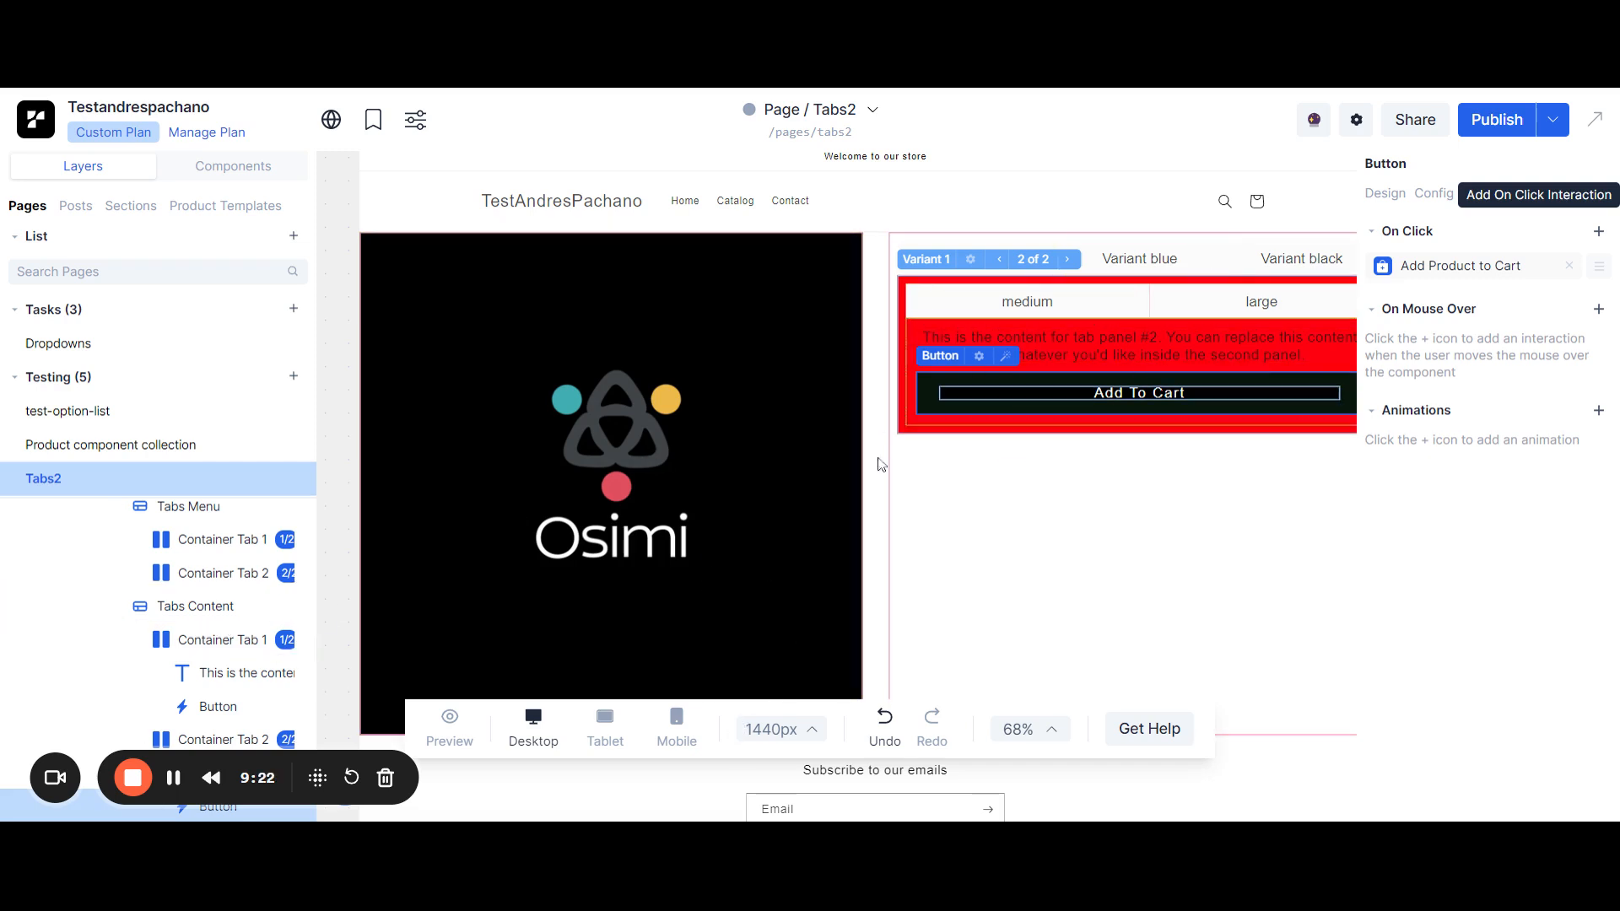
# Preview the Tabs2 page and switch between Variant Red's medium and large tabs to check each one's content and Add To Cart button.
pyautogui.click(450, 724)
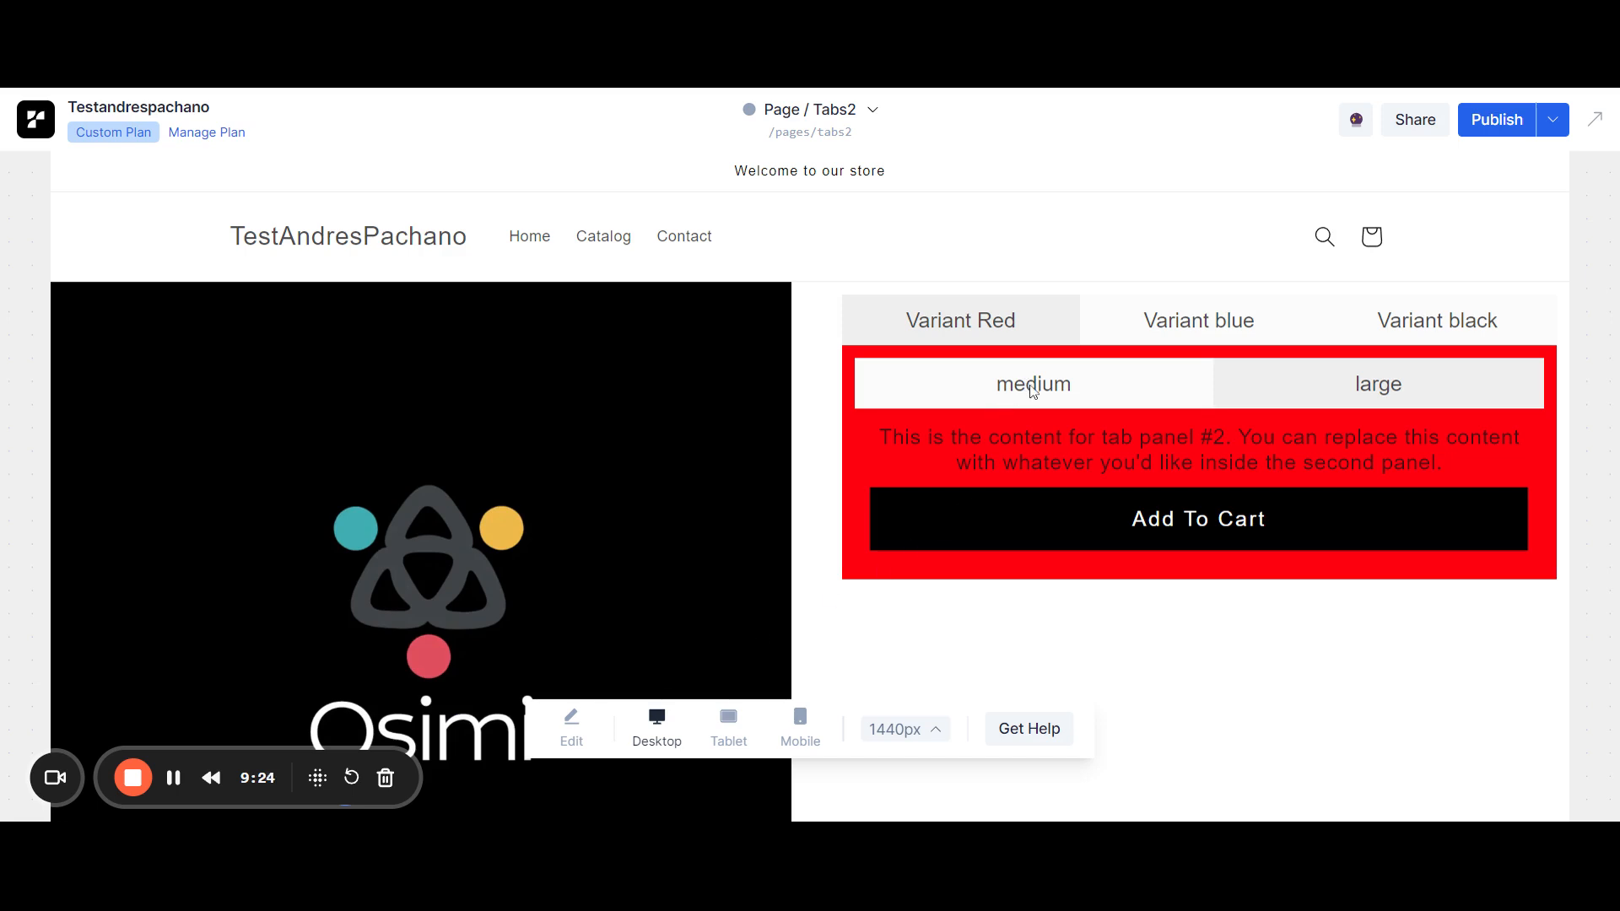
pyautogui.scroll(-2, 1033, 392)
pyautogui.scroll(2, 1070, 585)
pyautogui.click(1004, 390)
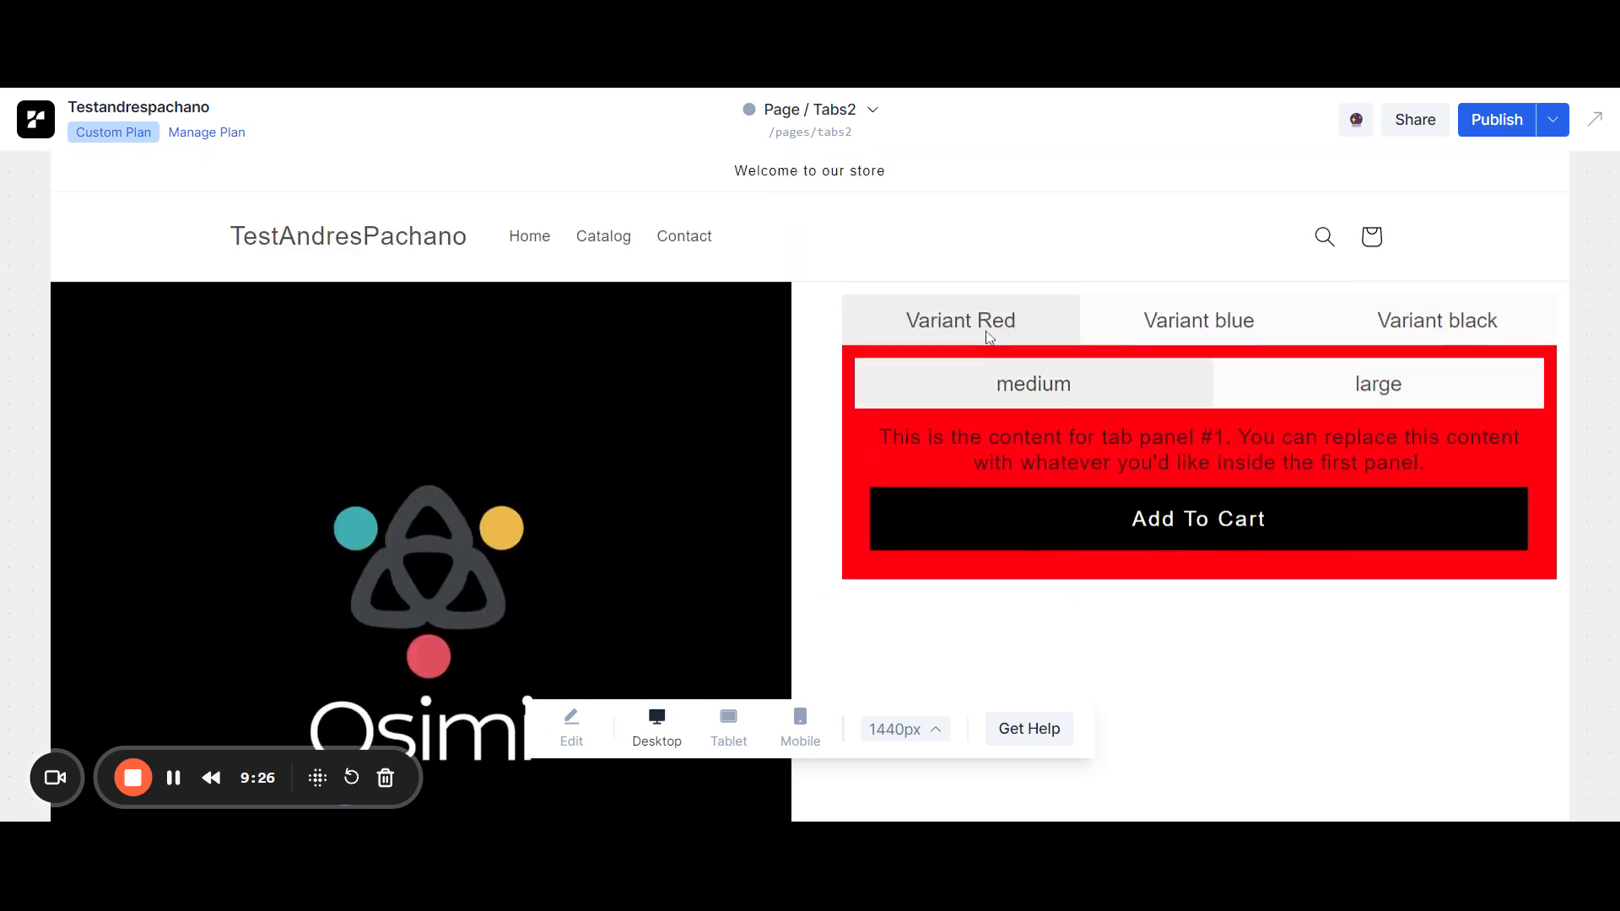
pyautogui.click(1353, 409)
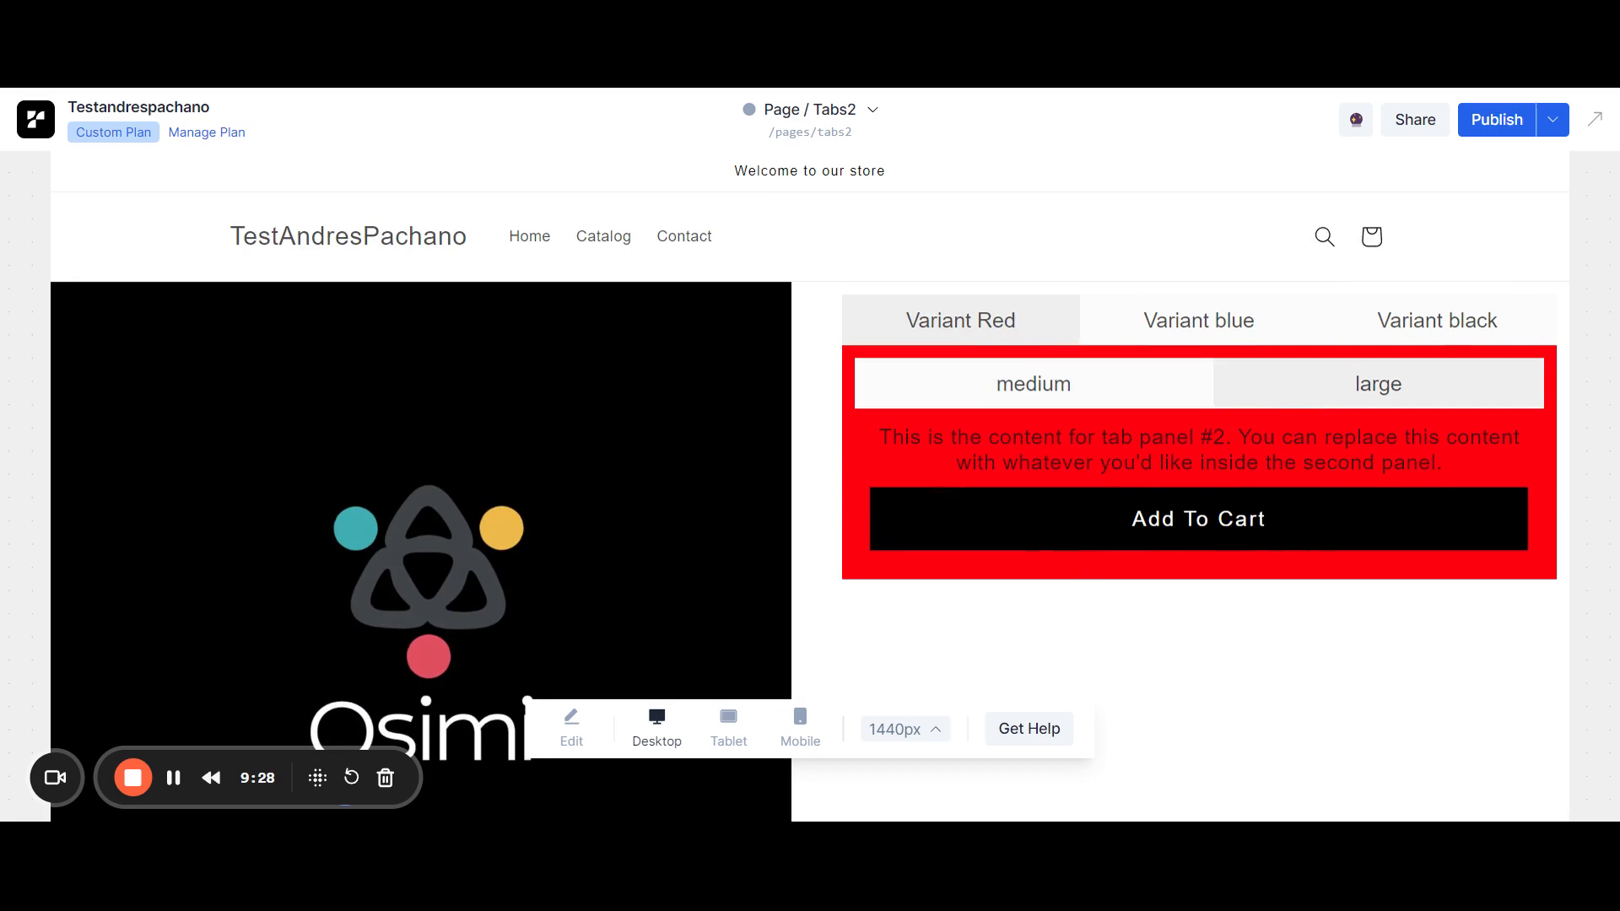
pyautogui.click(1106, 387)
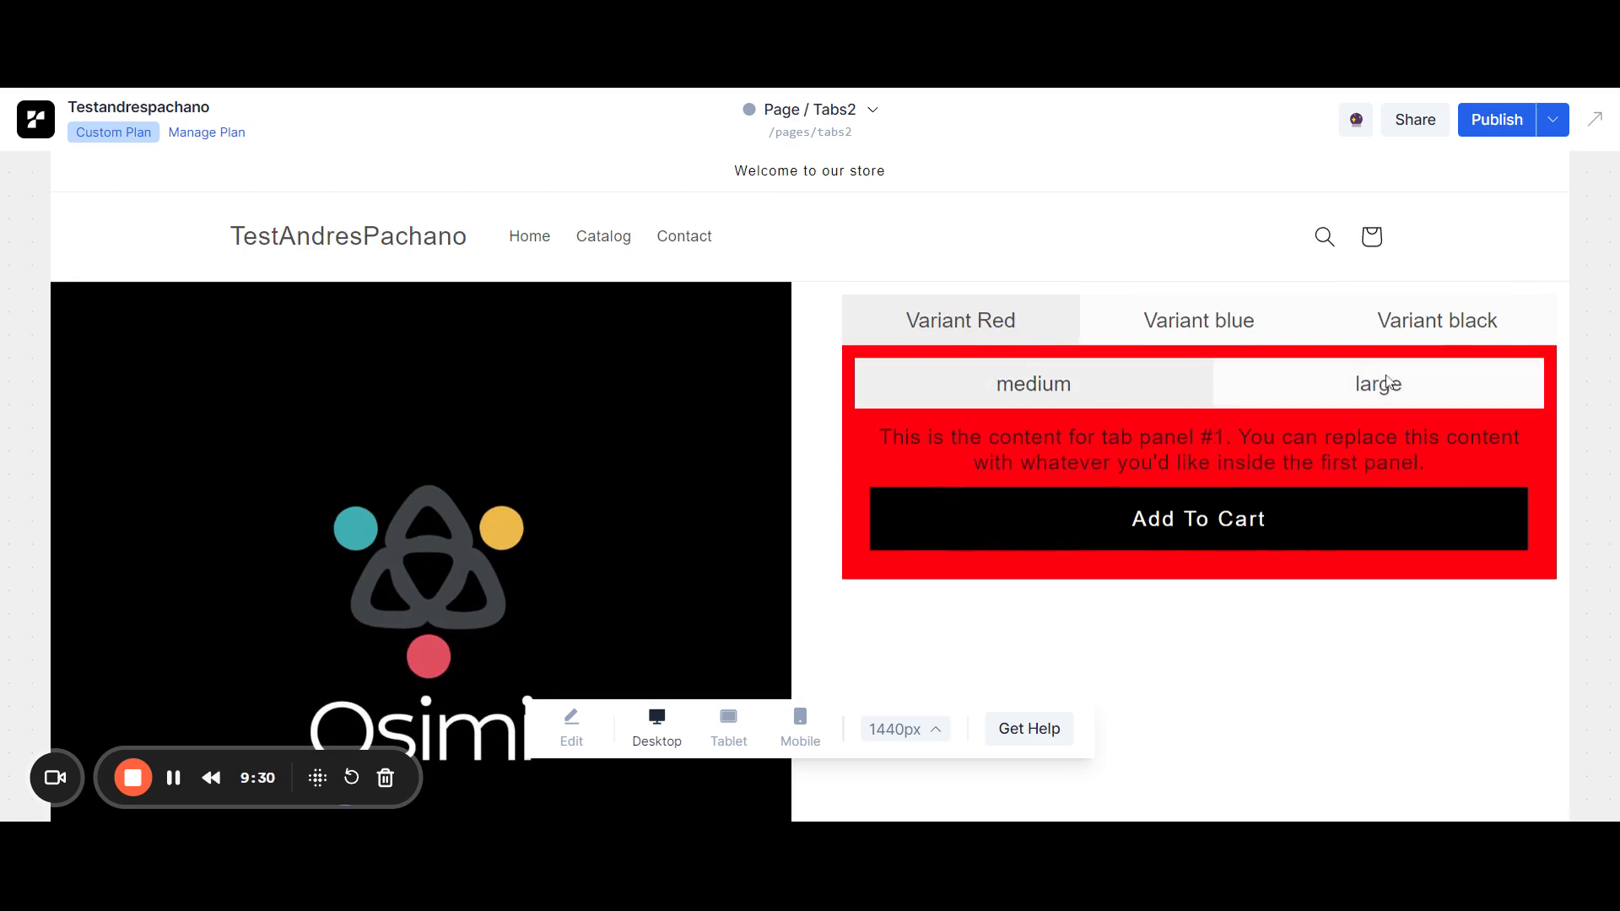
pyautogui.click(1389, 381)
pyautogui.scroll(-1, 1068, 462)
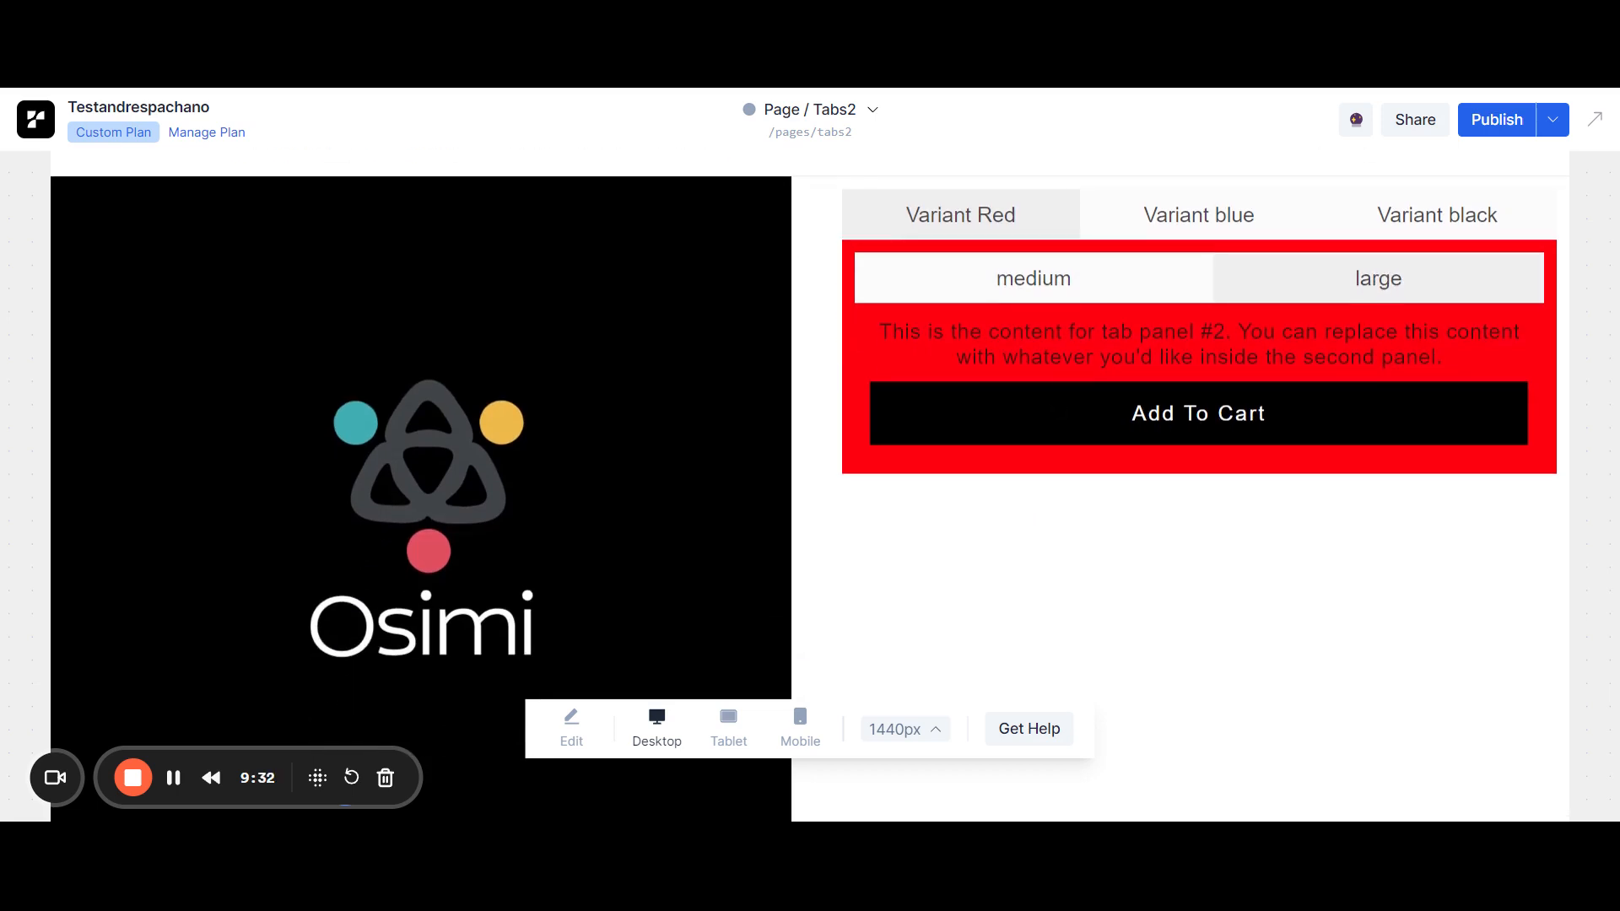
pyautogui.click(1077, 288)
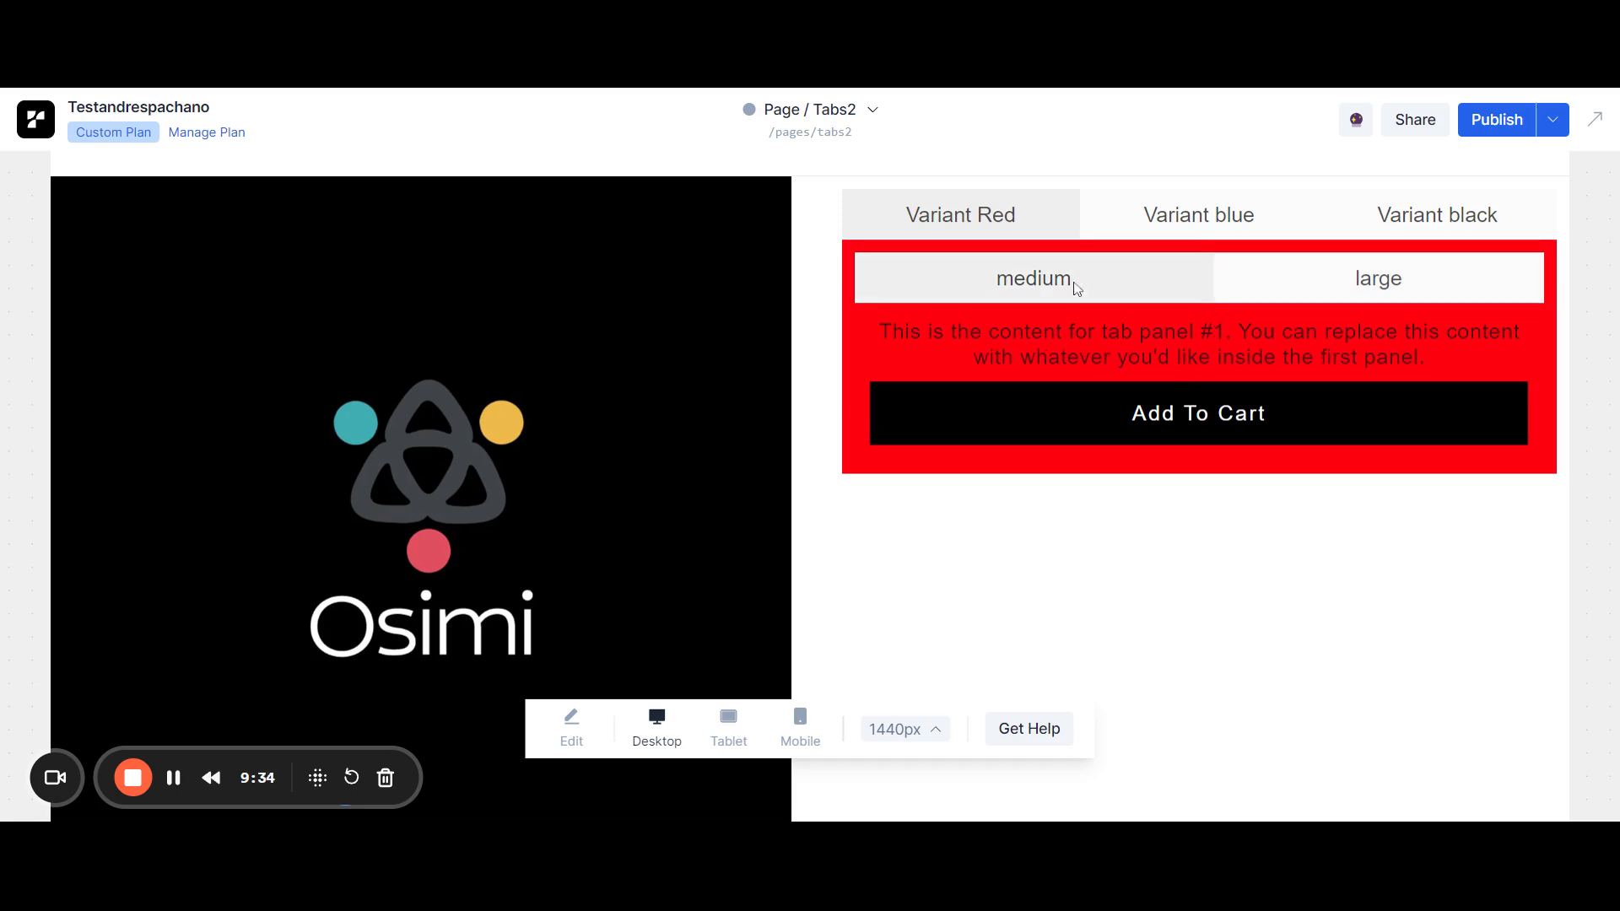
pyautogui.click(1374, 289)
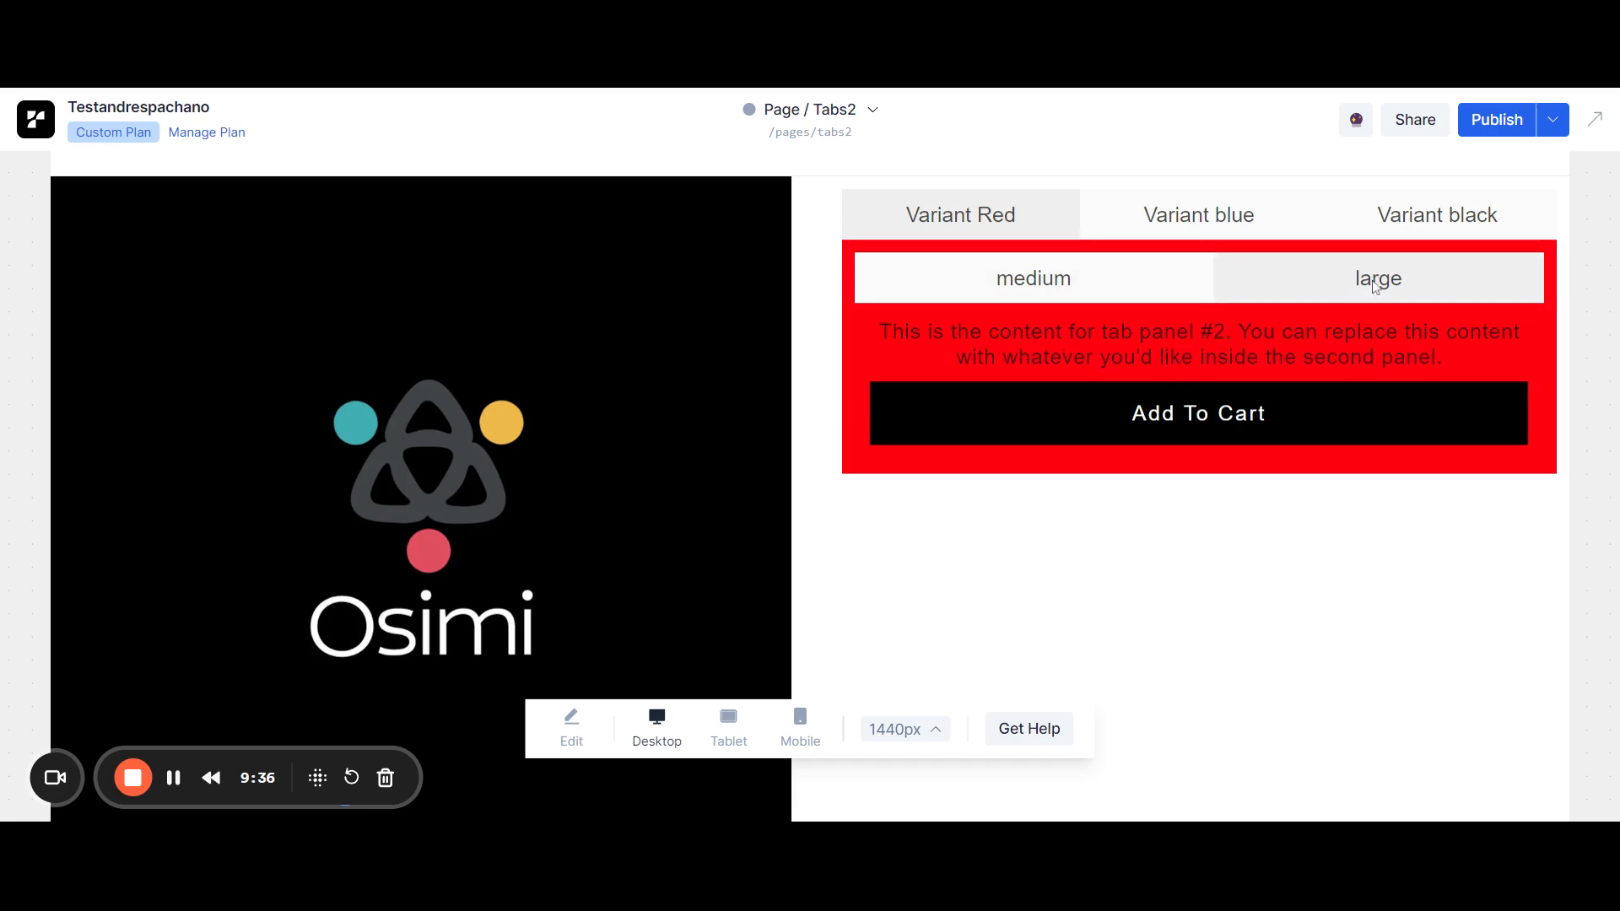